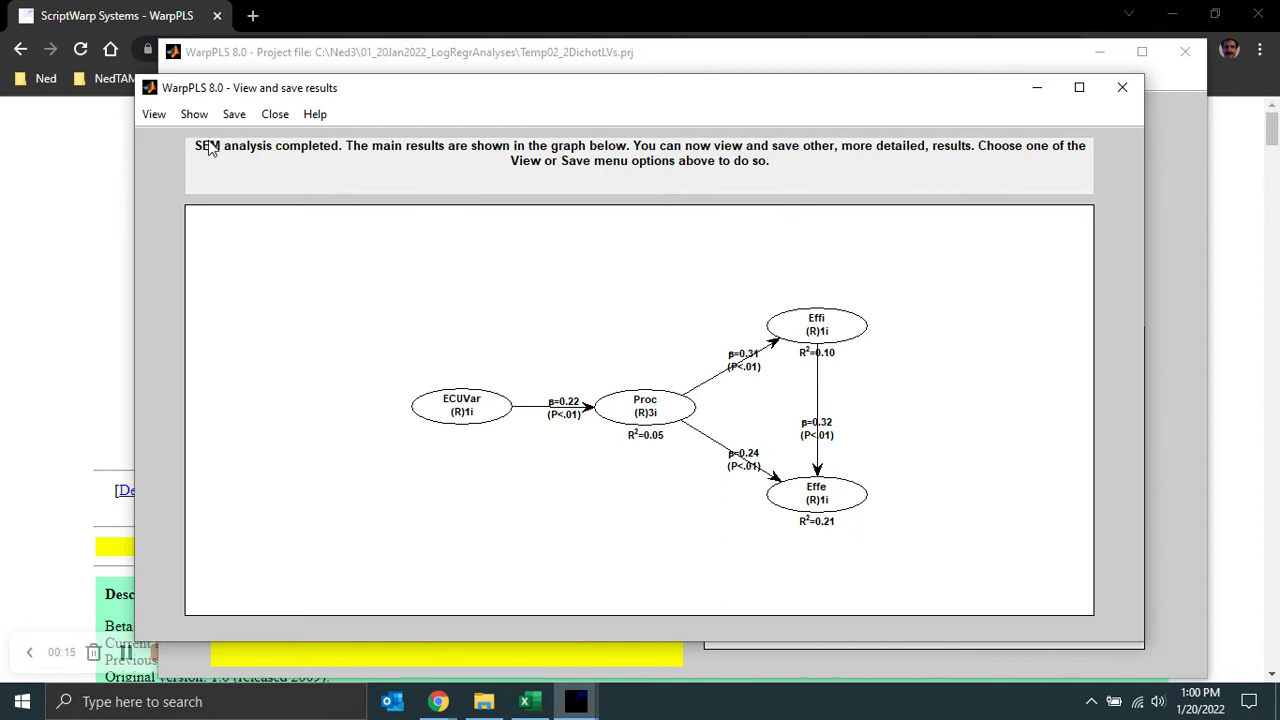
Show the indicator weights, loadings and names on the model graph, and hide them again.
left_click(153, 115)
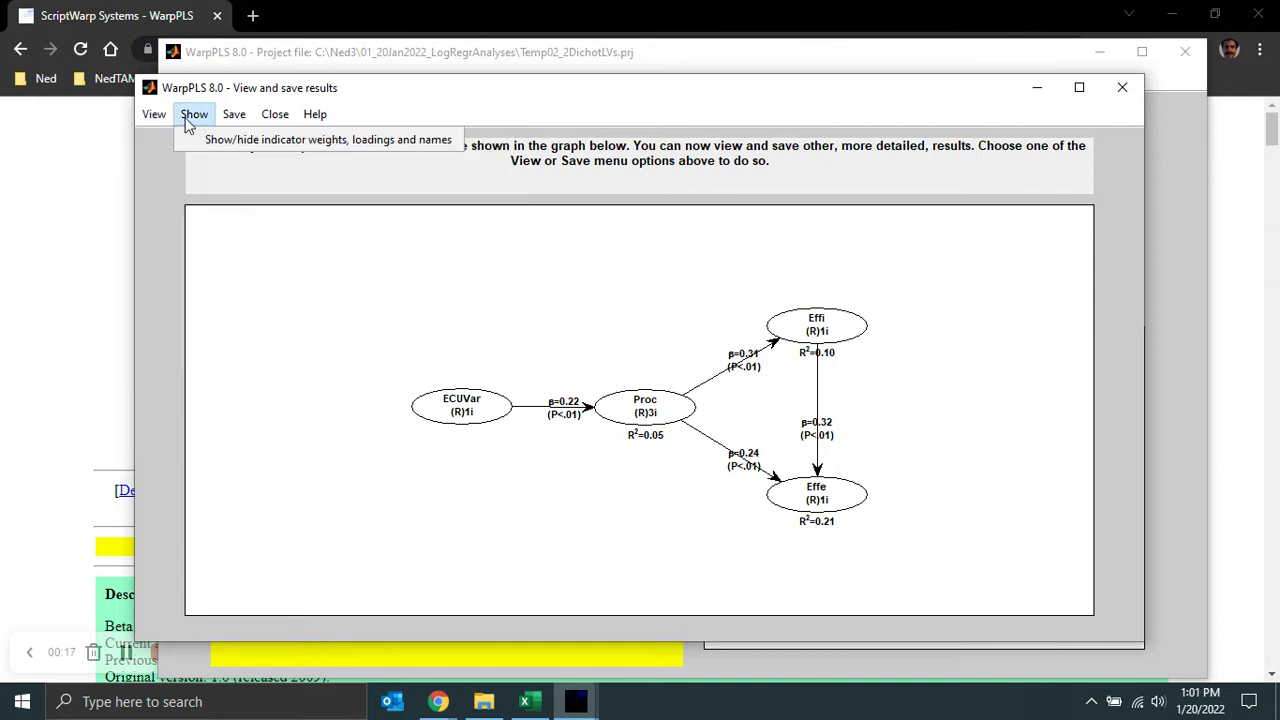
left_click(205, 137)
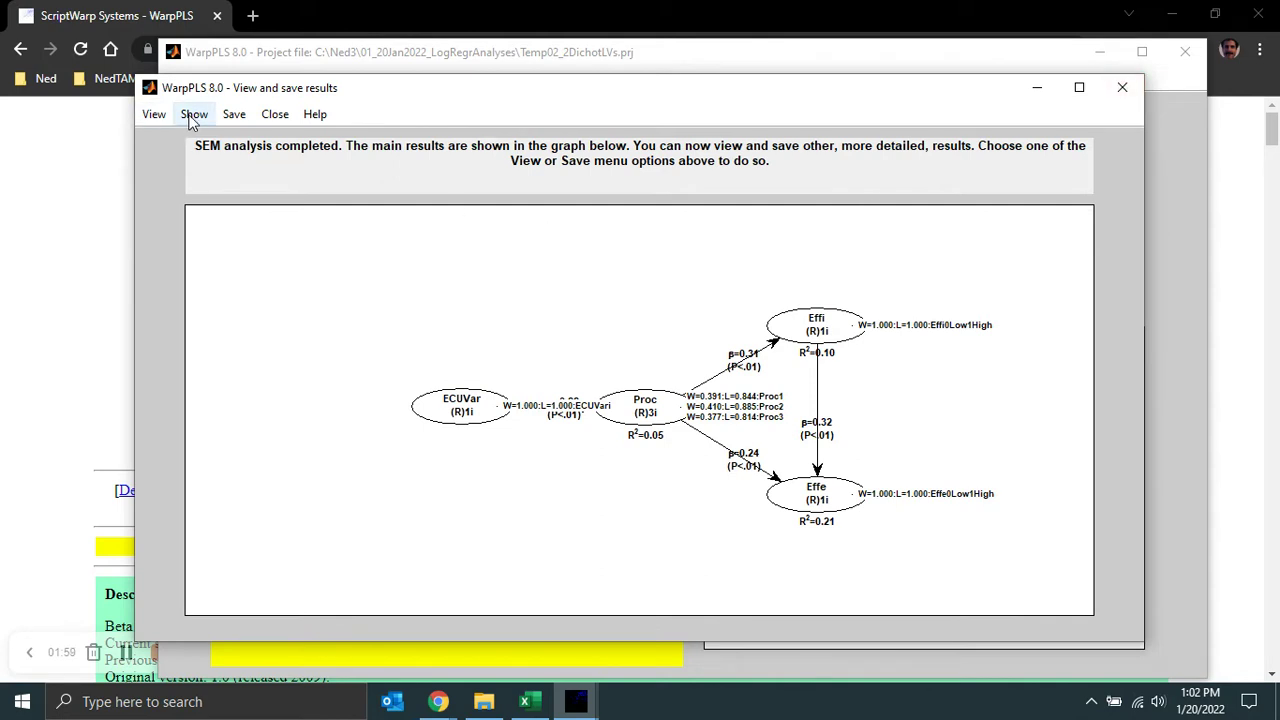
left_click(194, 114)
left_click(194, 137)
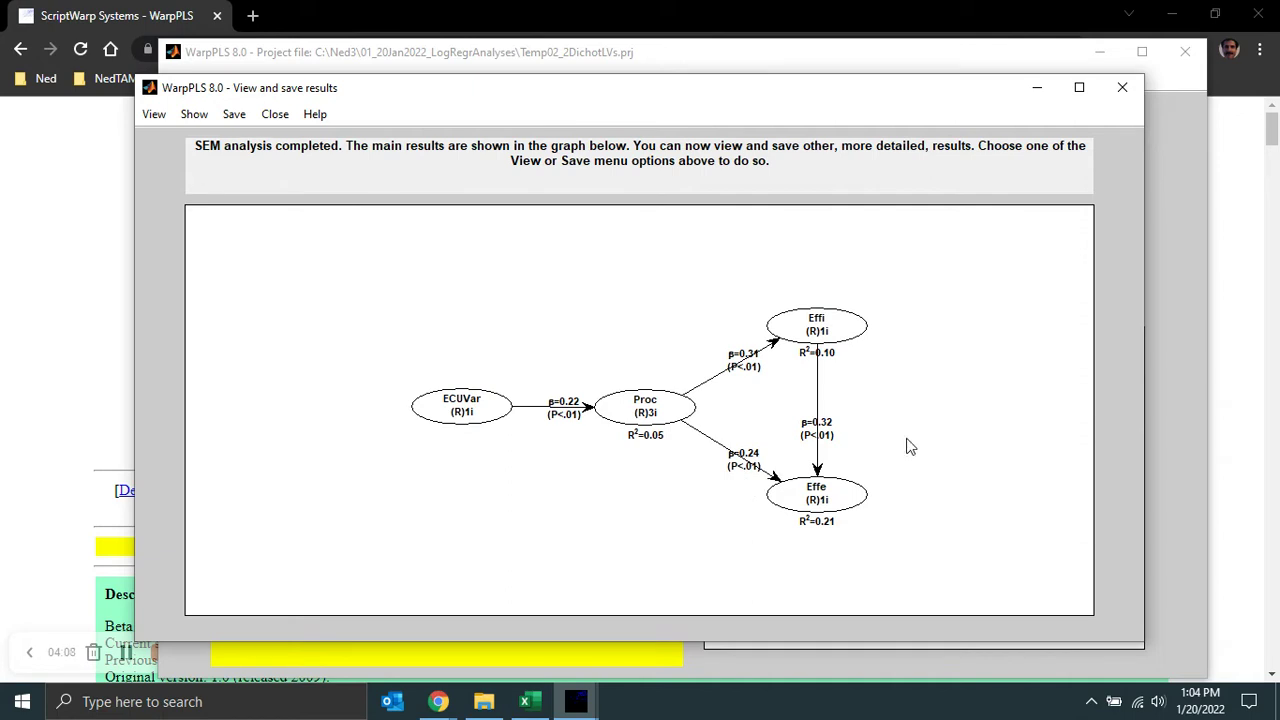
Switch to the Temp01_ModDataResults.xlsx workbook in Excel and paste the copied results screenshot at cell G1 of the dichot sheet.
left_click(528, 704)
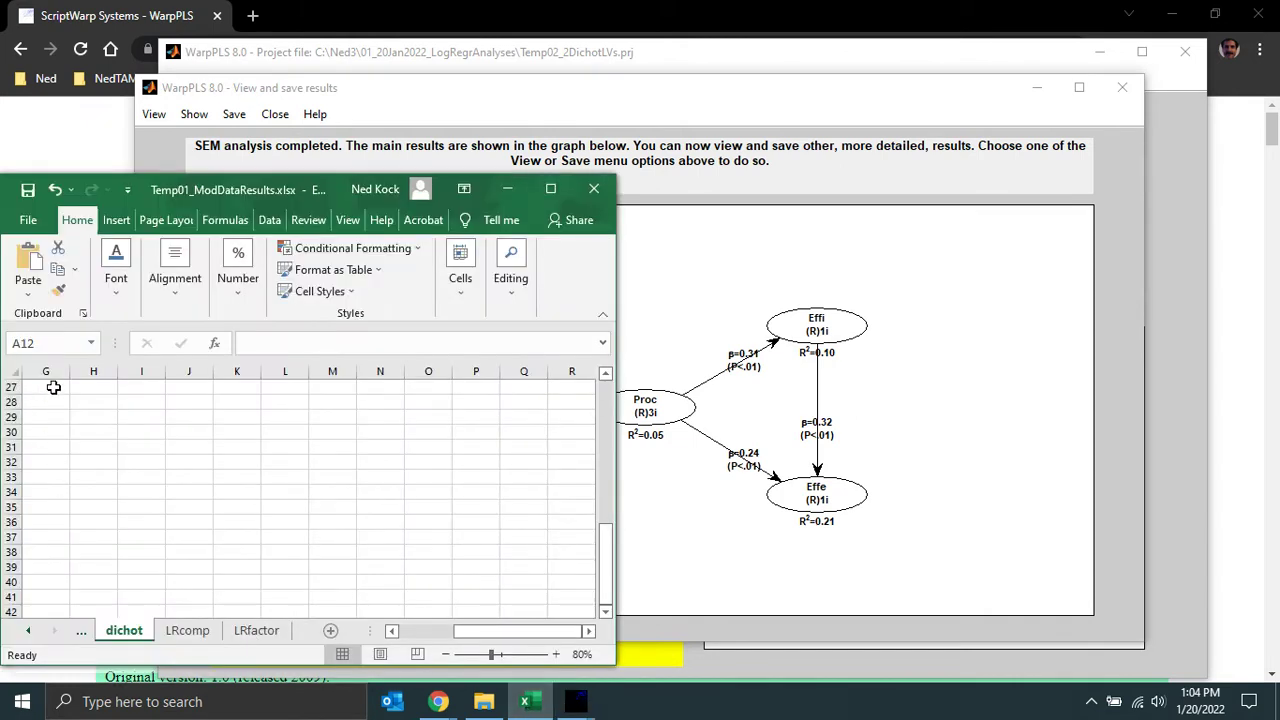
left_click_drag(607, 562, 607, 400)
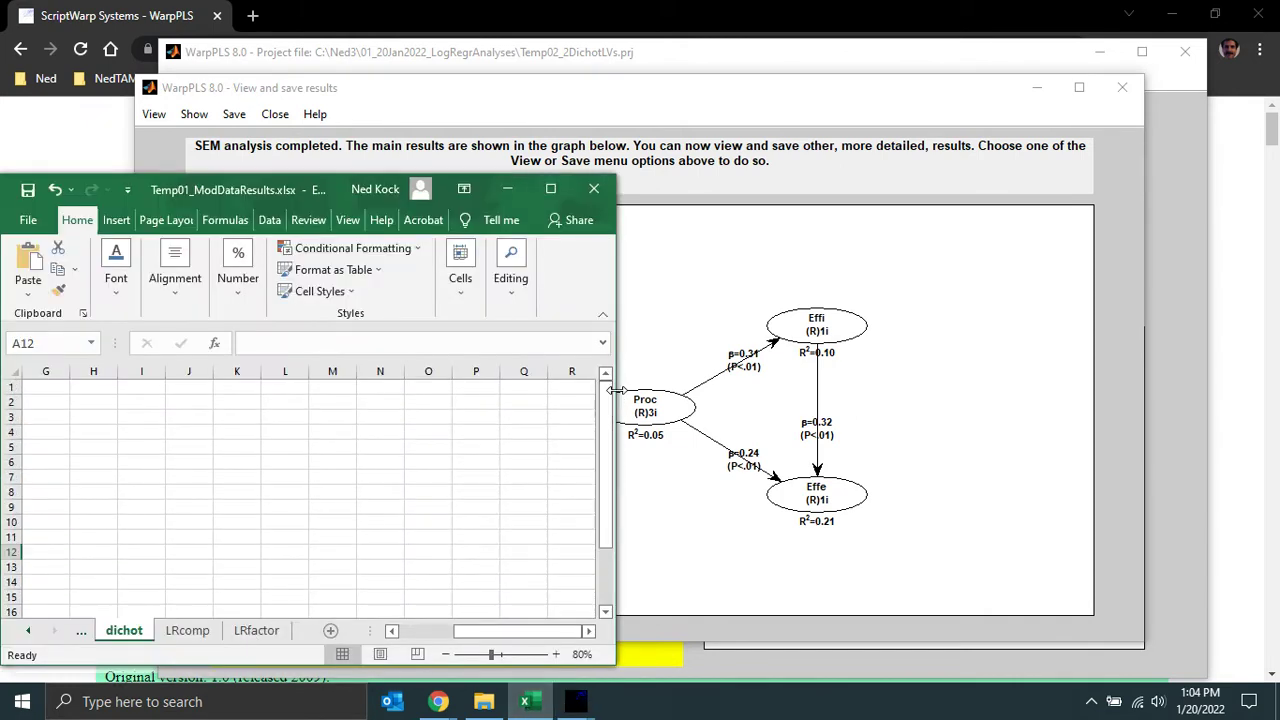
left_click(50, 389)
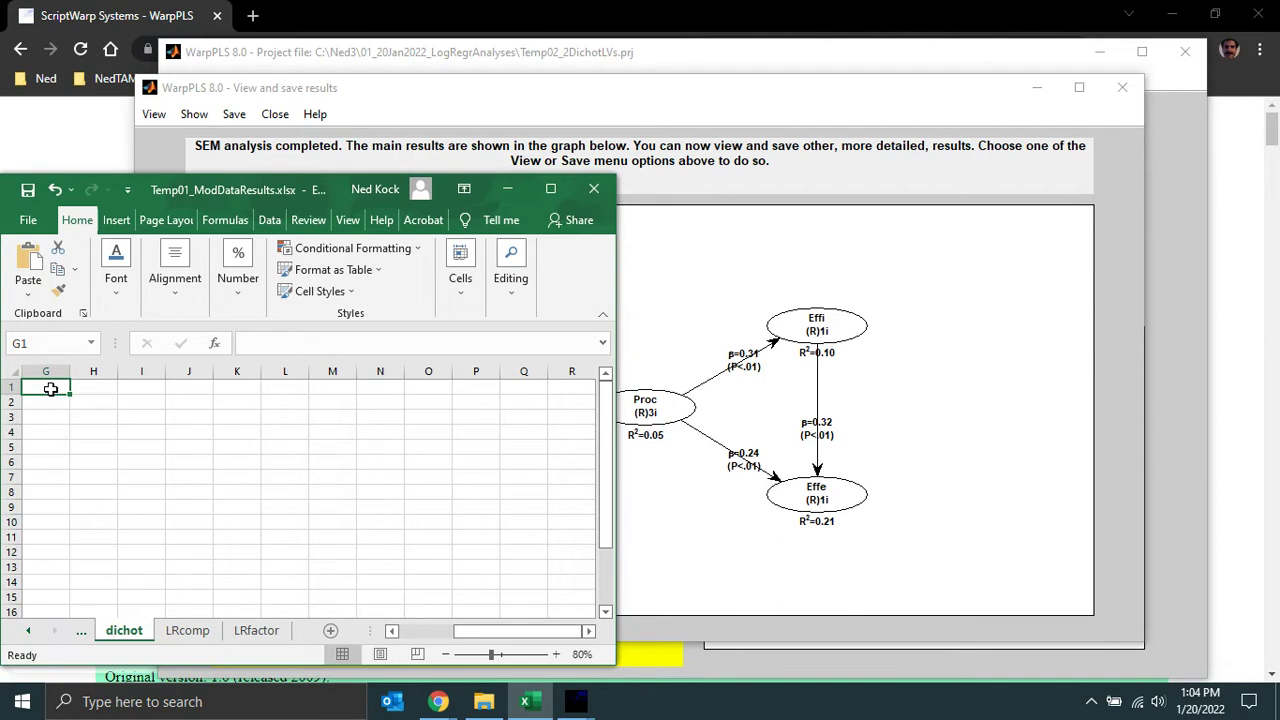
key("ctrl+v")
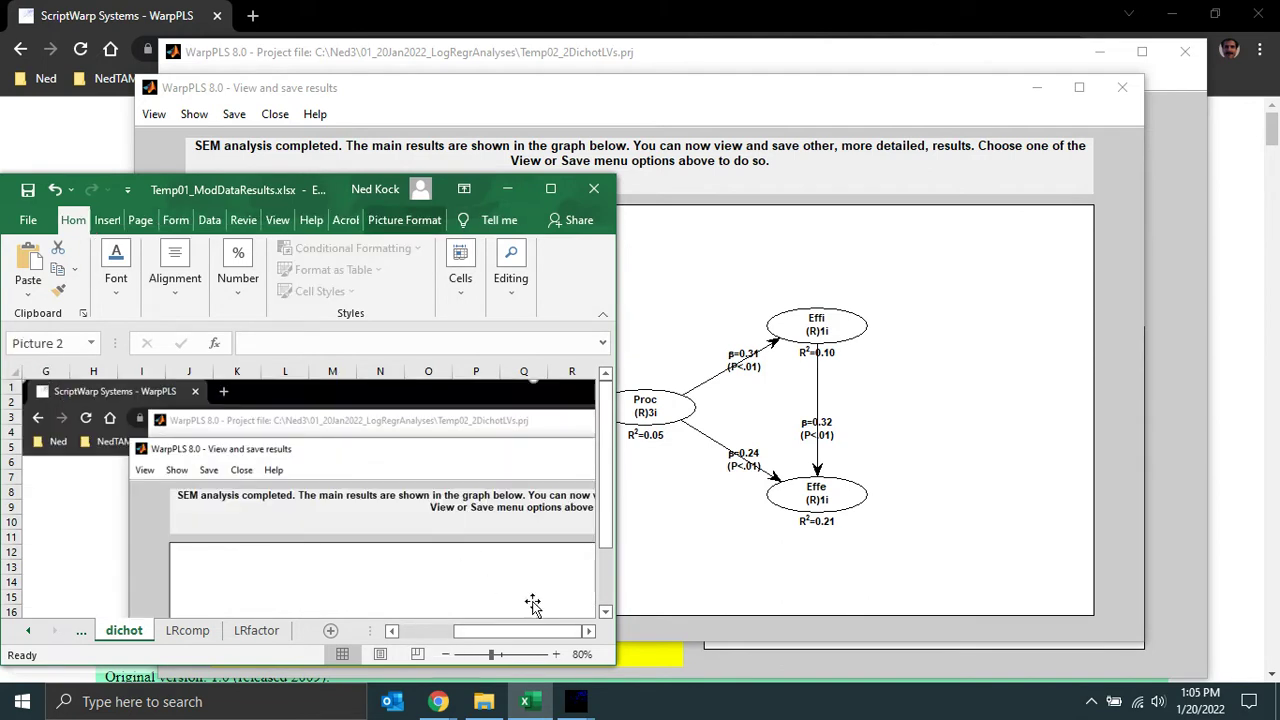
scroll(607, 490, "down", 2)
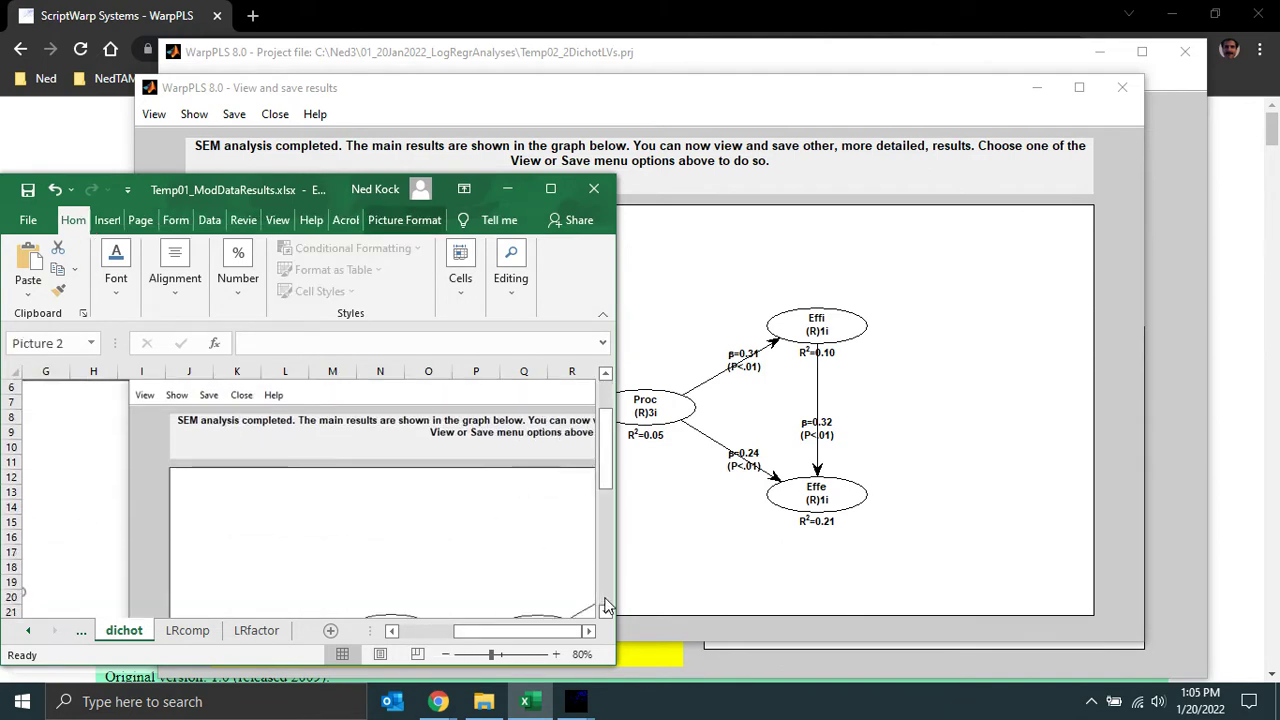
scroll(605, 610, "down", 2)
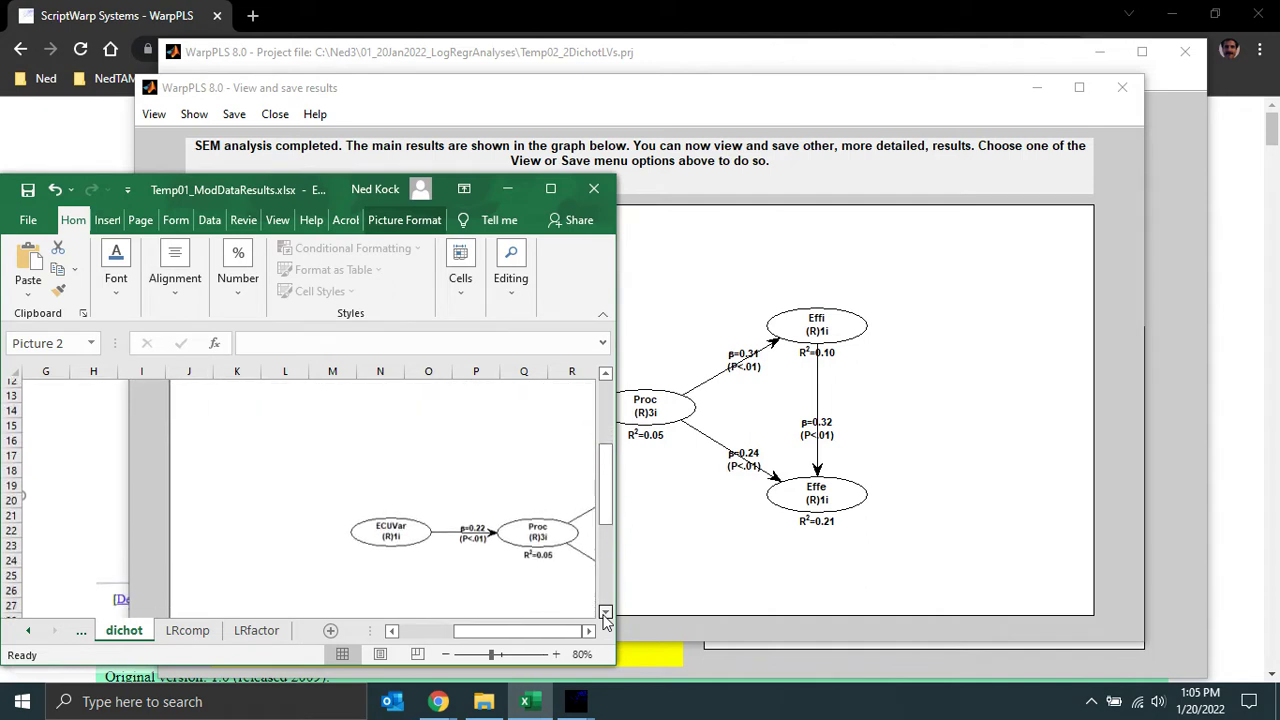
left_click(605, 612)
left_click(588, 631)
left_click(588, 631)
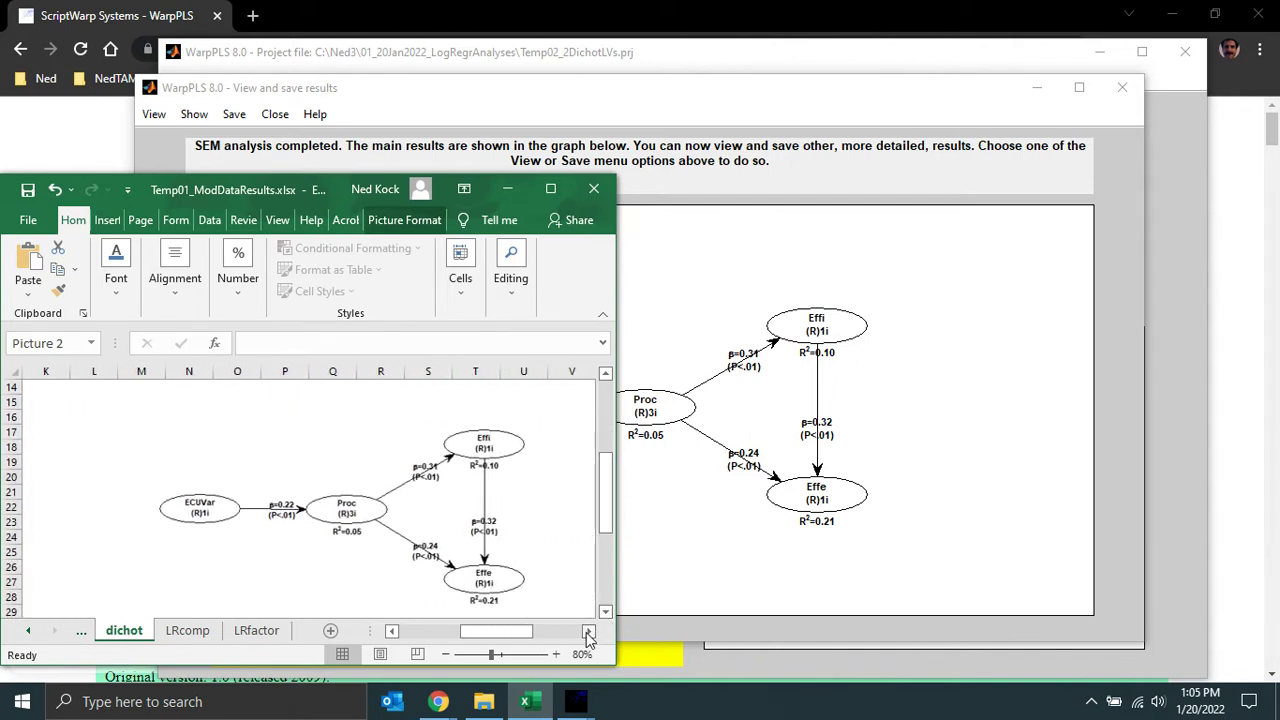
left_click(588, 631)
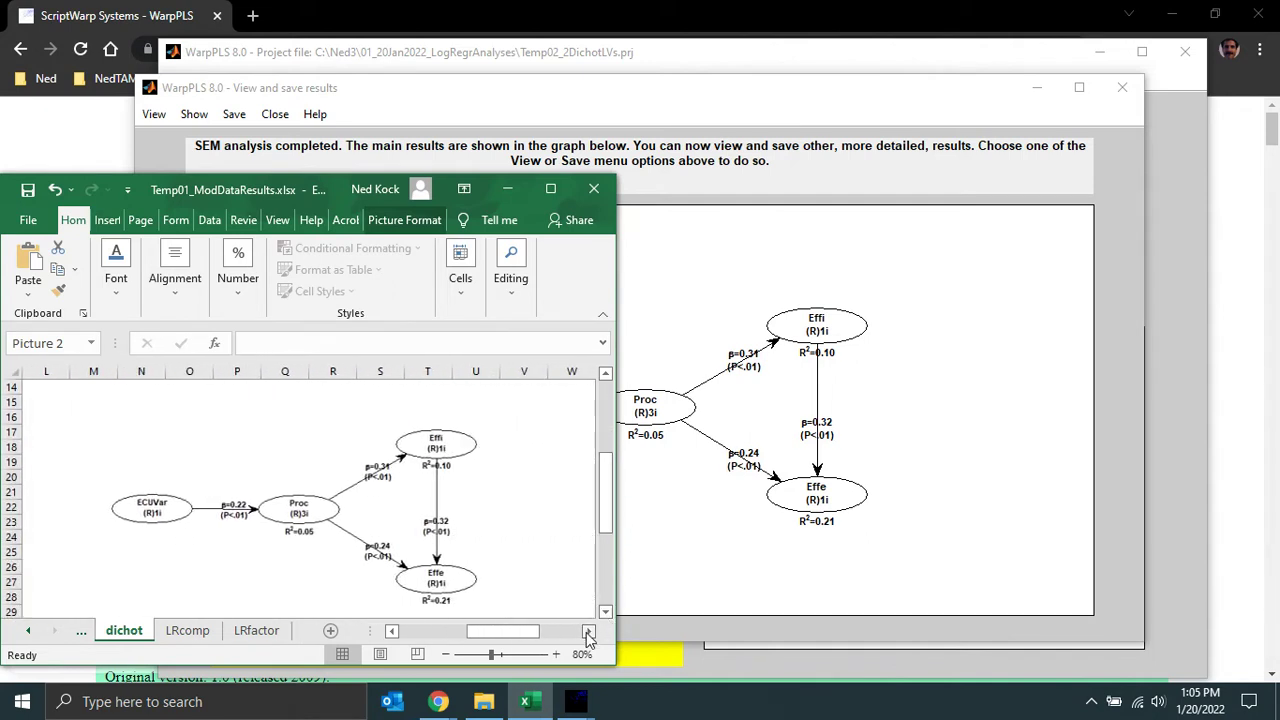
Switch back to WarpPLS and close the SEM results window.
left_click(842, 104)
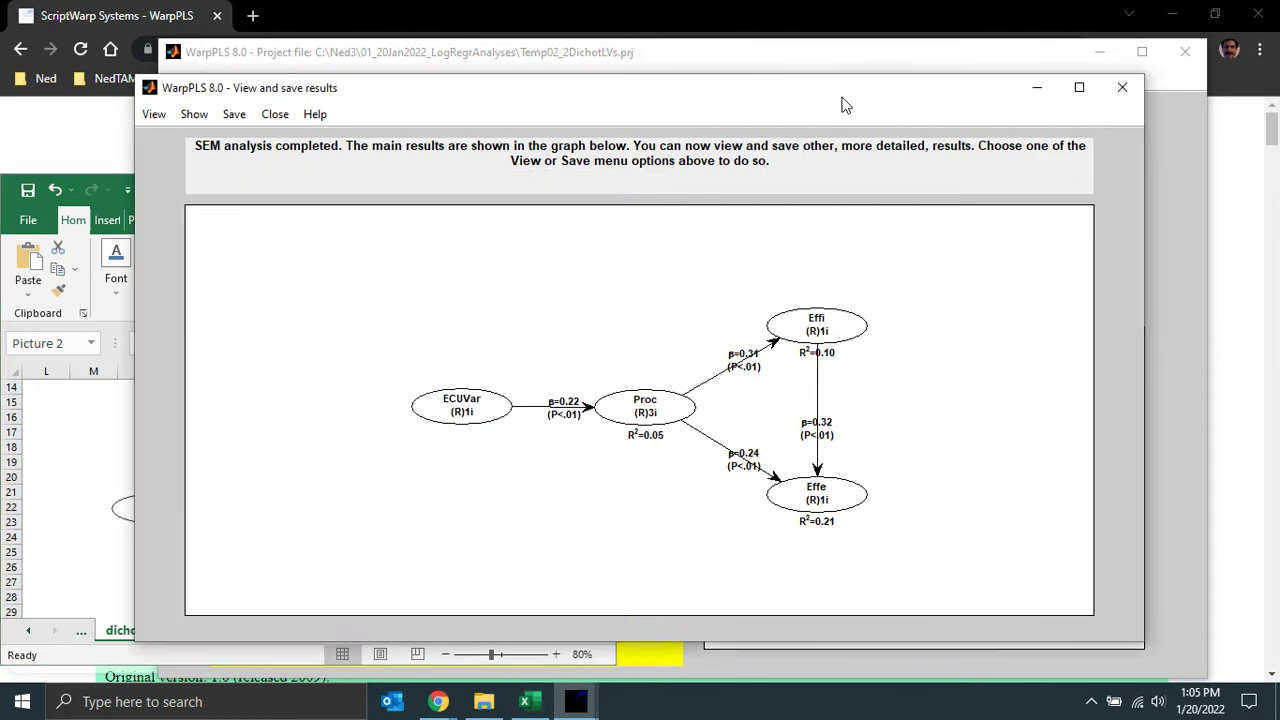
left_click(1120, 90)
left_click(801, 299)
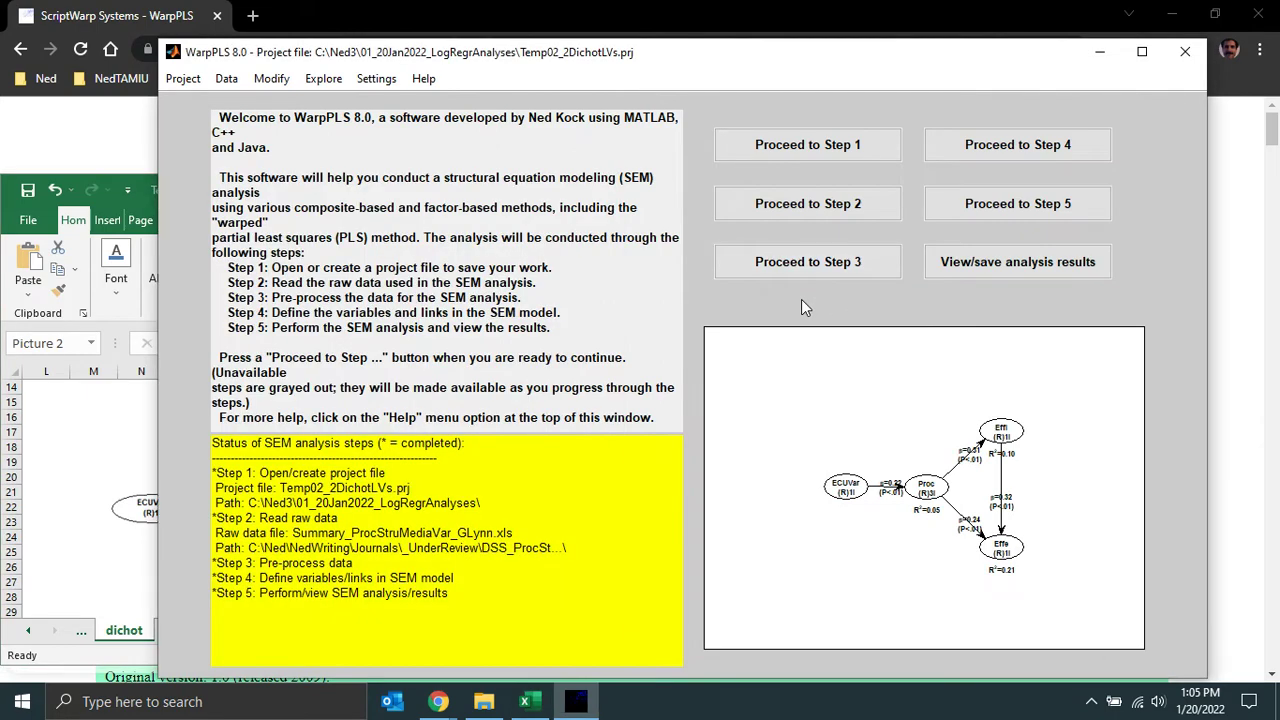
Review the general settings for the outer model algorithm, default inner model algorithm and resampling method.
left_click(376, 78)
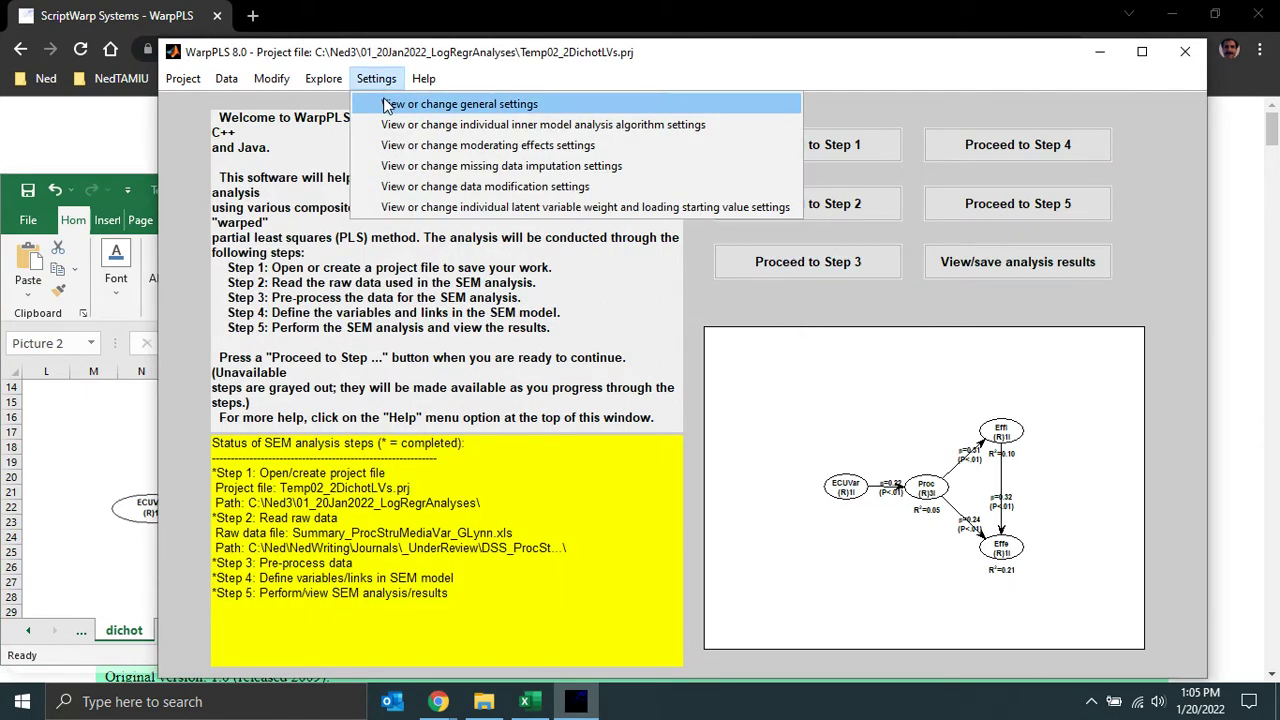
left_click(383, 100)
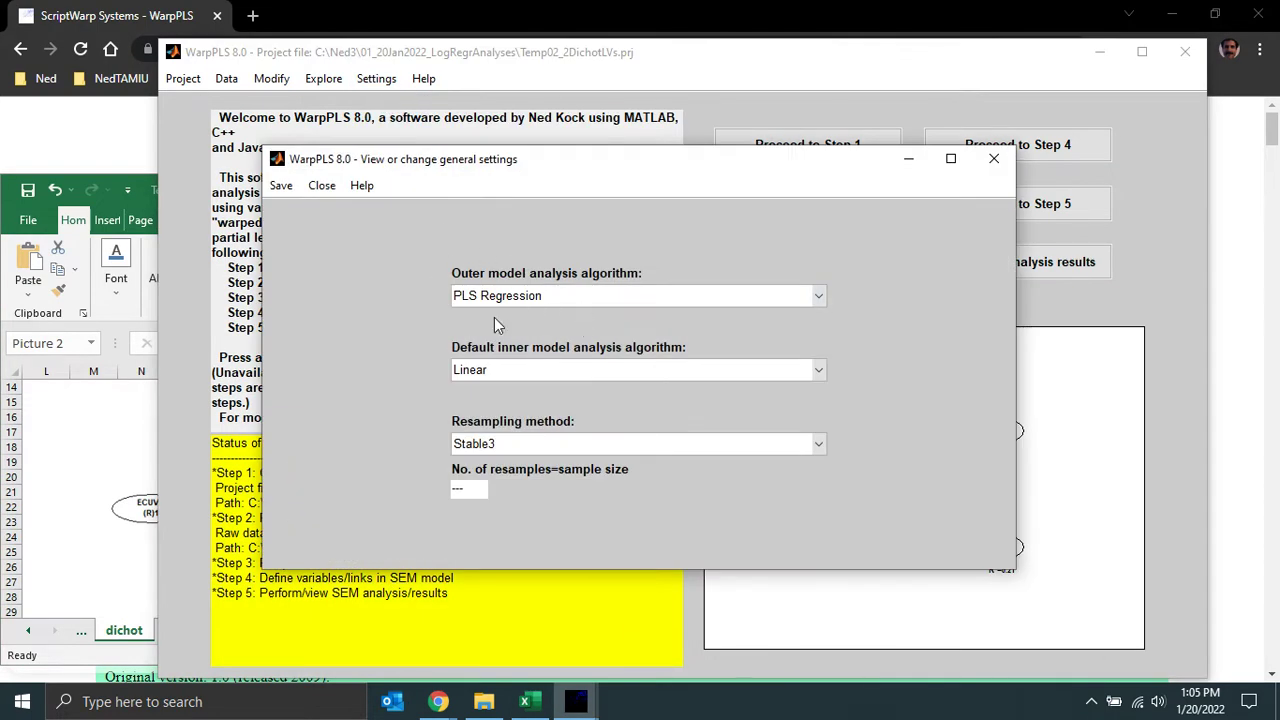
left_click(996, 166)
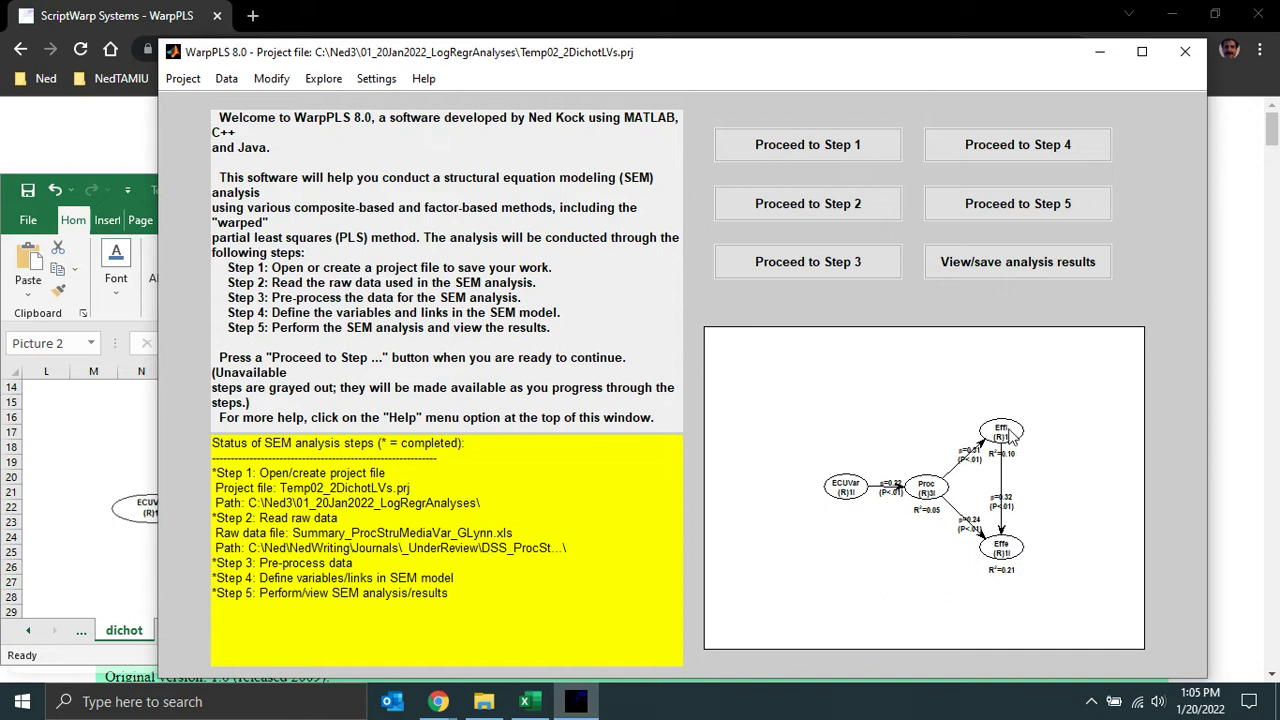
Examine the raw indicator data for the dichotomous Effe0Low1High and Effi0Low1High columns.
left_click(265, 80)
mouse_move(230, 80)
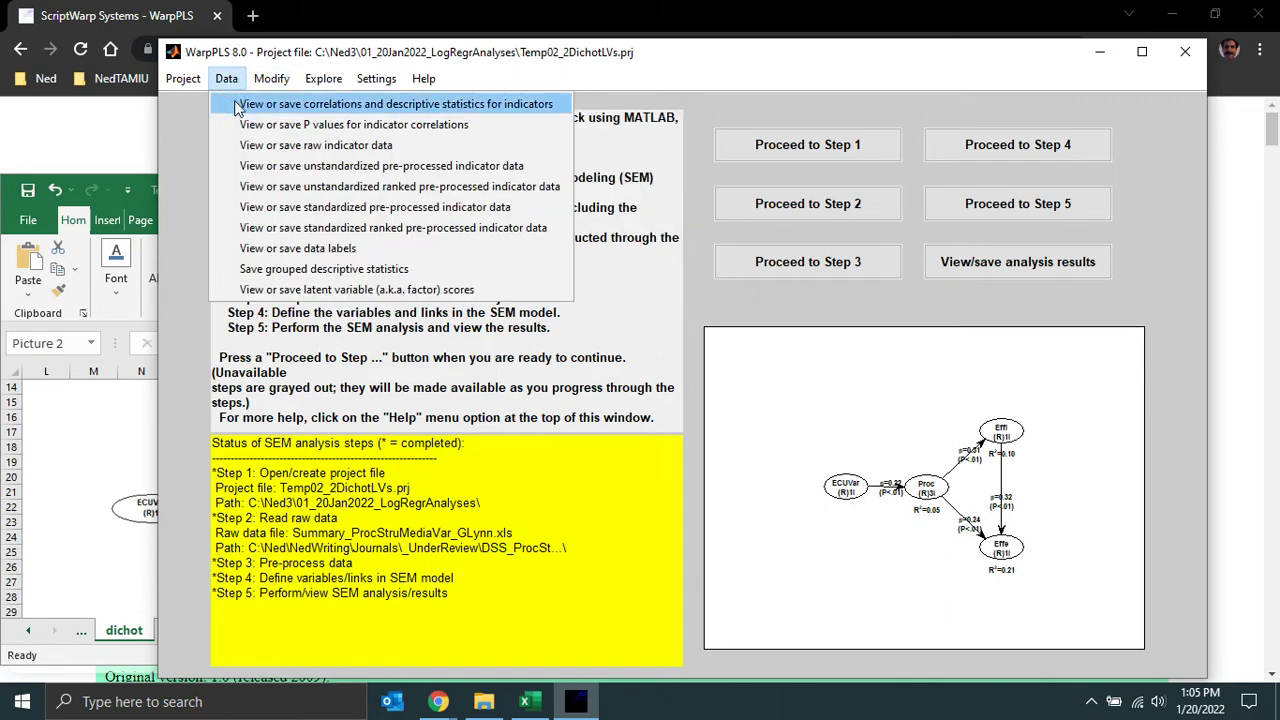
left_click(252, 155)
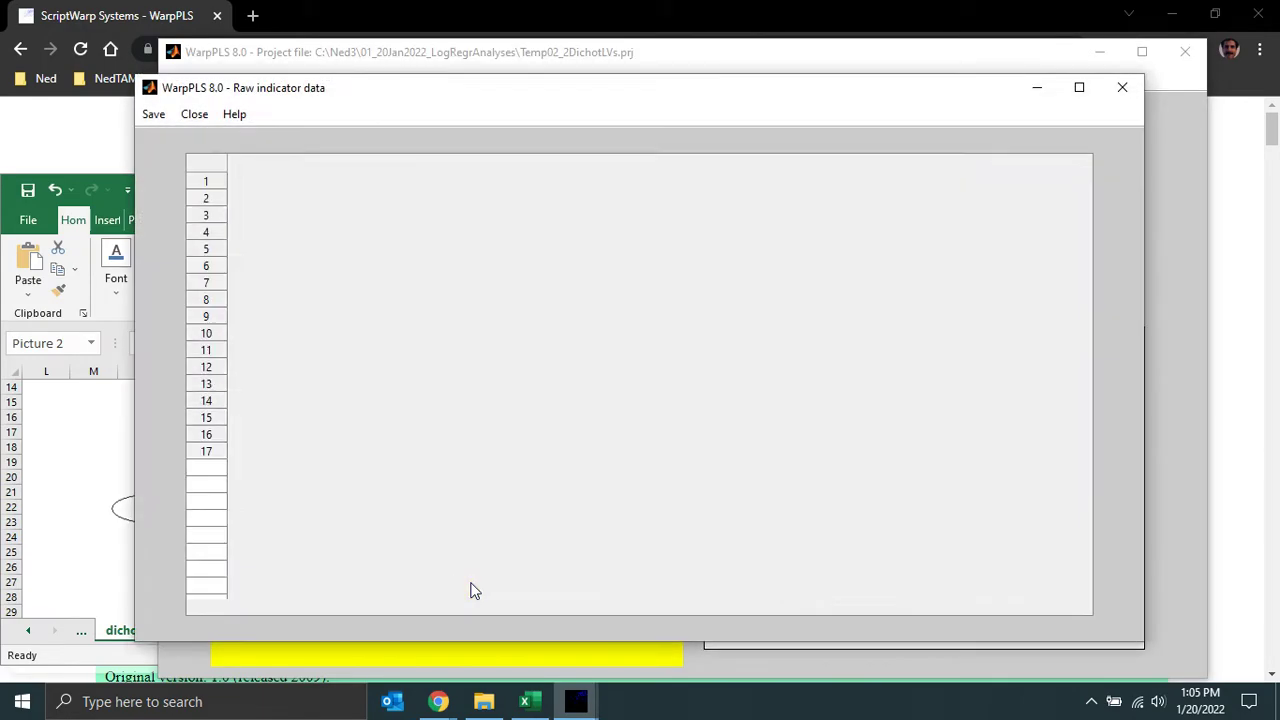
left_click_drag(373, 605, 1031, 623)
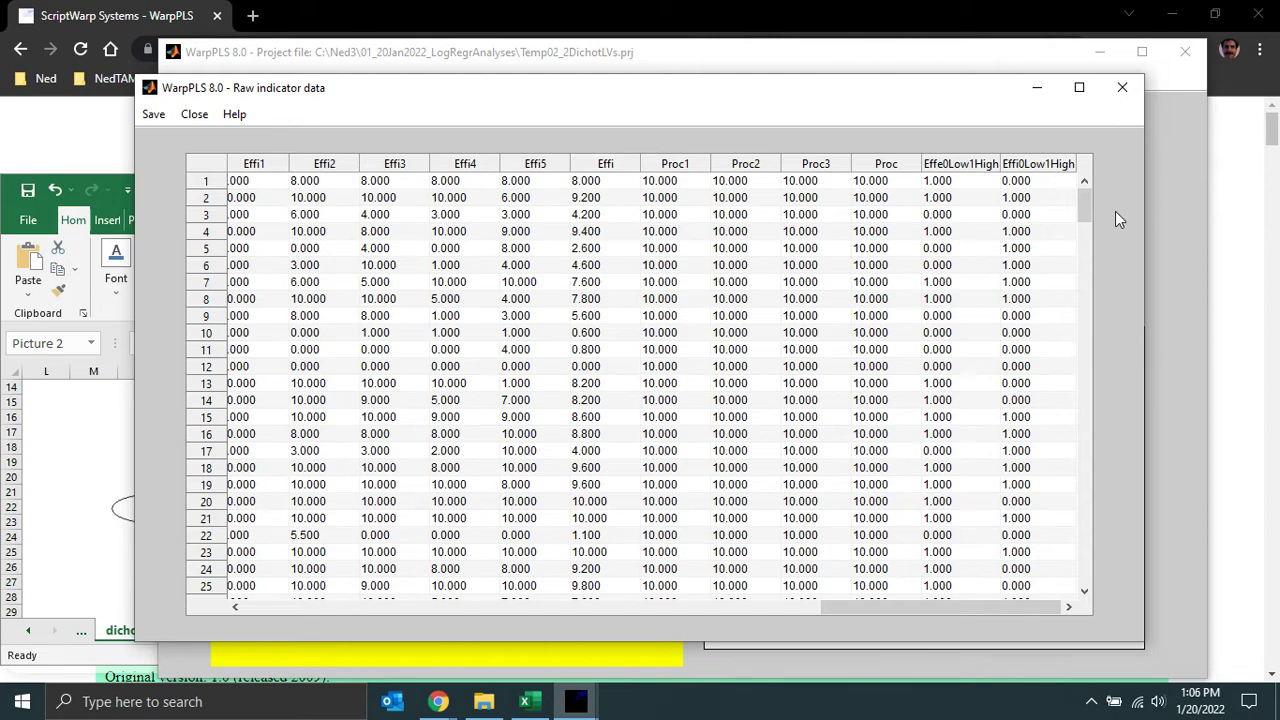
left_click(1122, 87)
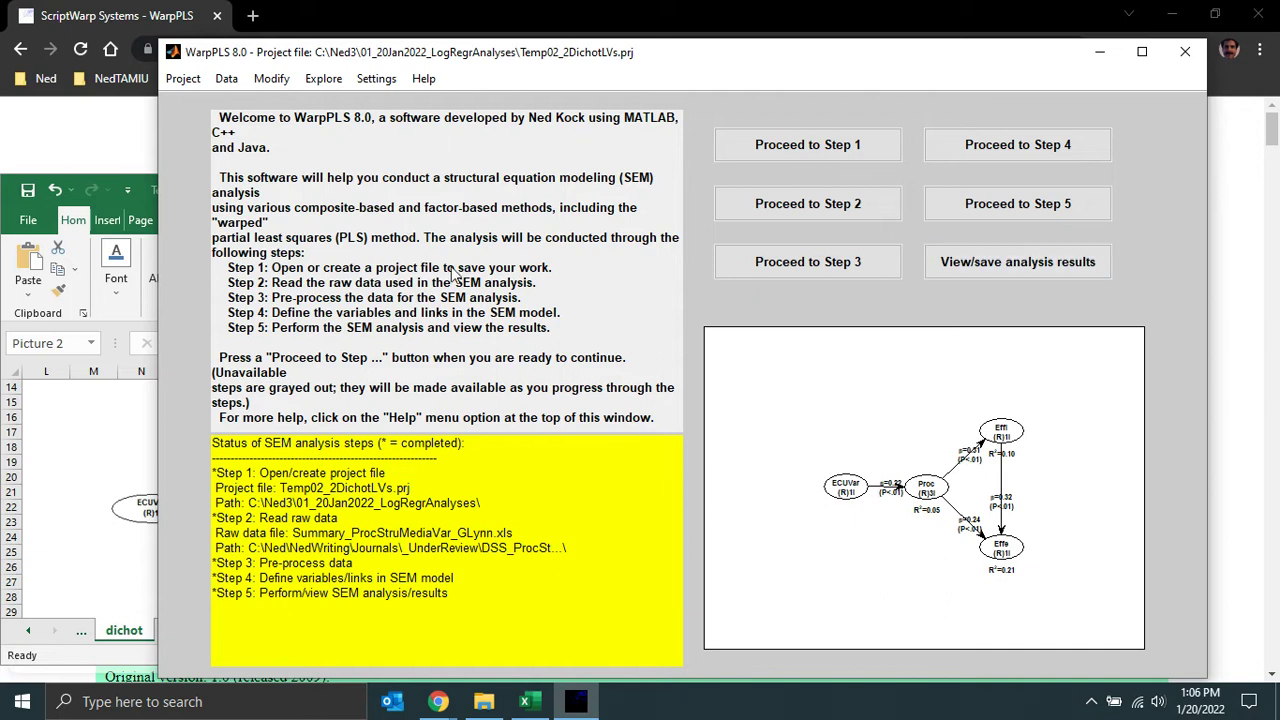
Start the logistic regression exploration and set the type of variable to create to Logistic regression (probit).
left_click(321, 79)
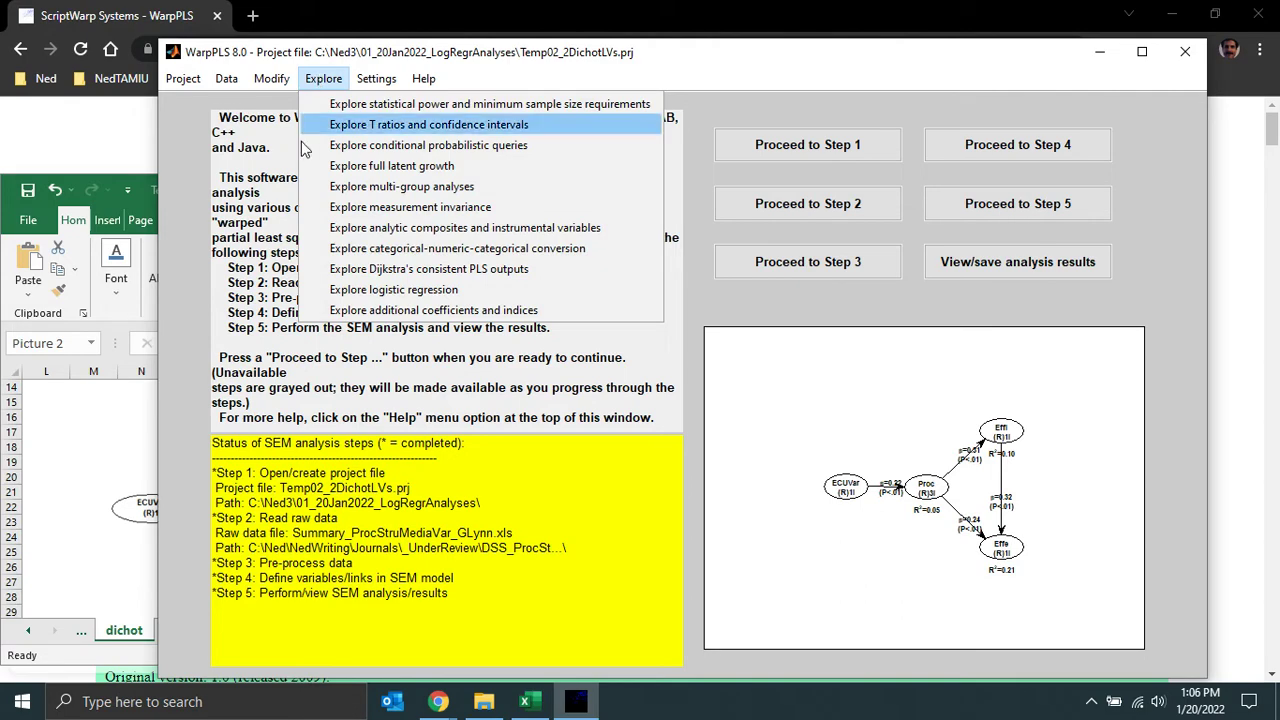
left_click(373, 290)
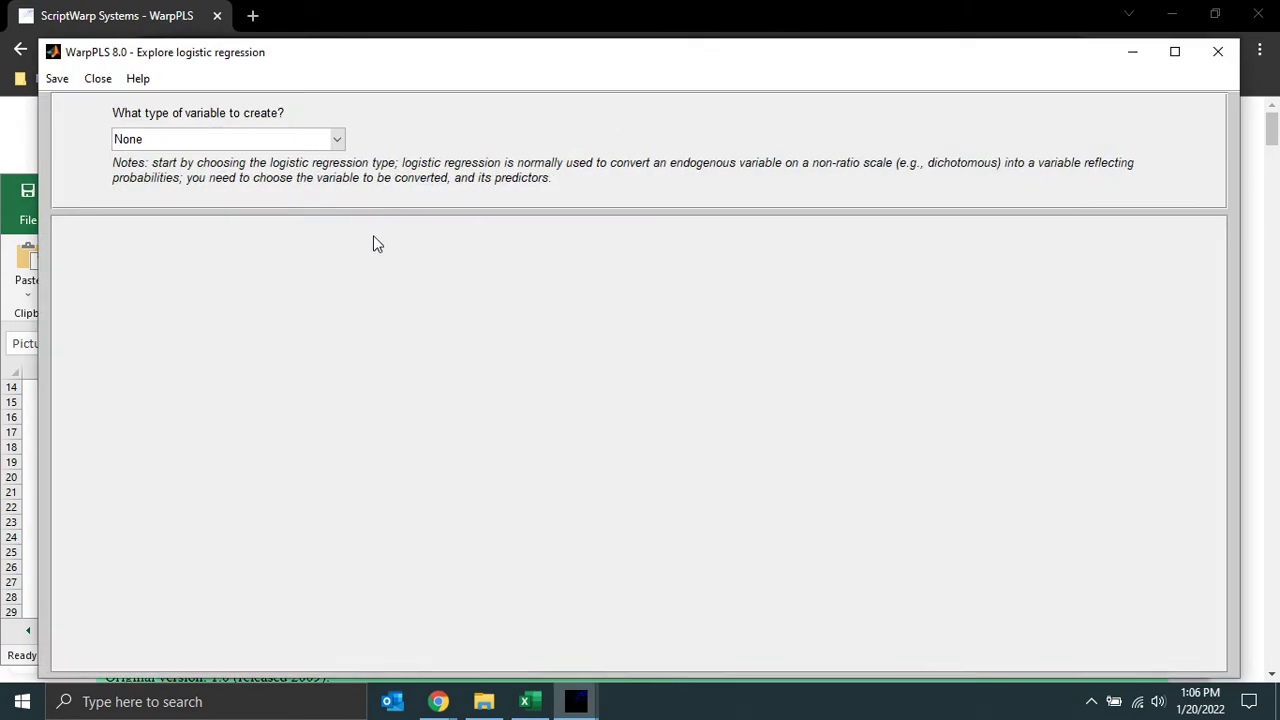
left_click(338, 141)
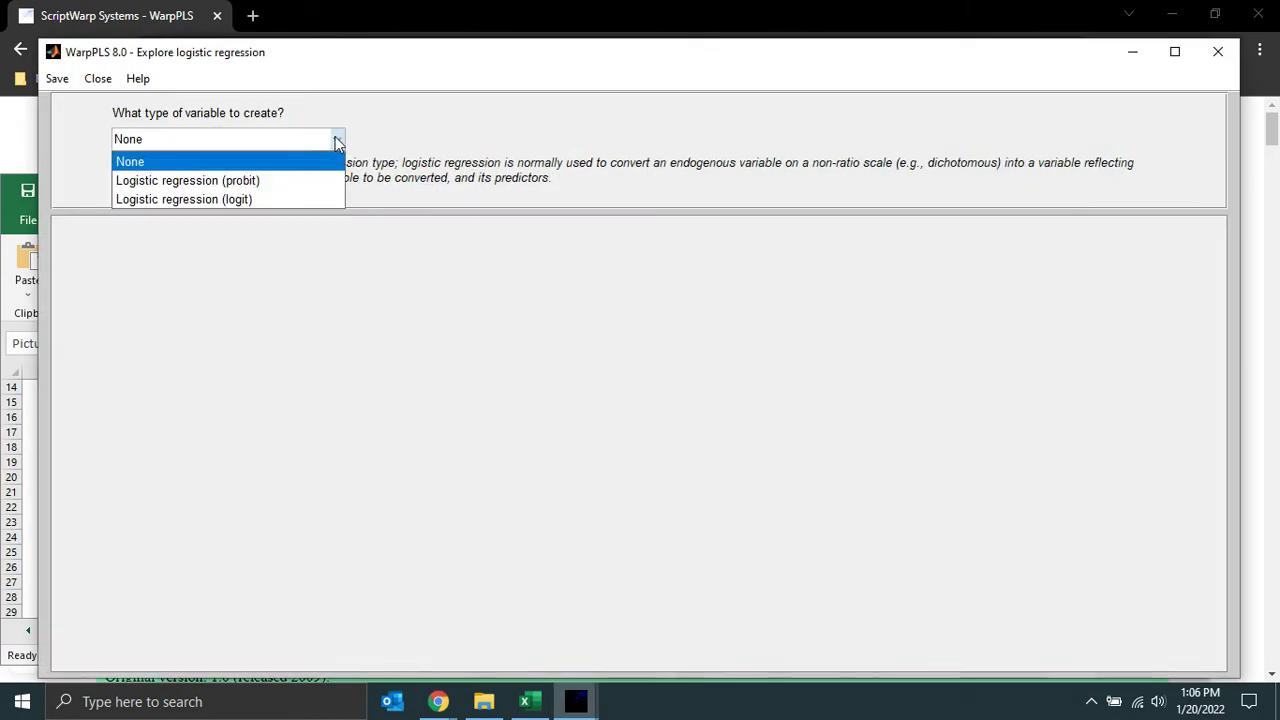
left_click(255, 180)
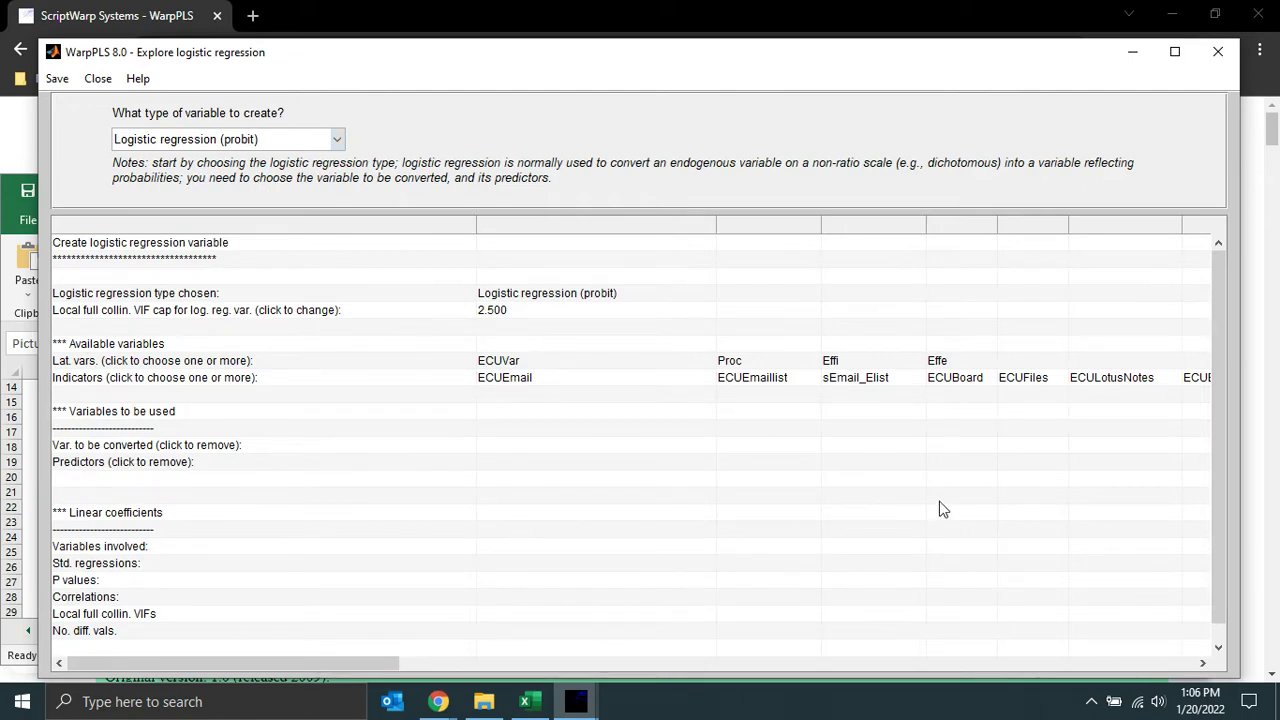
Choose the latent variable Effi as the variable to be converted and ECUVar as a predictor.
left_click(843, 363)
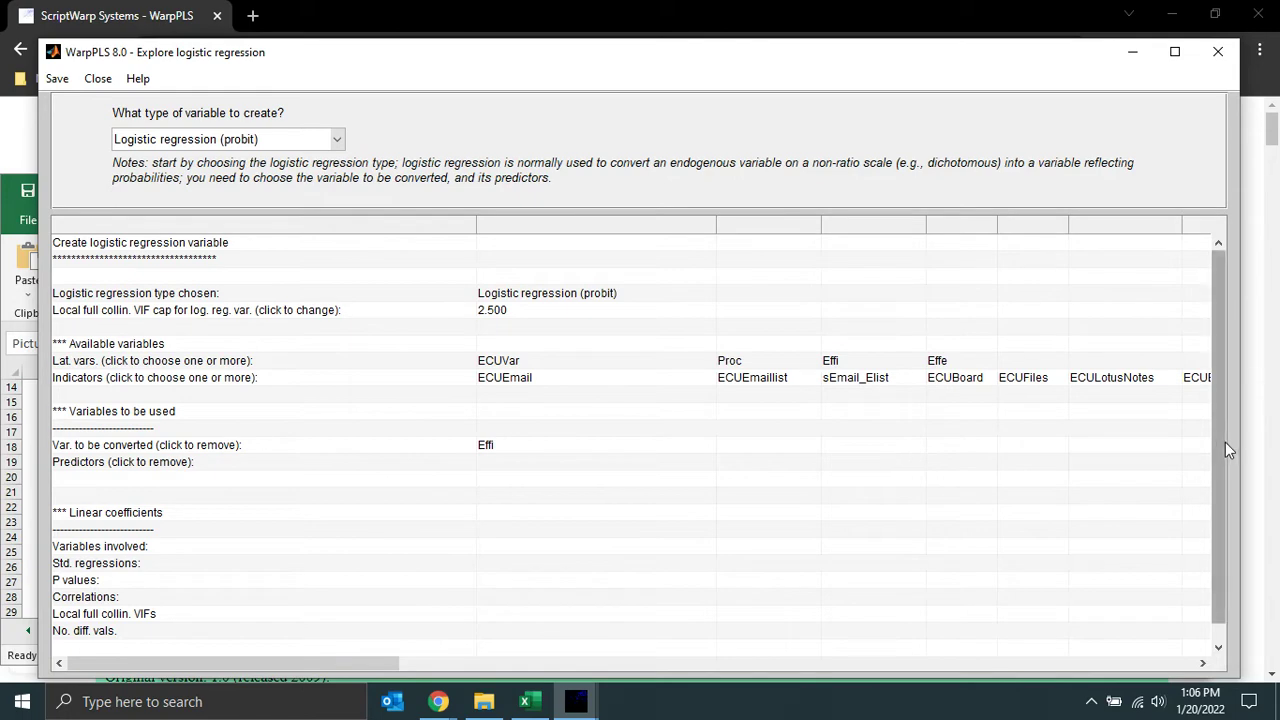
left_click_drag(1238, 450, 766, 512)
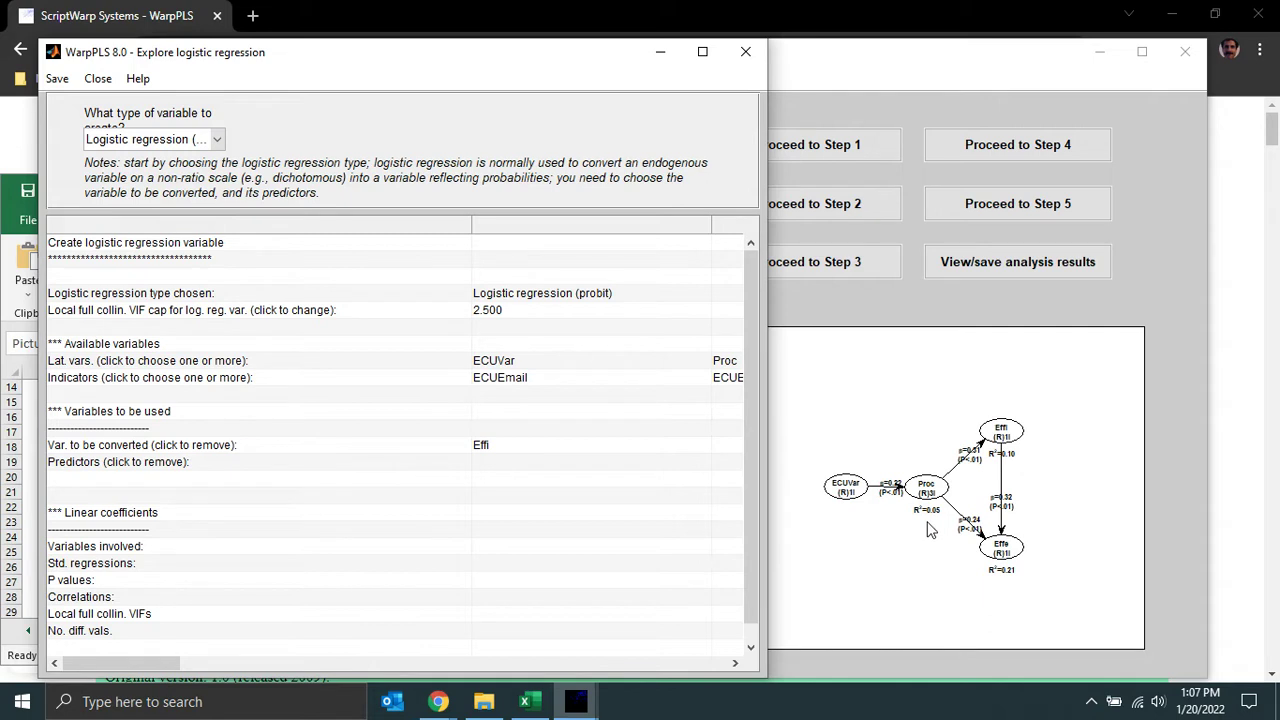
left_click(522, 364)
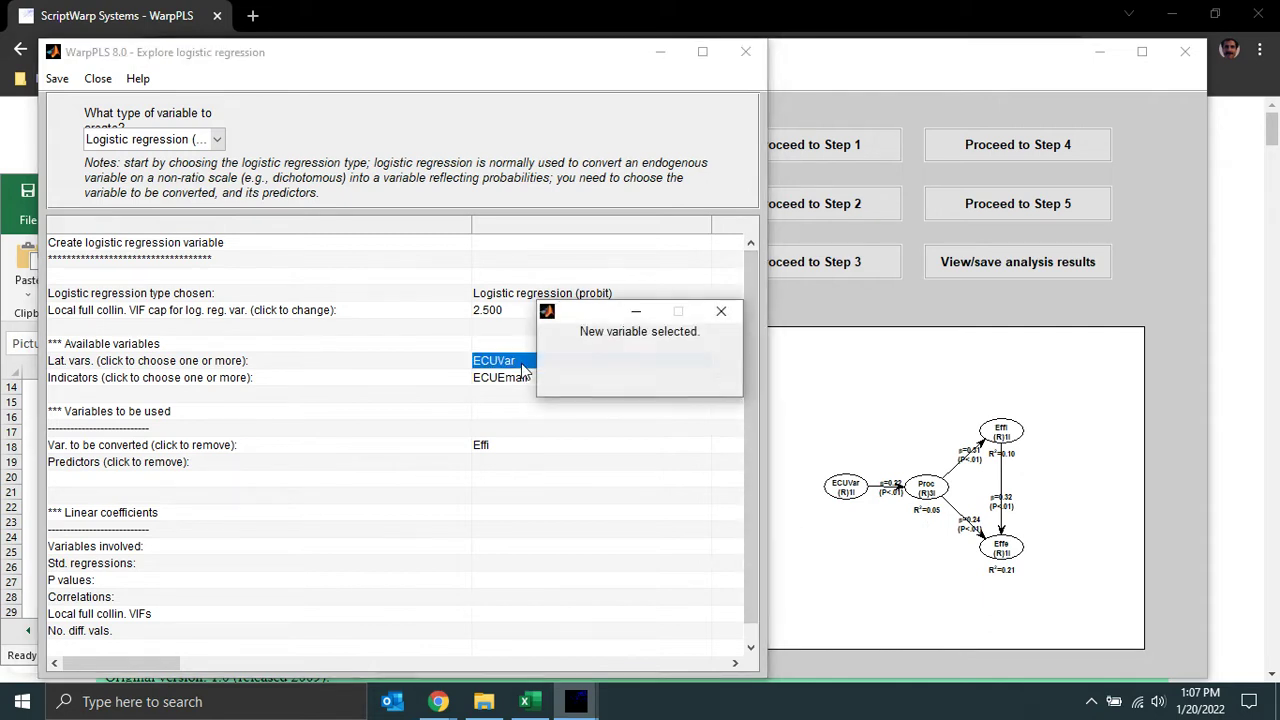
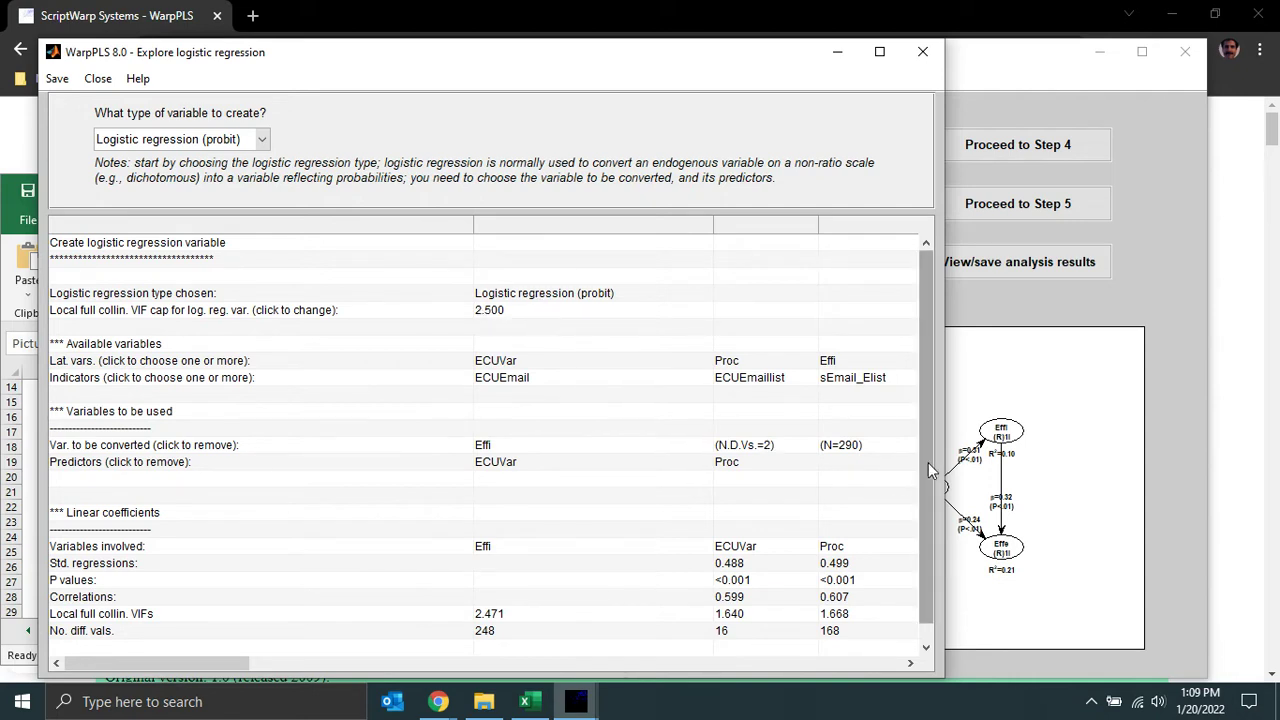
Create the logistic regression variable for Effi with the name lr_Effi.
left_click_drag(929, 474, 927, 522)
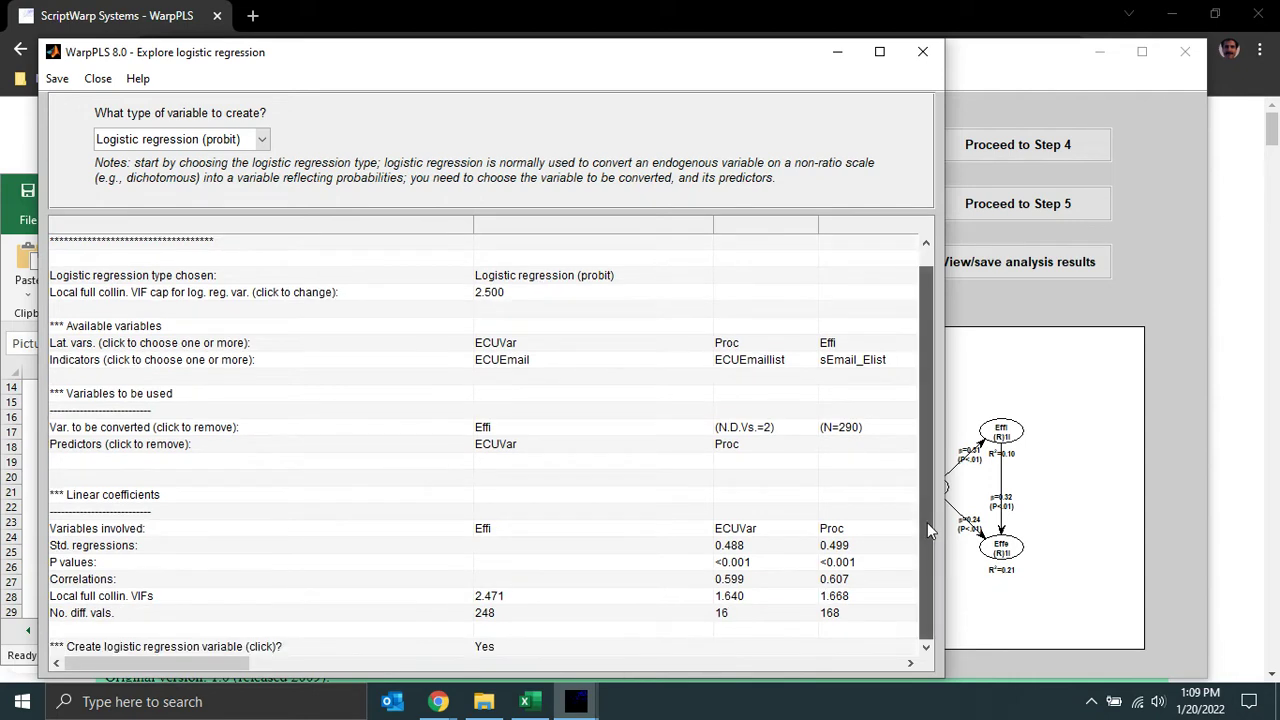
left_click(485, 648)
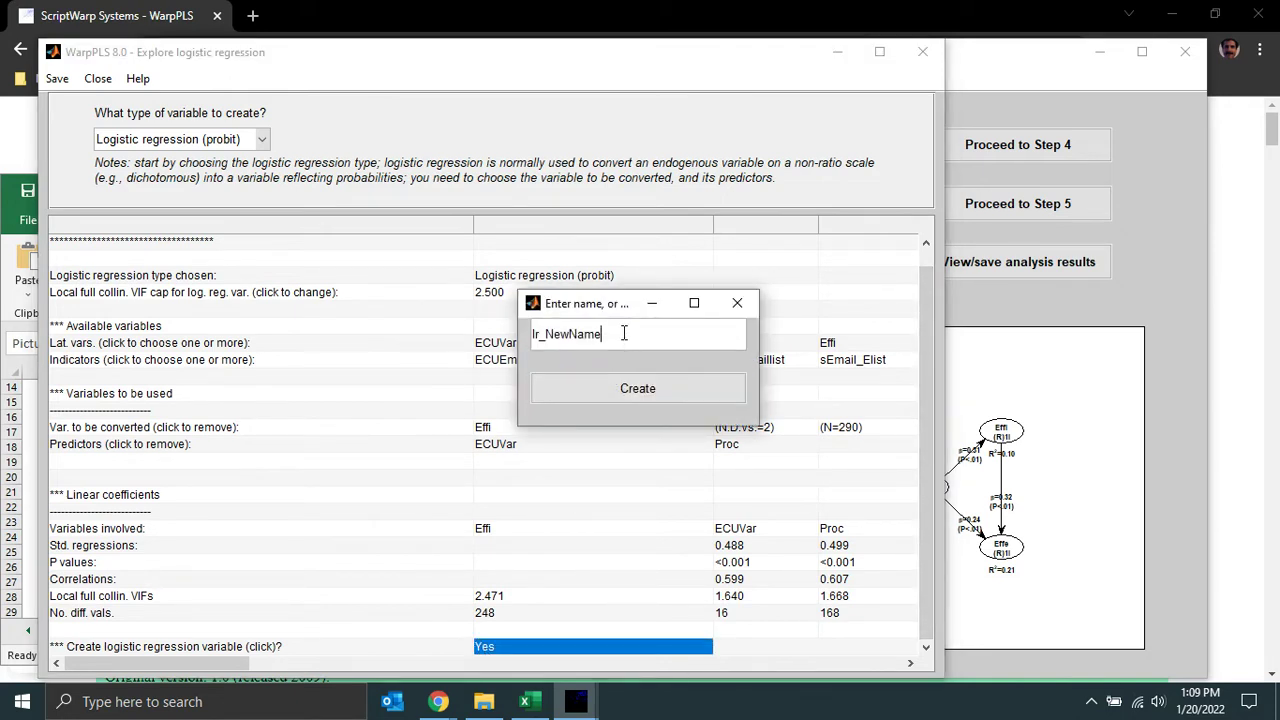
key("BackSpace")
key("BackSpace")
key("BackSpace")
key("BackSpace")
key("BackSpace")
key("BackSpace")
key("BackSpace")
type("Effi")
left_click(661, 390)
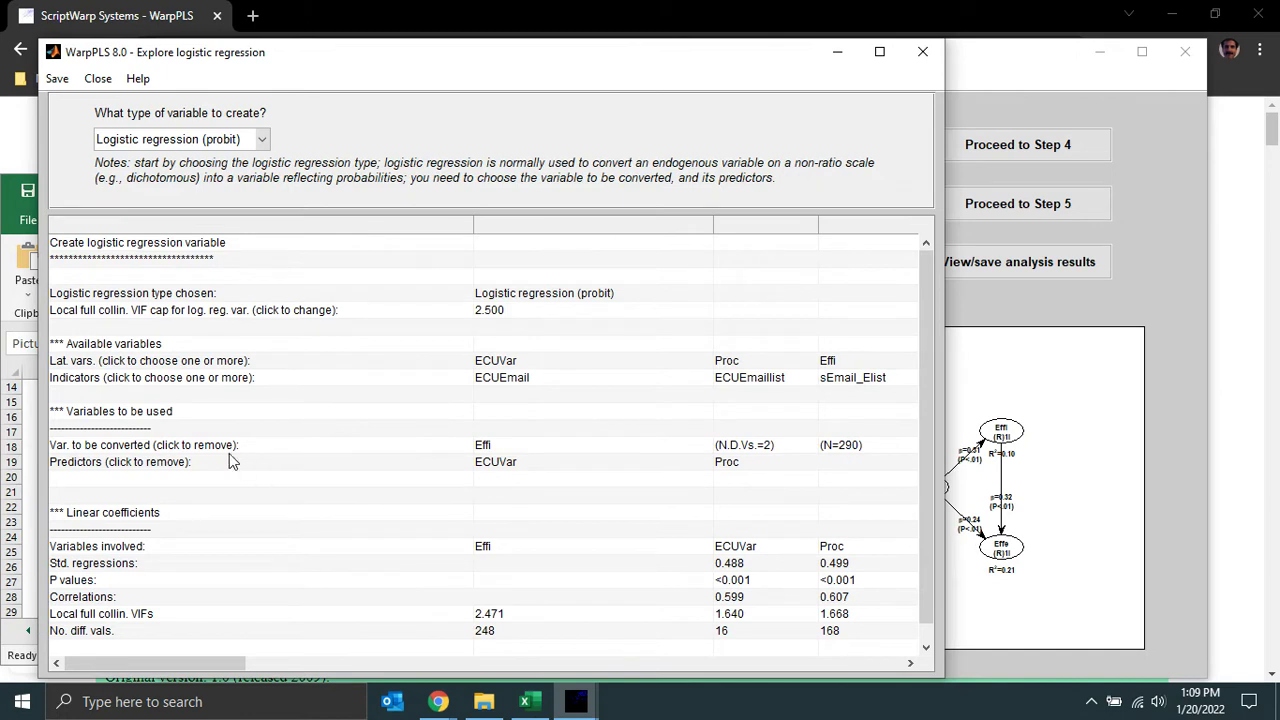
Remove Effi from the variables to be used and choose the latent variable Effe as the variable to be converted.
left_click(500, 446)
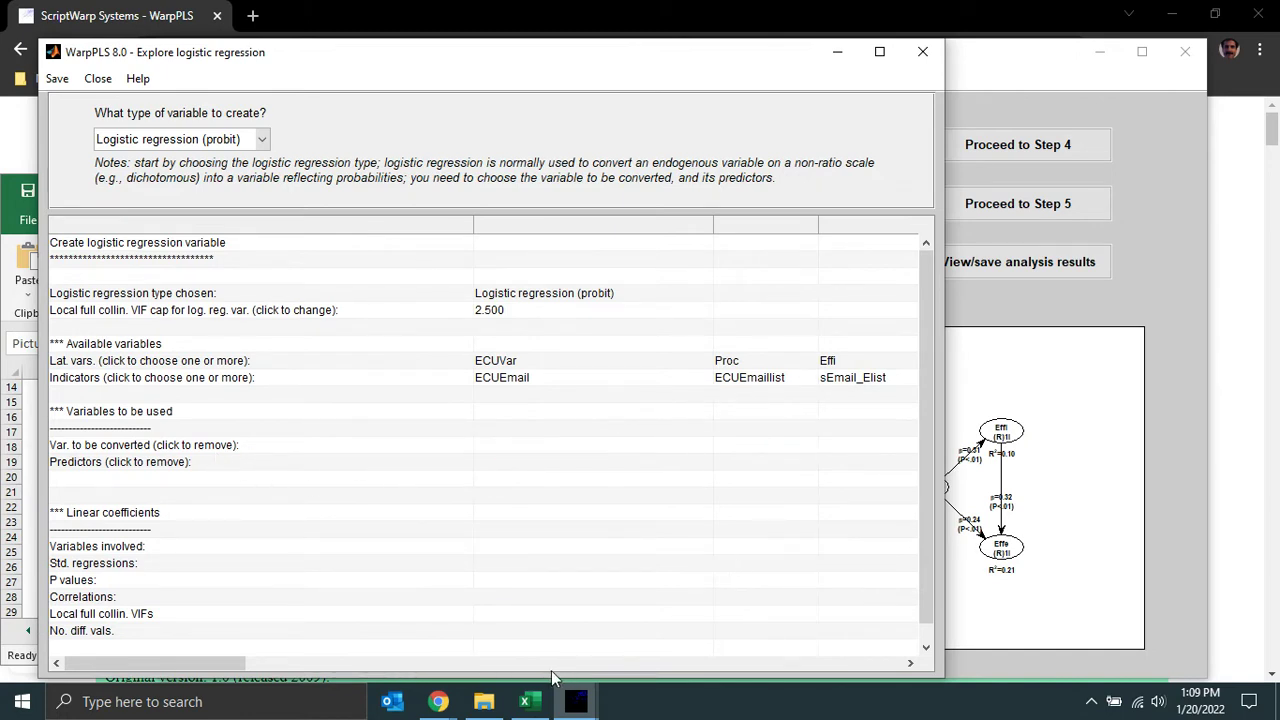
left_click_drag(189, 663, 320, 663)
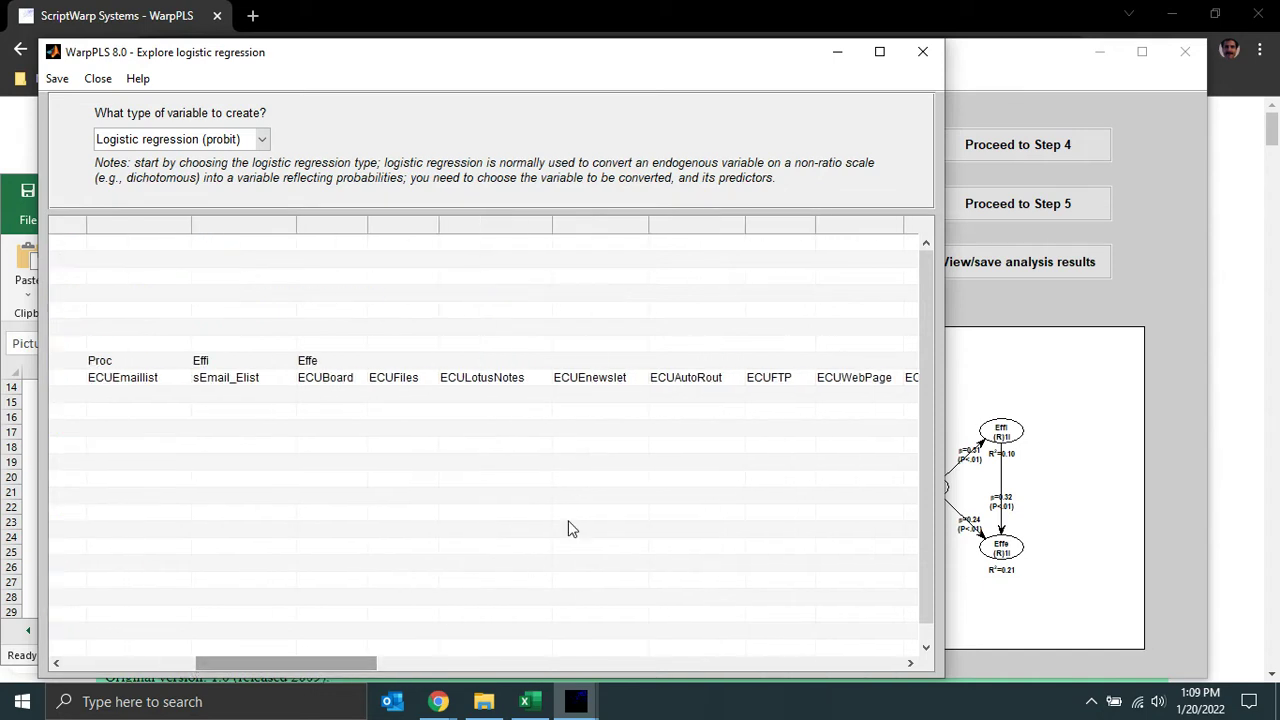
left_click(322, 360)
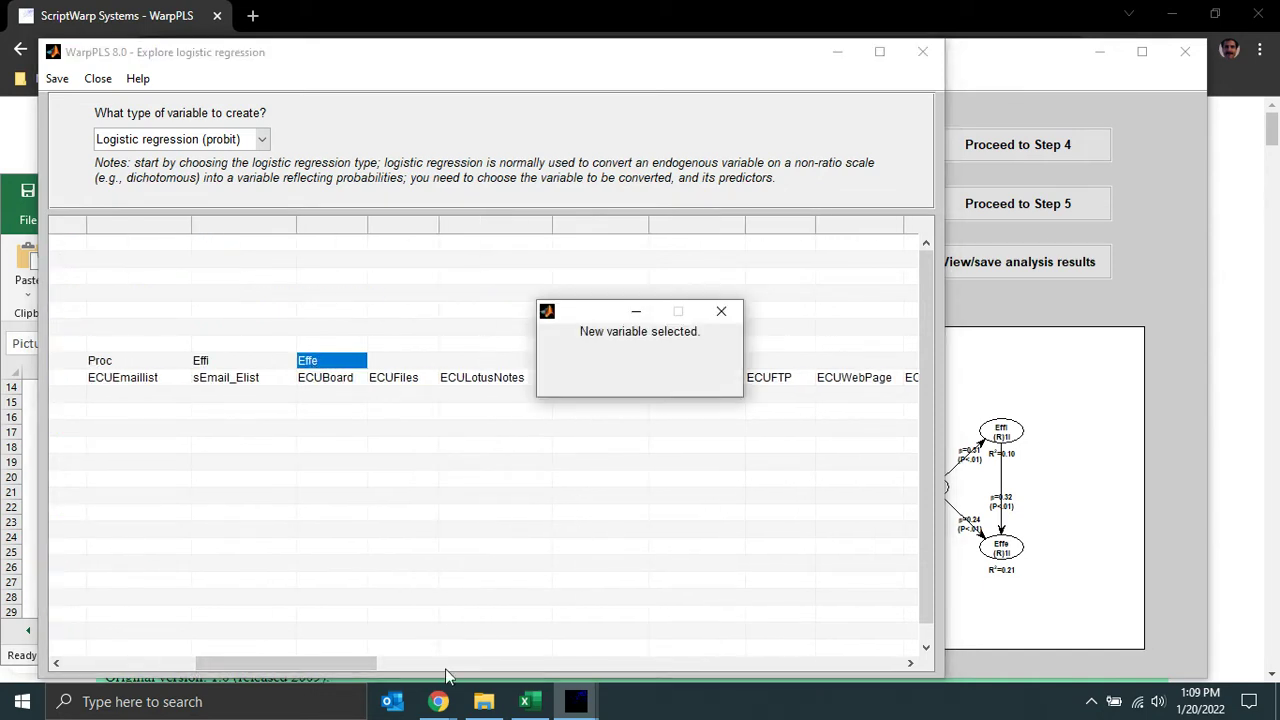
left_click_drag(357, 663, 214, 663)
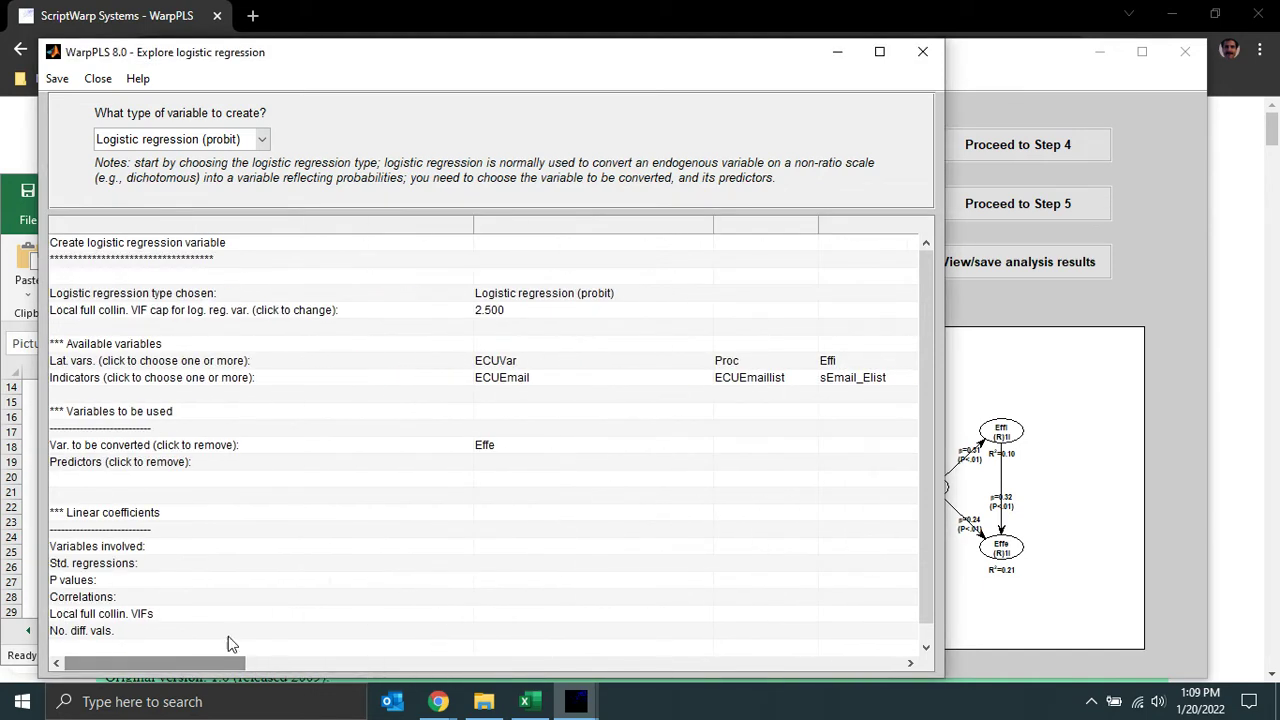
Add ECUVar, Proc and Effi as predictors of Effe and review the linear coefficients of the variables involved.
left_click(524, 364)
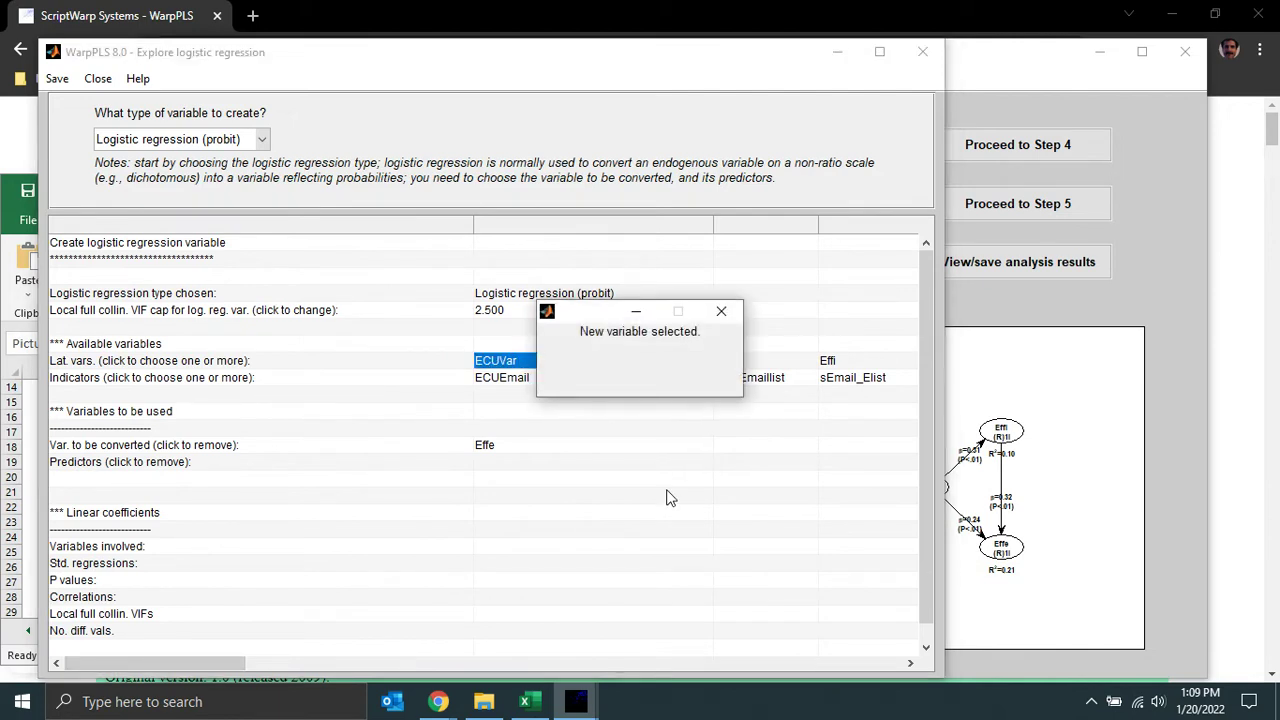
left_click(726, 364)
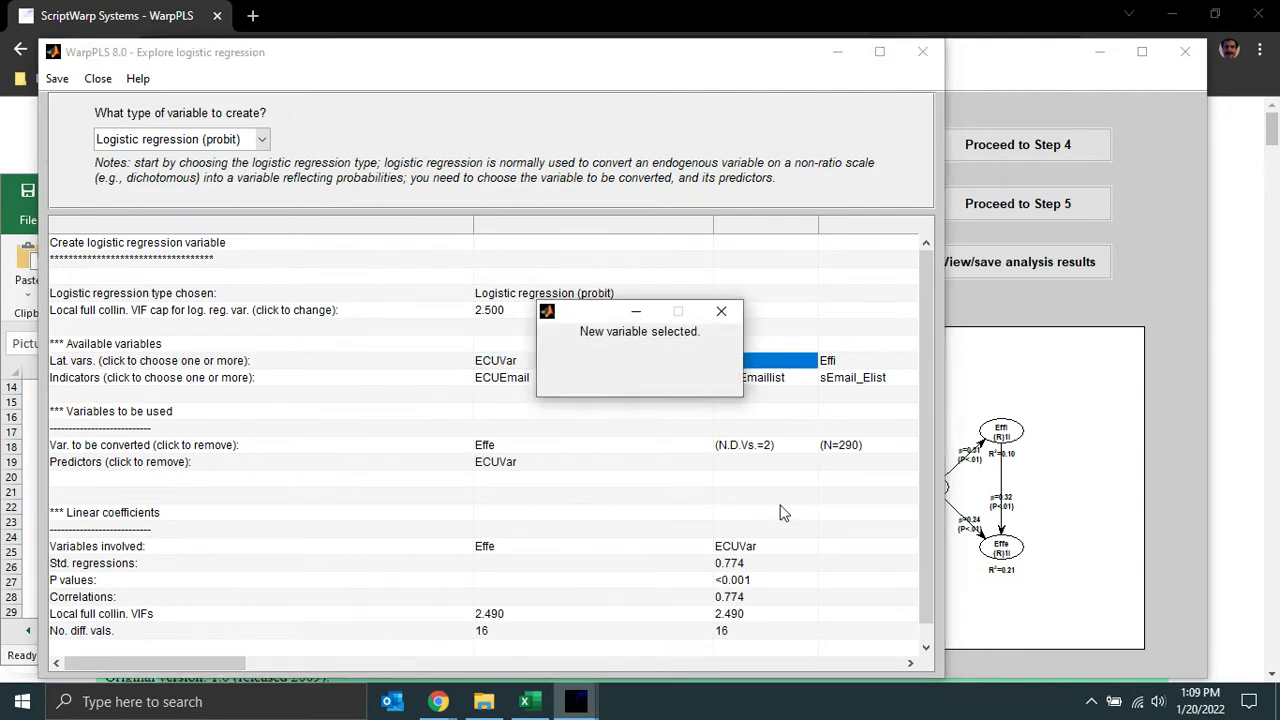
left_click(843, 364)
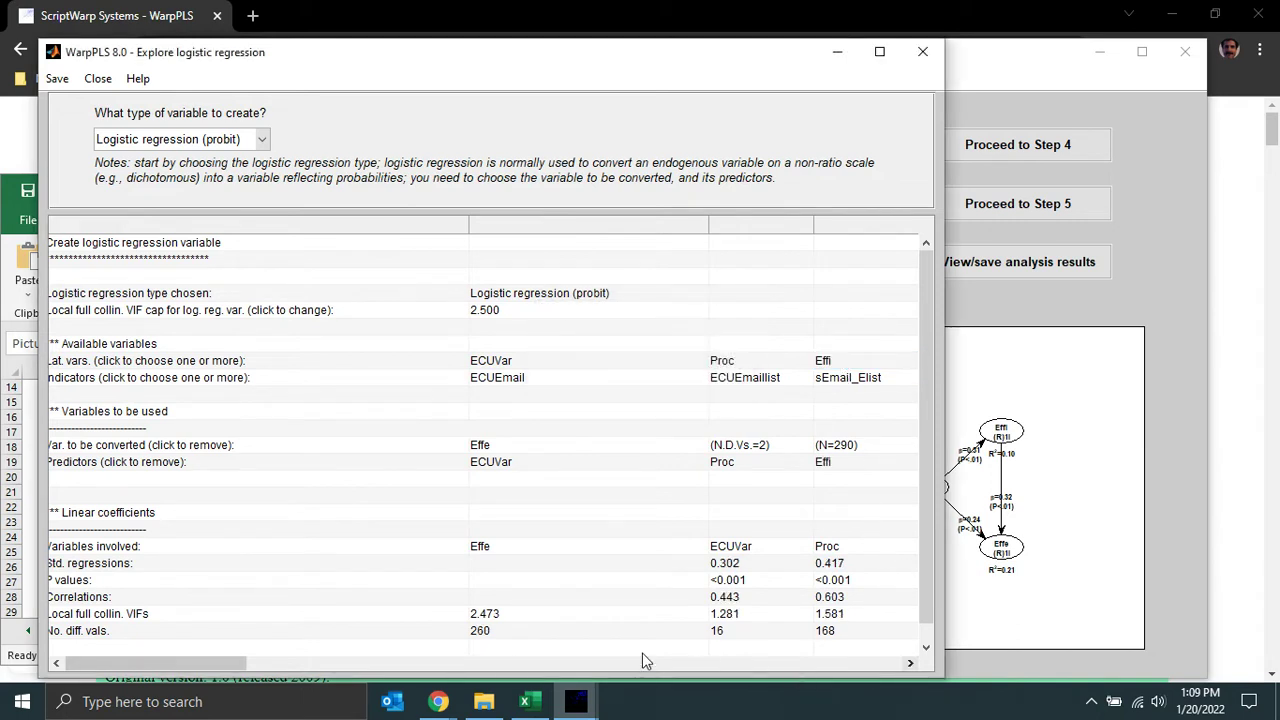
left_click_drag(213, 664, 241, 663)
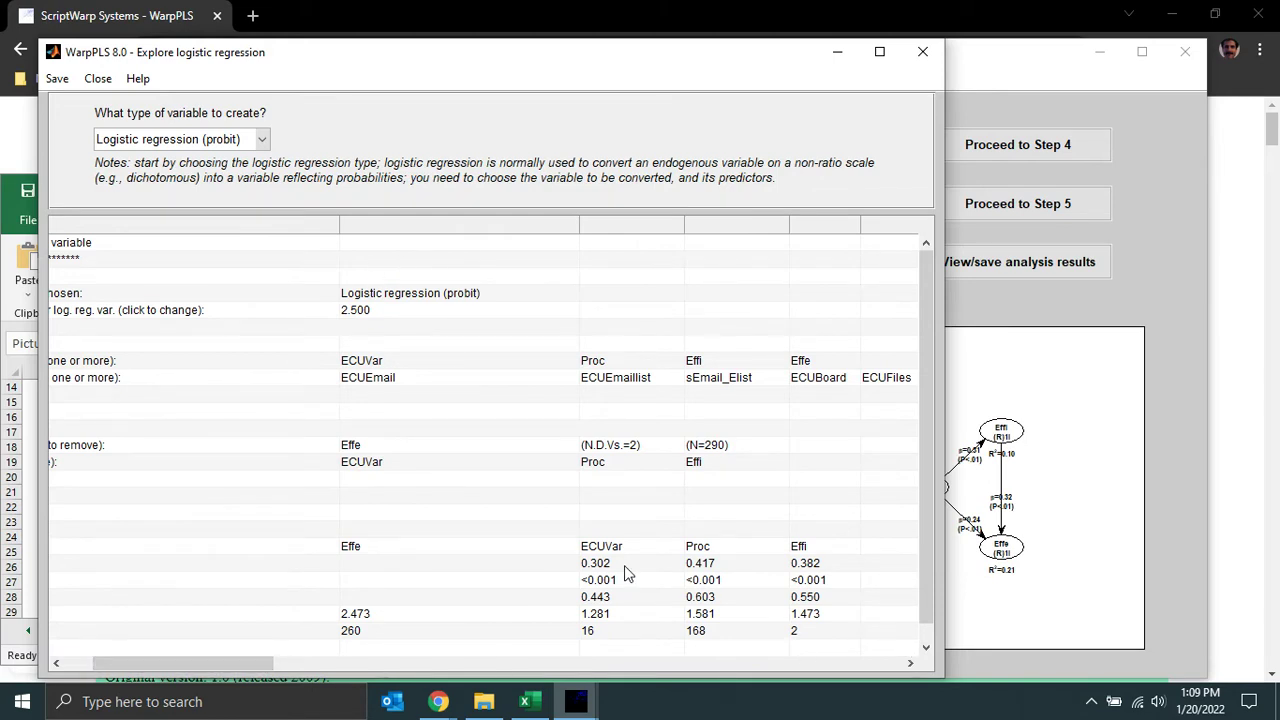
left_click_drag(160, 668, 134, 668)
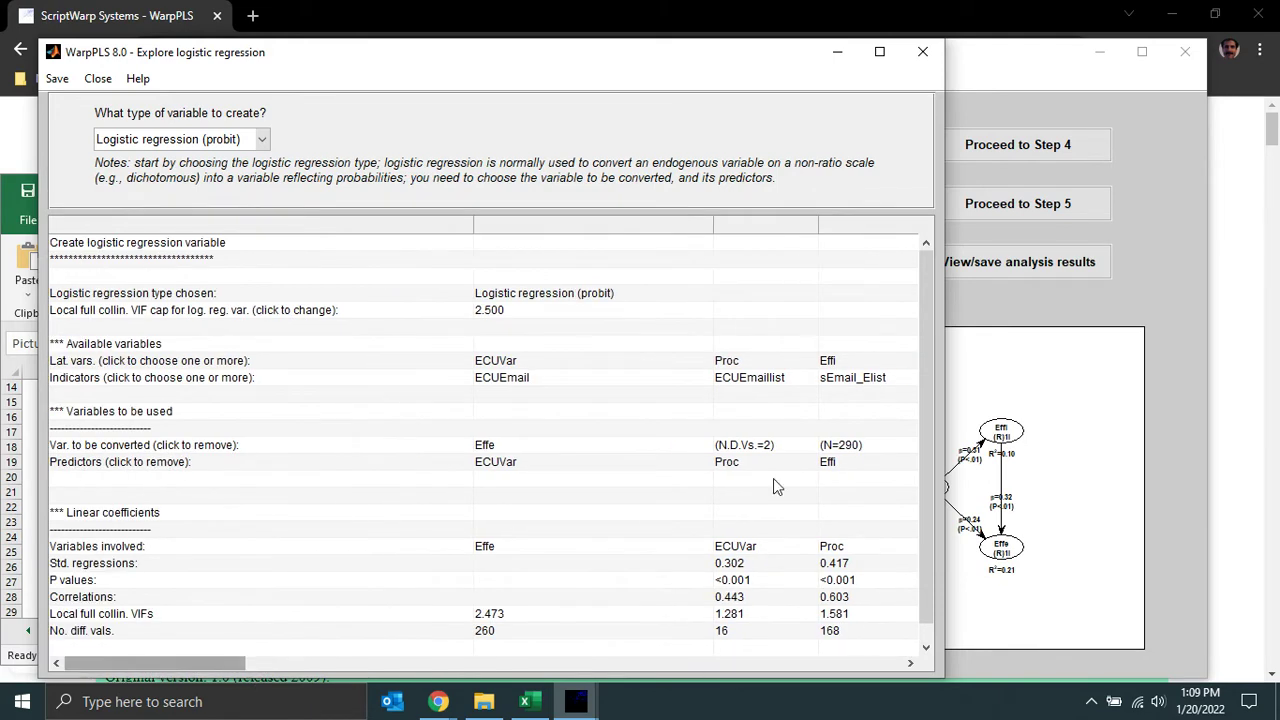
Create the logistic regression variable for Effe with the name lr_Effe and close the logistic regression exploration.
left_click_drag(929, 408, 935, 505)
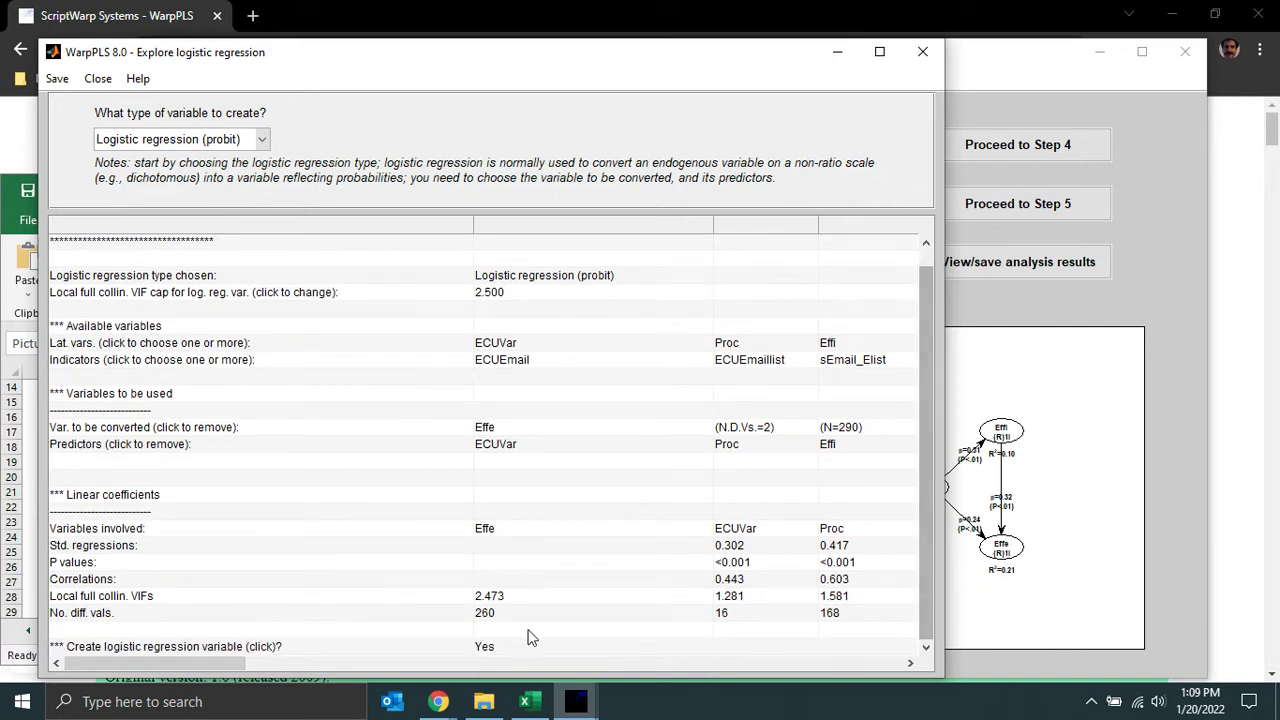
left_click(486, 647)
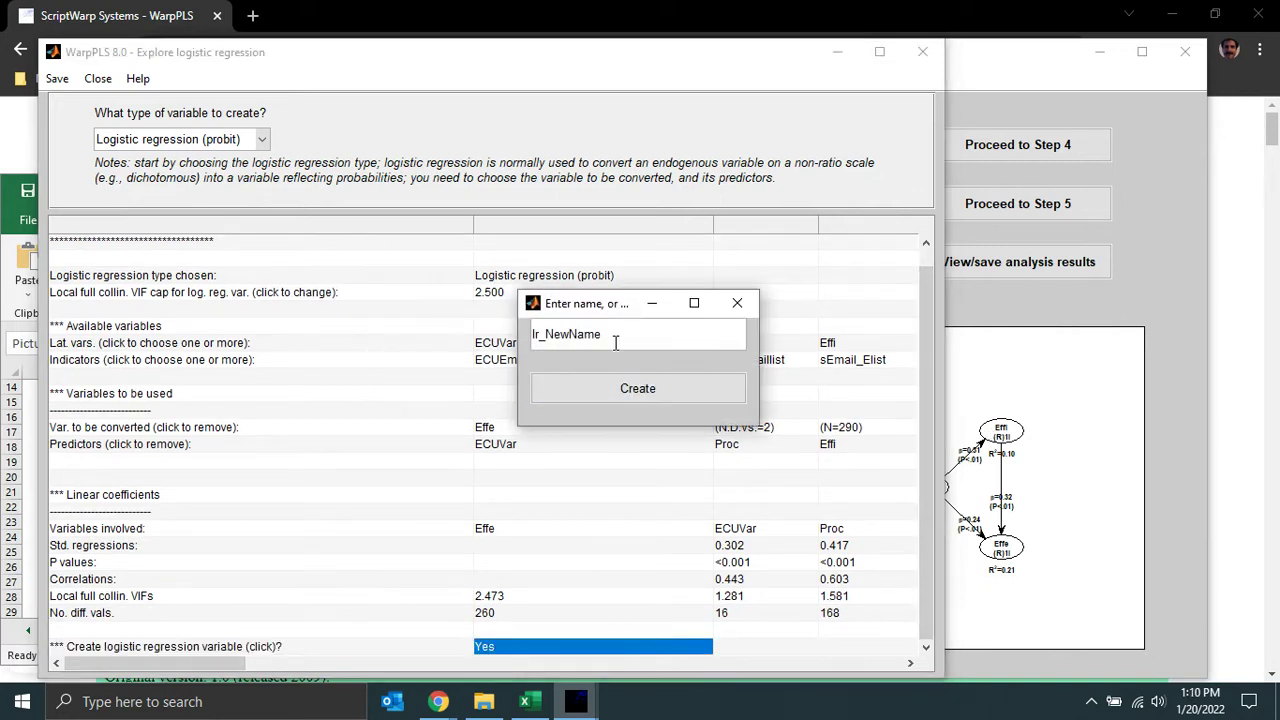
key("BackSpace")
key("BackSpace")
key("BackSpace")
key("BackSpace")
key("BackSpace")
key("BackSpace")
key("BackSpace")
type("Effe")
left_click(624, 395)
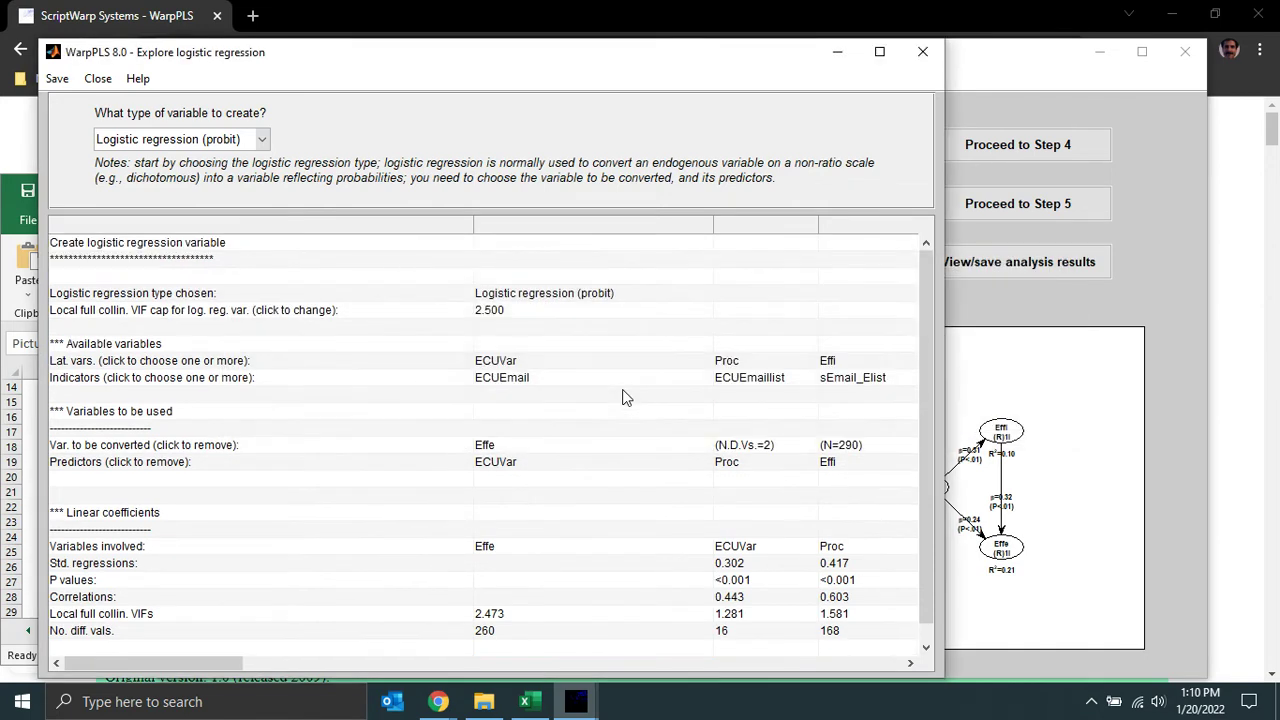
left_click(918, 53)
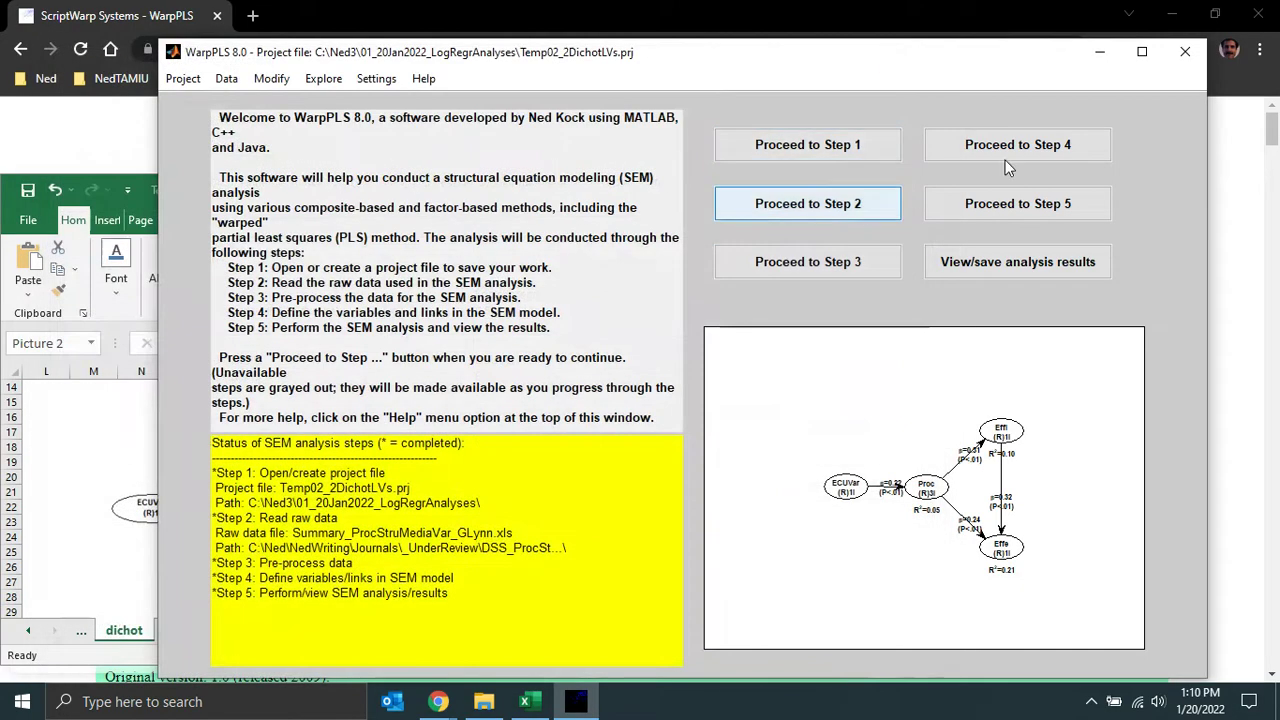
Open the SEM model for editing, replace the indicator of latent variable Effi with lr_Effi, and save its settings.
left_click(1010, 146)
left_click(820, 278)
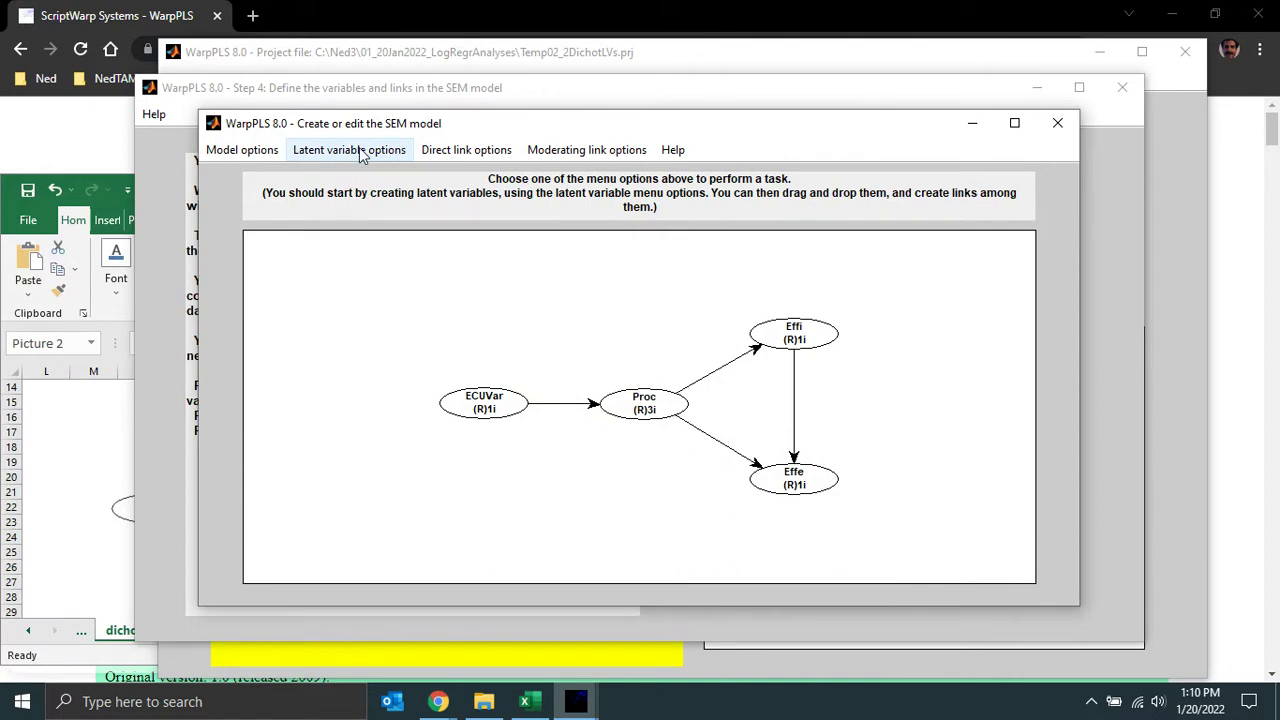
left_click(362, 150)
left_click(362, 194)
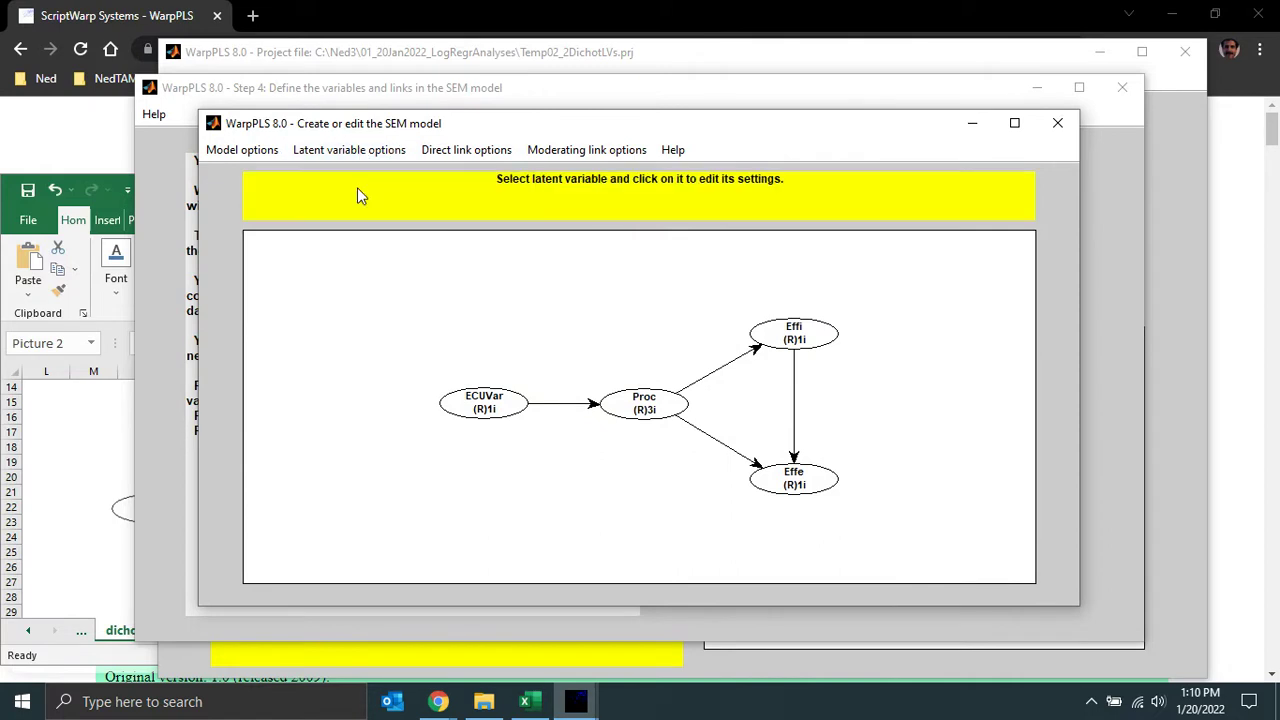
left_click(799, 328)
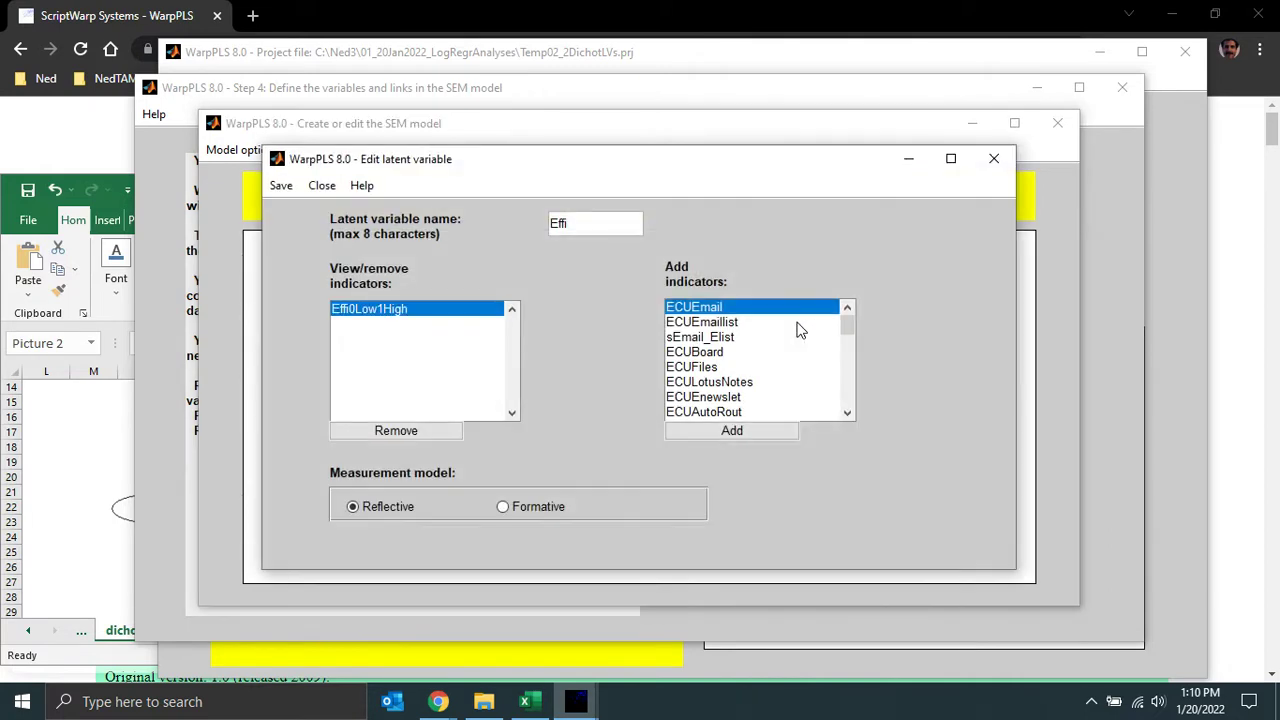
left_click(395, 430)
left_click_drag(848, 330, 846, 411)
left_click(697, 400)
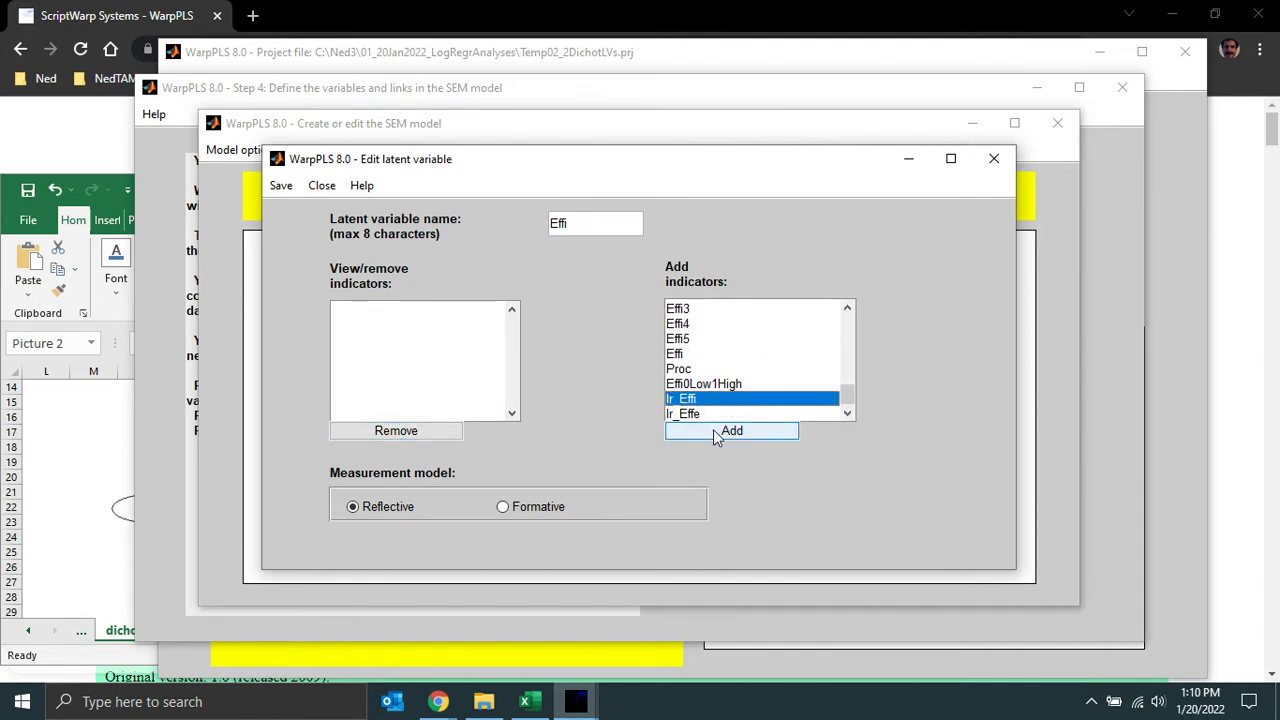
left_click(715, 431)
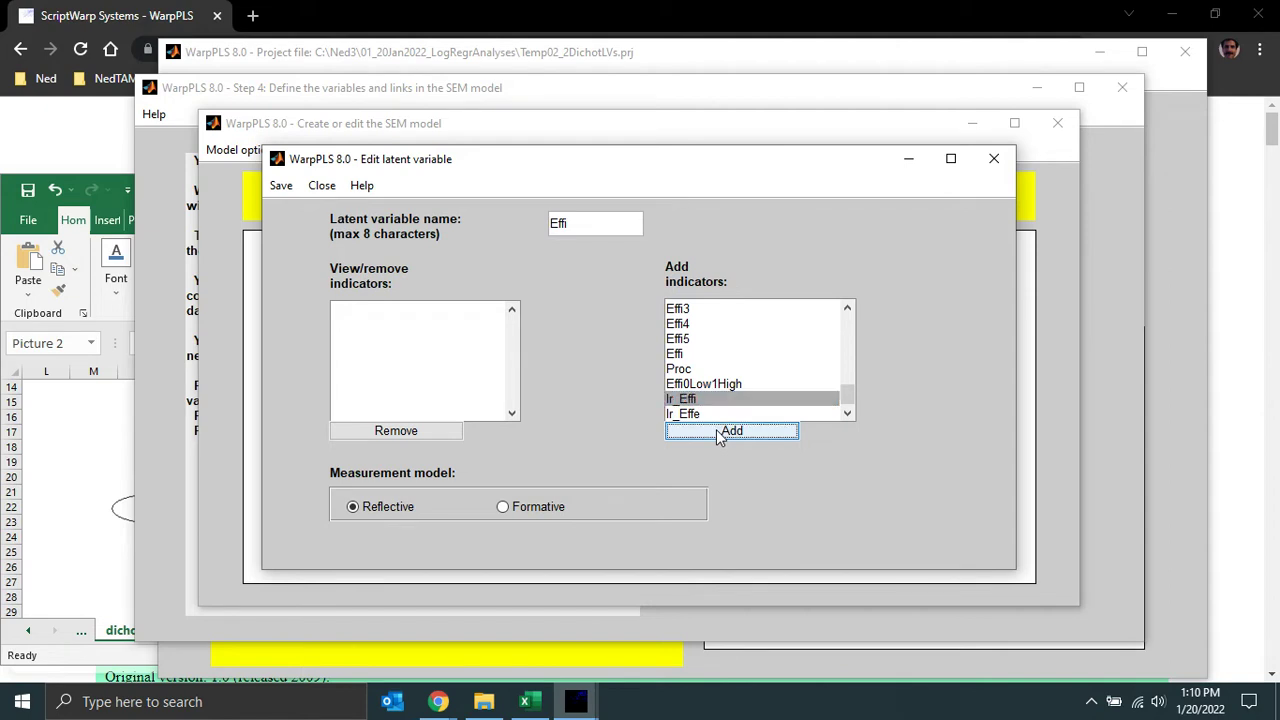
left_click(284, 189)
left_click(300, 218)
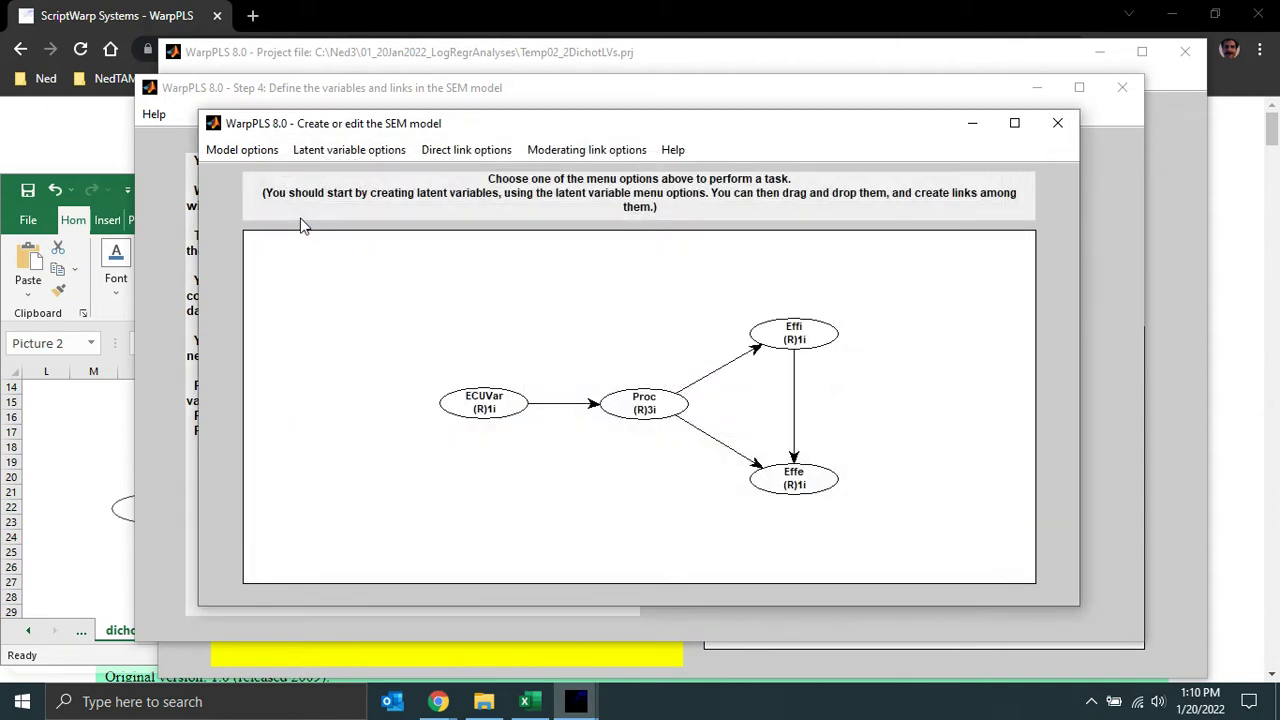
Replace the indicator of latent variable Effe with lr_Effe and save the latent variable settings.
left_click(336, 152)
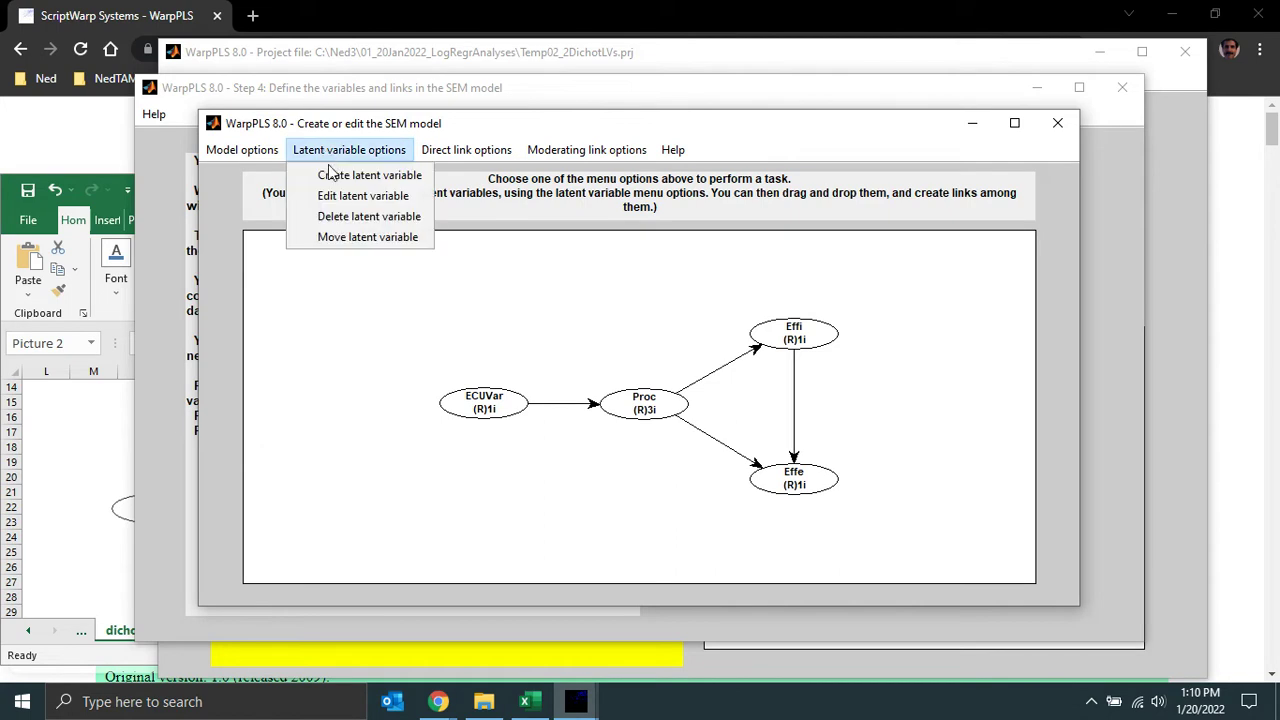
left_click(343, 196)
left_click(791, 481)
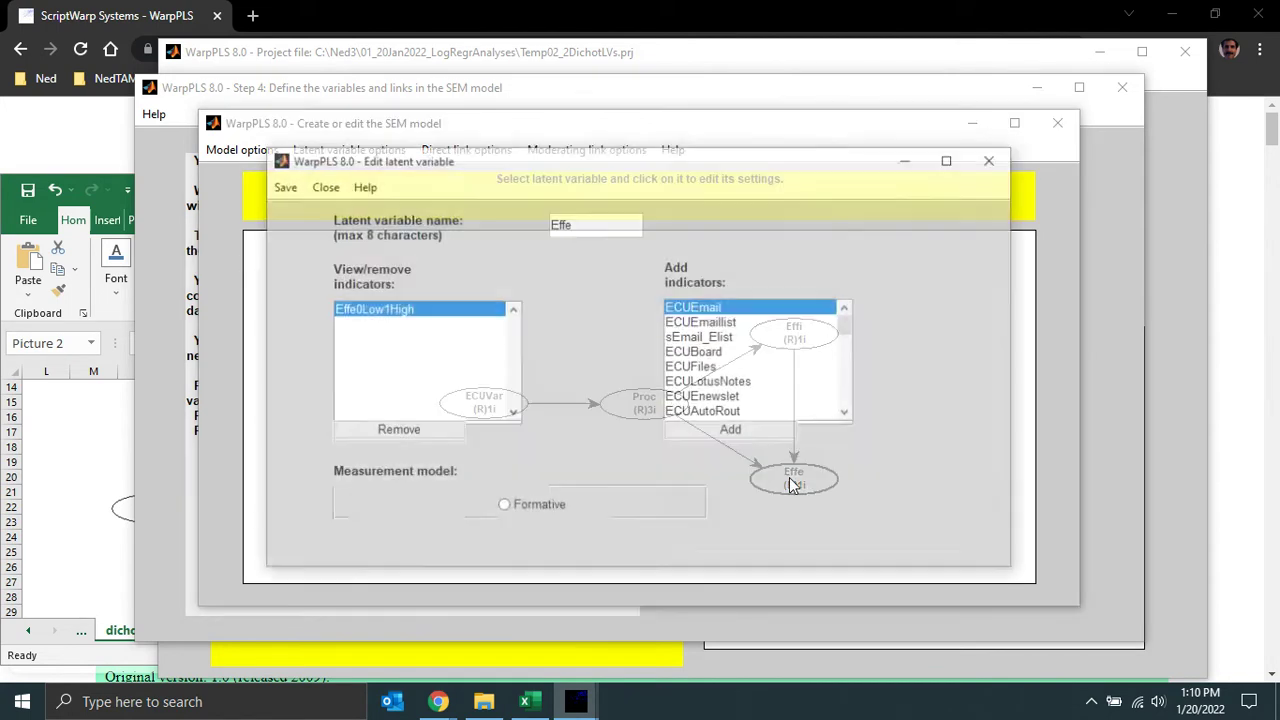
left_click(396, 431)
left_click_drag(846, 326, 847, 415)
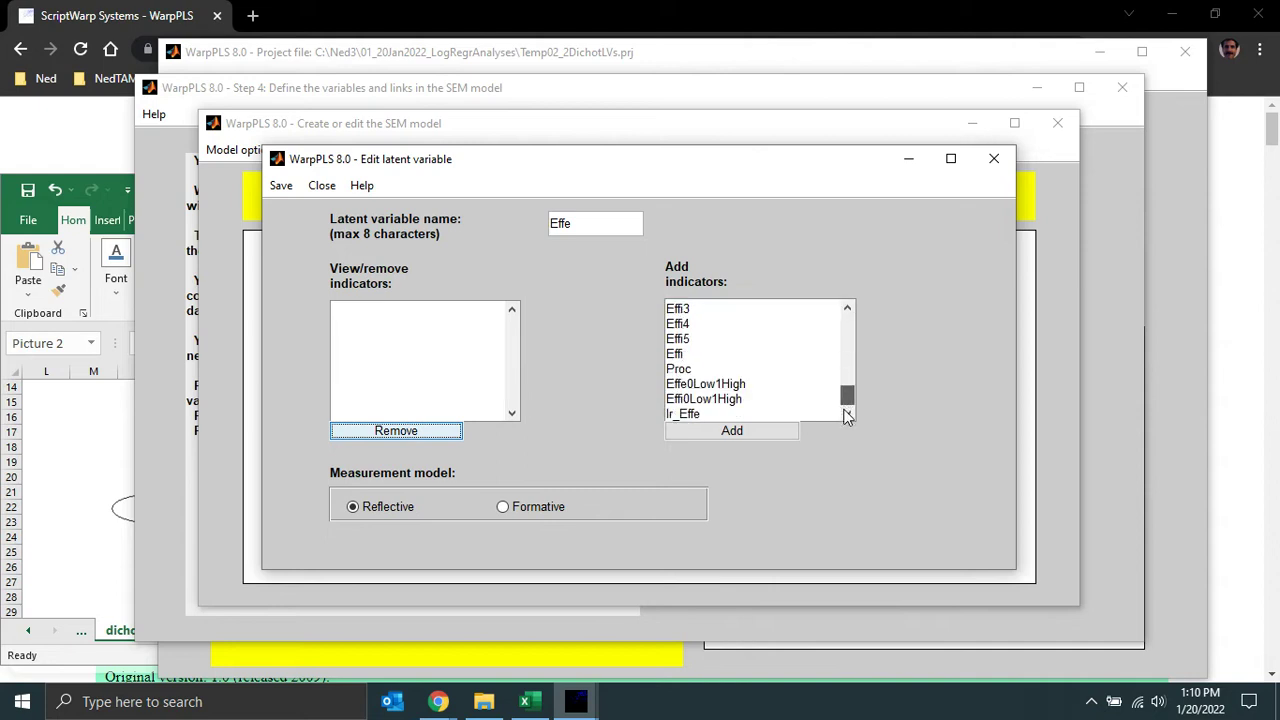
left_click(702, 414)
left_click(709, 431)
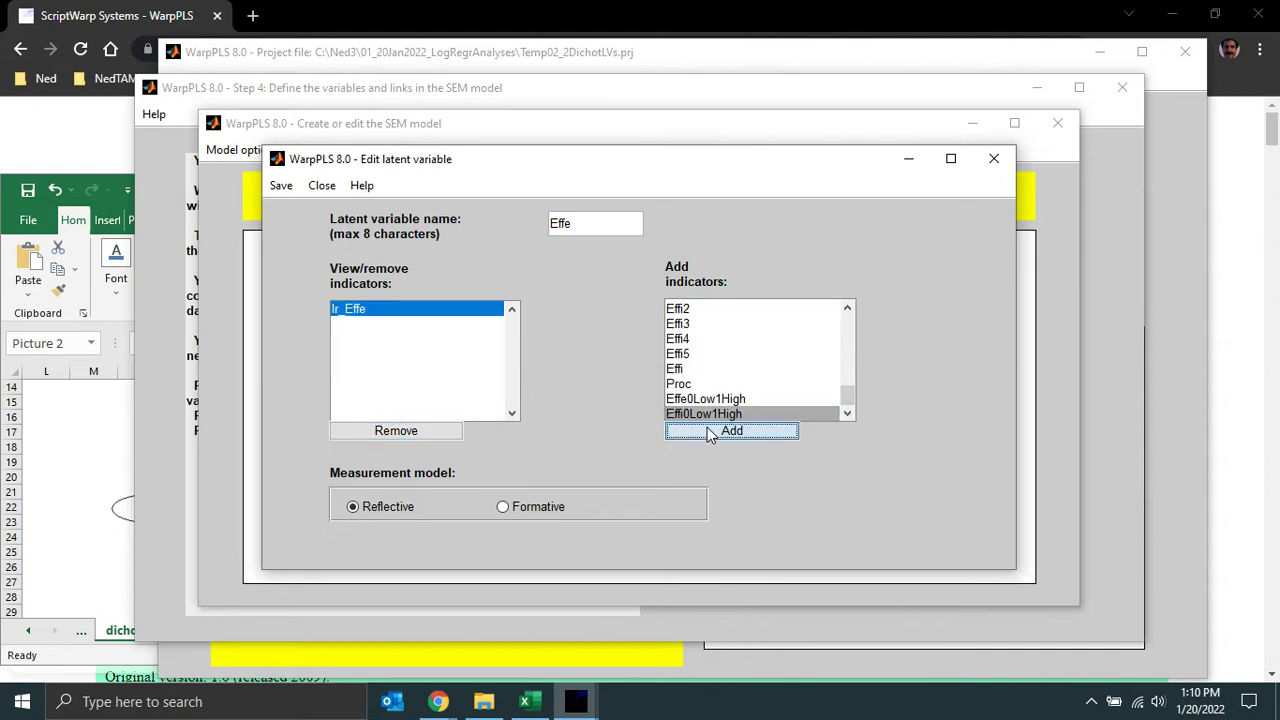
left_click(284, 186)
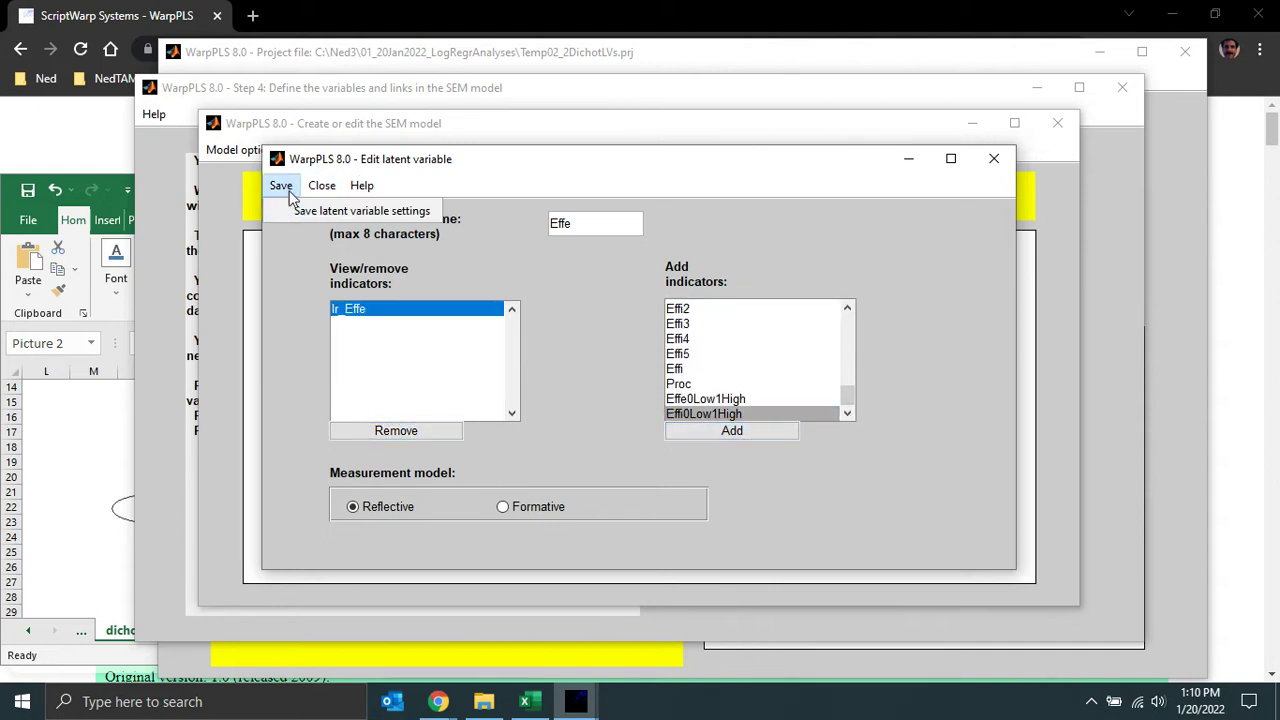
left_click(295, 208)
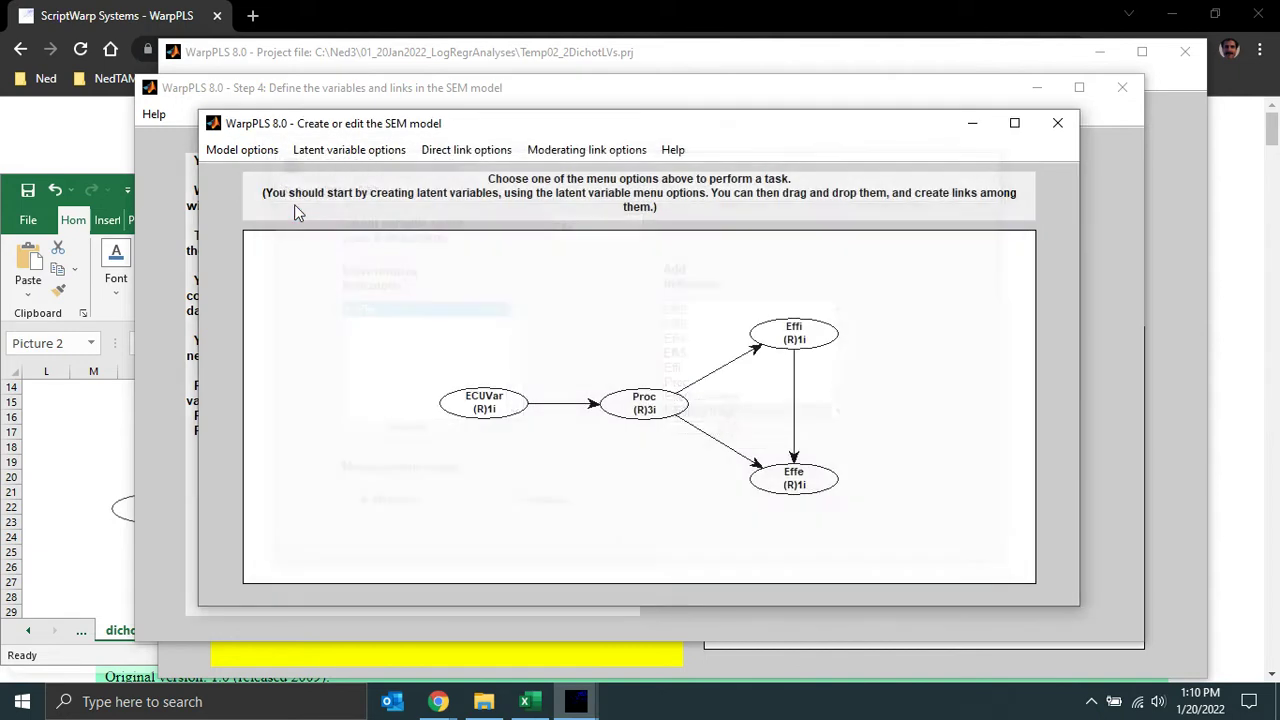
Show the indicators in the model diagram to check them, and save the model and close the editor.
left_click(254, 158)
left_click(763, 370)
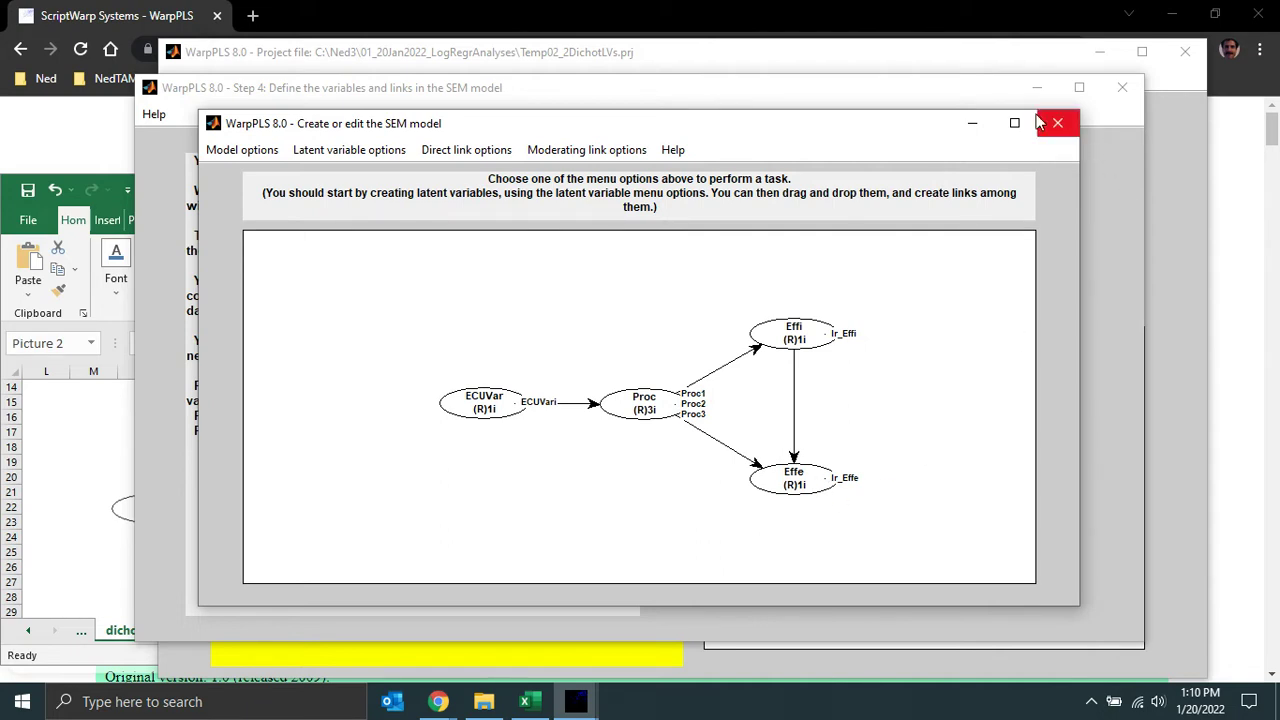
left_click(242, 149)
left_click(252, 180)
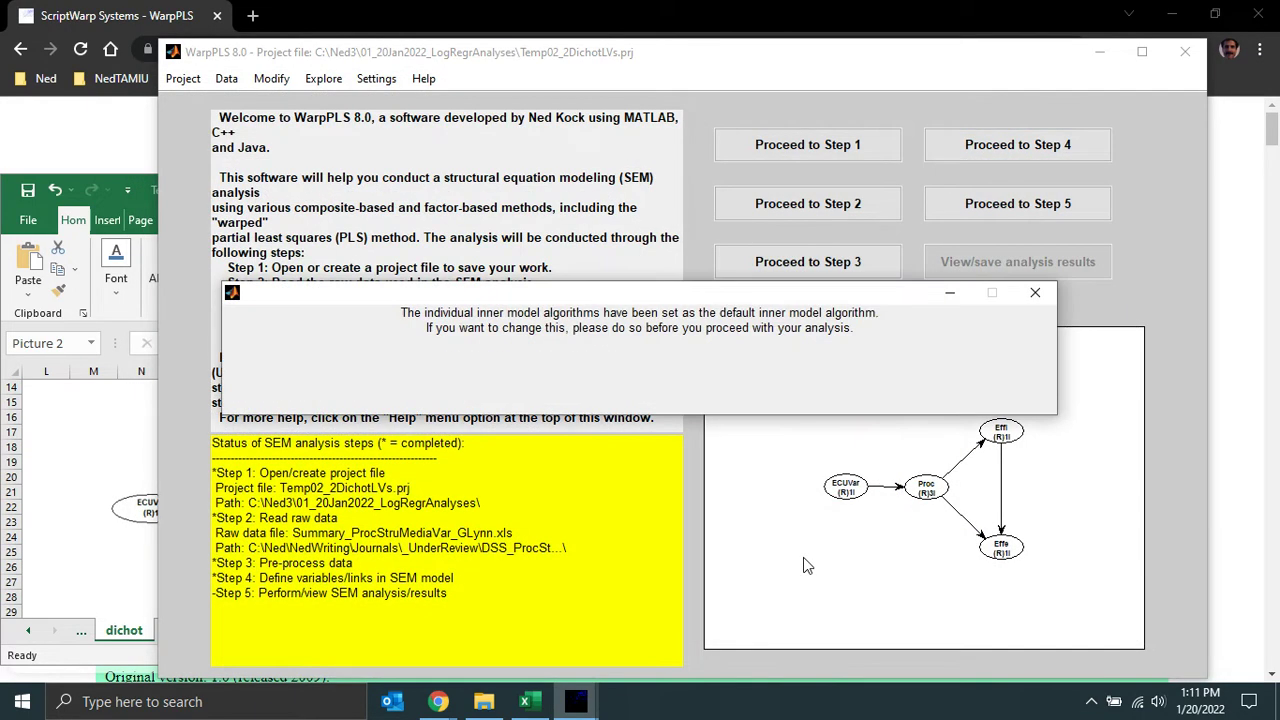
Dismiss the inner model algorithm notice and perform the SEM analysis on the updated model.
left_click(1035, 293)
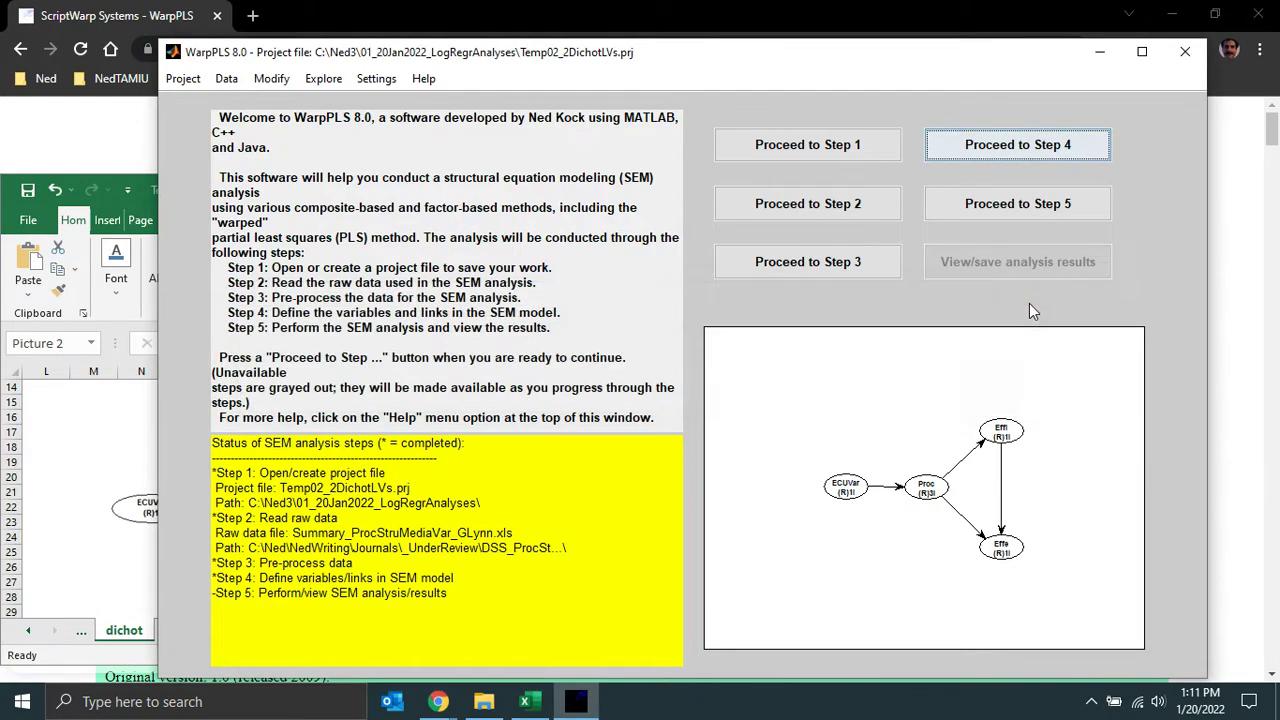
left_click(1018, 203)
left_click(910, 277)
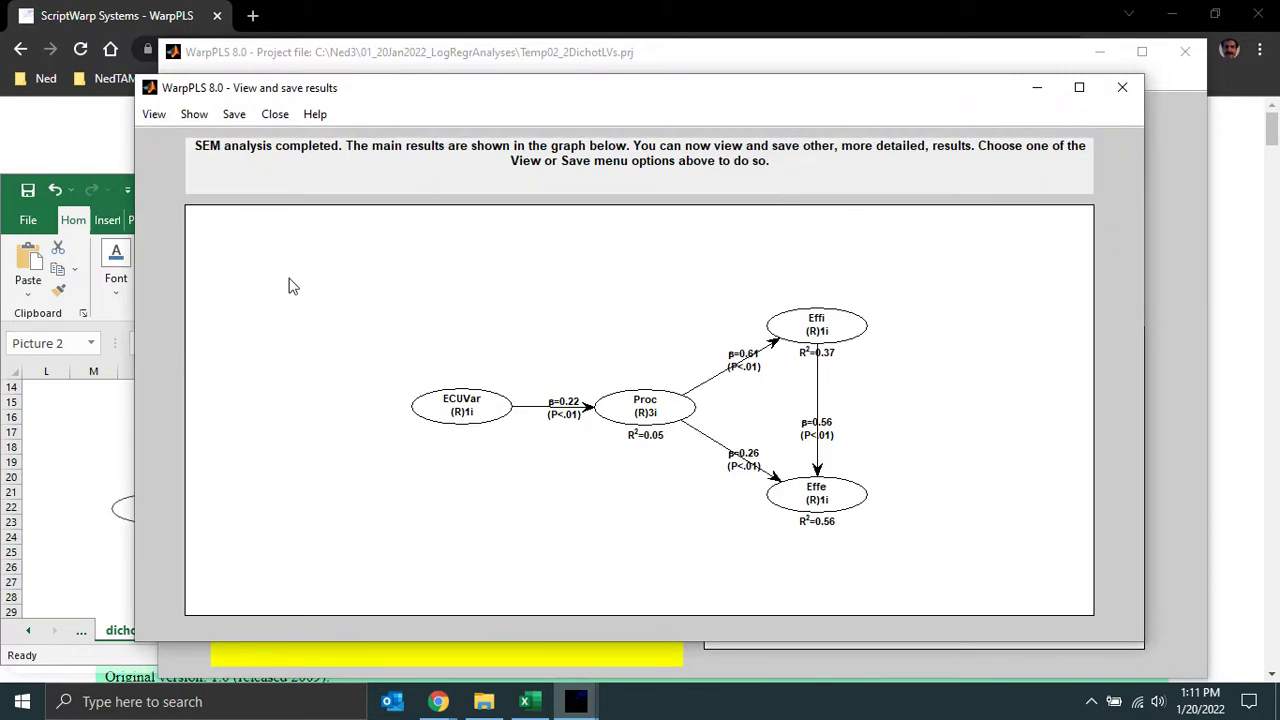
Compare the new path coefficients and R-squared values with the original model picture on the dichot sheet in Excel.
left_click(8, 188)
left_click(8, 188)
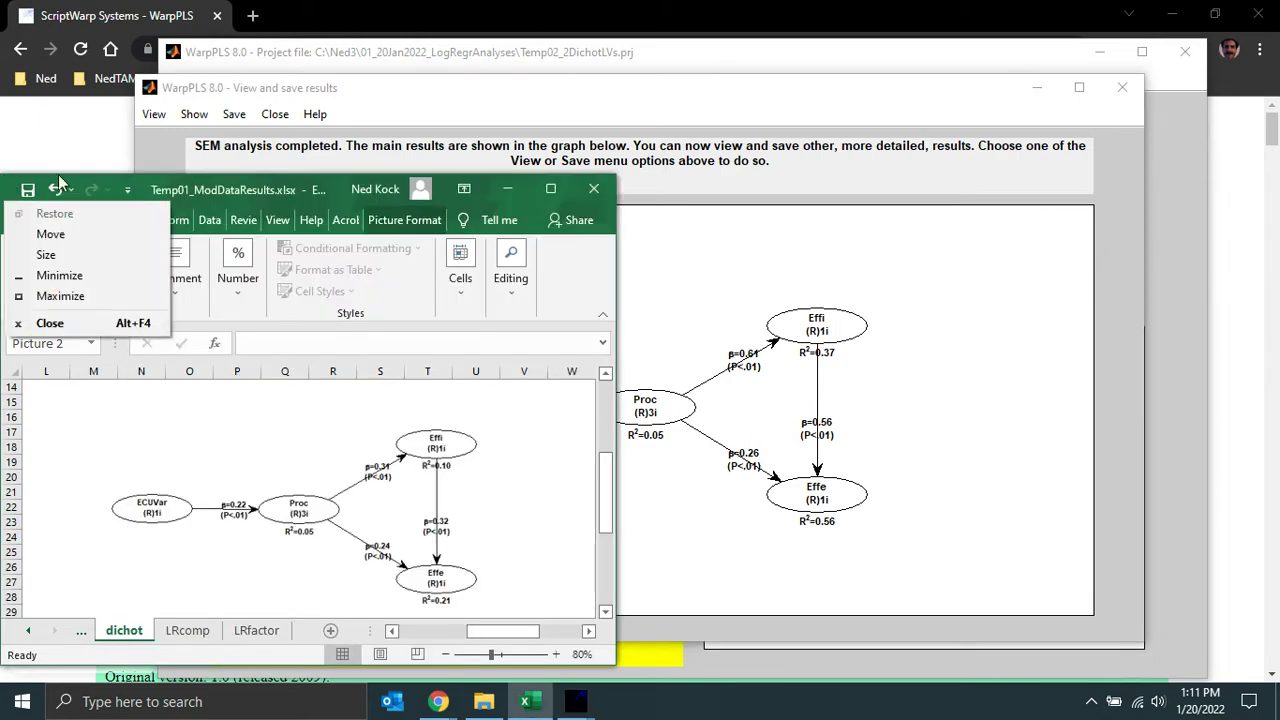
left_click_drag(710, 107, 892, 120)
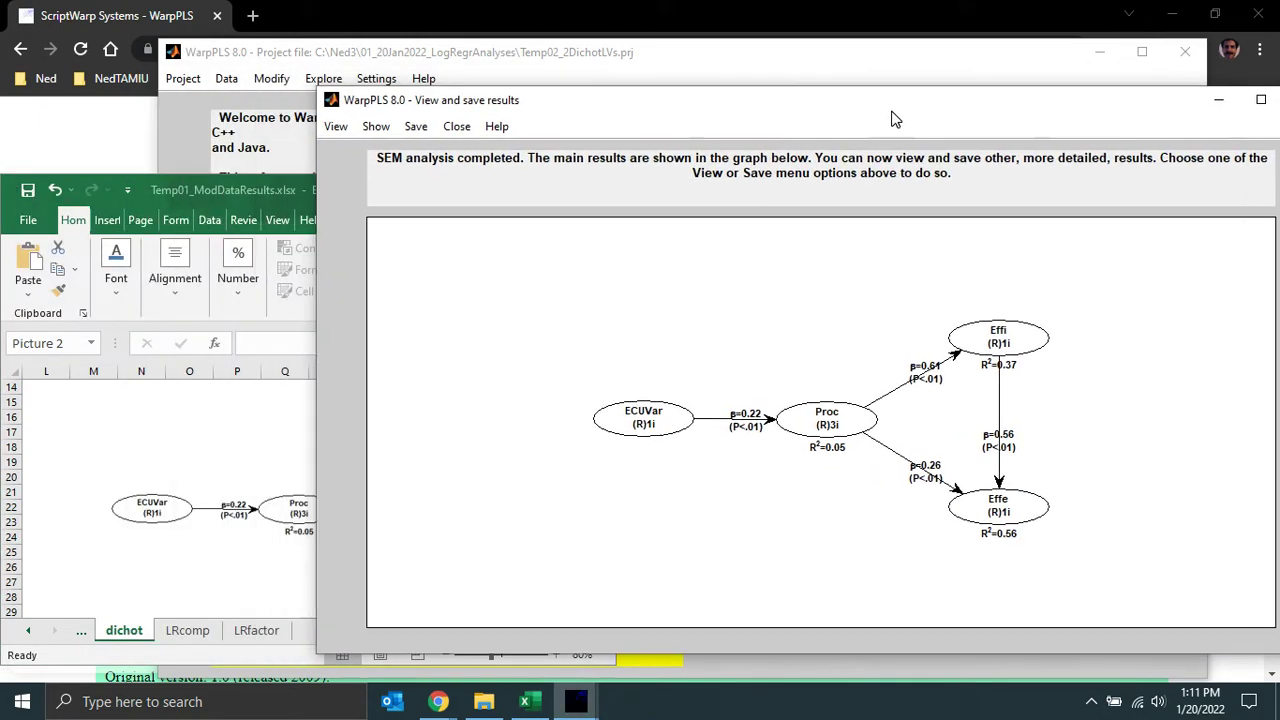
left_click(8, 197)
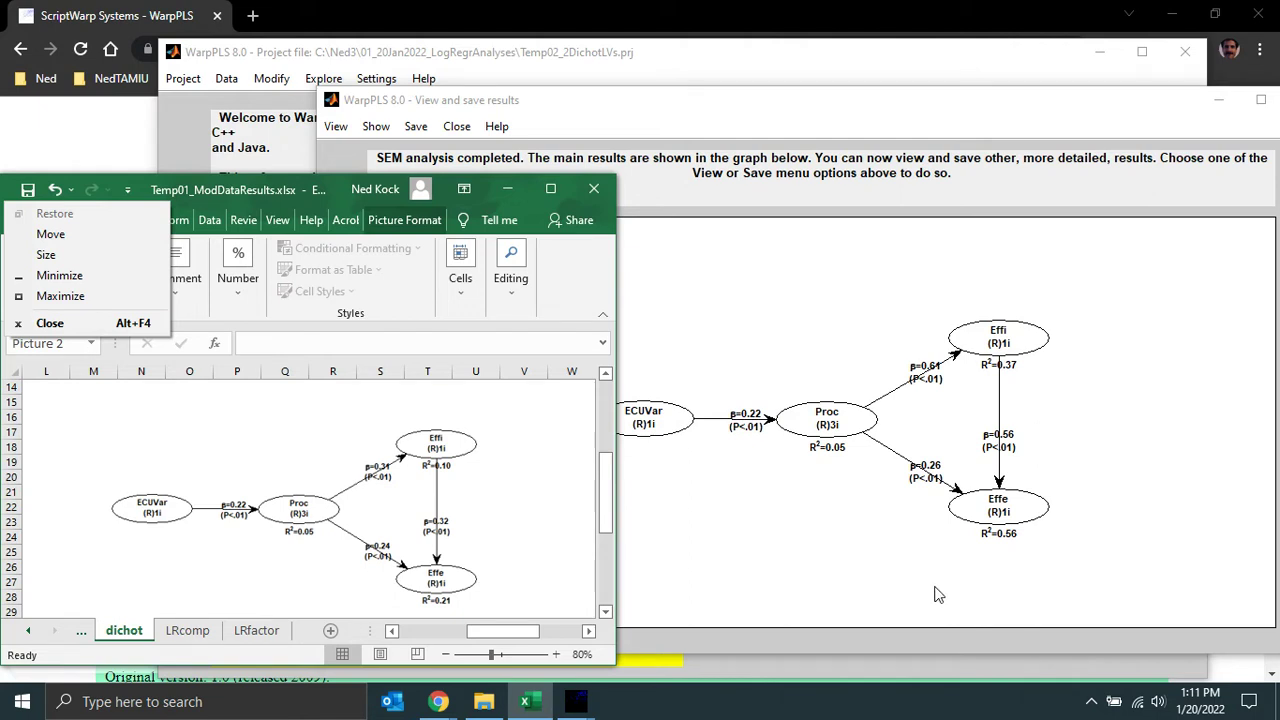
left_click(189, 184)
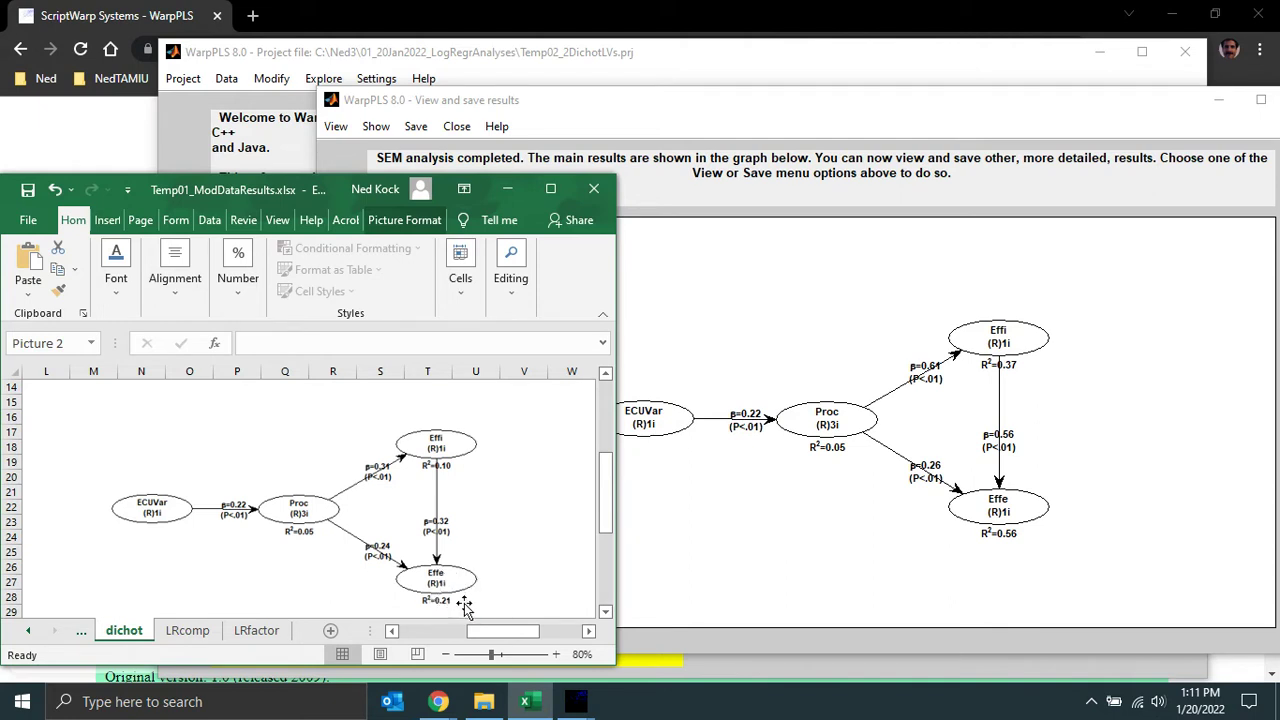
left_click(770, 114)
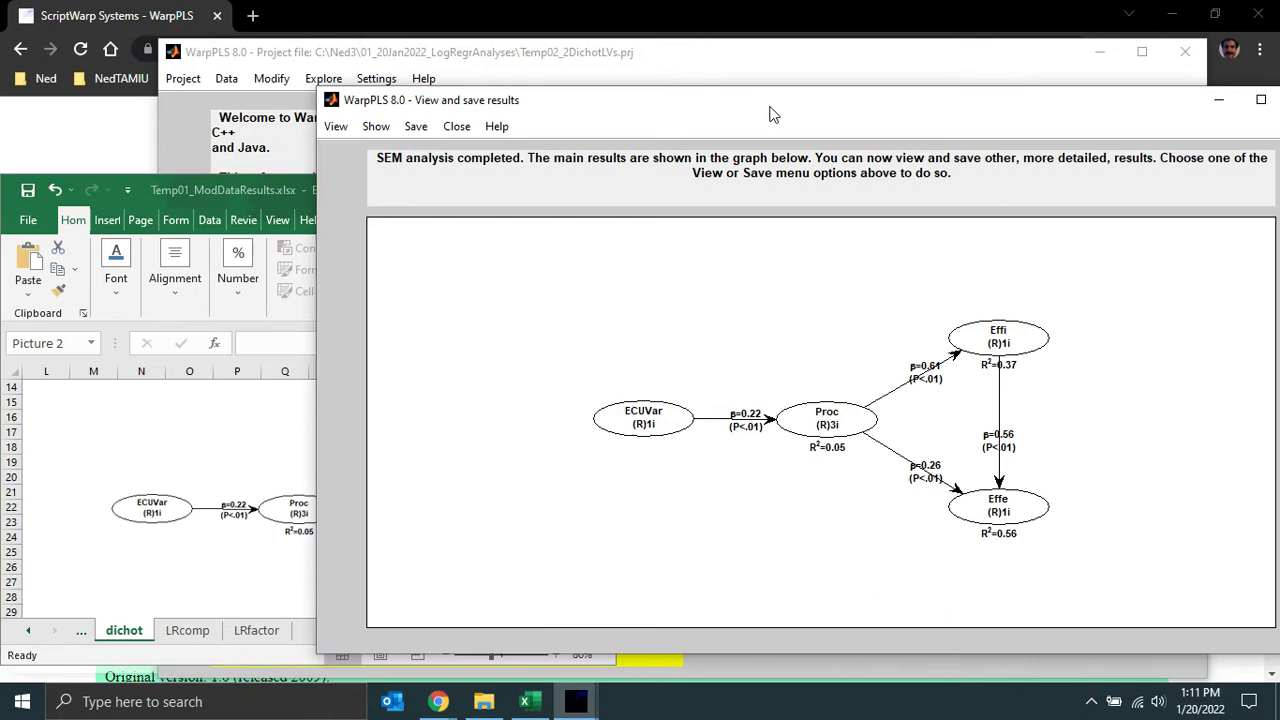
View the latent variable coefficients, check the number of different values for Effi and Effe, and close the table.
left_click(335, 126)
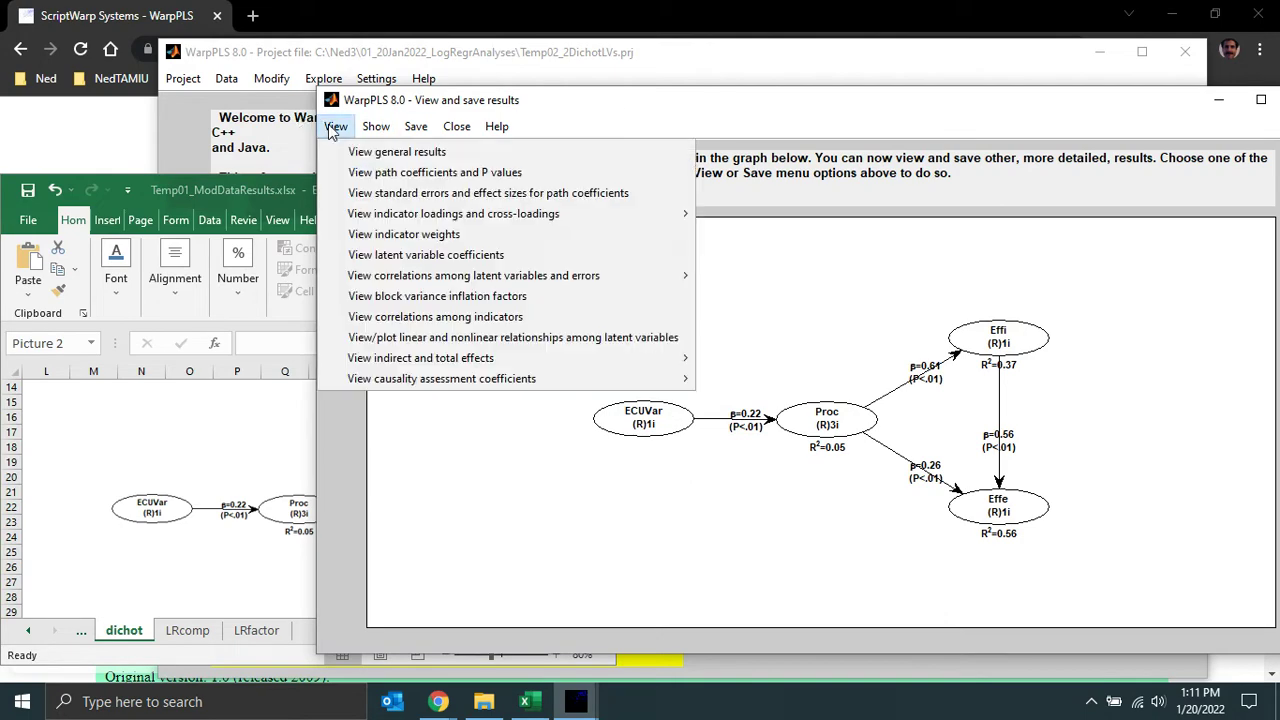
left_click(400, 253)
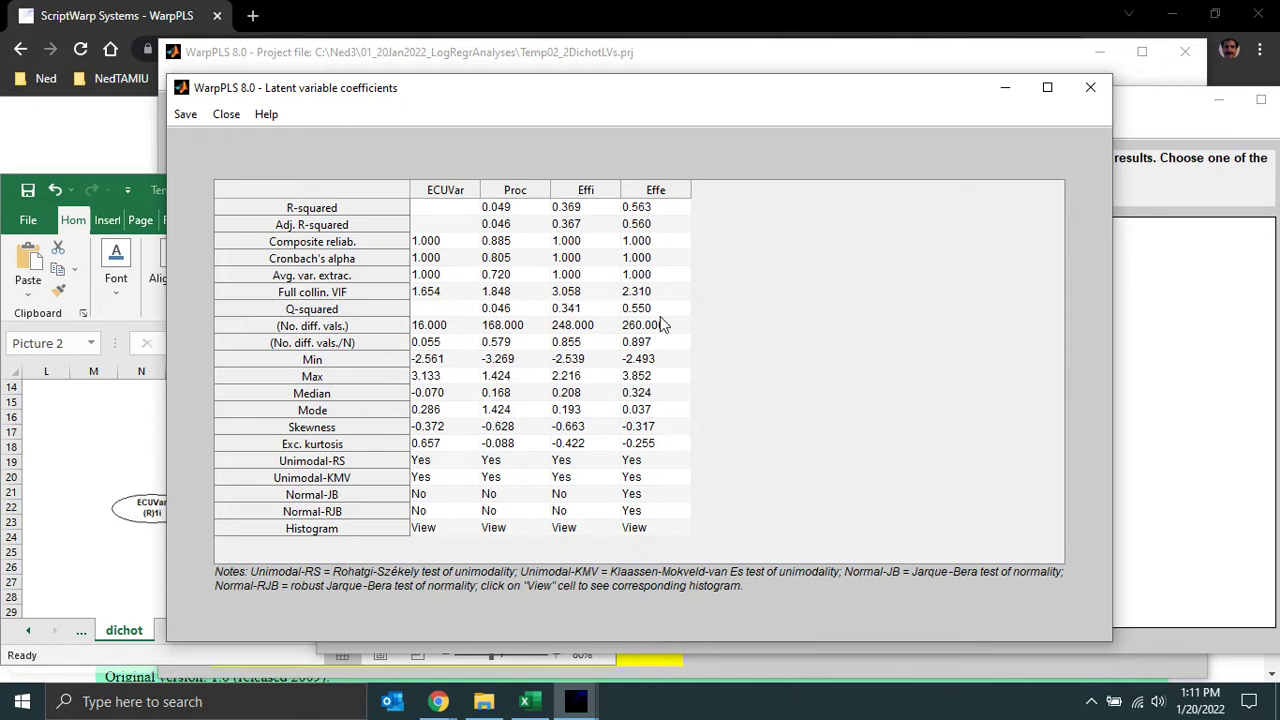
left_click(1098, 90)
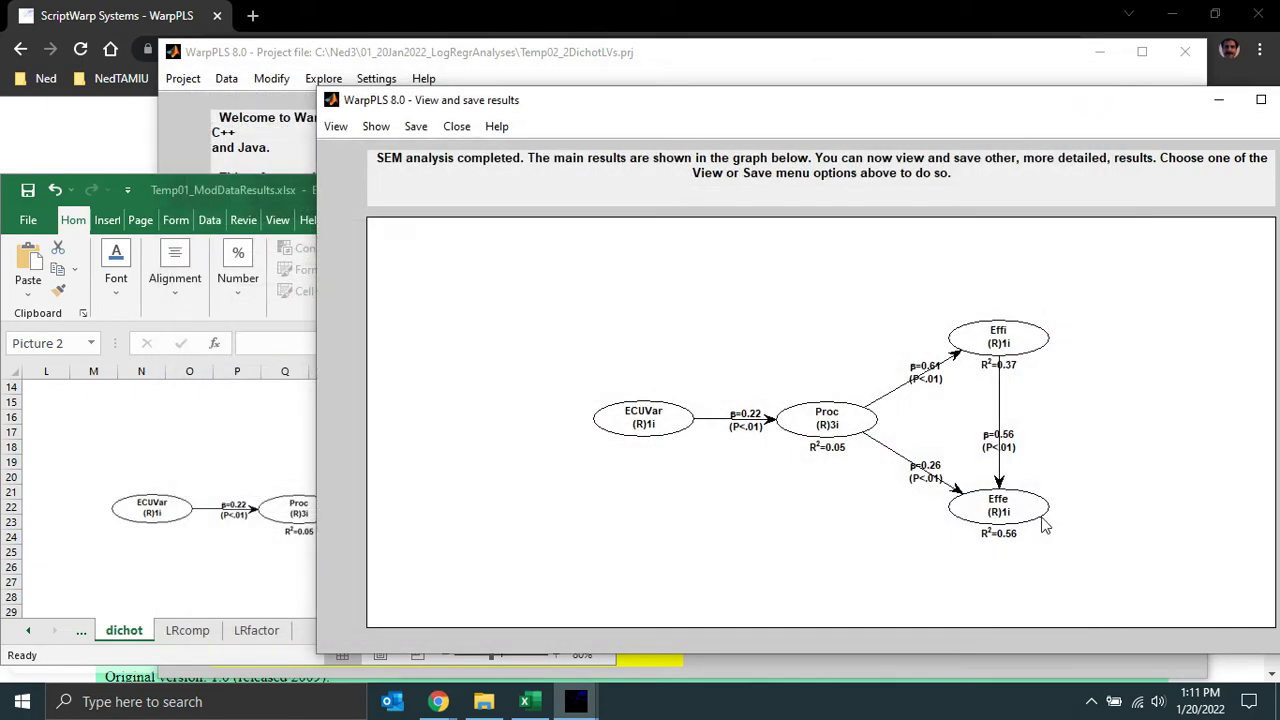
Reposition the SEM results window and bring the Excel workbook forward to compare both model diagrams again.
left_click_drag(946, 109, 874, 112)
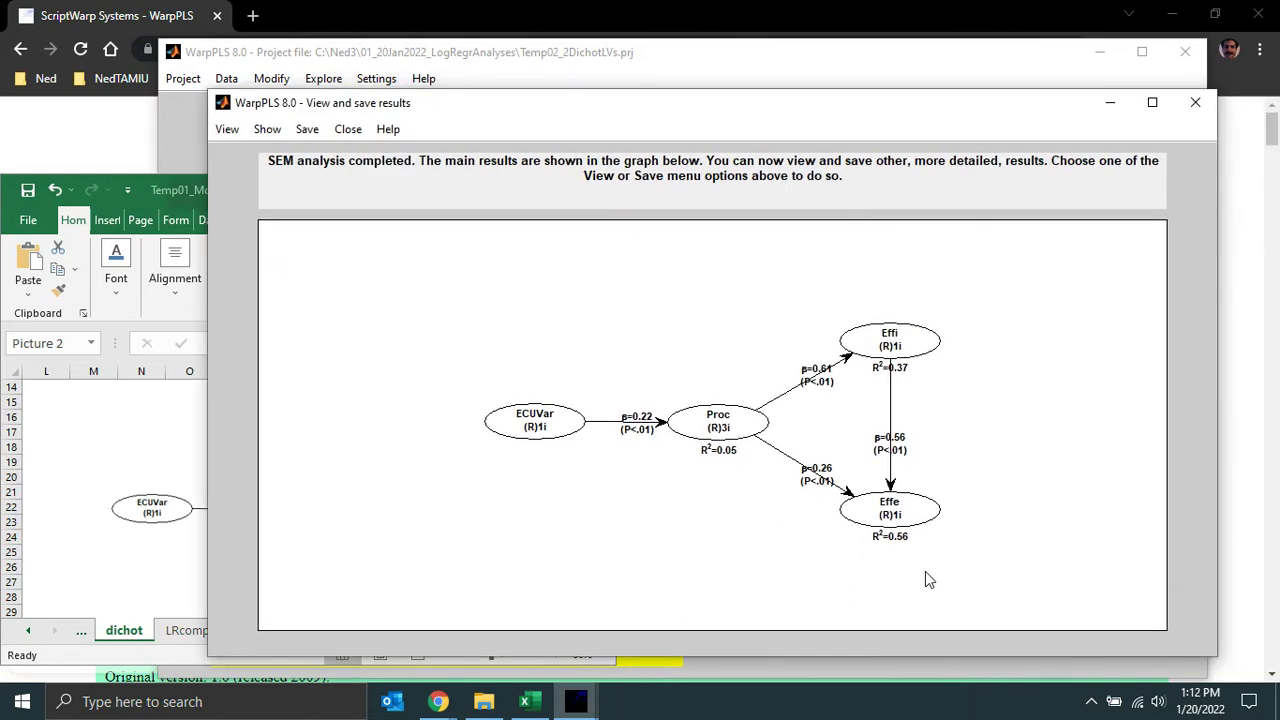
left_click(14, 196)
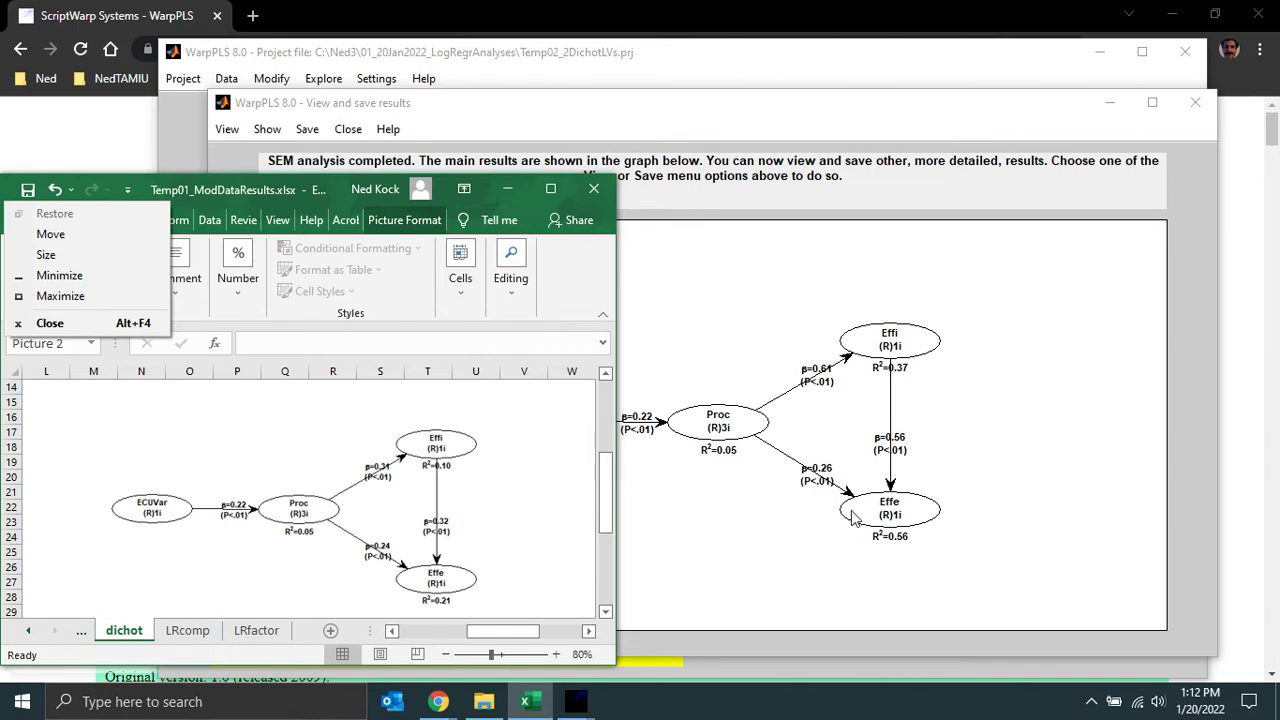
Bring the SEM results window in front of Excel, capture the screen with the full model diagram, and return to the workbook.
left_click(195, 188)
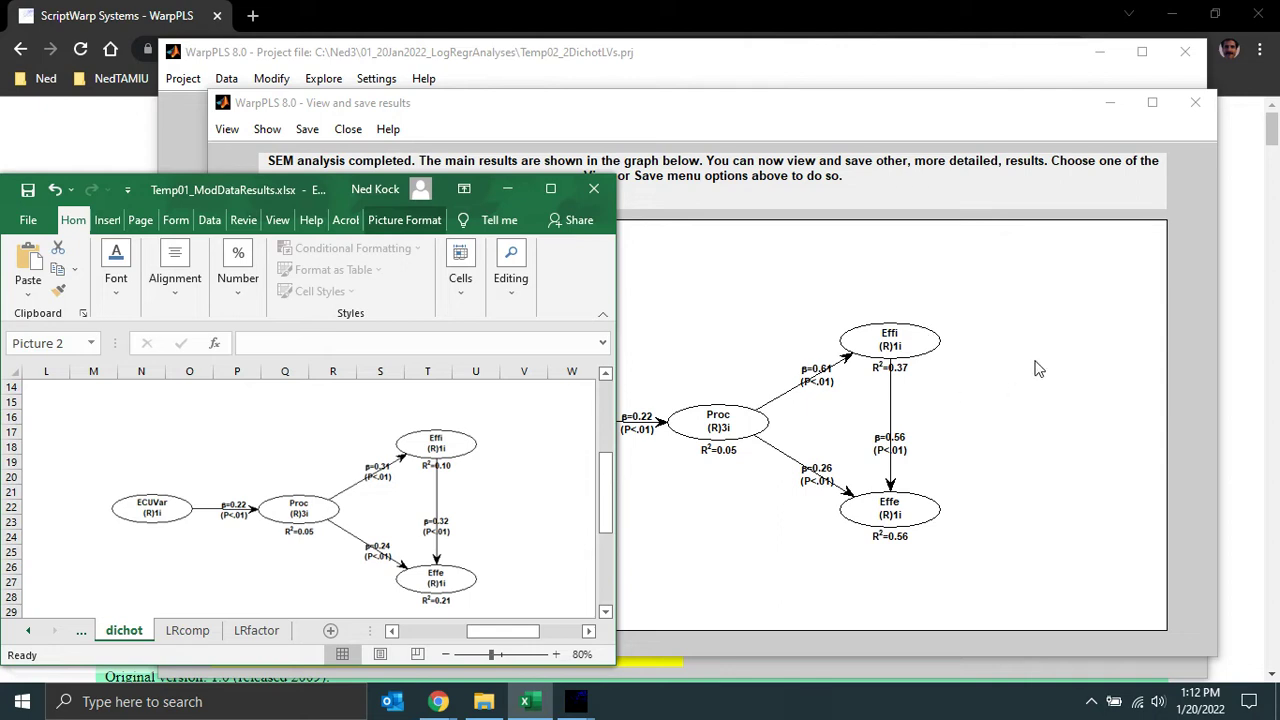
left_click(1012, 516)
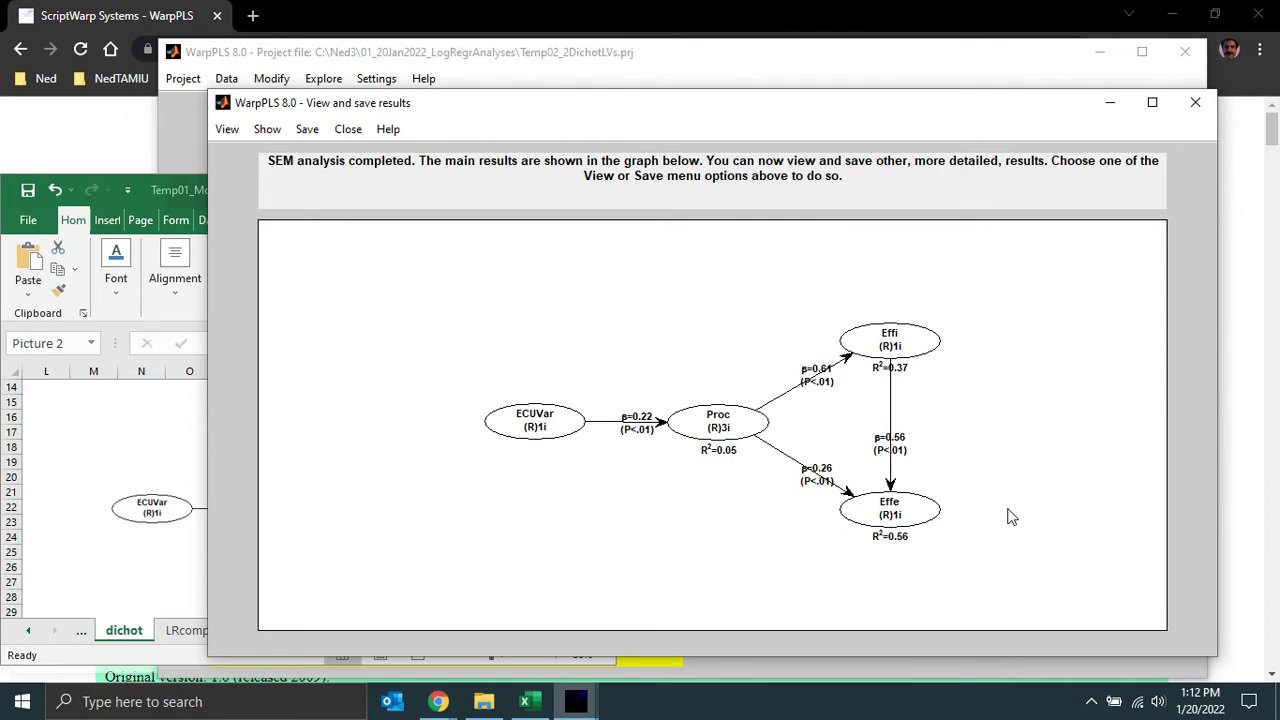
left_click(14, 203)
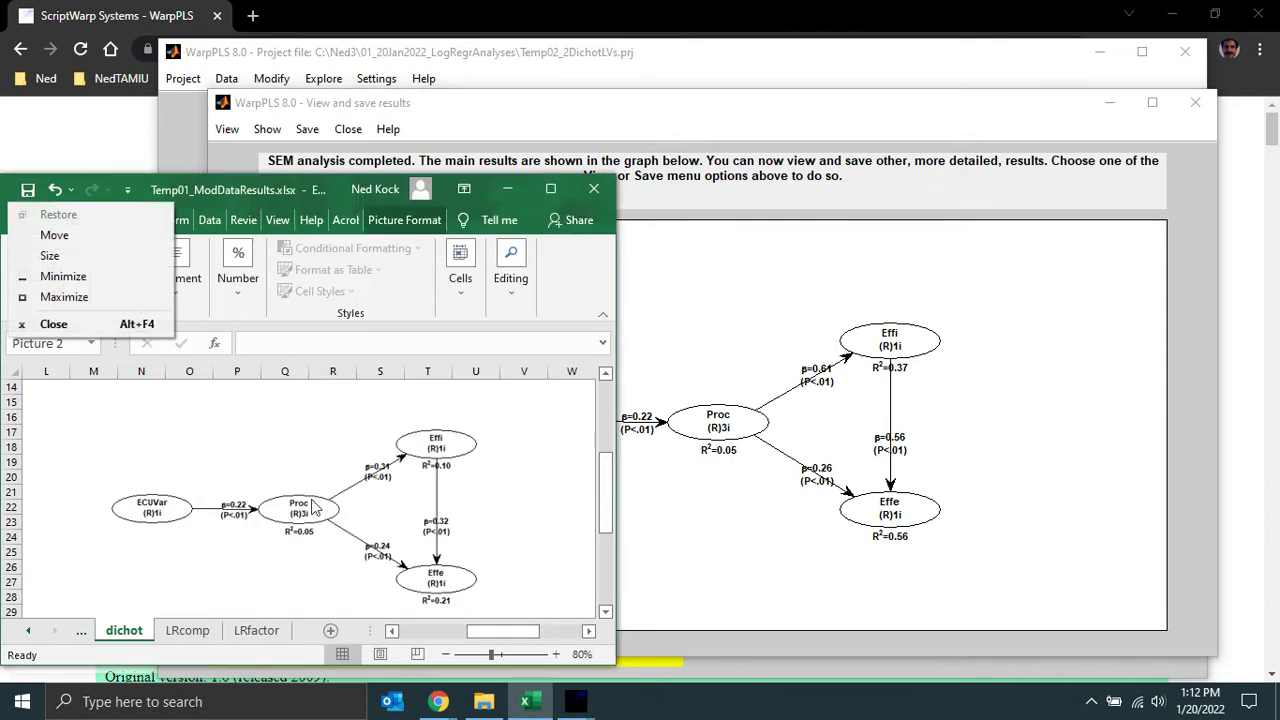
Paste the captured SEM results picture at cell F1 of the LRcomp sheet and check its model diagram.
left_click(190, 630)
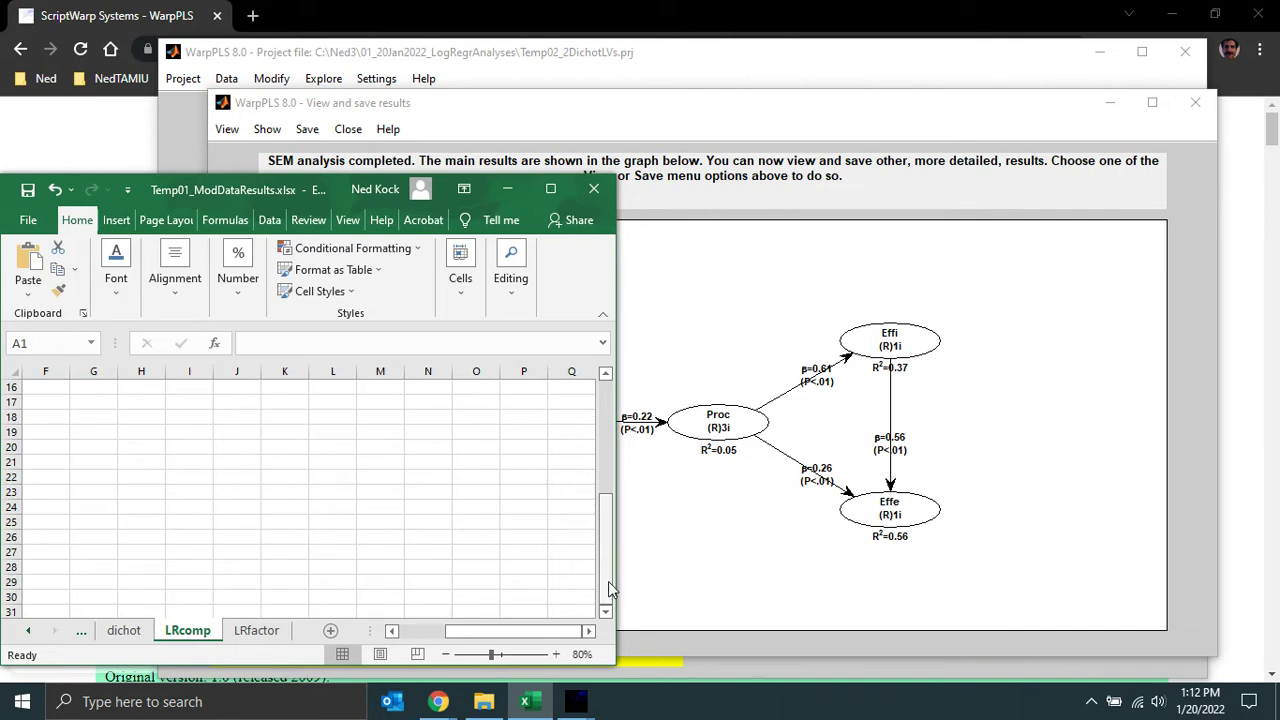
left_click_drag(607, 581, 604, 430)
left_click(45, 387)
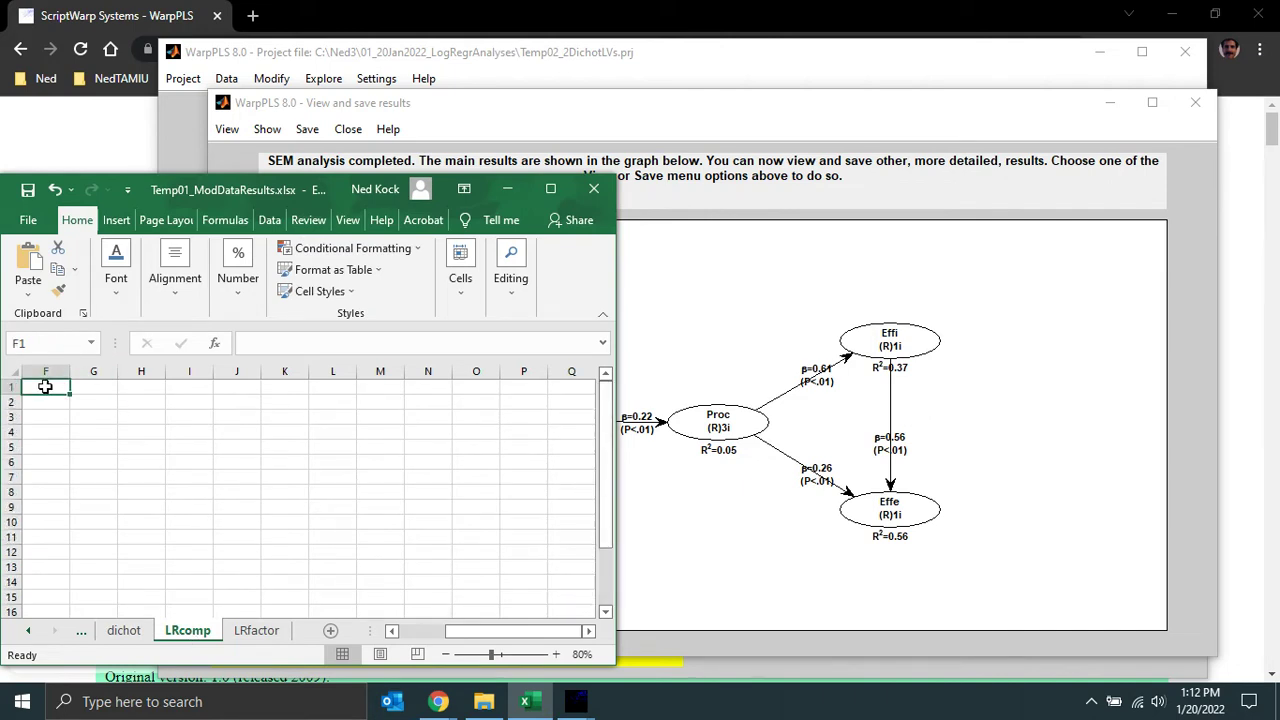
key("ctrl+v")
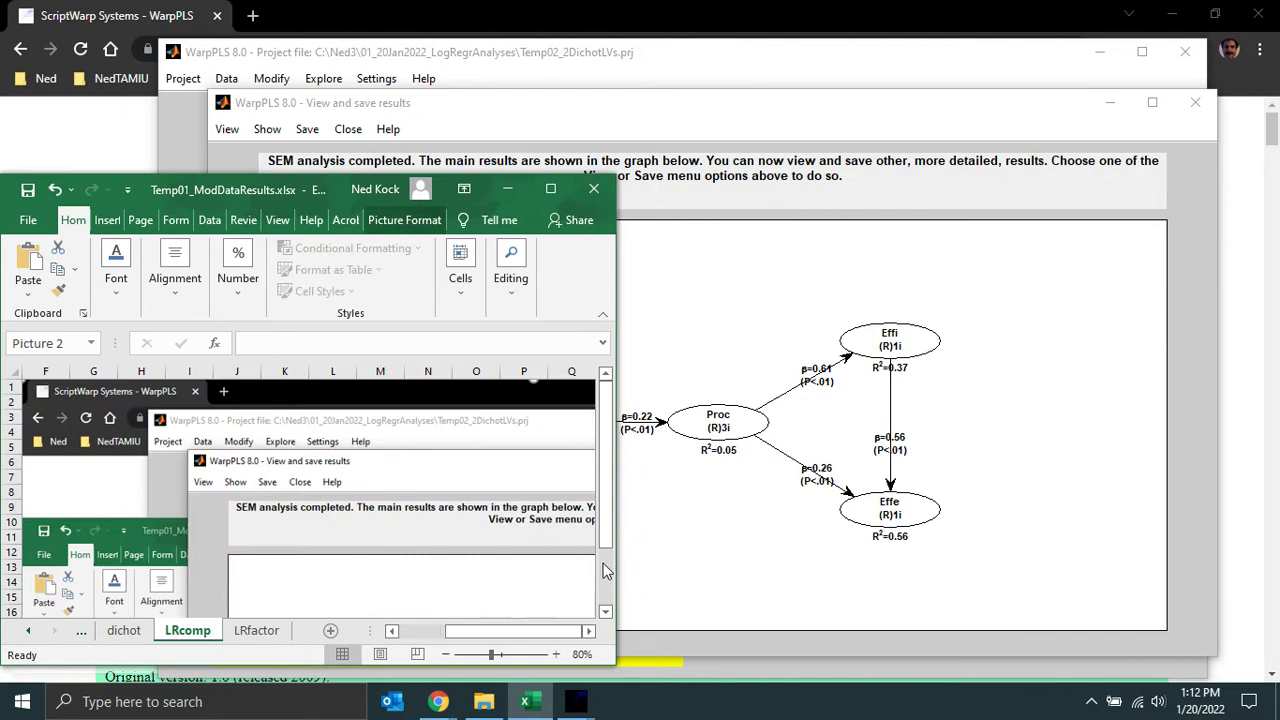
left_click(606, 612)
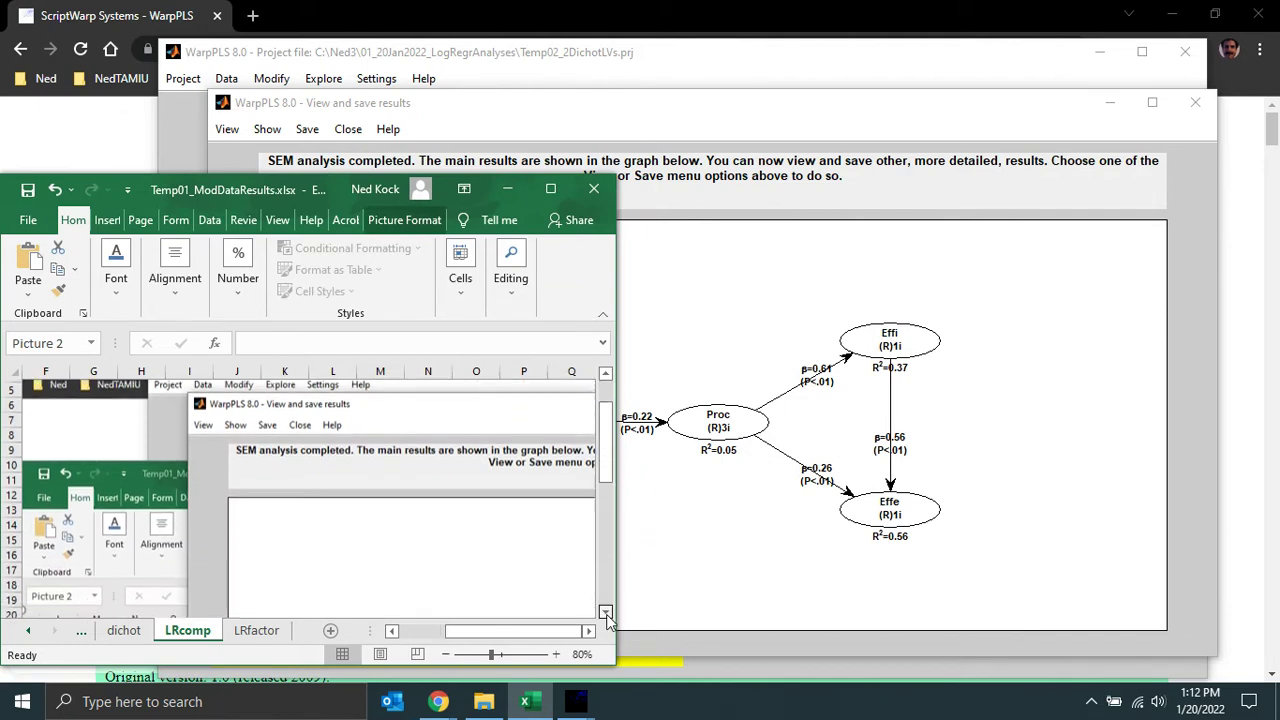
left_click_drag(606, 612, 590, 632)
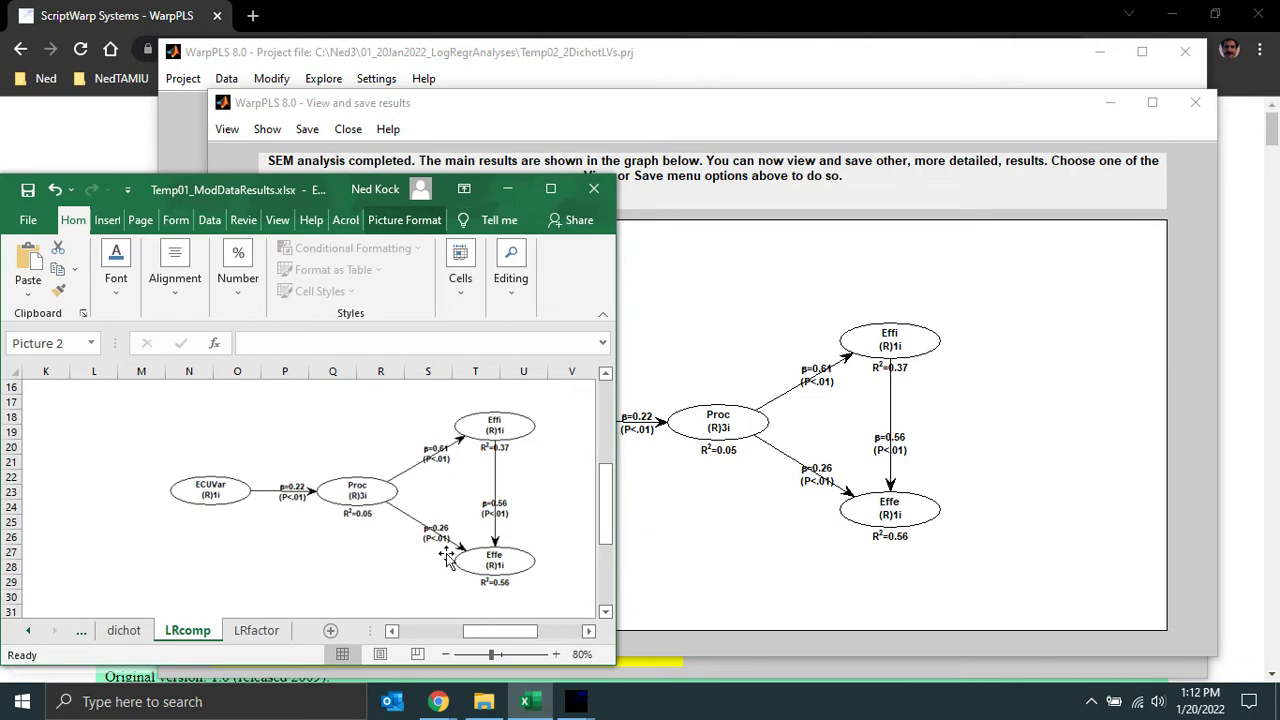
Switch to WarpPLS, close the SEM results, and open the SEM model for editing in Step 4.
left_click(848, 118)
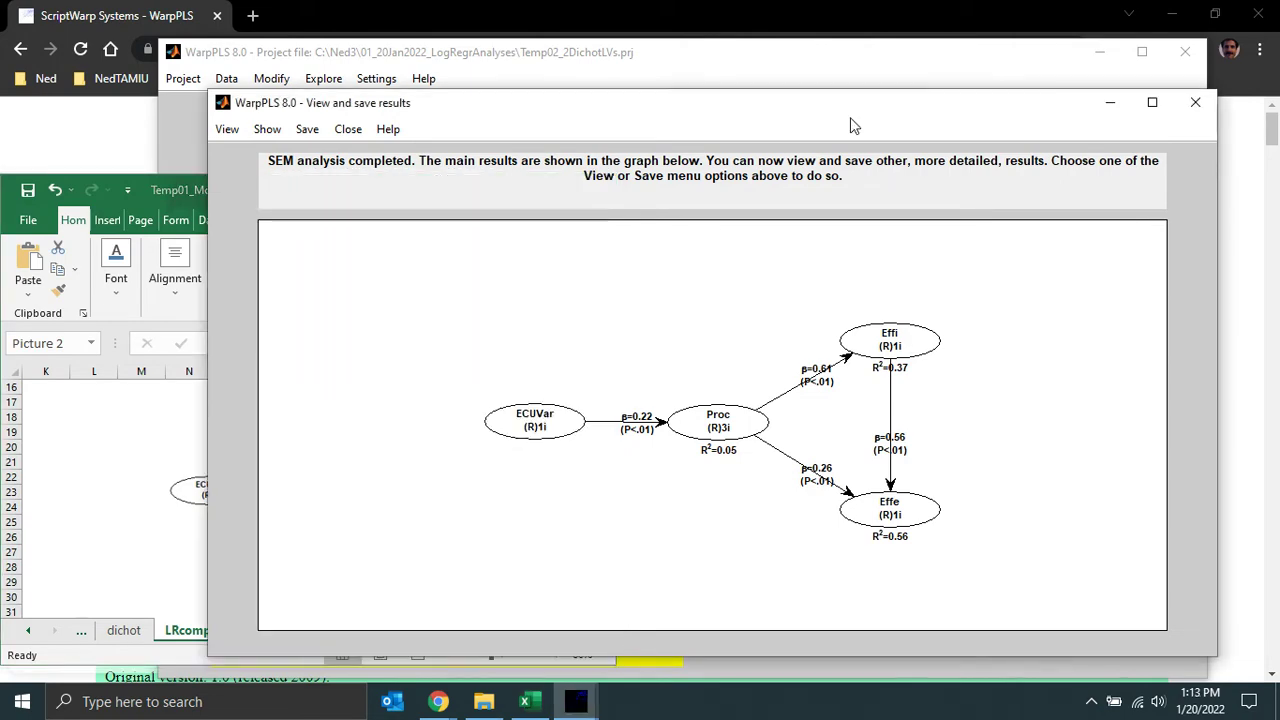
left_click(1196, 104)
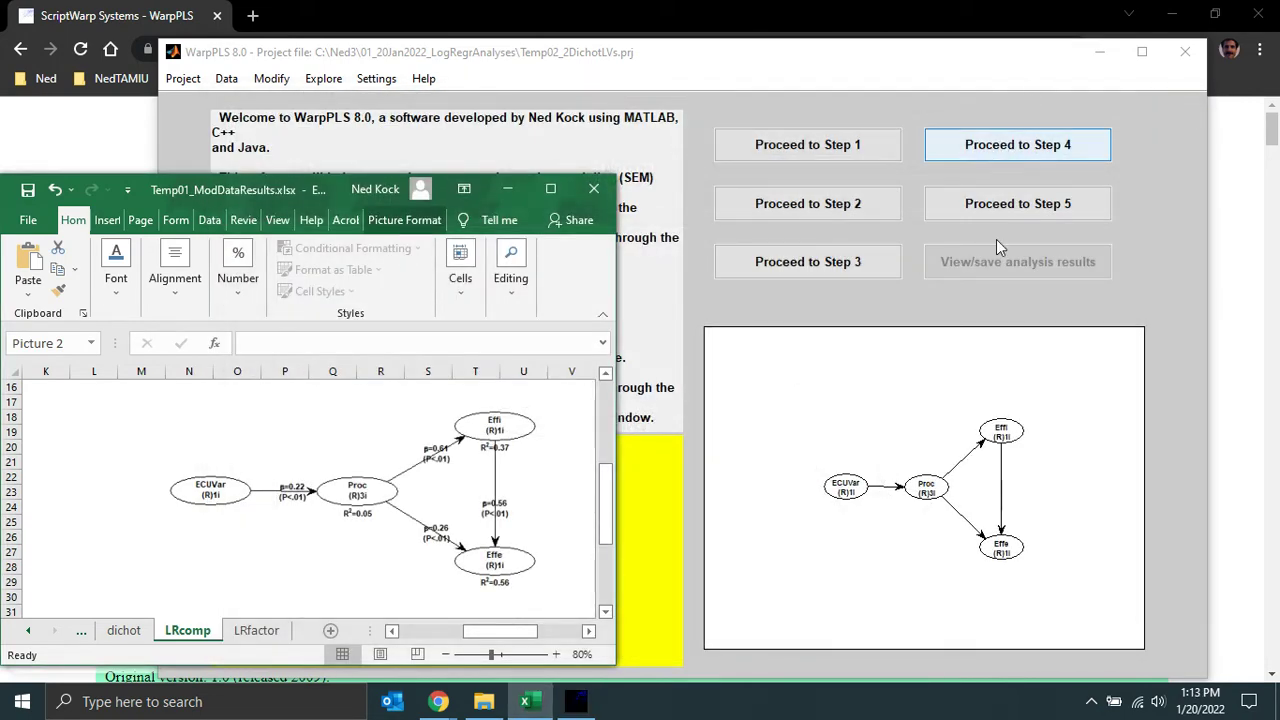
left_click(1172, 290)
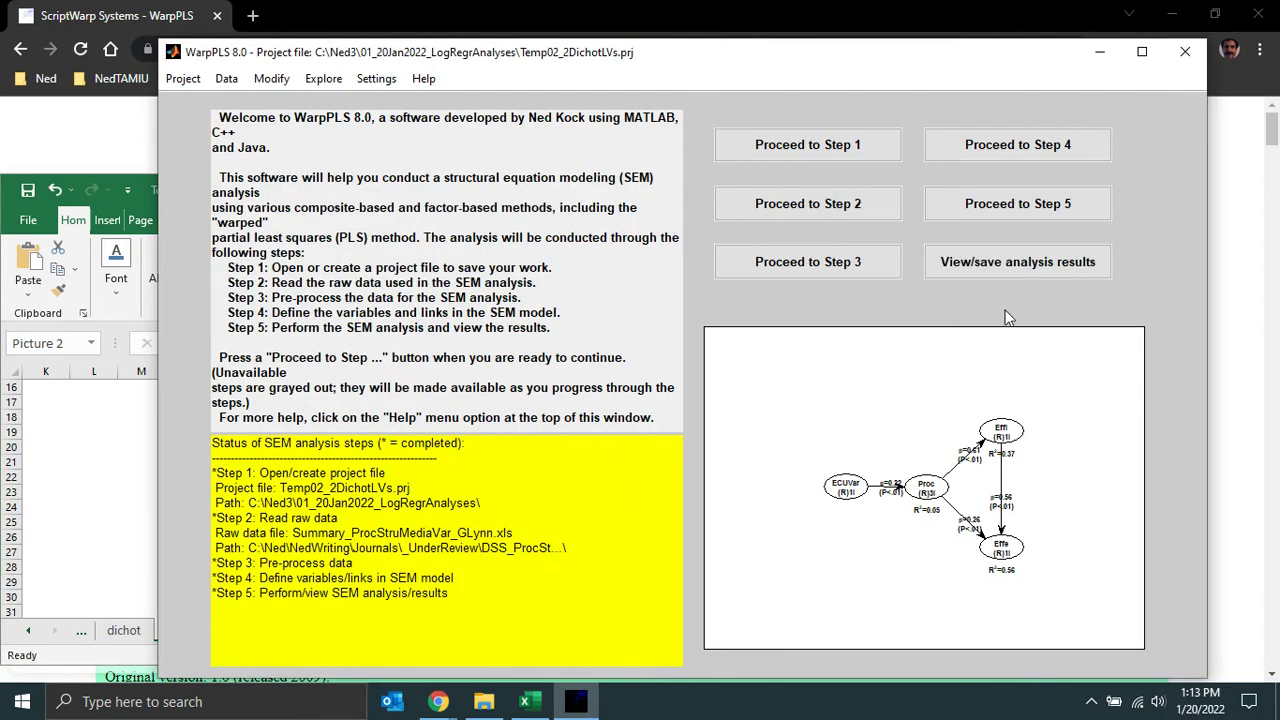
left_click(983, 150)
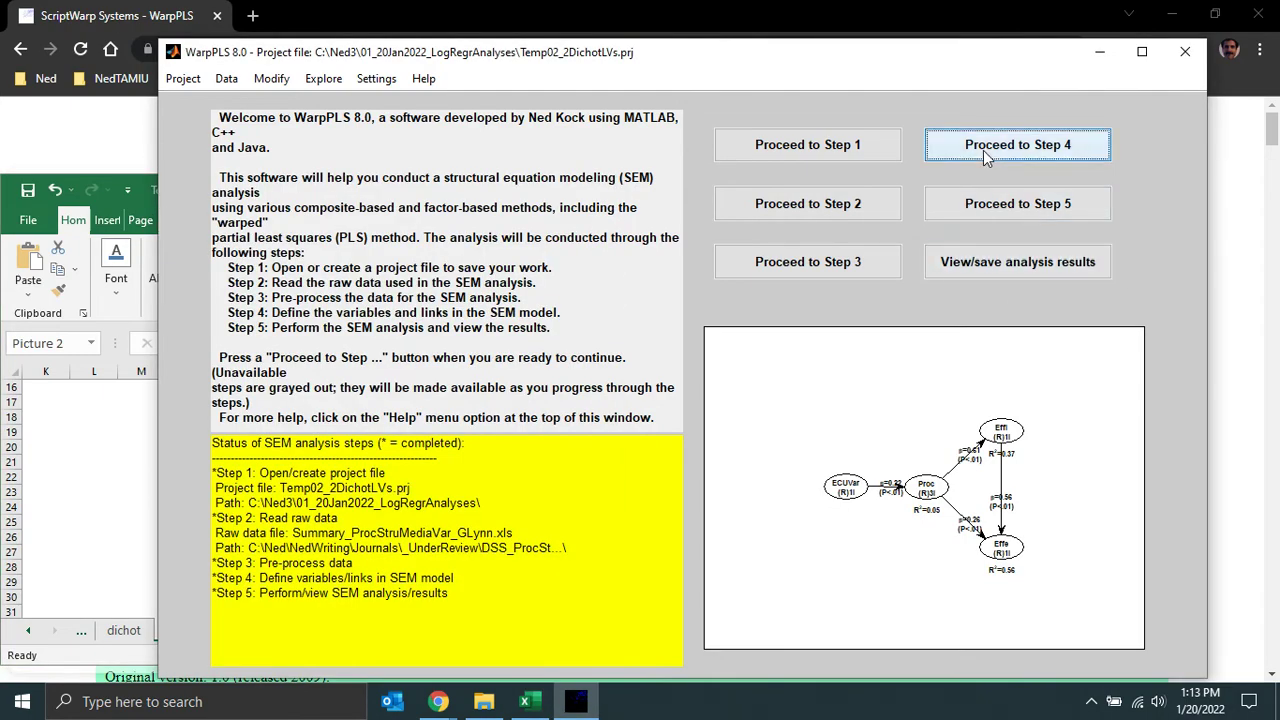
left_click(820, 277)
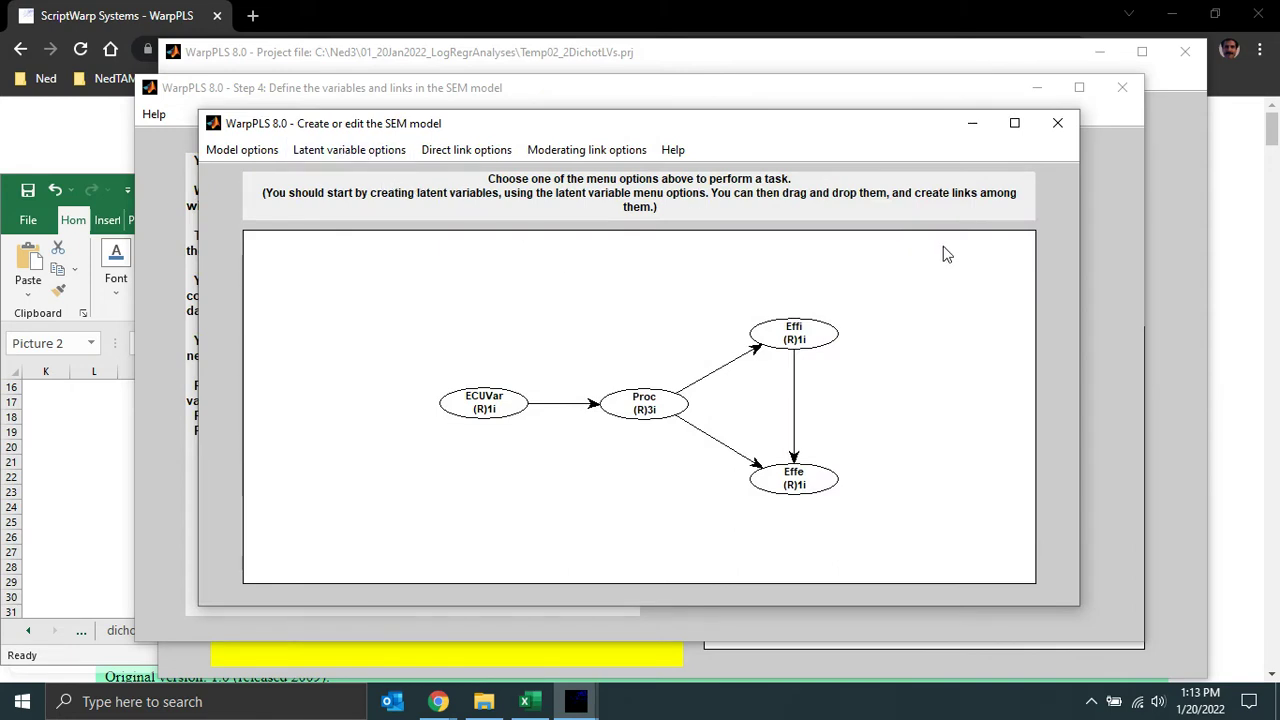
Replace the lr_Effi indicator of latent variable Effi with Effi0Low1High and save the latent variable.
left_click(352, 152)
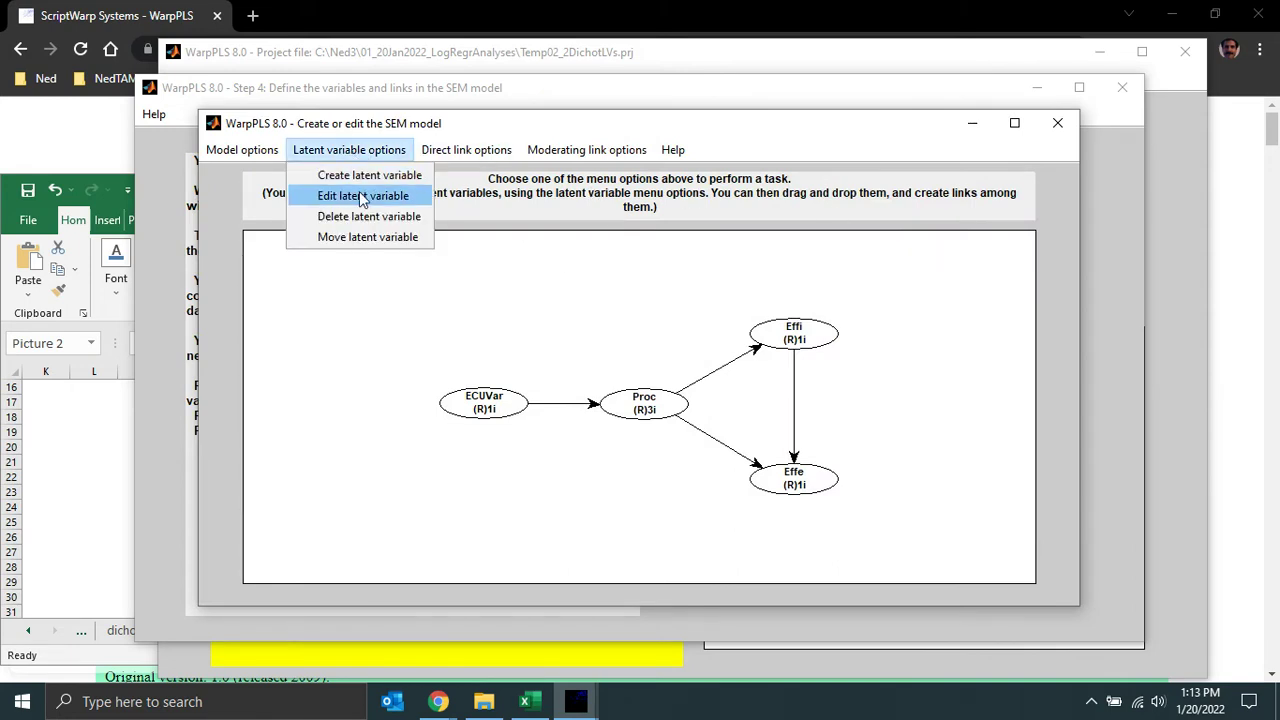
left_click(362, 196)
left_click(790, 335)
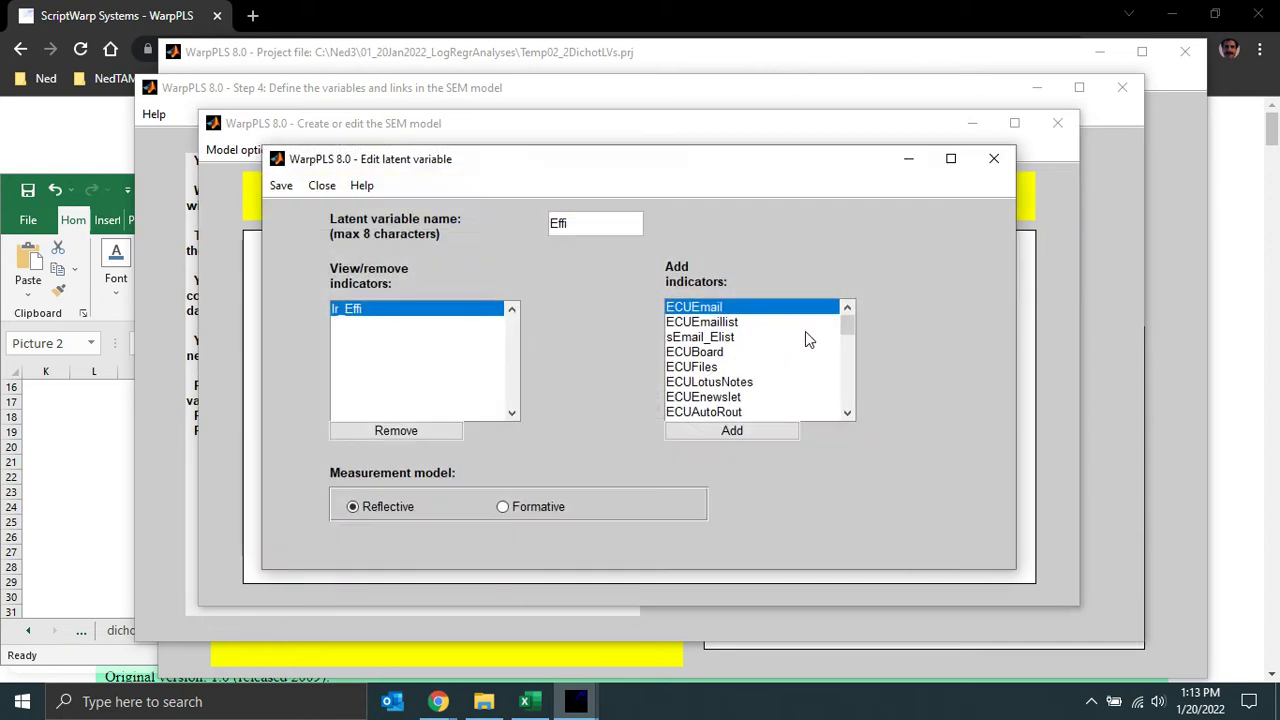
left_click(400, 432)
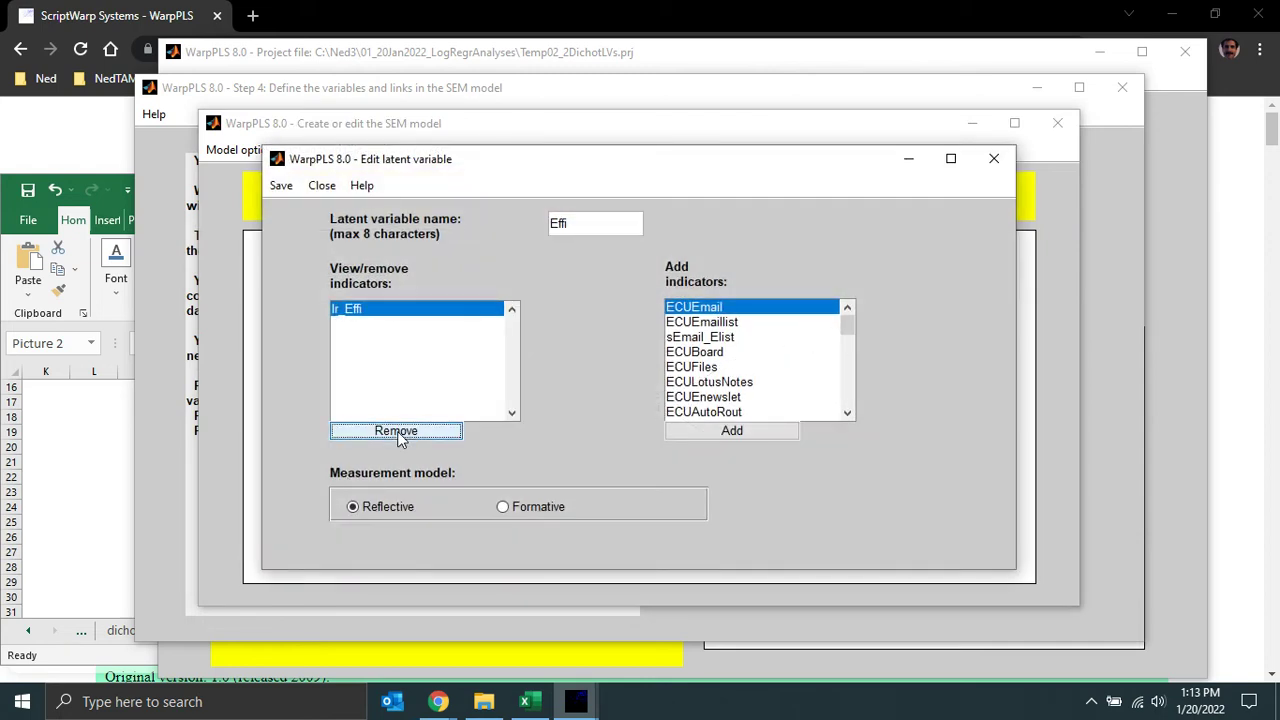
left_click_drag(848, 330, 846, 405)
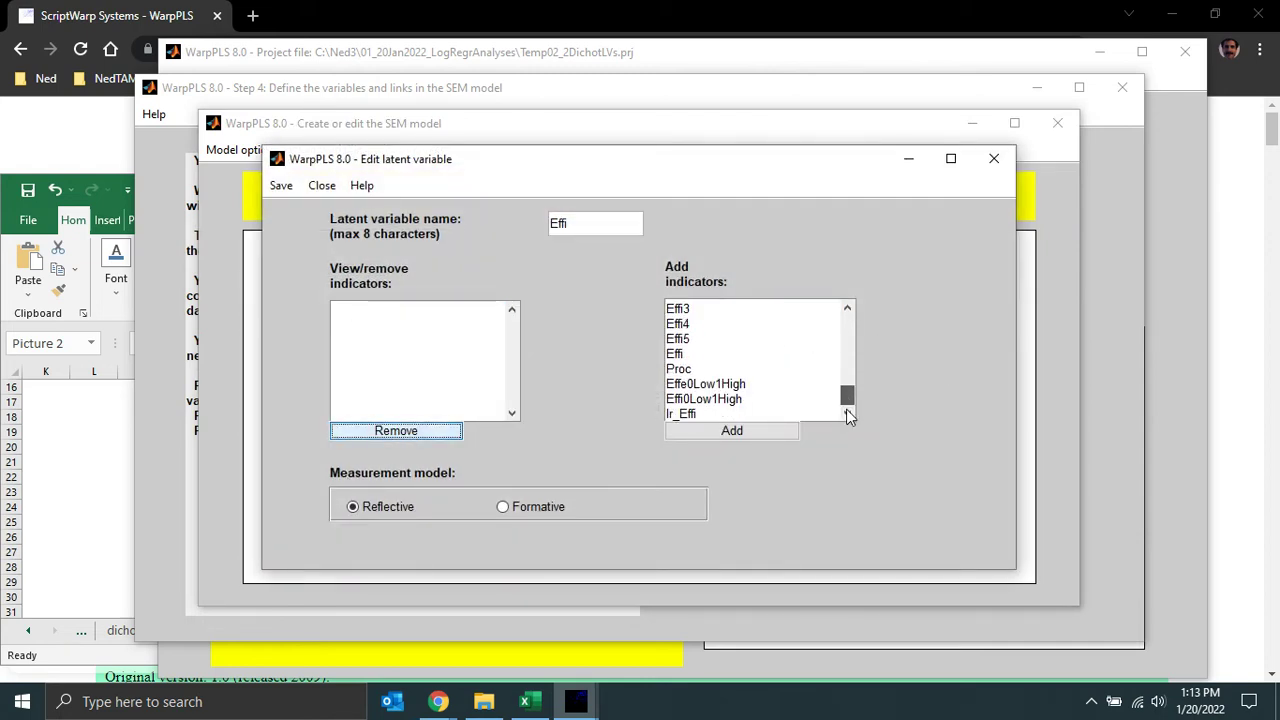
left_click(716, 399)
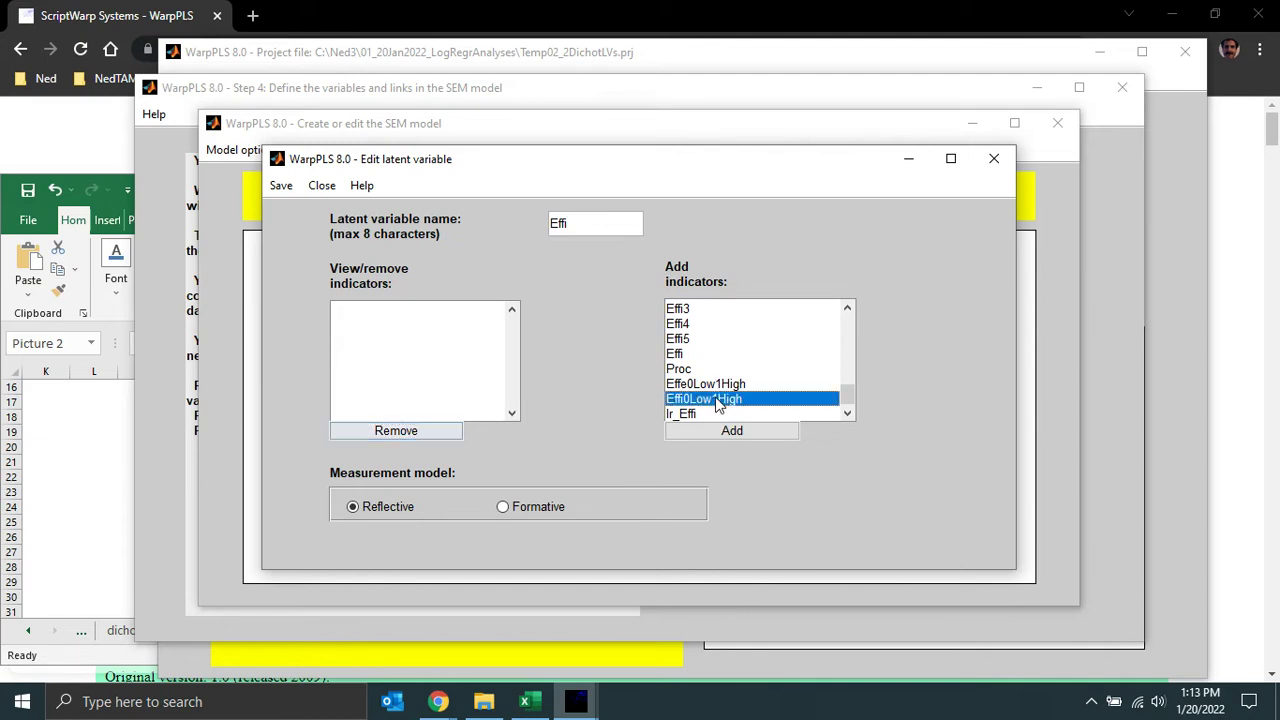
left_click(733, 431)
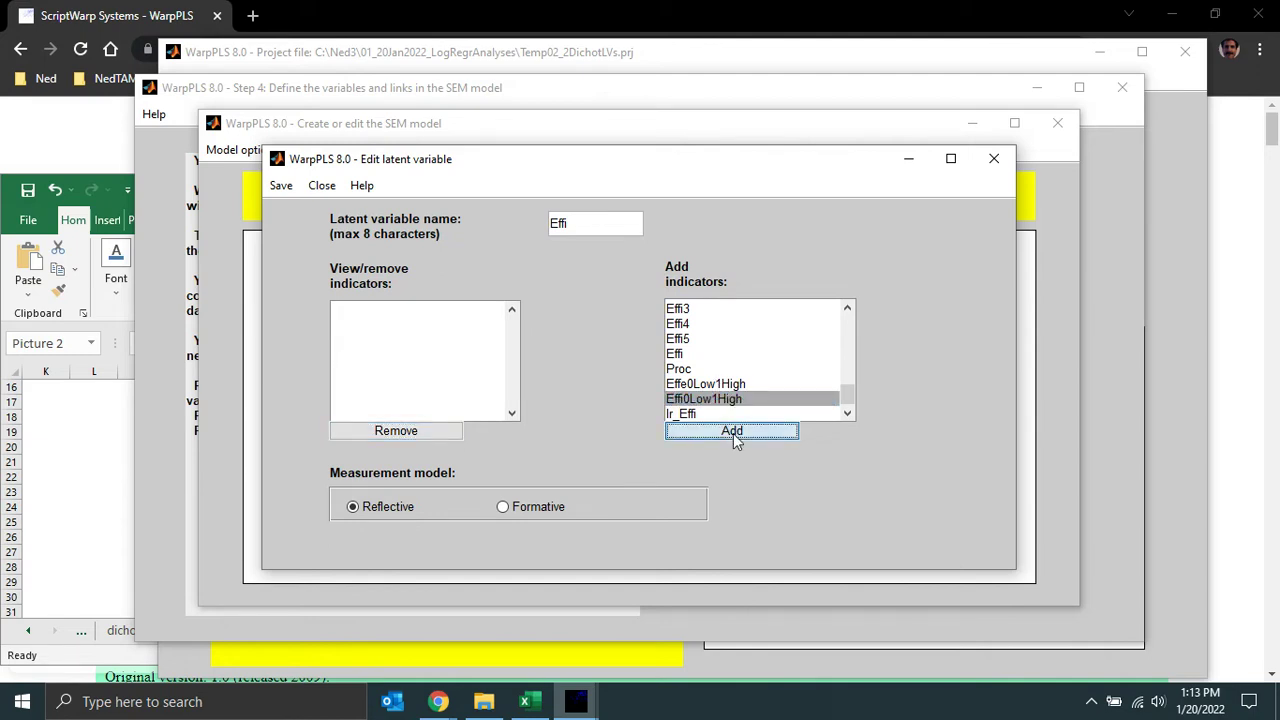
left_click(281, 188)
left_click(326, 212)
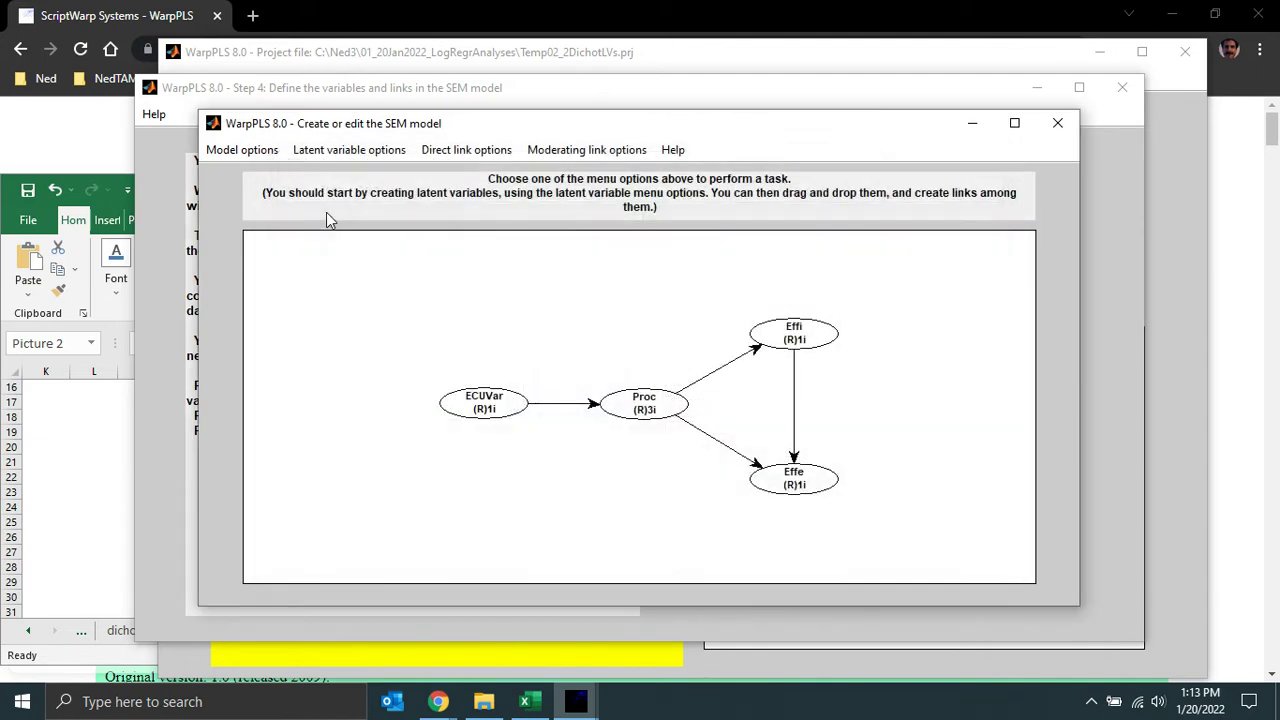
Replace the lr_Effe indicator of latent variable Effe with Effe0Low1High and save the latent variable.
left_click(349, 150)
left_click(358, 197)
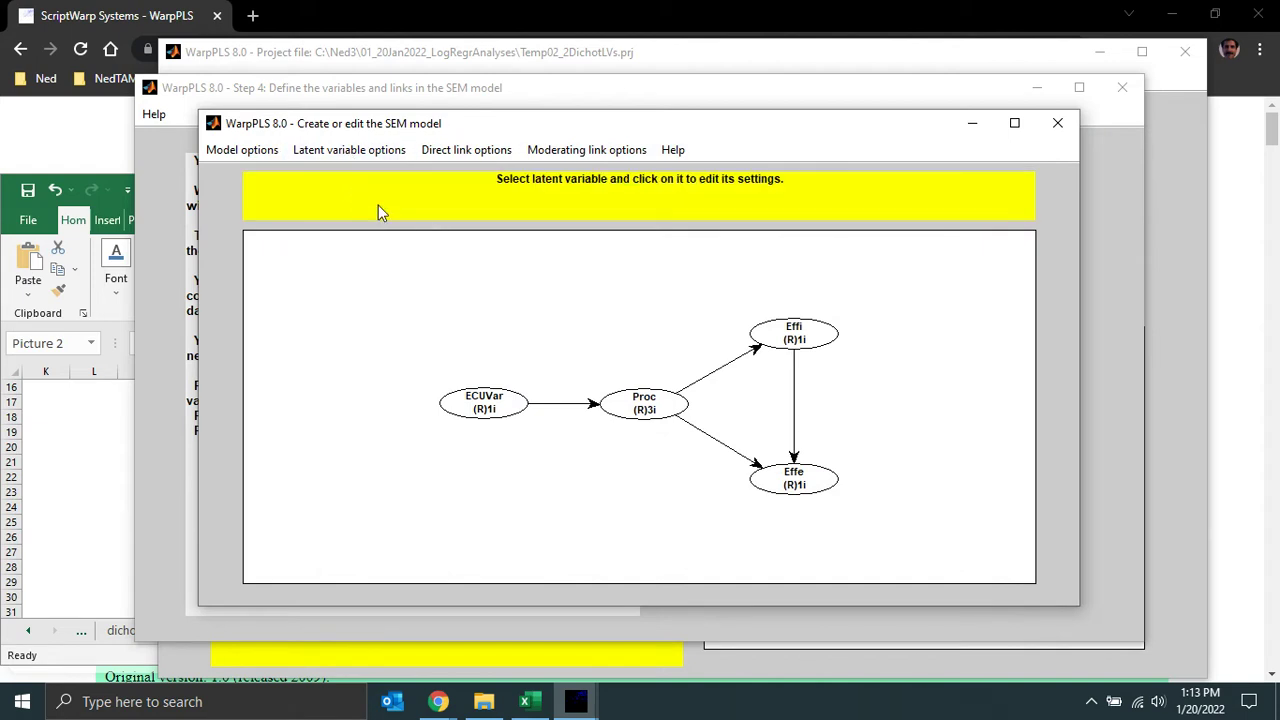
left_click(797, 482)
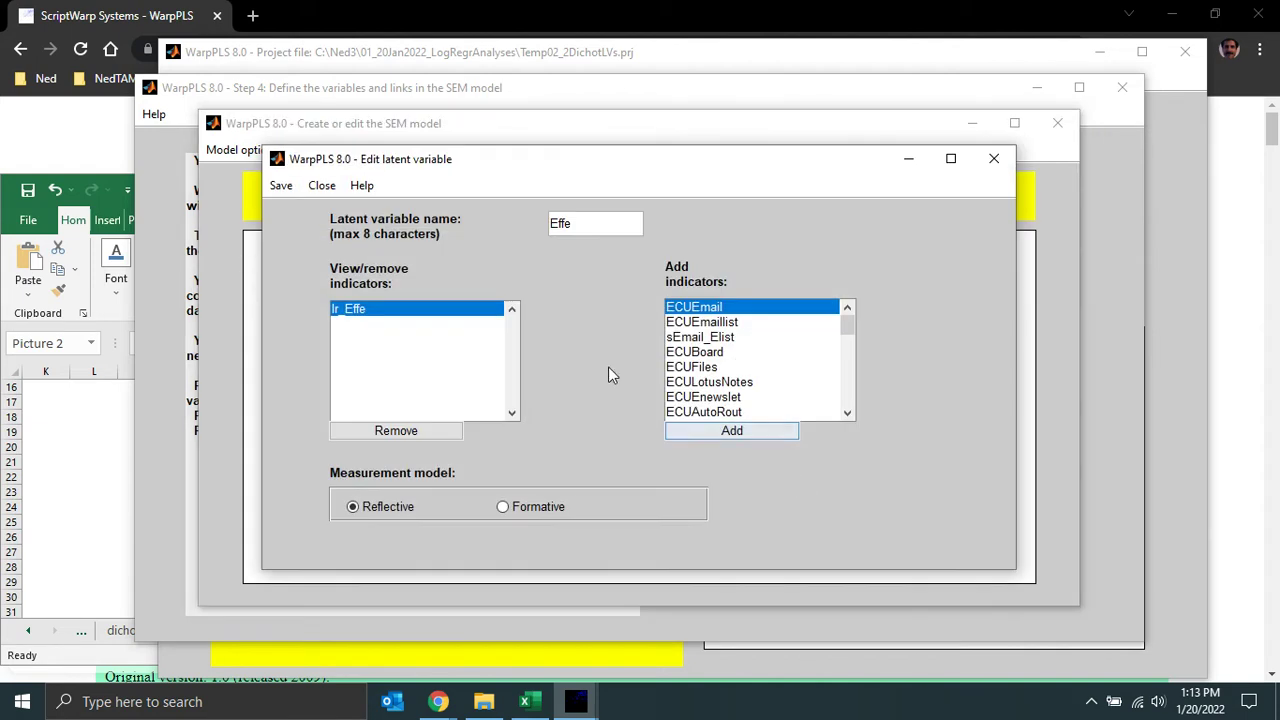
left_click(436, 434)
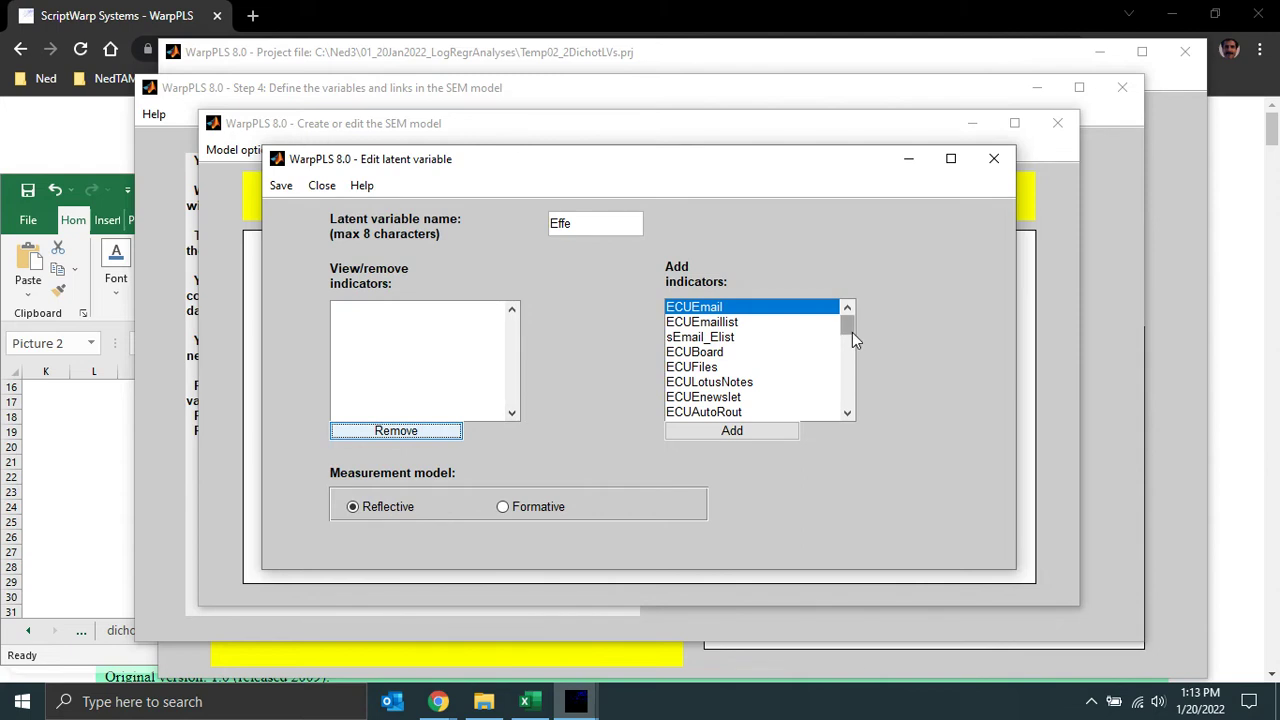
left_click_drag(852, 332, 846, 411)
left_click(735, 385)
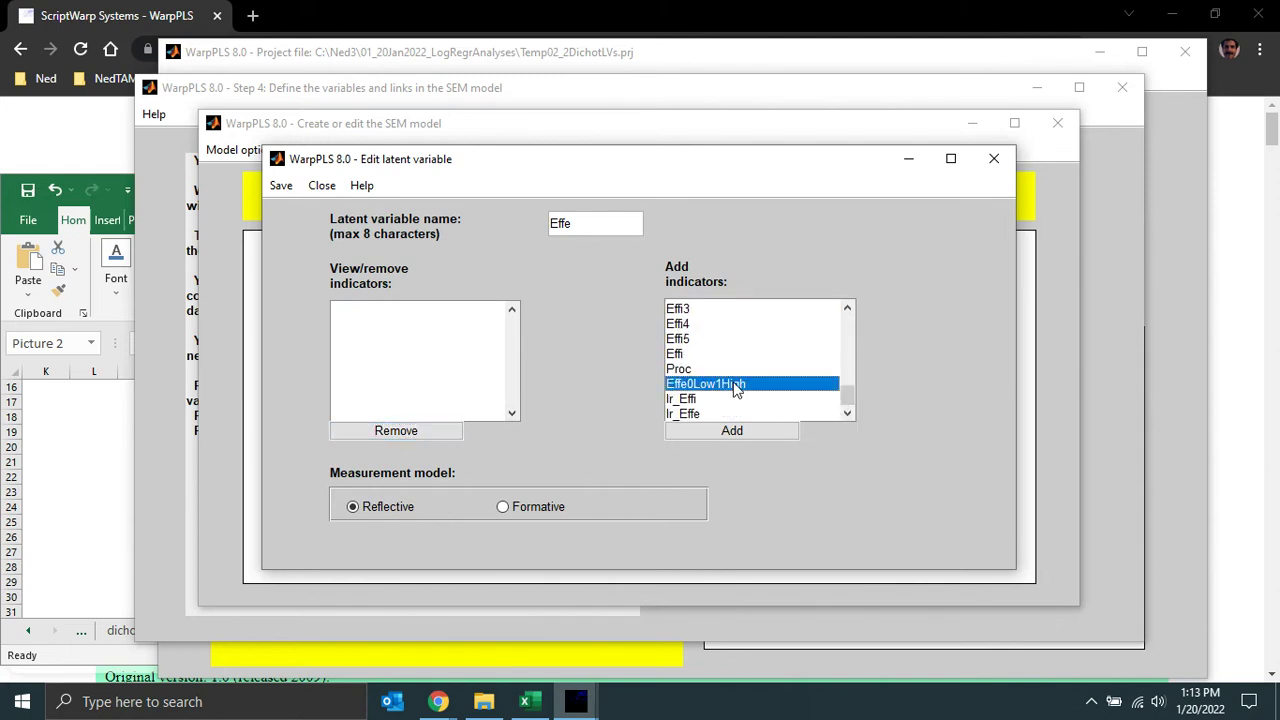
left_click(732, 430)
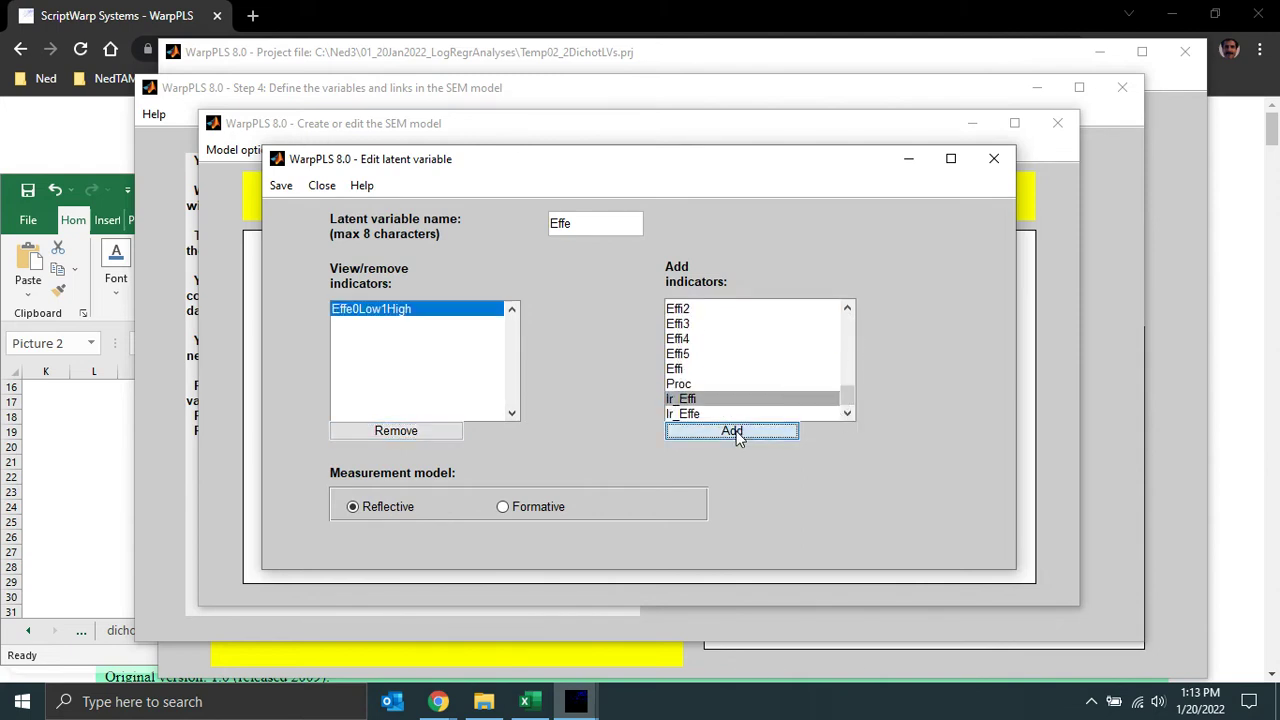
left_click(278, 188)
left_click(308, 208)
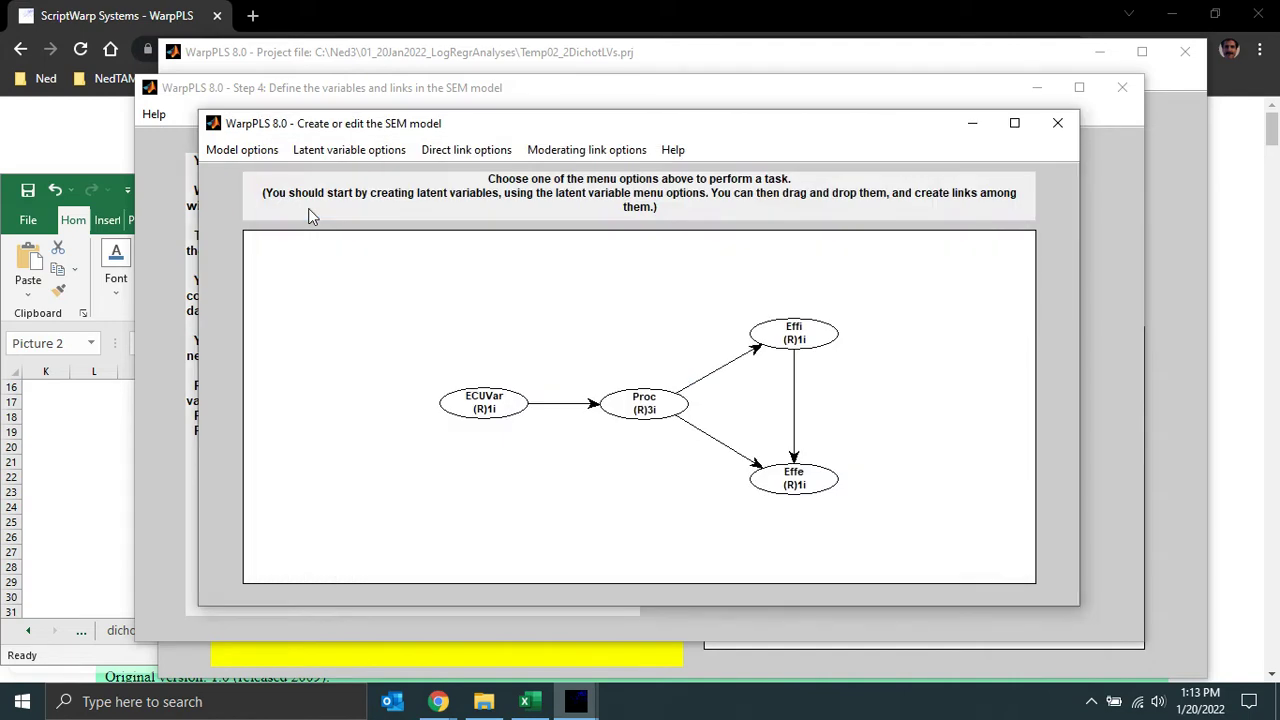
Show the indicators on the model graph to check them, and save and close the model.
left_click(245, 150)
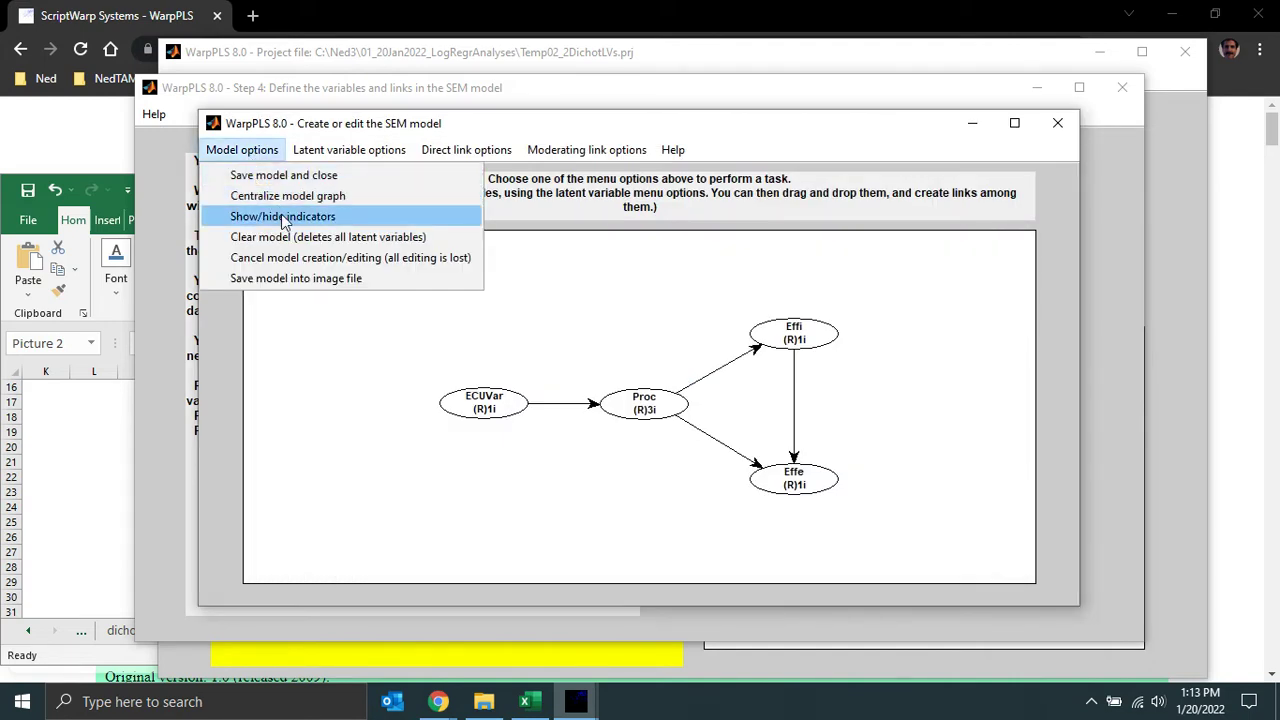
left_click(285, 217)
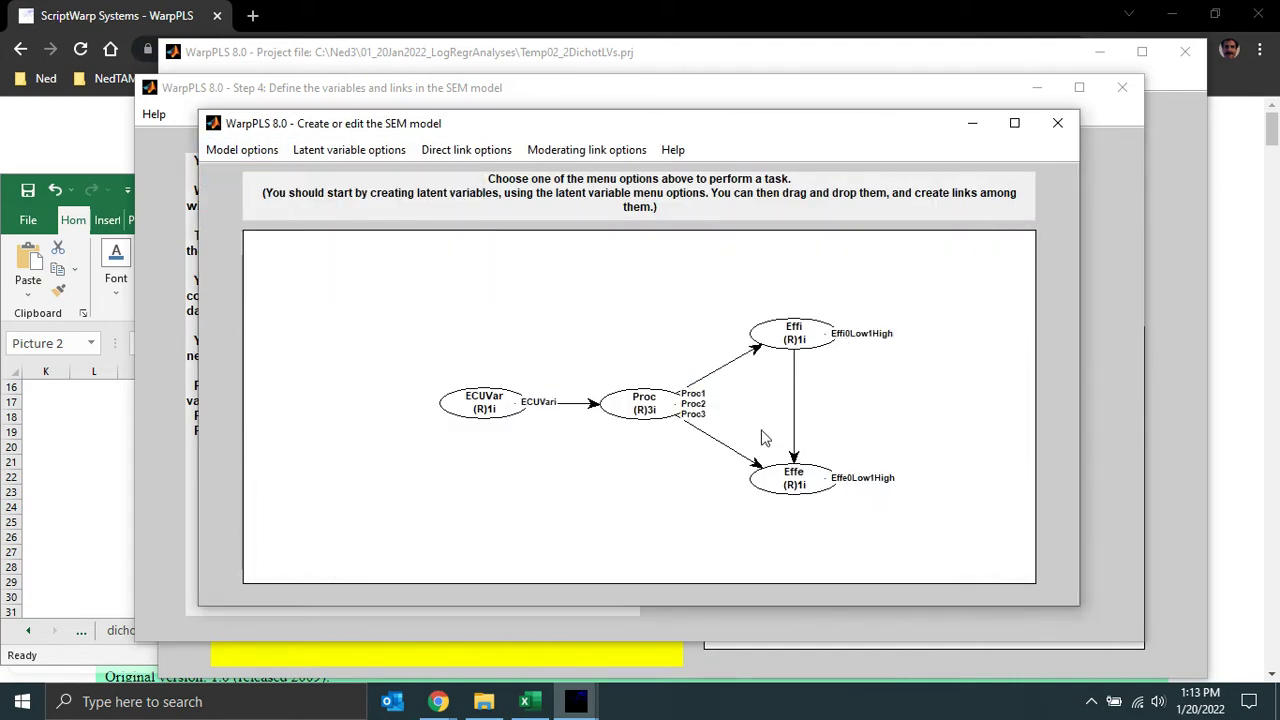
left_click(245, 150)
left_click(254, 176)
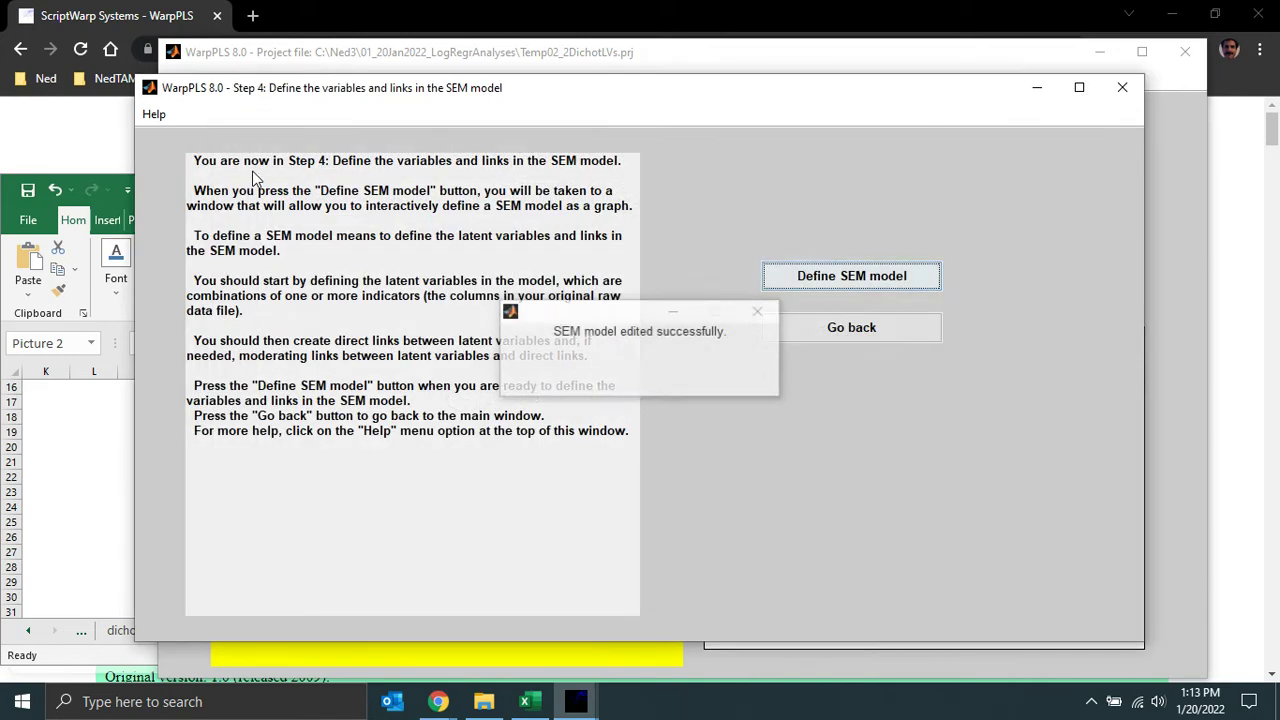
Leave Step 4, dismiss the inner model algorithm notice, and perform the SEM analysis with the dichotomous indicators.
left_click(851, 327)
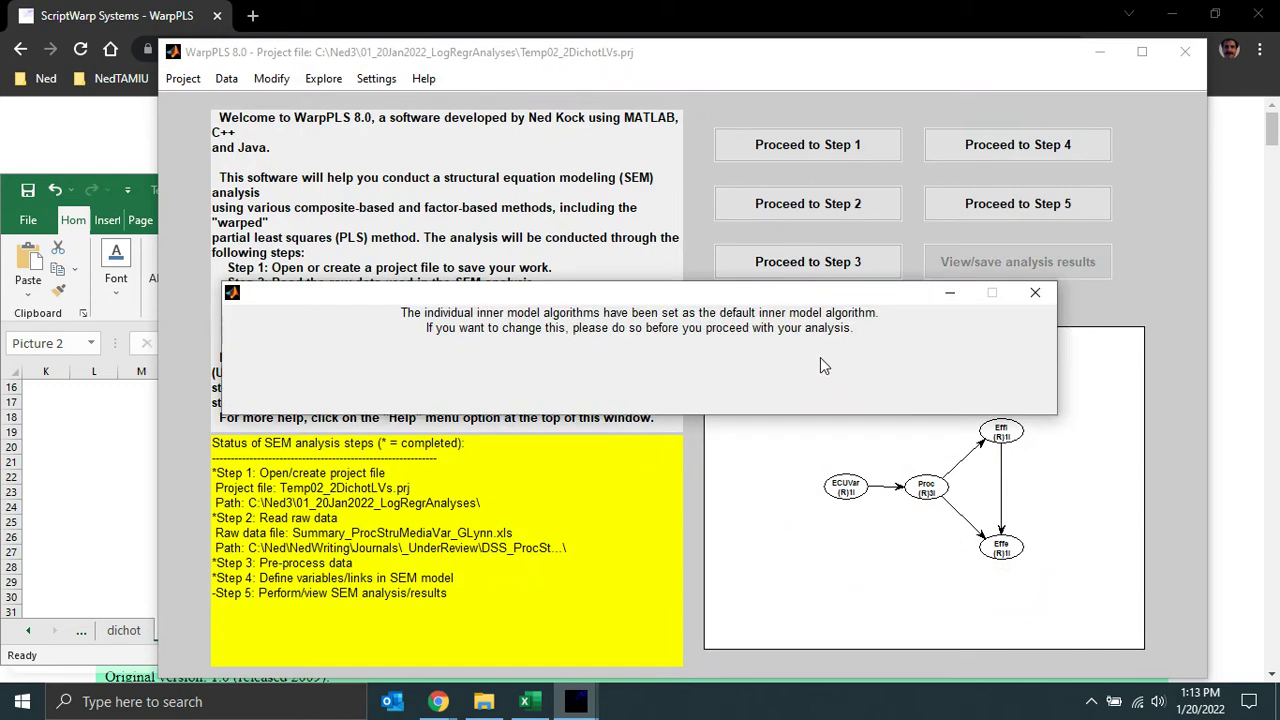
left_click(1036, 295)
left_click(1000, 203)
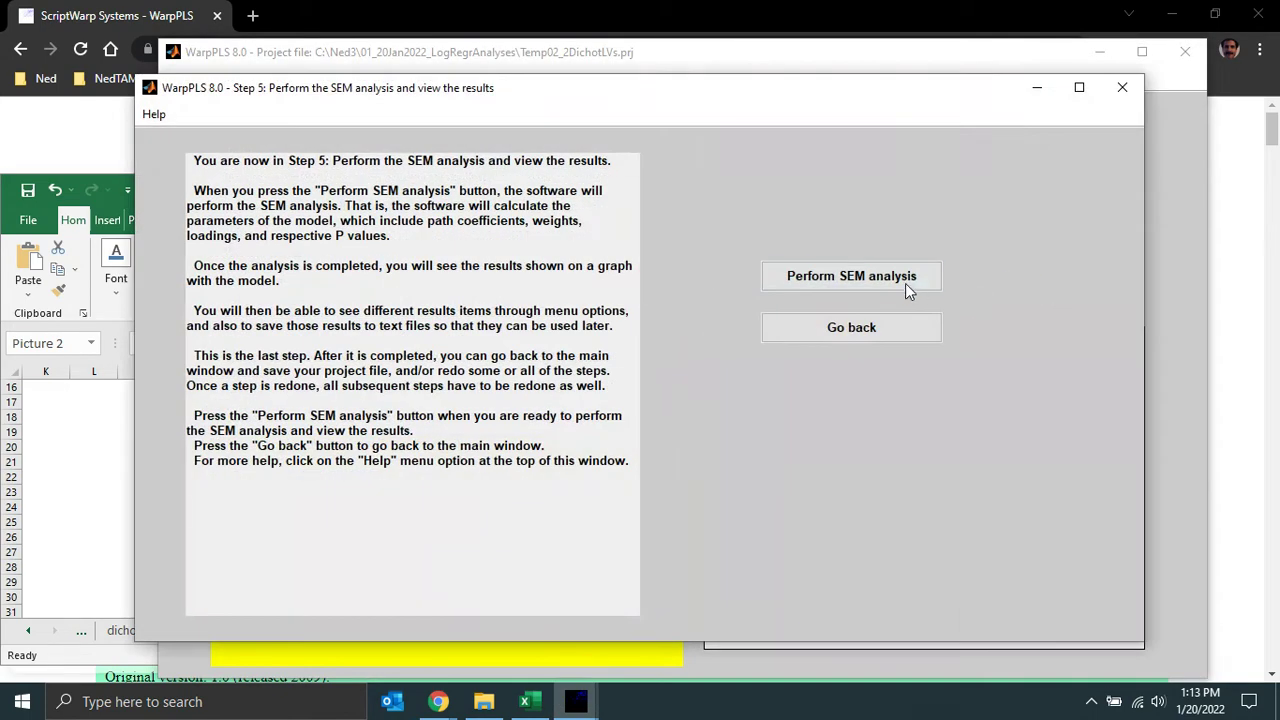
left_click(905, 283)
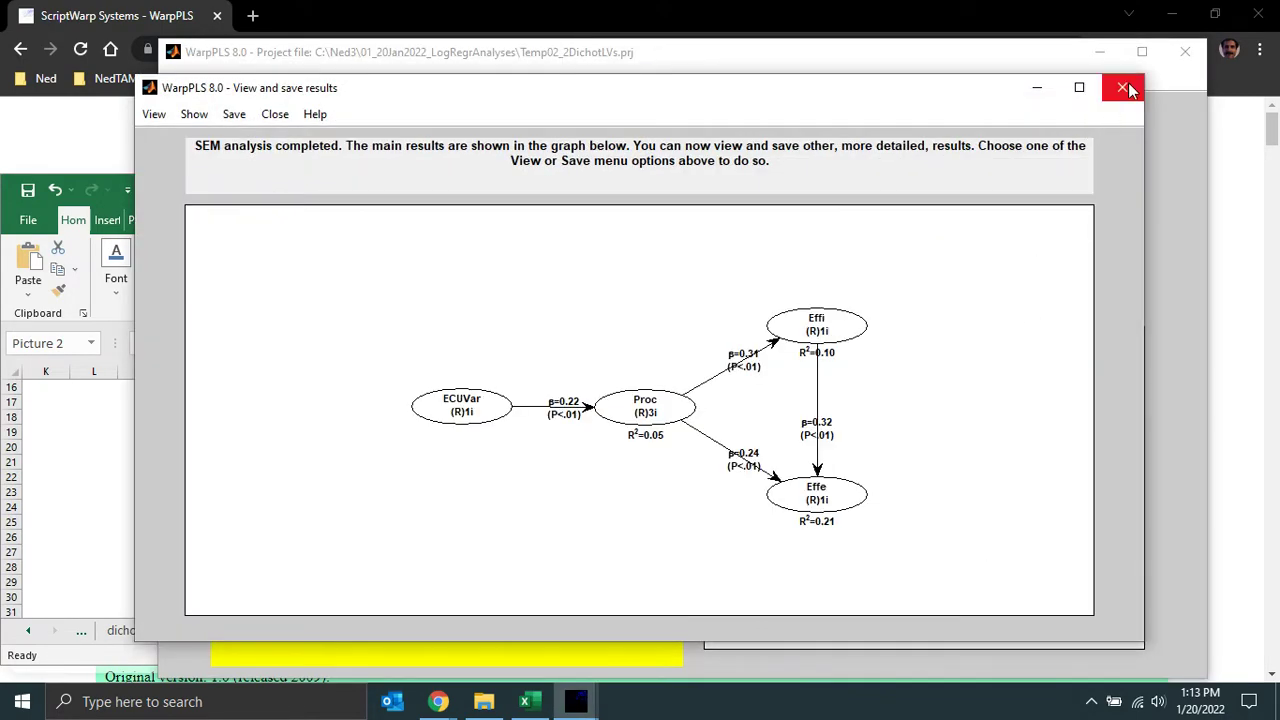
Close the results, change the outer model analysis algorithm to Factor-Based PLS Type CFM3, and save the general settings.
left_click(1124, 89)
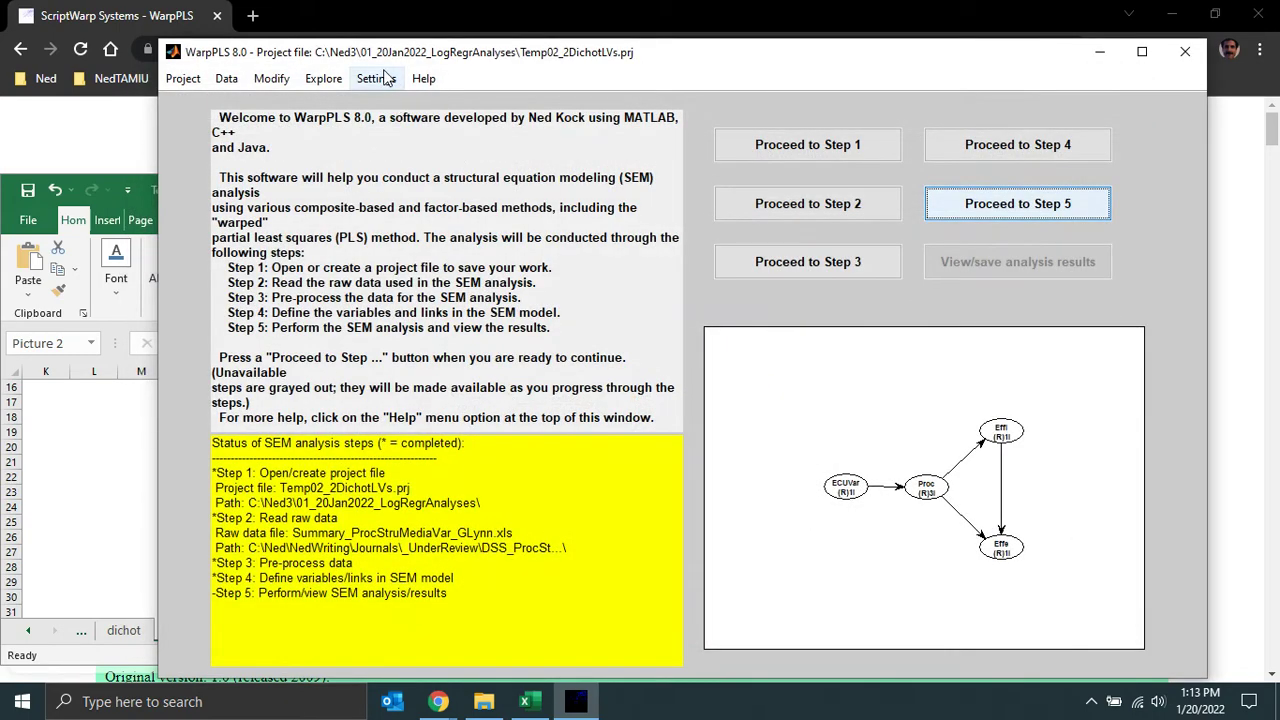
left_click(385, 78)
left_click(400, 103)
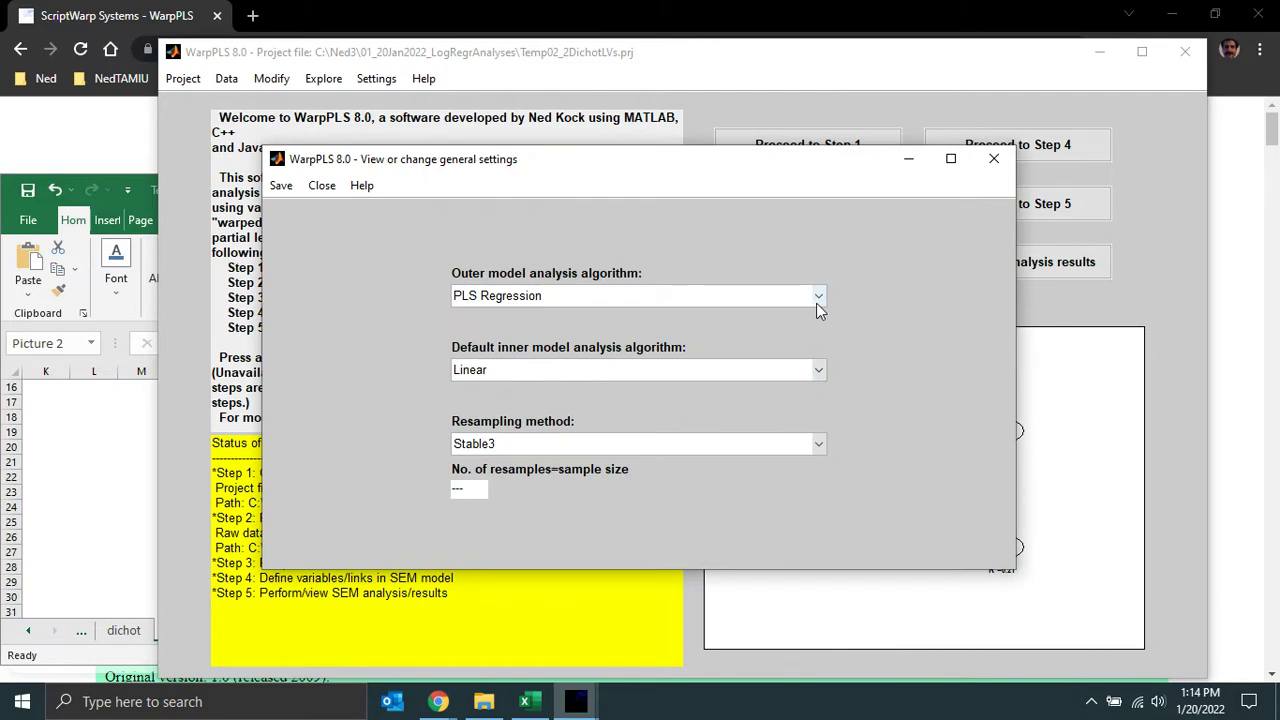
left_click(818, 296)
left_click(657, 318)
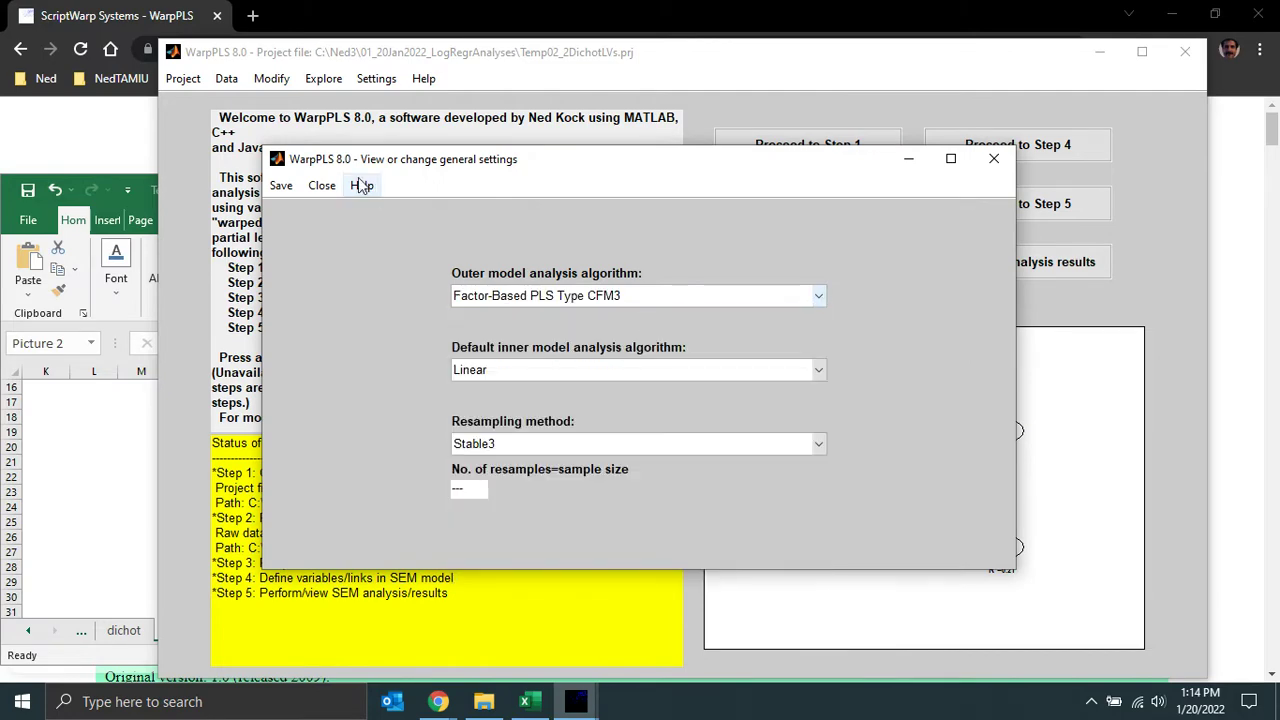
left_click(281, 186)
left_click(302, 211)
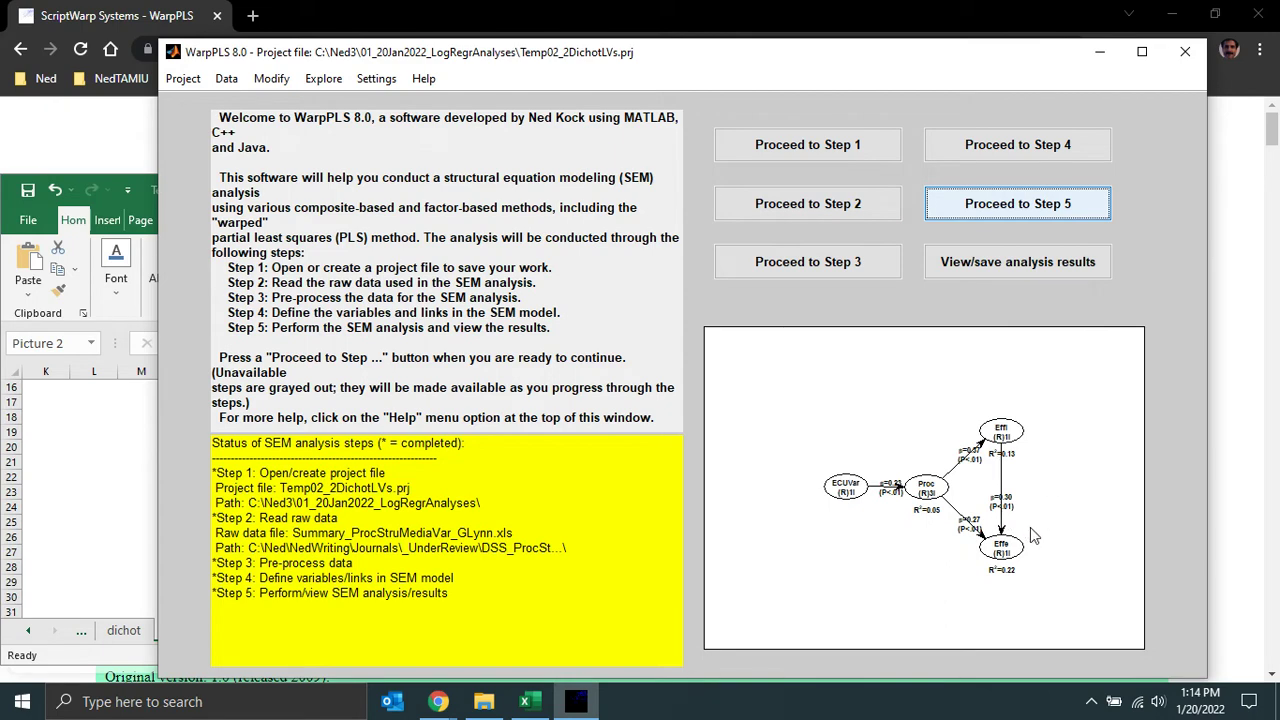
View the factor-based analysis results beside the model graph in Excel's dichot sheet to compare path coefficients and R-squared values, and close the results.
left_click(1067, 265)
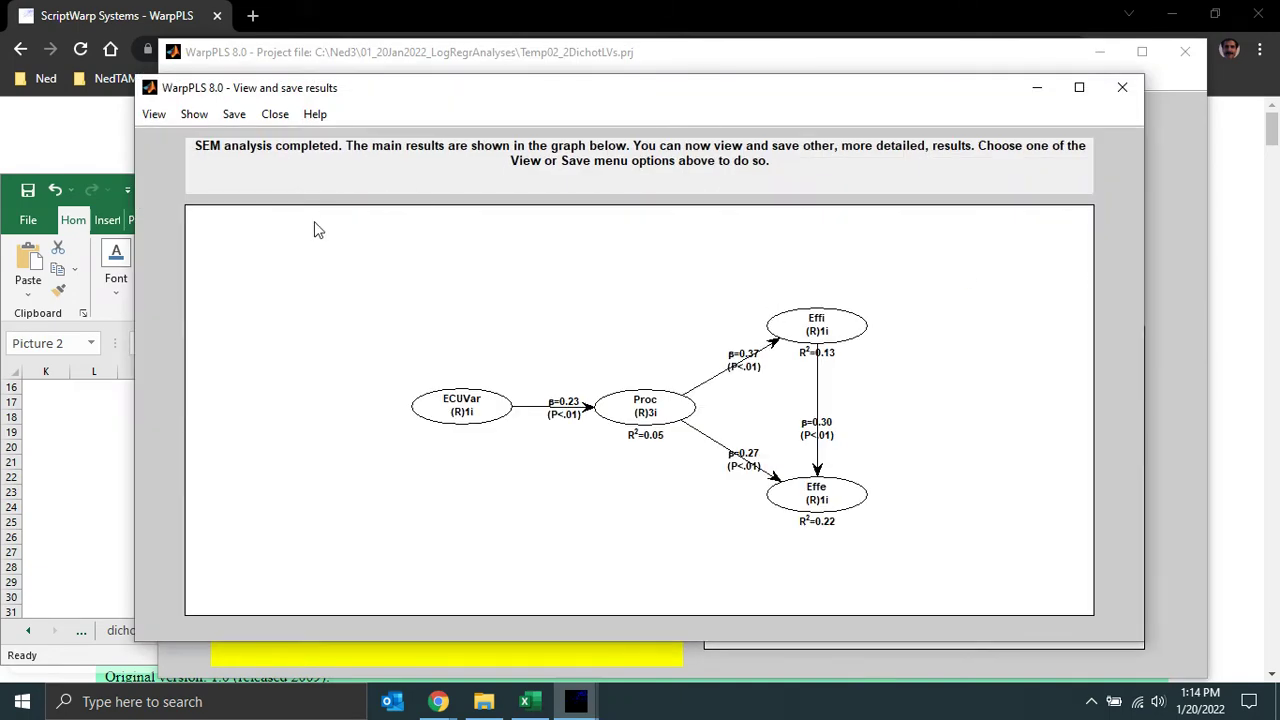
left_click(14, 192)
left_click(125, 631)
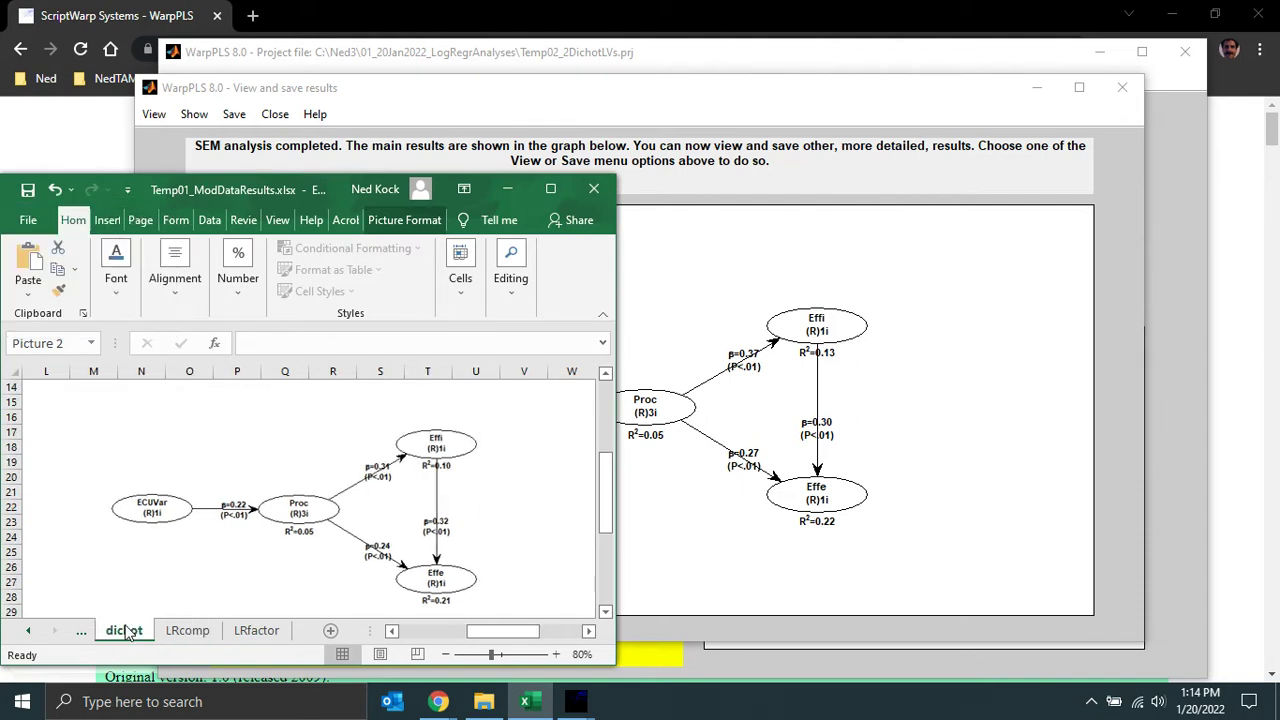
left_click(868, 92)
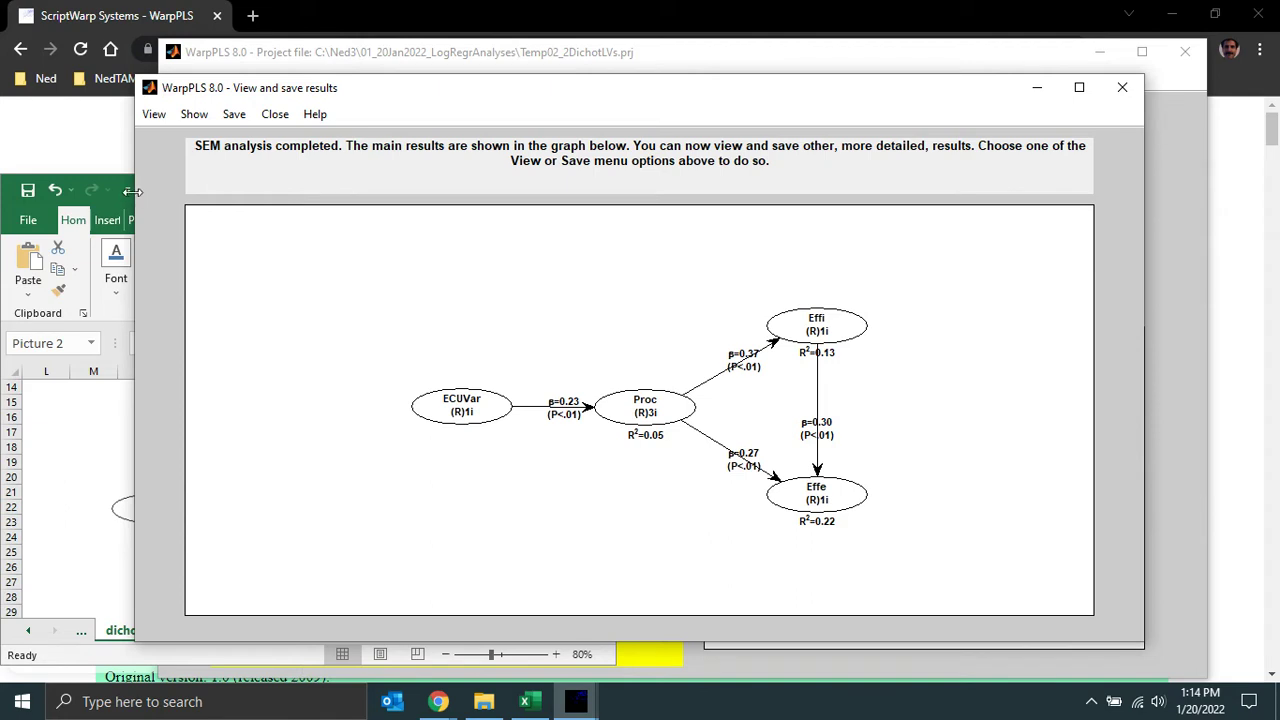
left_click_drag(136, 191, 455, 200)
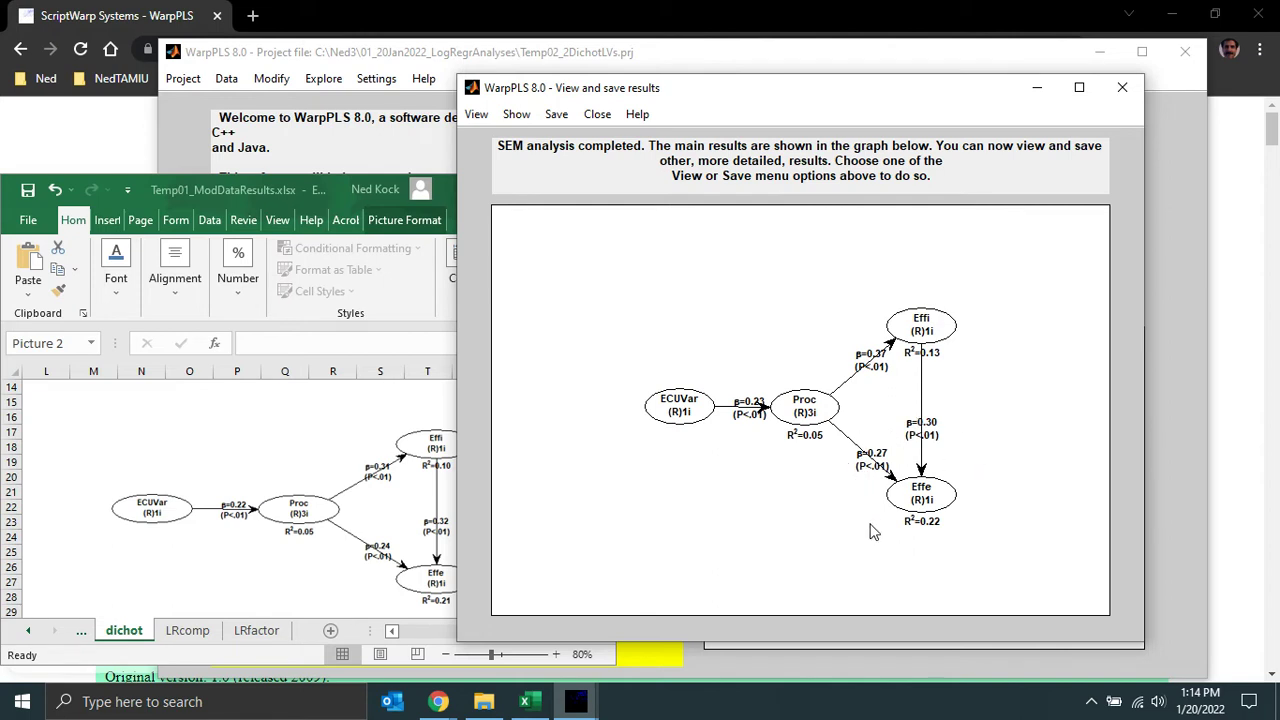
right_click(8, 198)
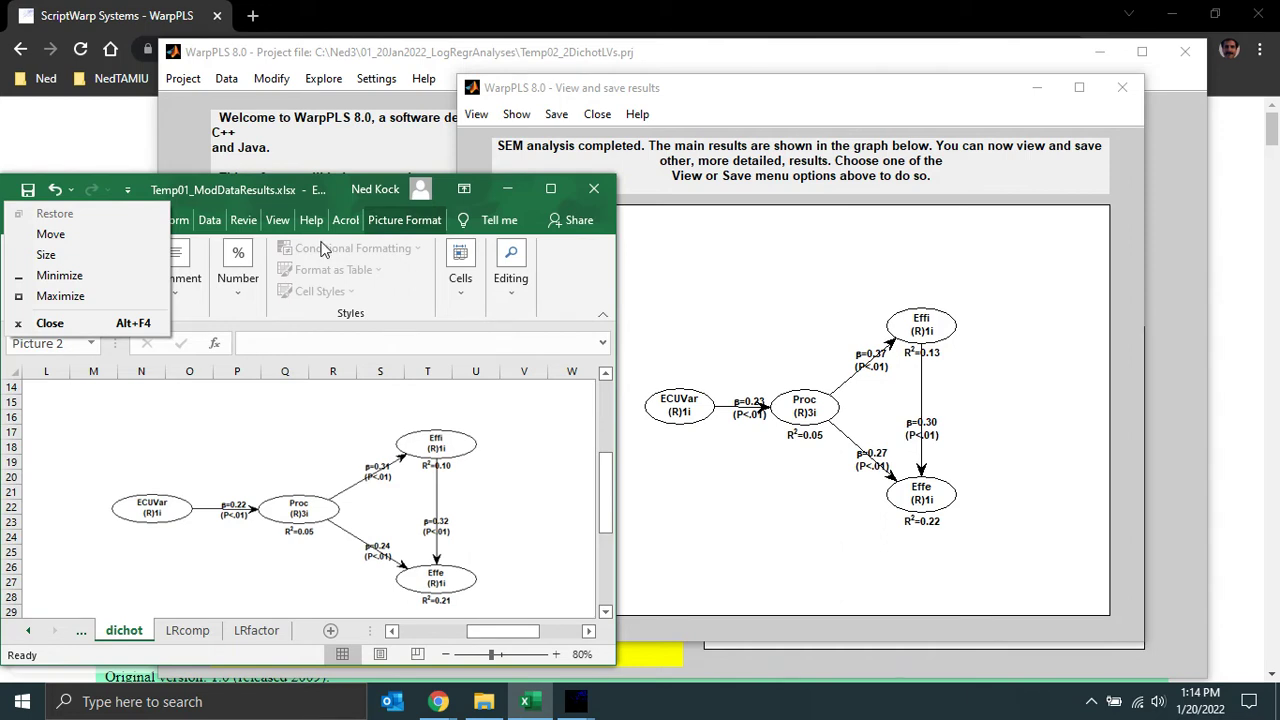
left_click(184, 191)
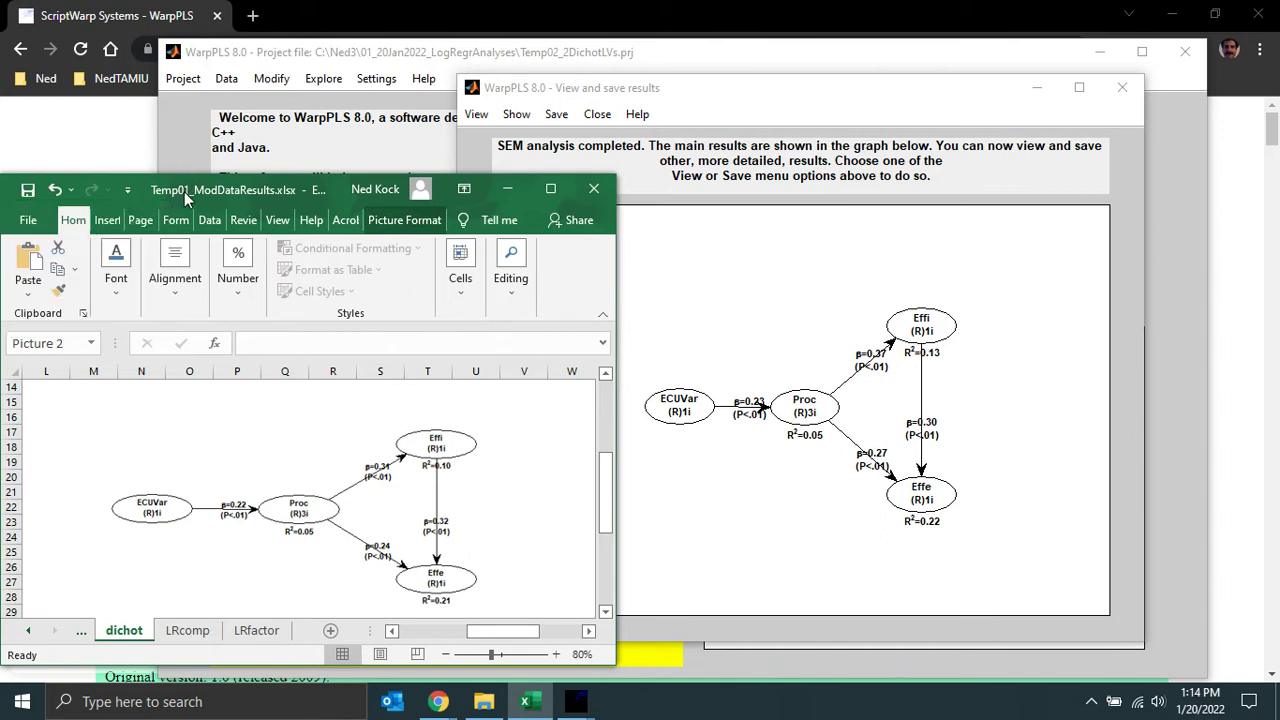
left_click(755, 92)
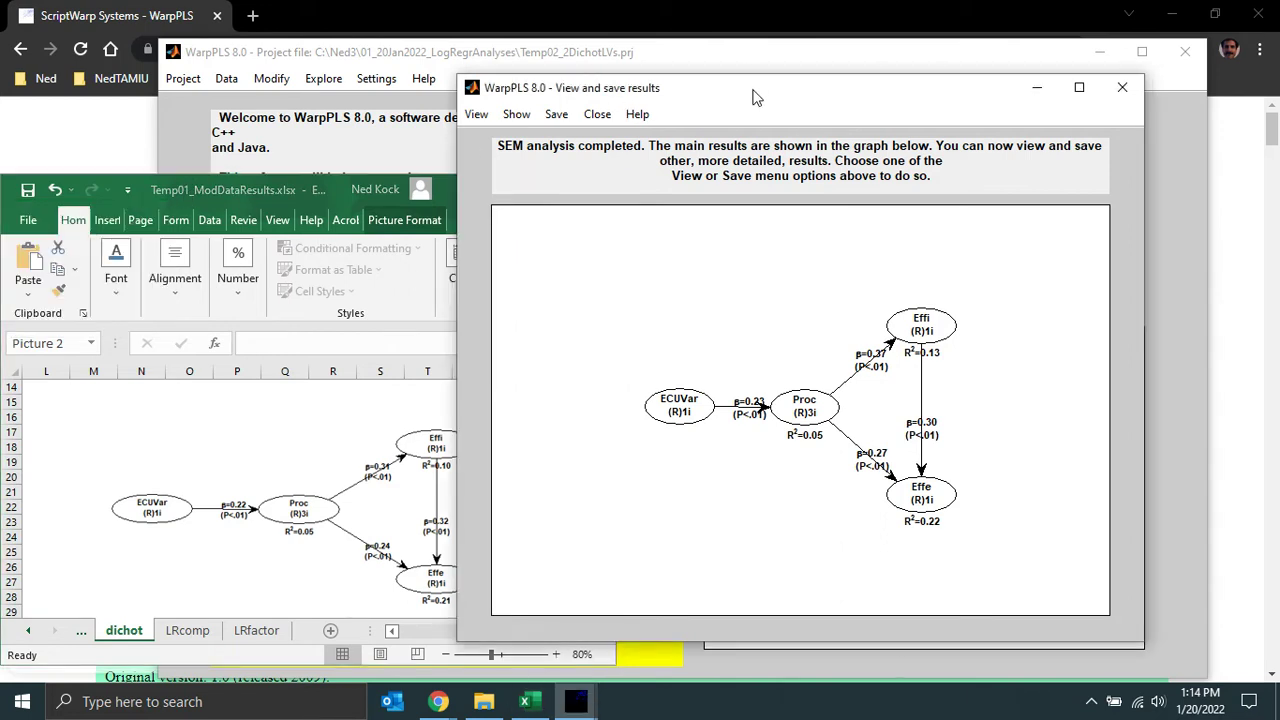
left_click(1123, 88)
left_click(1010, 74)
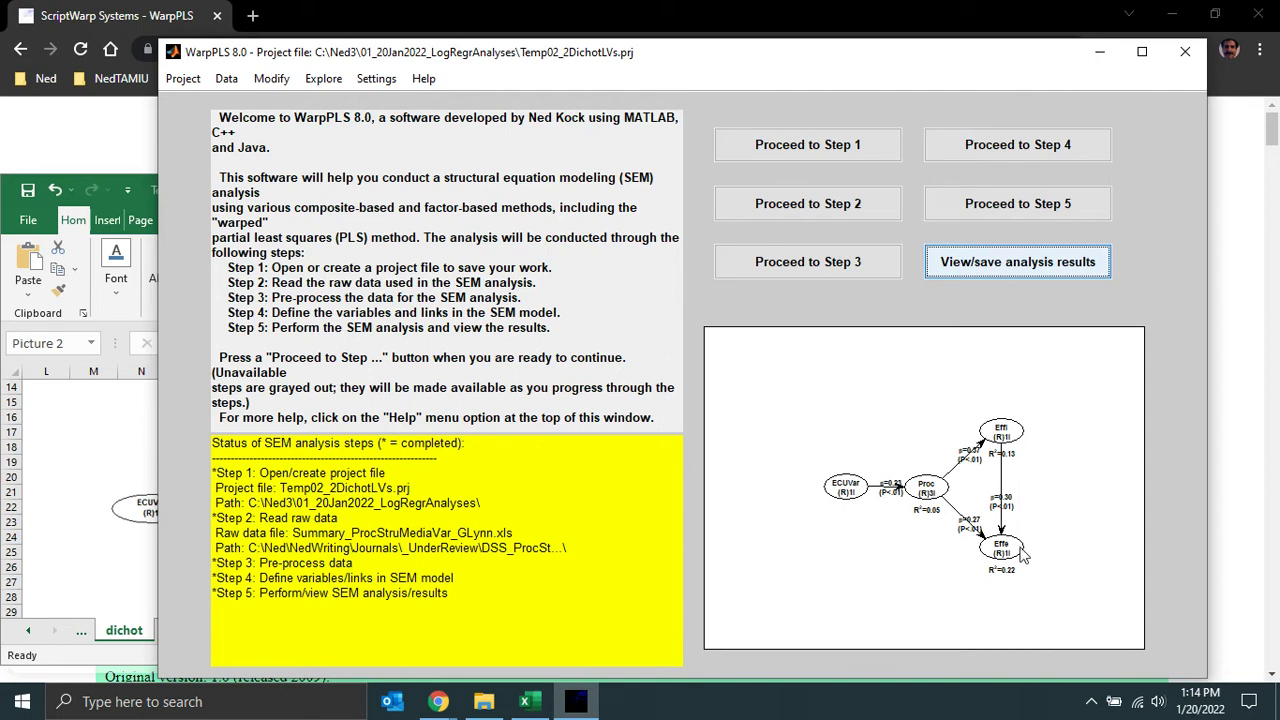
Explore logistic regression with the probit type, choosing latent variable Effi for conversion and ECUVar and Proc as its predictors.
left_click(321, 80)
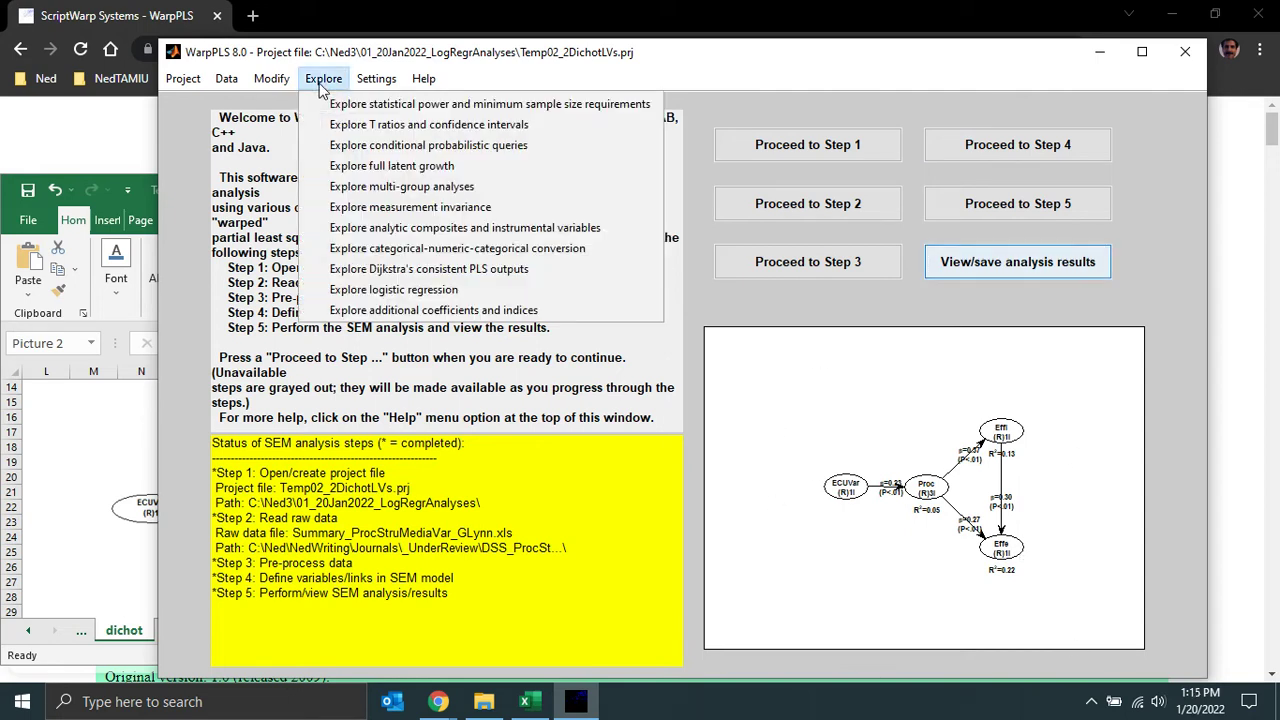
left_click(394, 289)
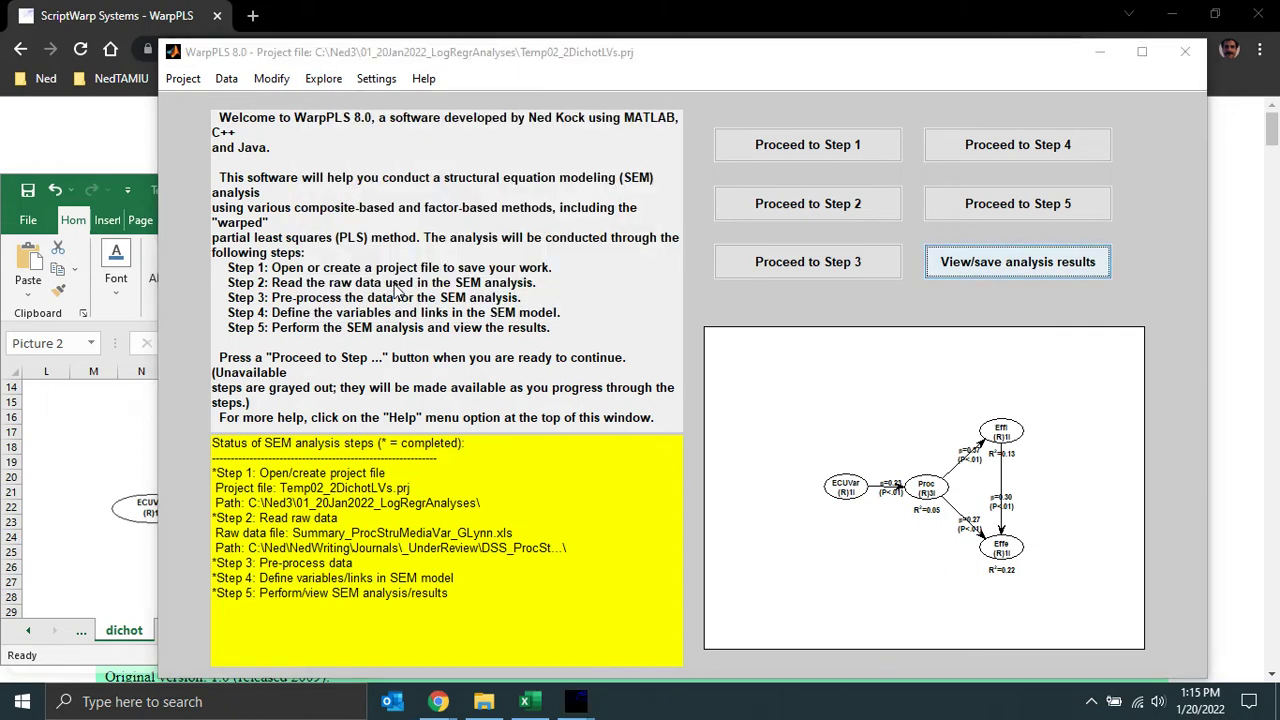
left_click(338, 140)
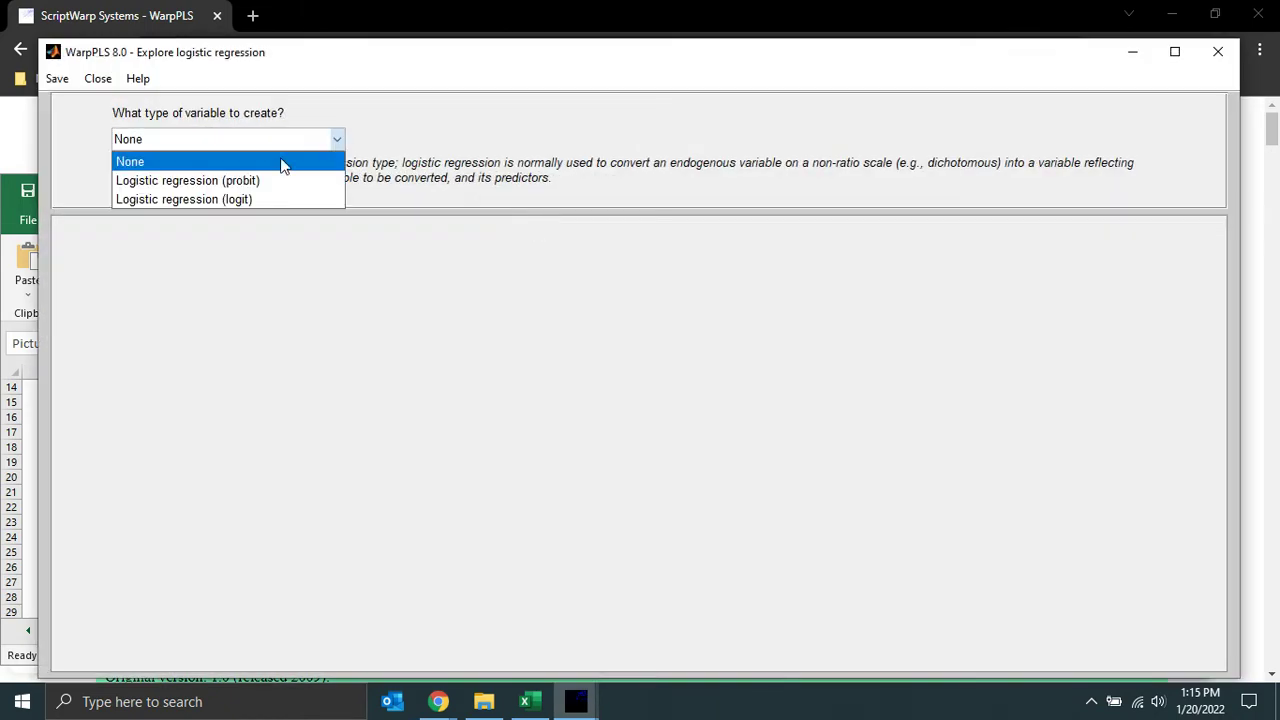
left_click(266, 182)
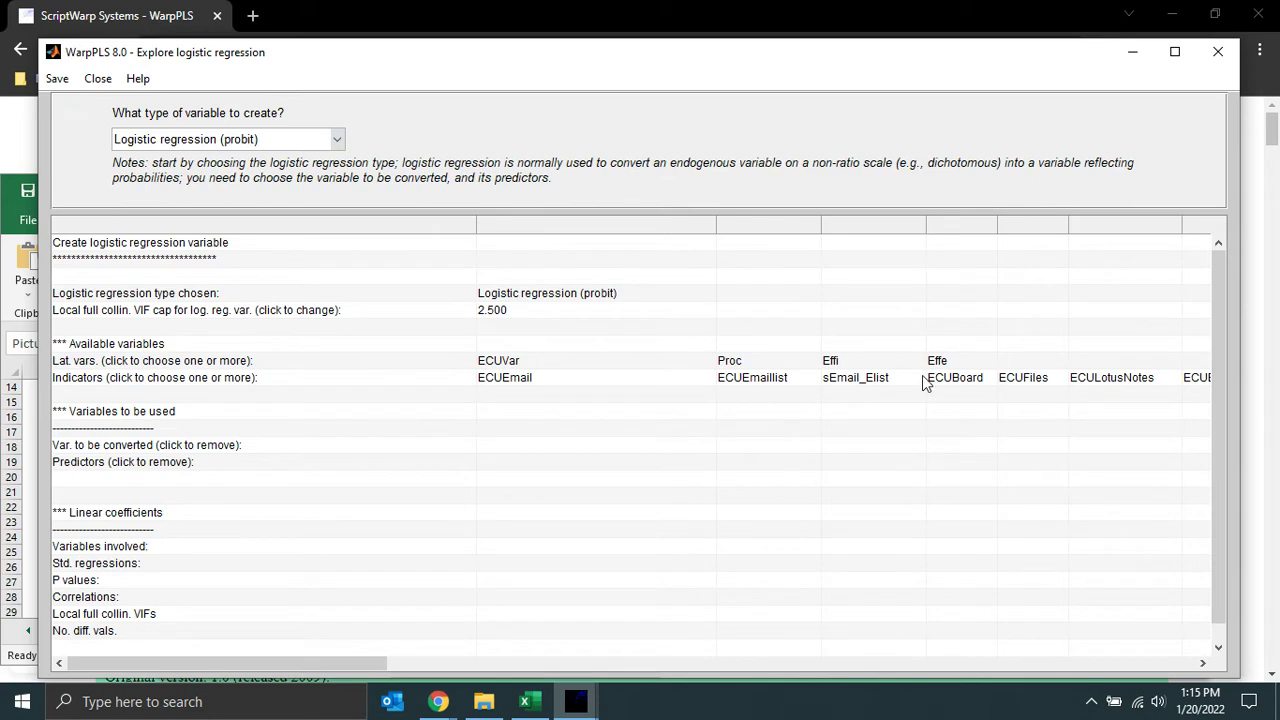
left_click(868, 361)
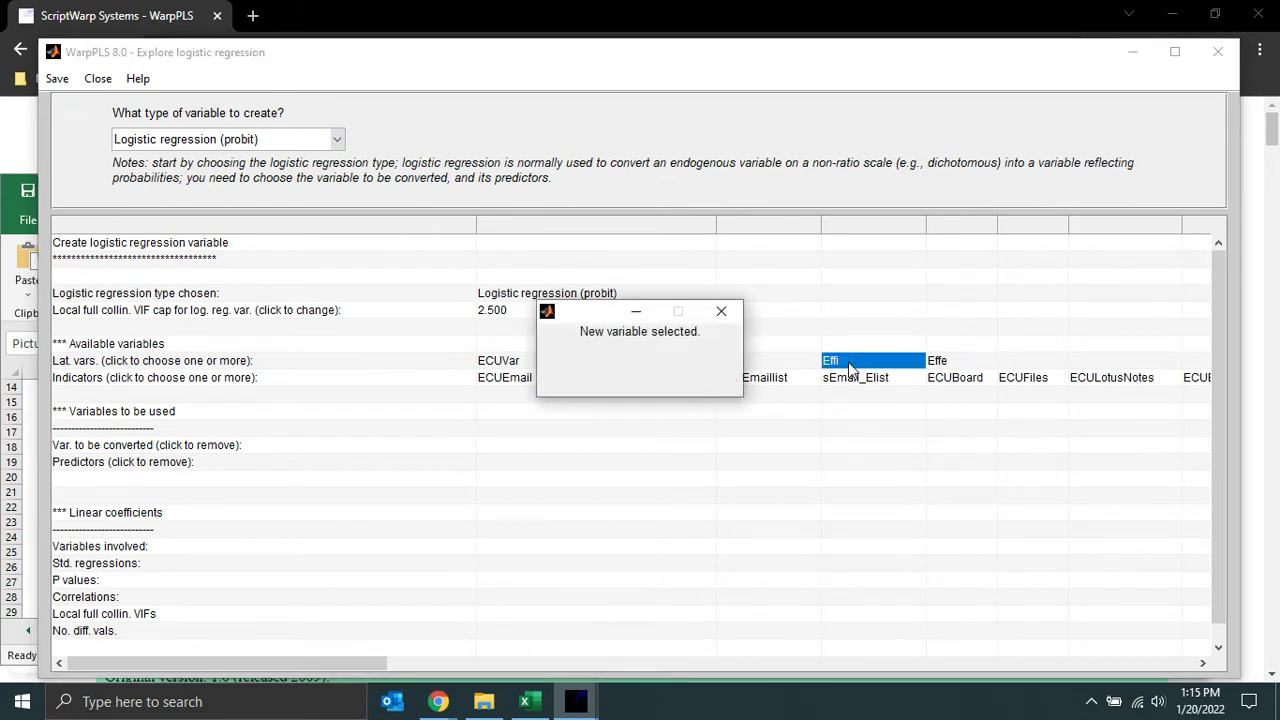
left_click(541, 362)
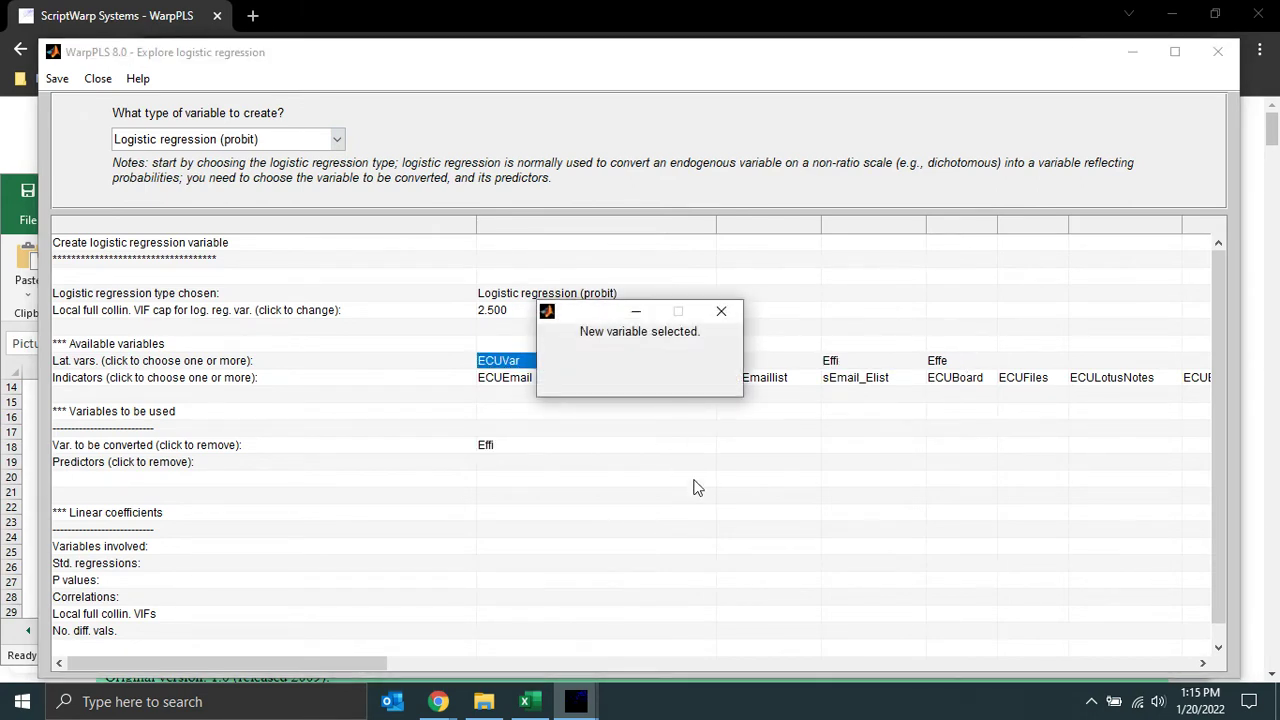
left_click(736, 362)
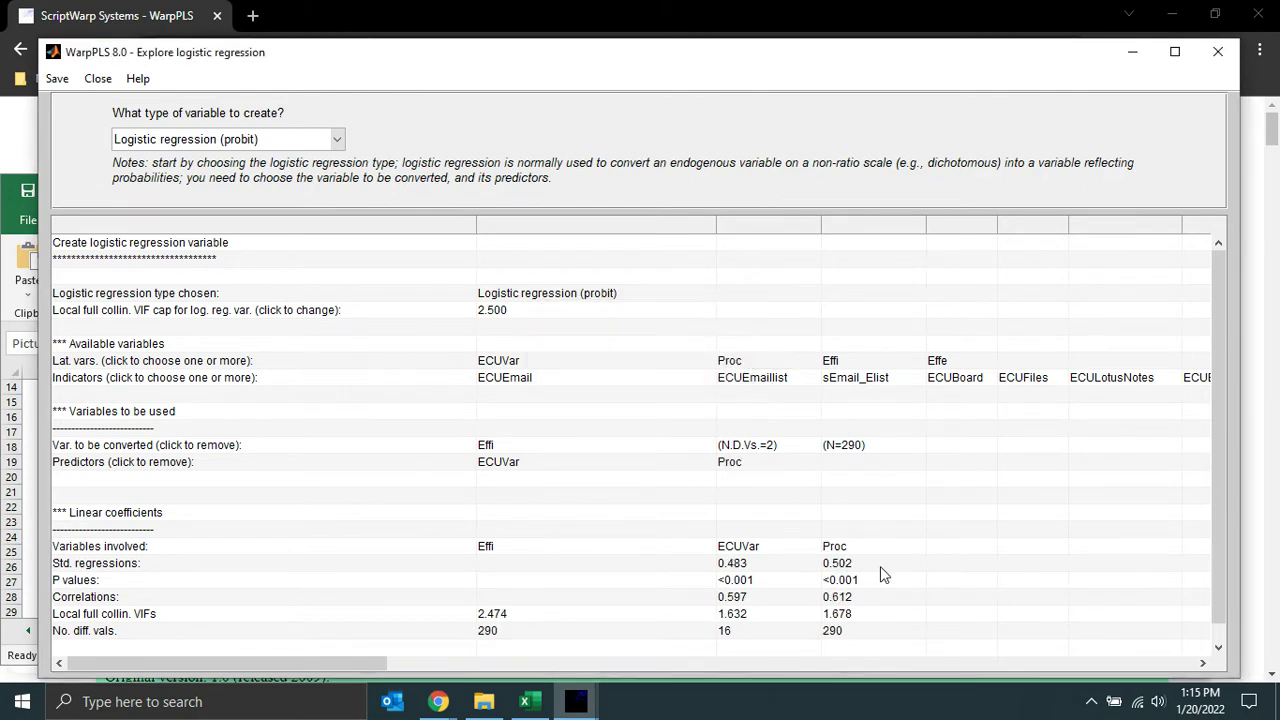
Set the local full collinearity VIF cap for the logistic regression variable to 3.5.
left_click(503, 312)
left_click_drag(590, 352, 508, 352)
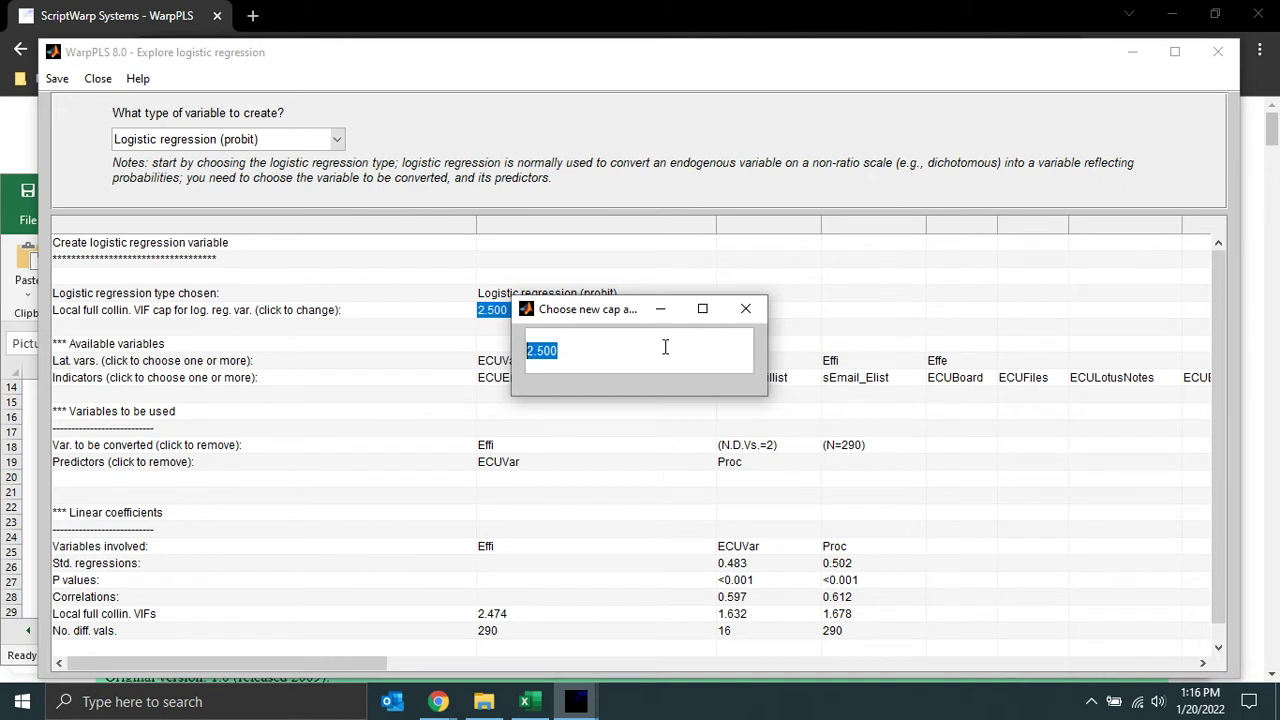
type("3.5")
key("Return")
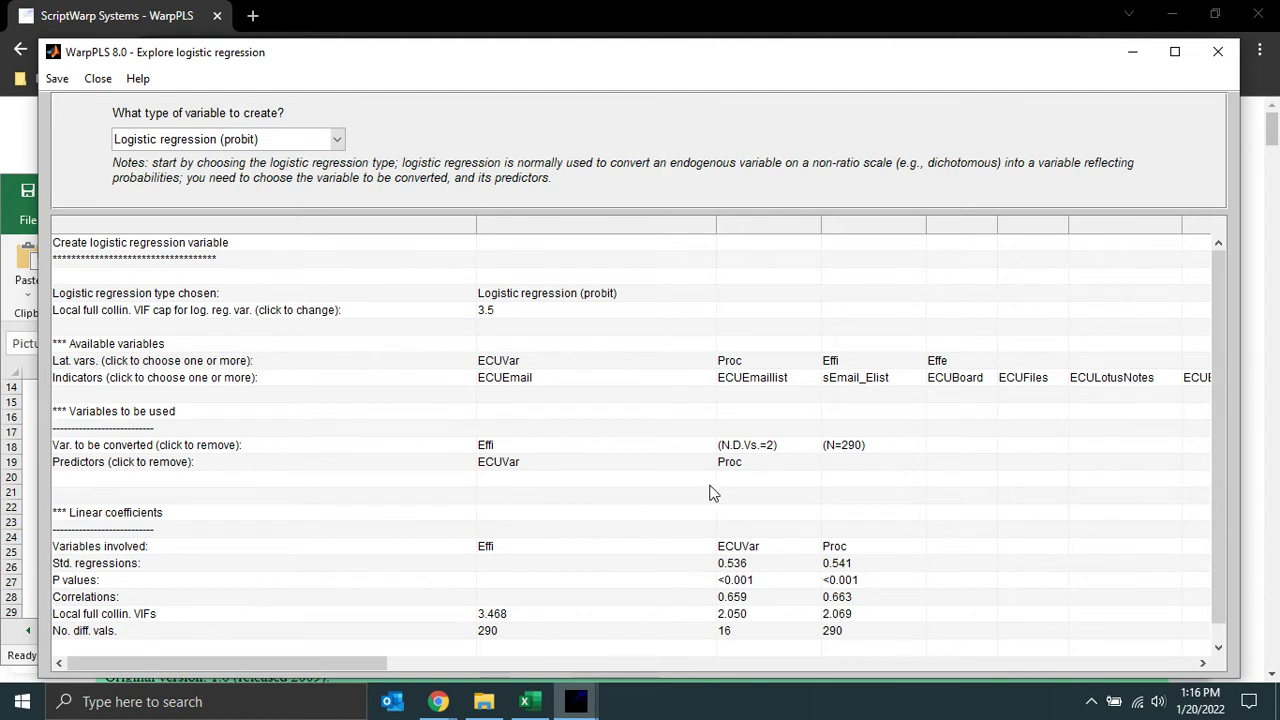
Create the logistic regression variable for Effi under the name lr_EffeF and dismiss the creation message.
scroll(1218, 440, "down", 1)
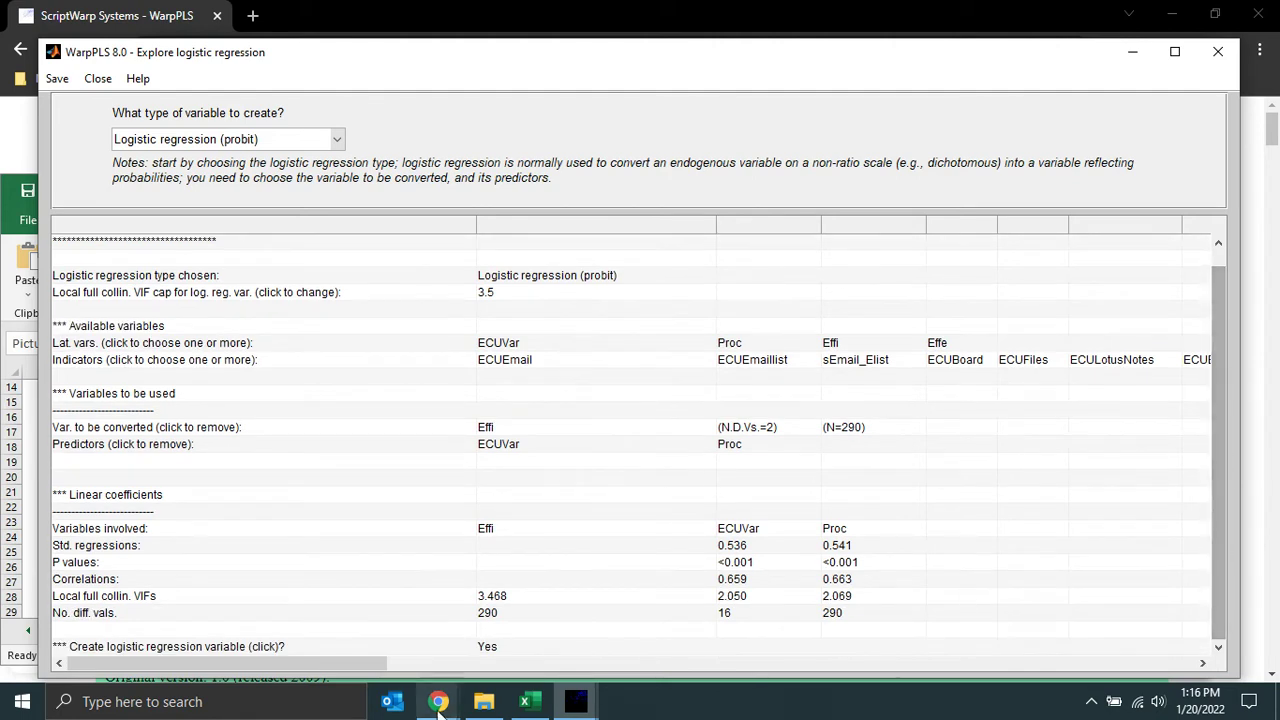
left_click(511, 650)
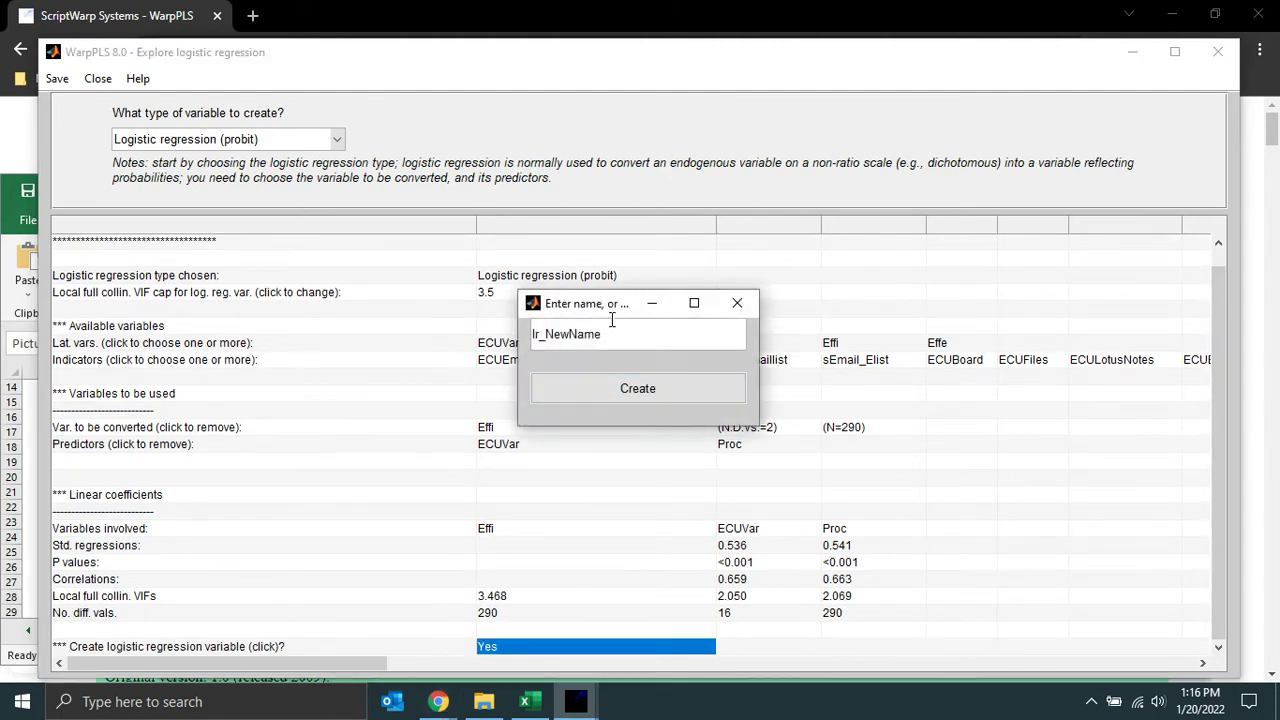
key("BackSpace")
key("BackSpace")
key("BackSpace")
key("BackSpace")
key("BackSpace")
key("BackSpace")
key("BackSpace")
type("EffeF")
left_click(624, 393)
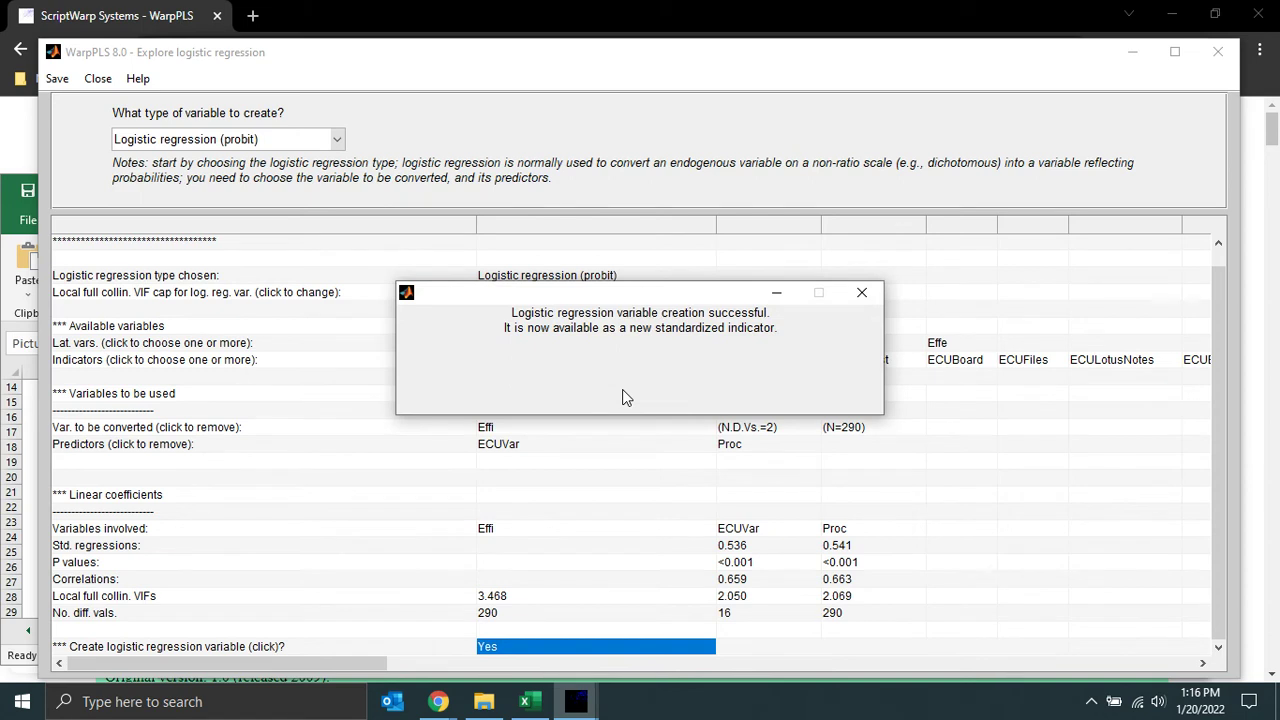
left_click(622, 398)
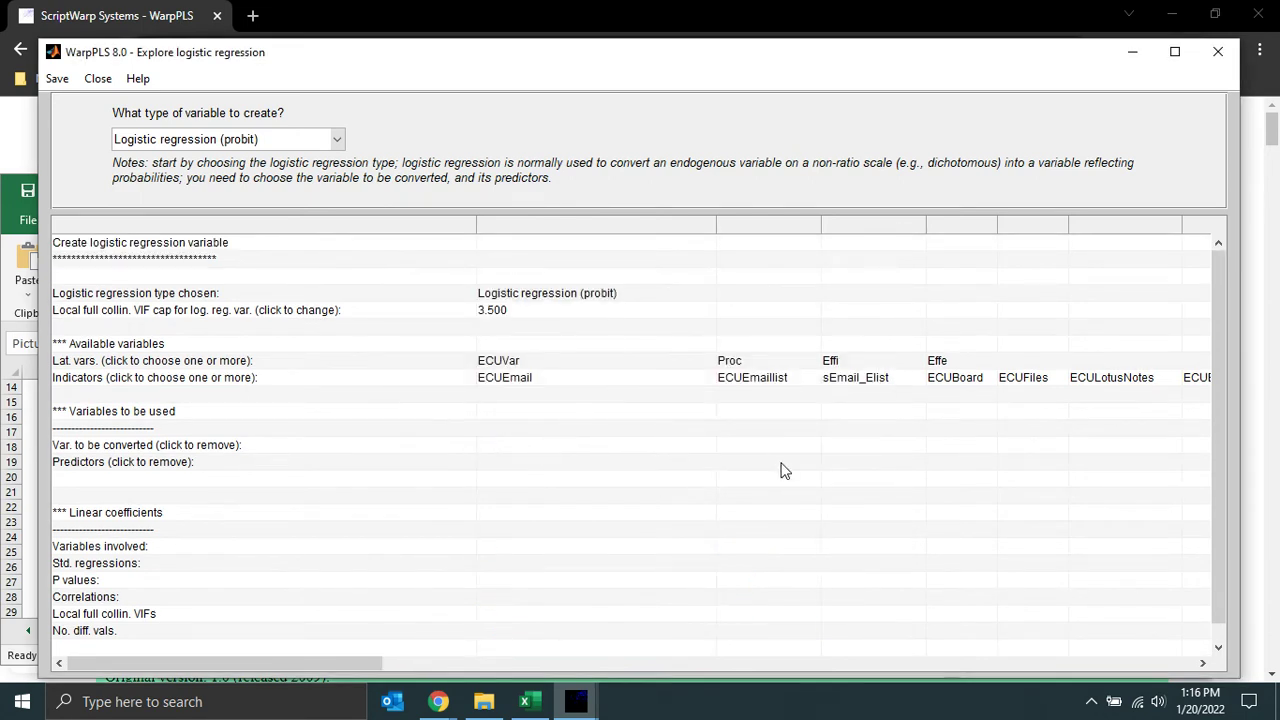
Choose latent variable Effe for probit conversion, with ECUVar, Proc and Effi as its predictors.
left_click(940, 362)
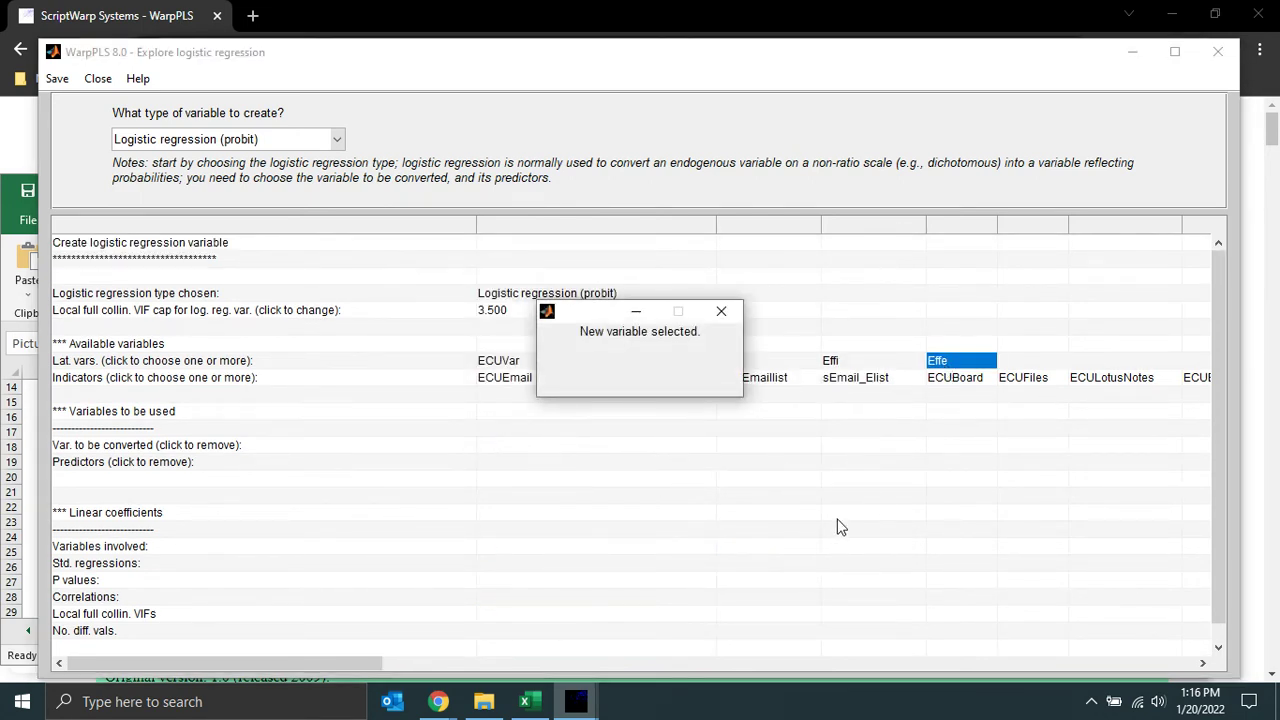
left_click(548, 363)
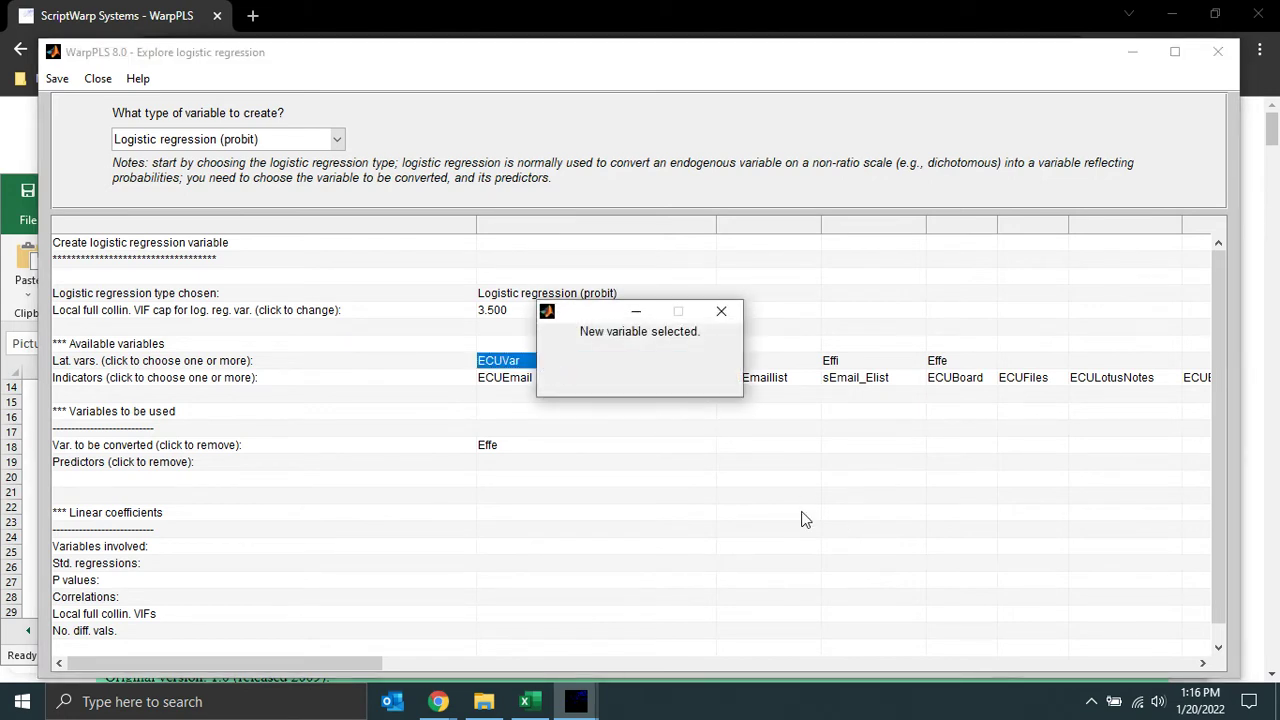
left_click(766, 362)
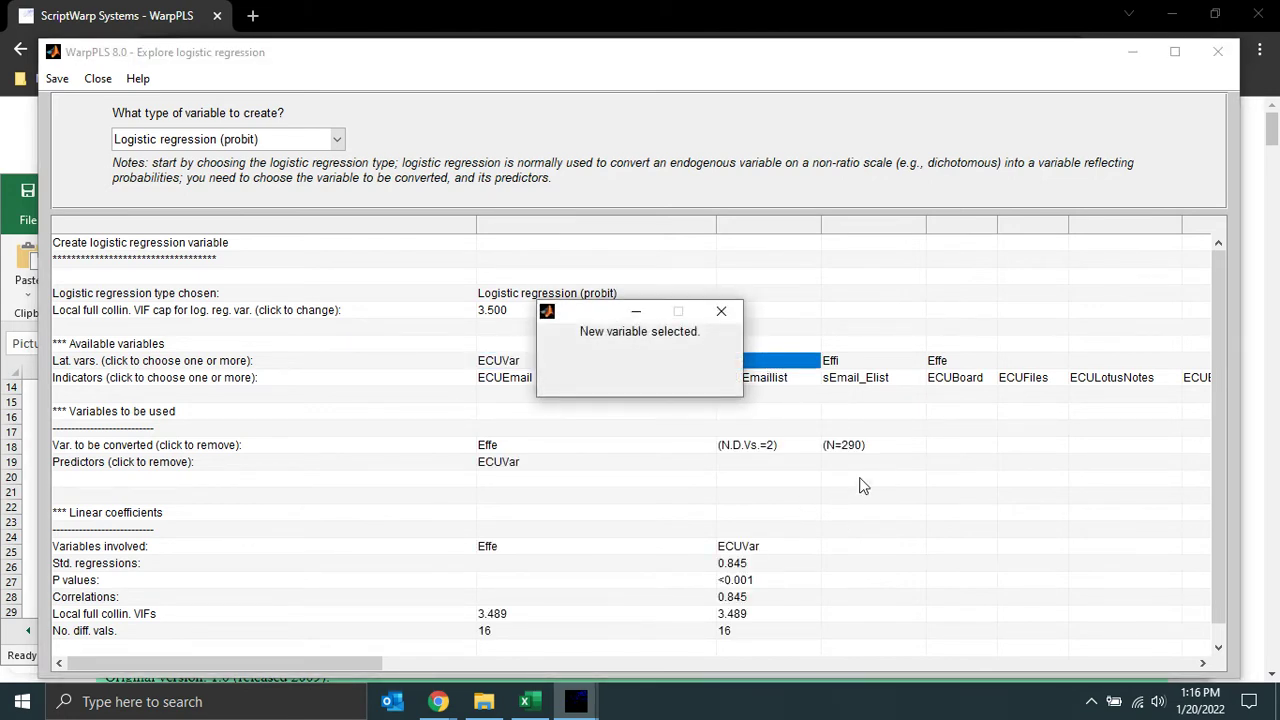
left_click(848, 364)
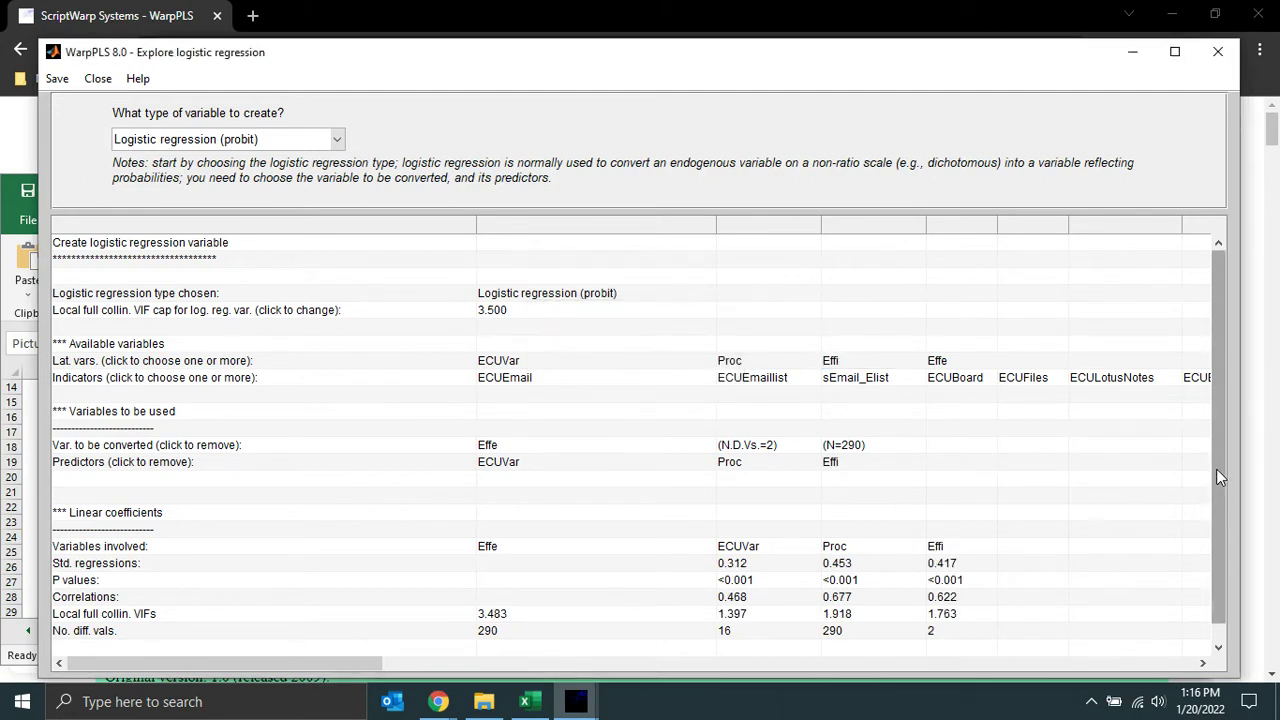
Create the logistic regression variable for Effe under the name lr_EffeF and close the logistic regression window.
scroll(1215, 471, "down", 1)
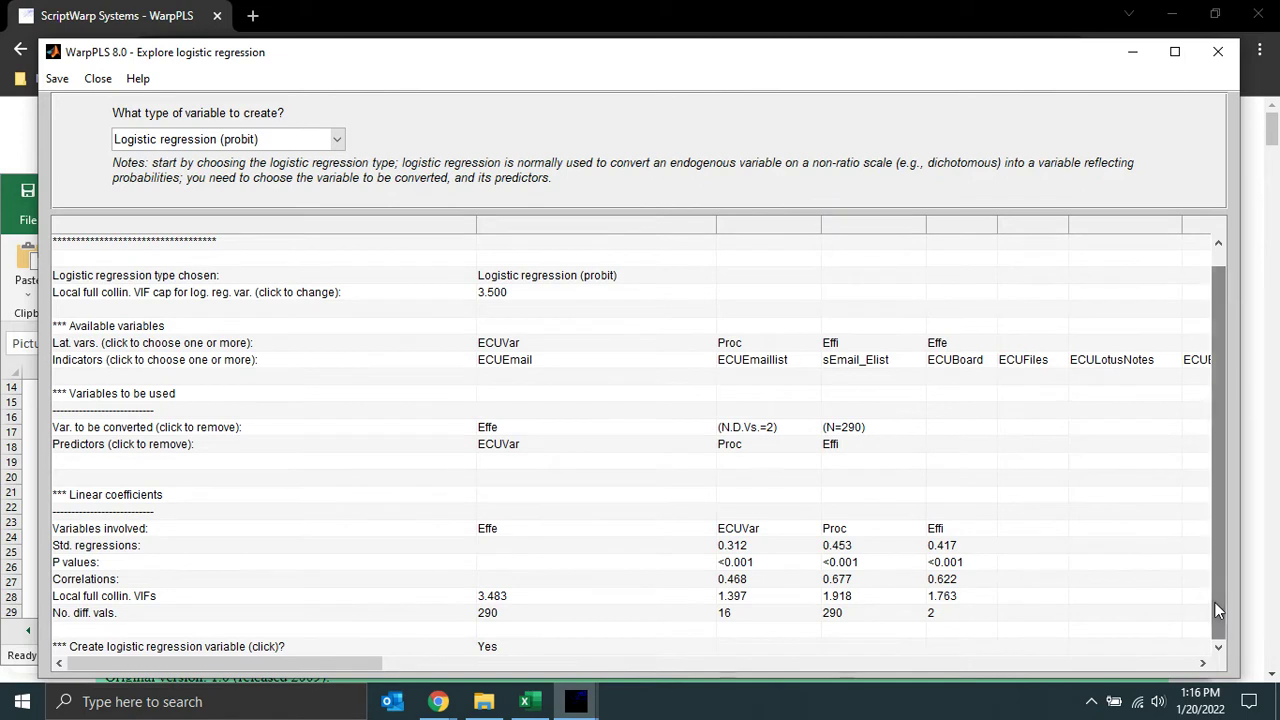
left_click(474, 648)
left_click(488, 648)
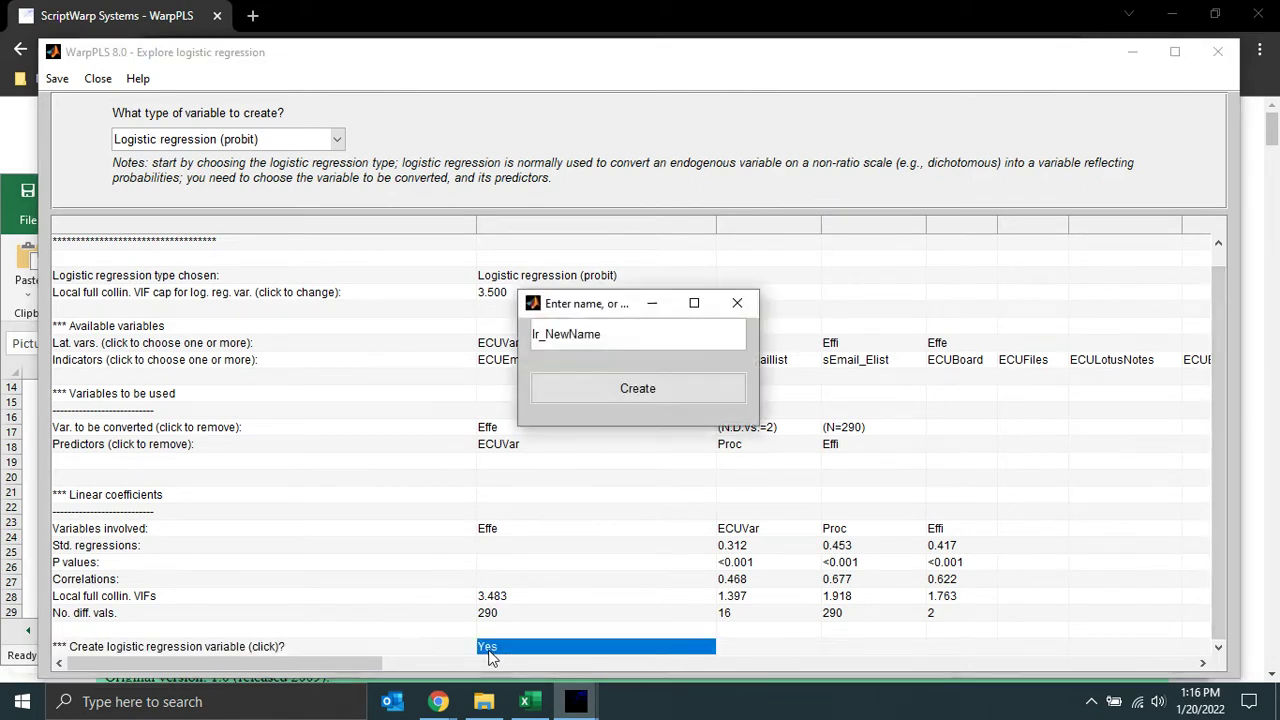
key("BackSpace")
key("BackSpace")
key("BackSpace")
key("BackSpace")
key("BackSpace")
key("BackSpace")
key("BackSpace")
type("Effe")
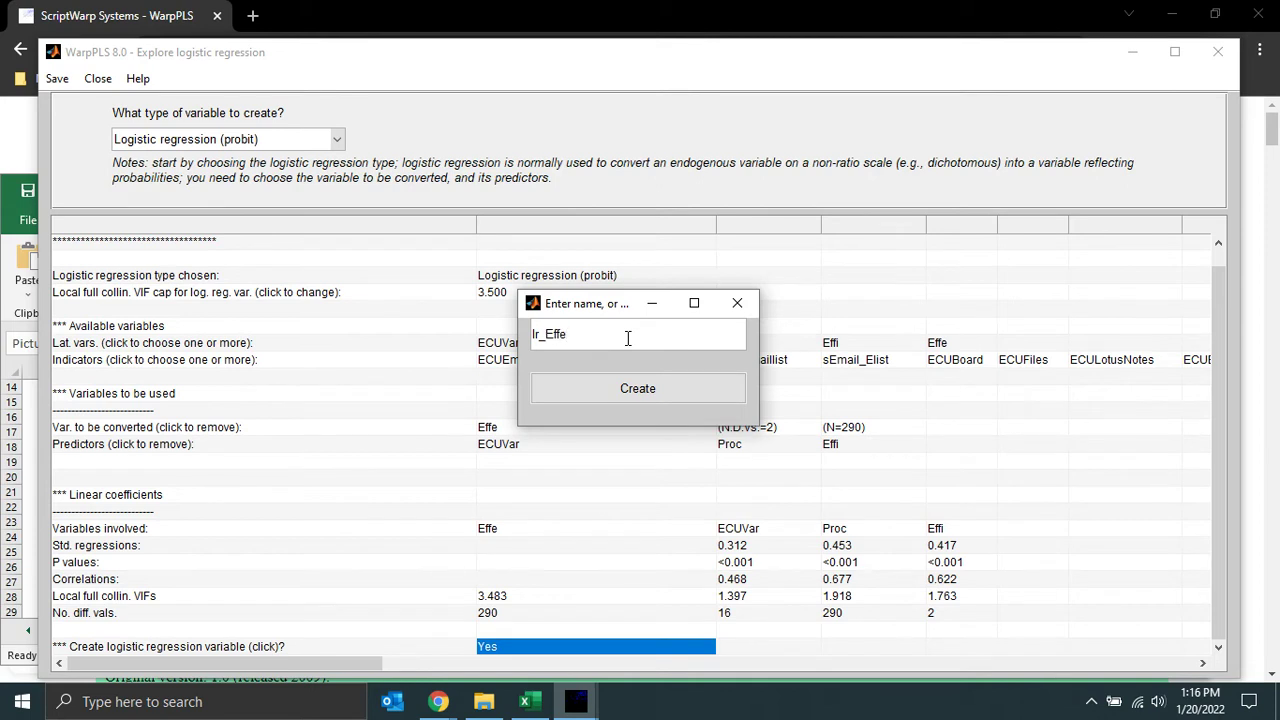
type("F")
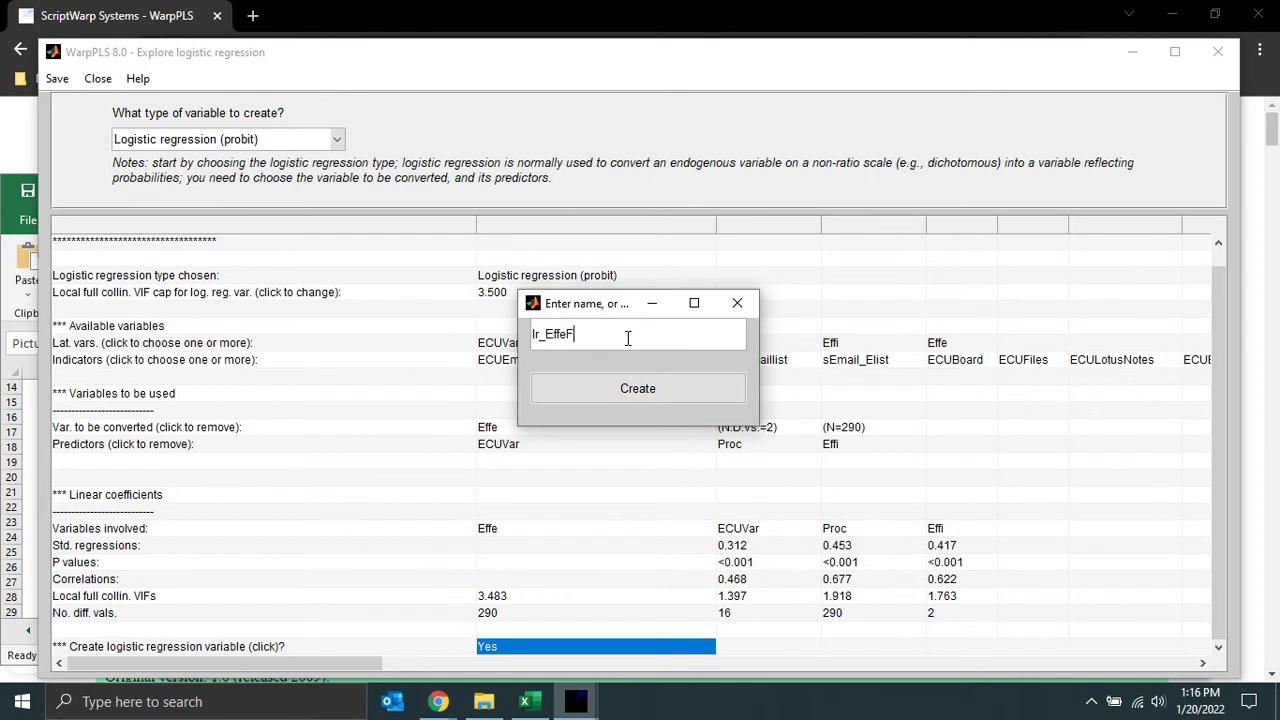
left_click(623, 393)
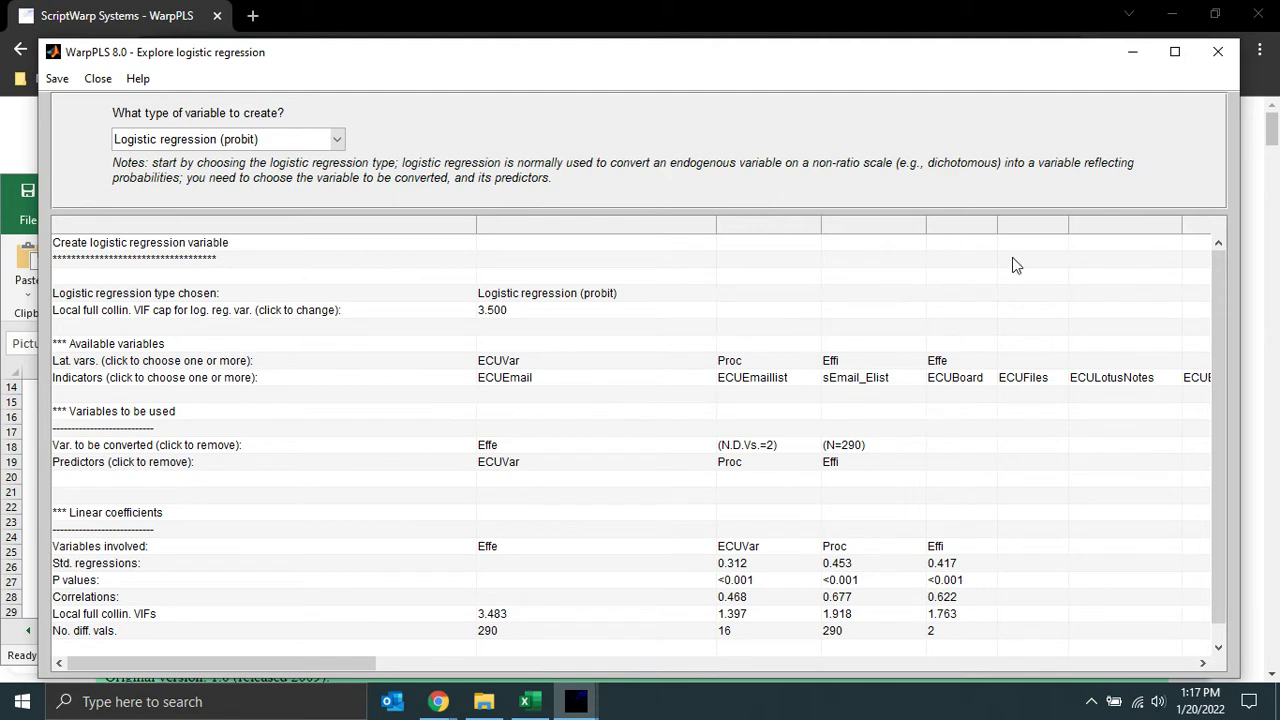
left_click(1227, 57)
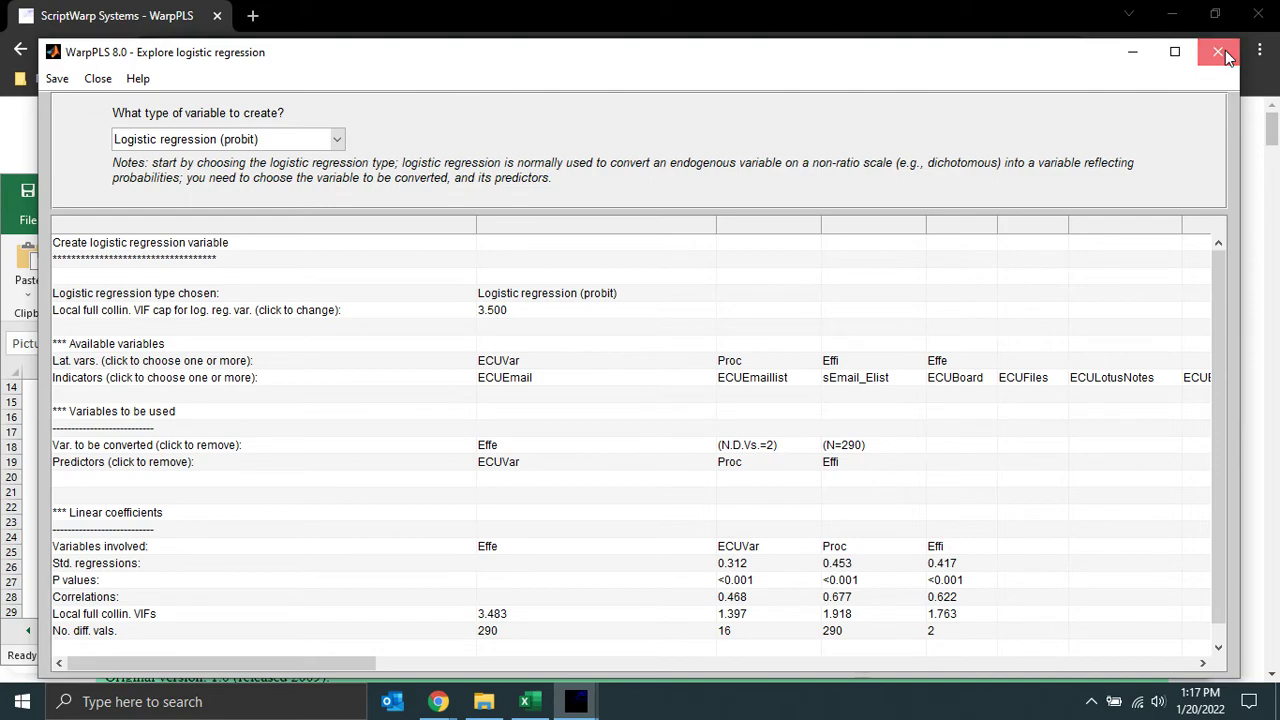
Open the SEM model for editing and show the indicators of each latent variable.
left_click(1022, 148)
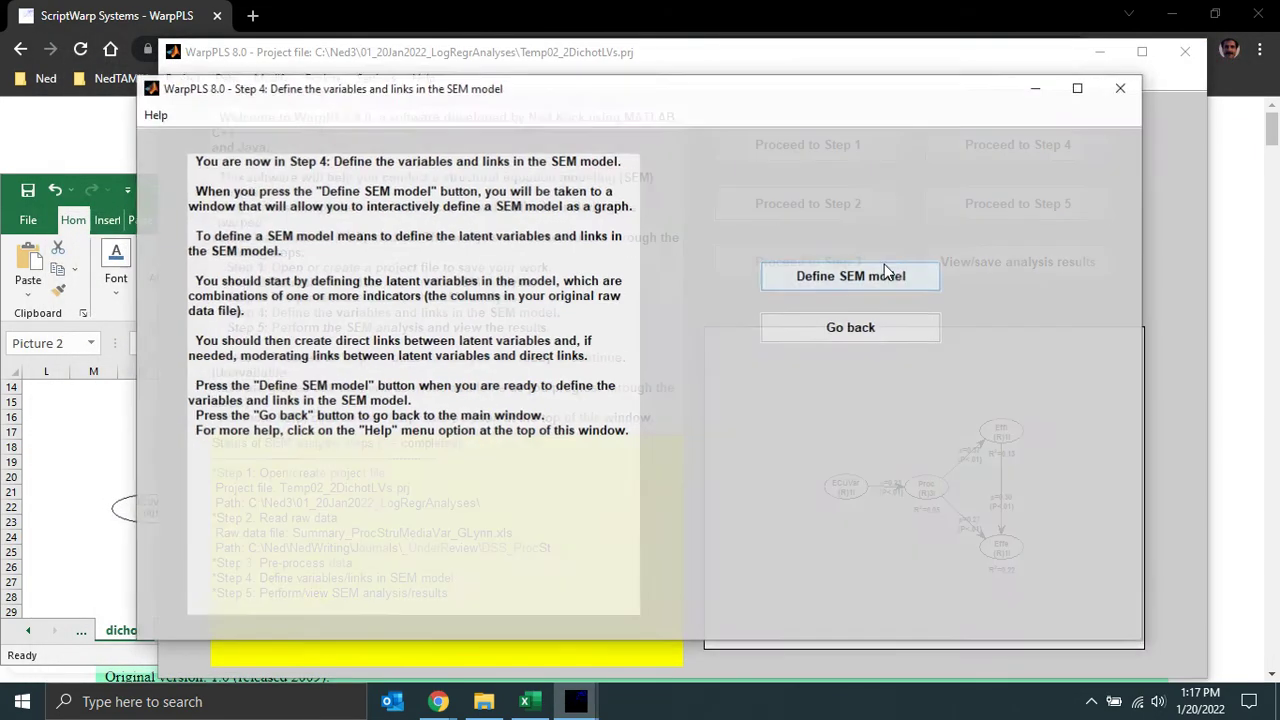
left_click(884, 273)
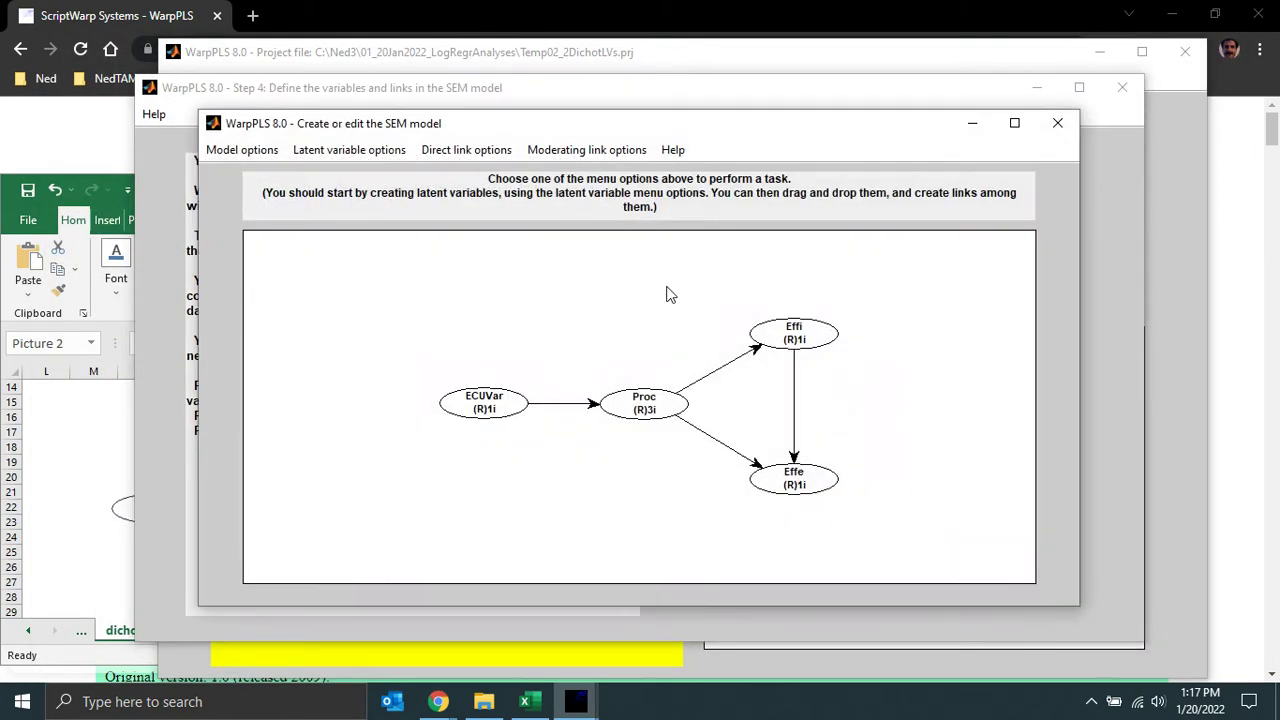
left_click(240, 150)
left_click(252, 218)
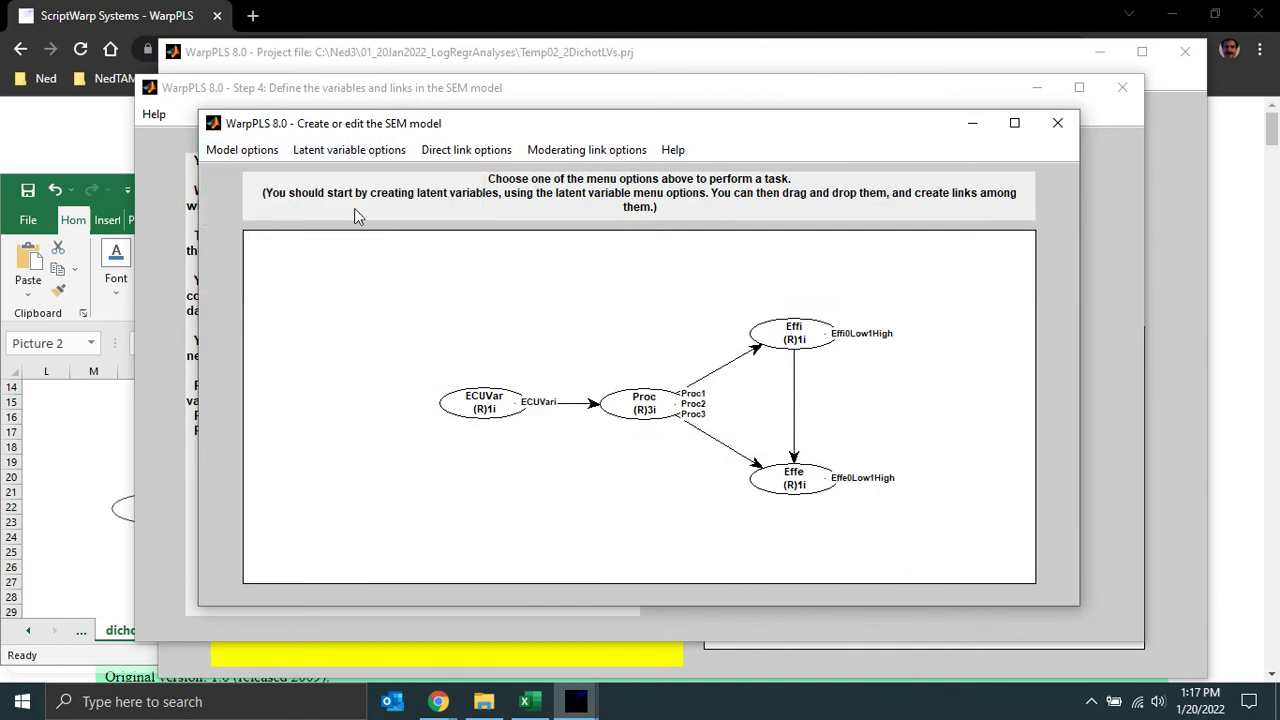
Replace the indicator Effi0Low1High of latent variable Effi with lr_EffeF and save the variable.
left_click(344, 150)
left_click(344, 196)
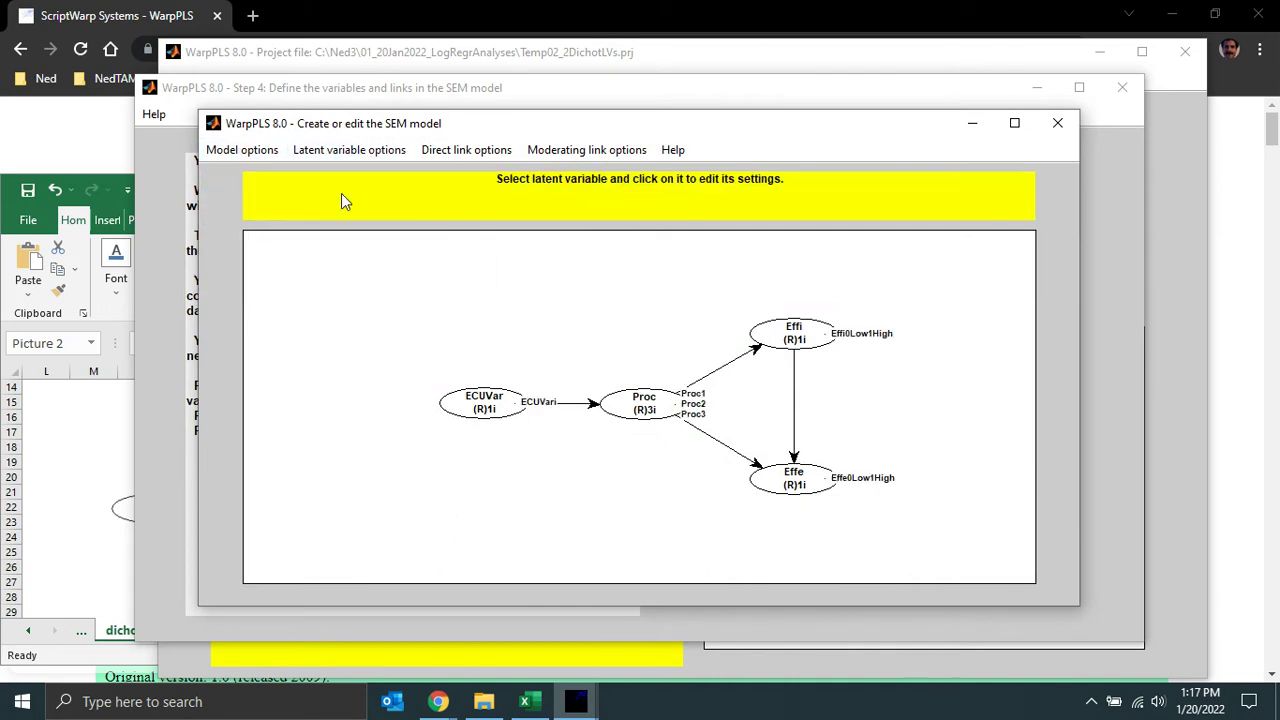
left_click(794, 334)
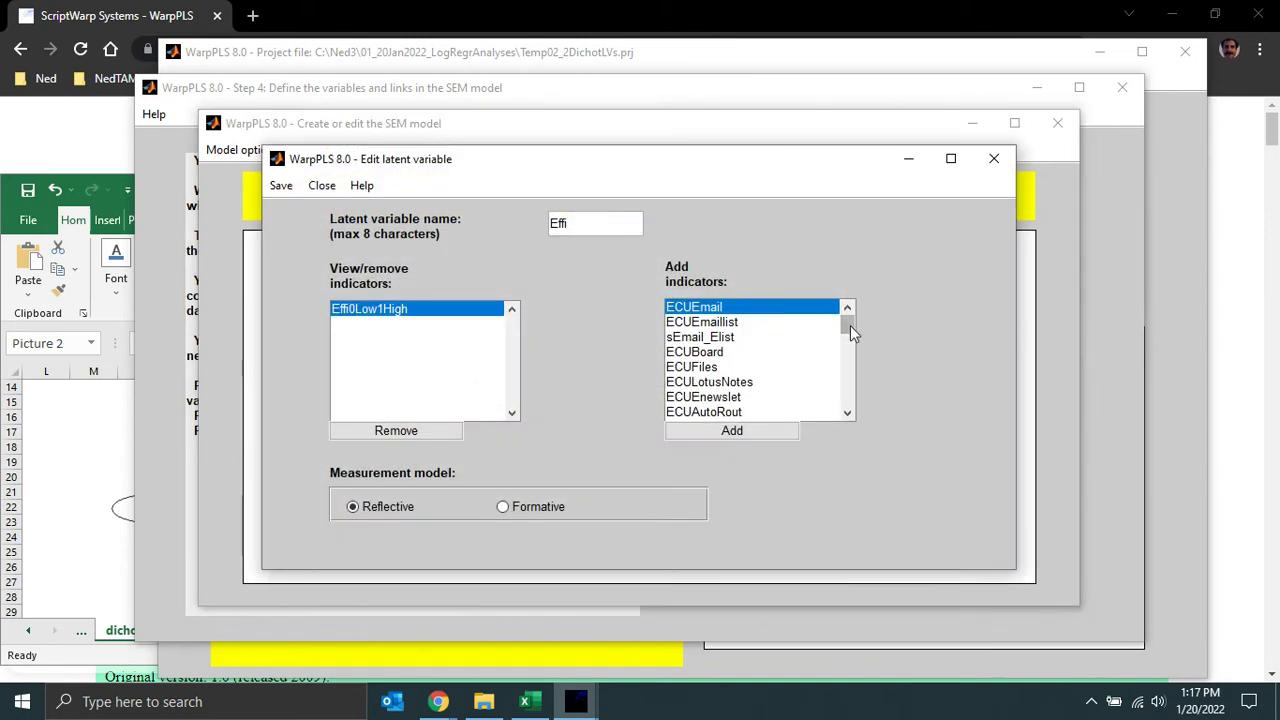
left_click_drag(847, 325, 848, 402)
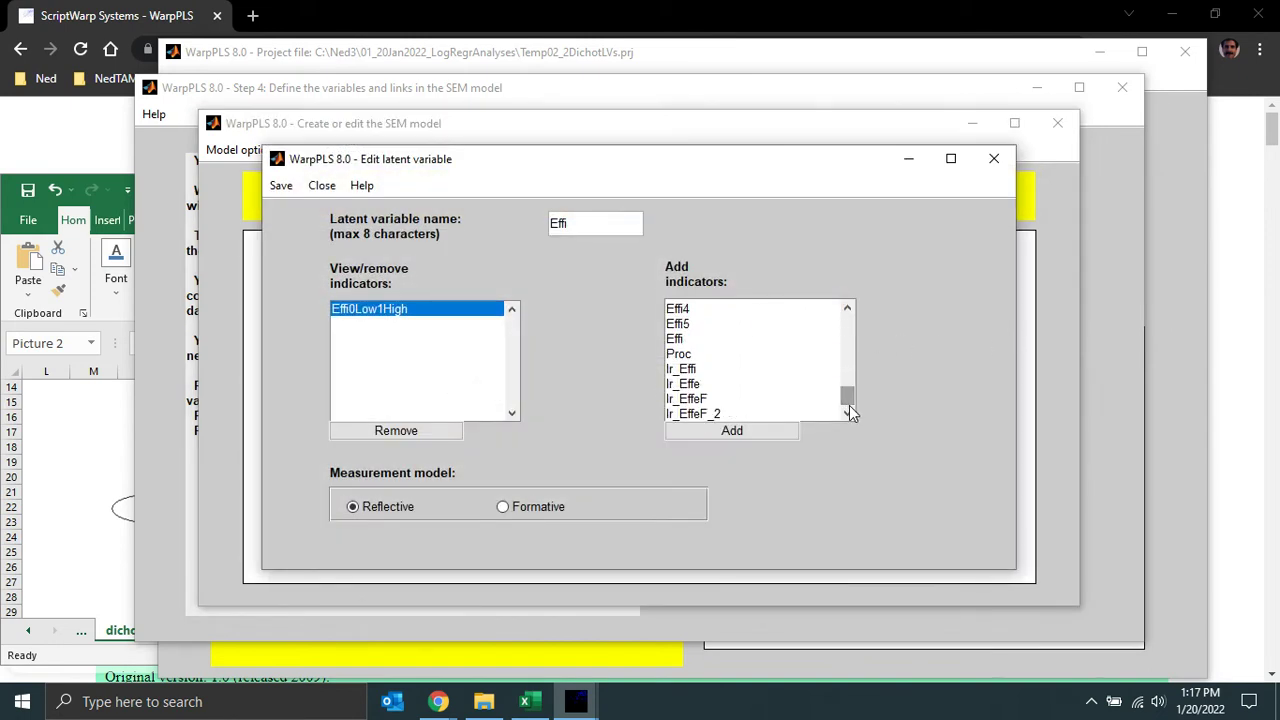
left_click(698, 403)
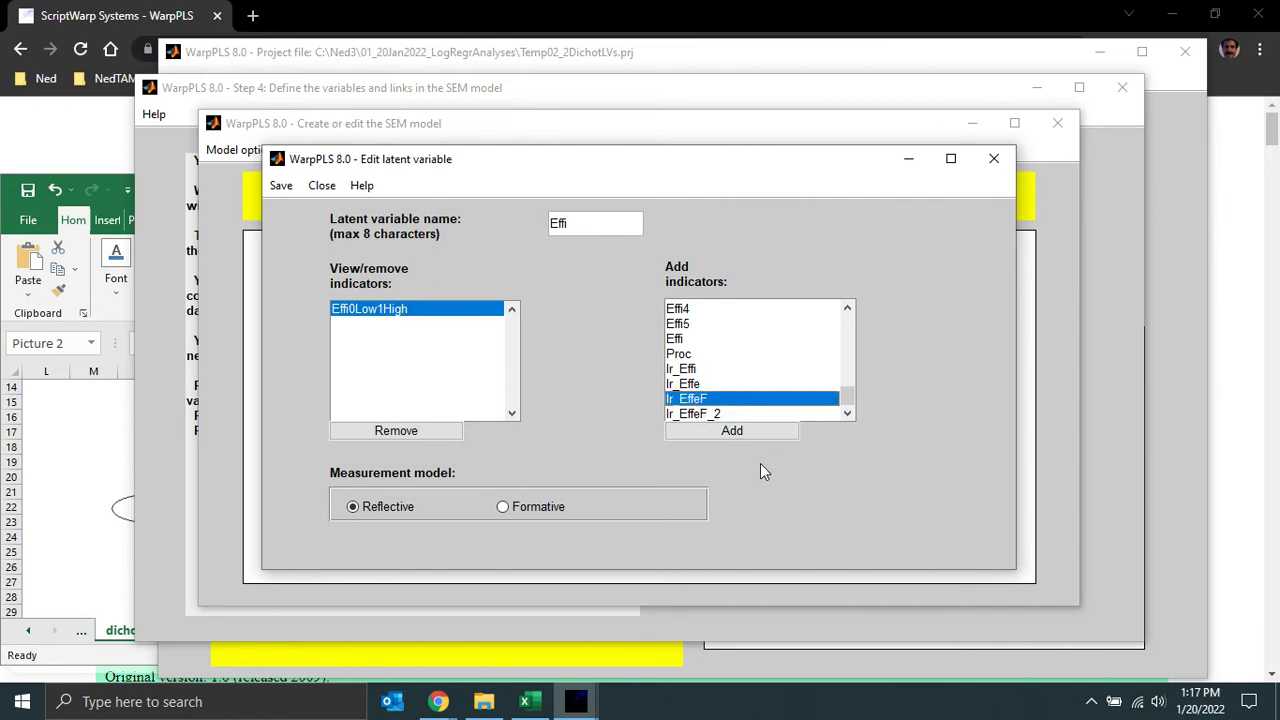
left_click(424, 433)
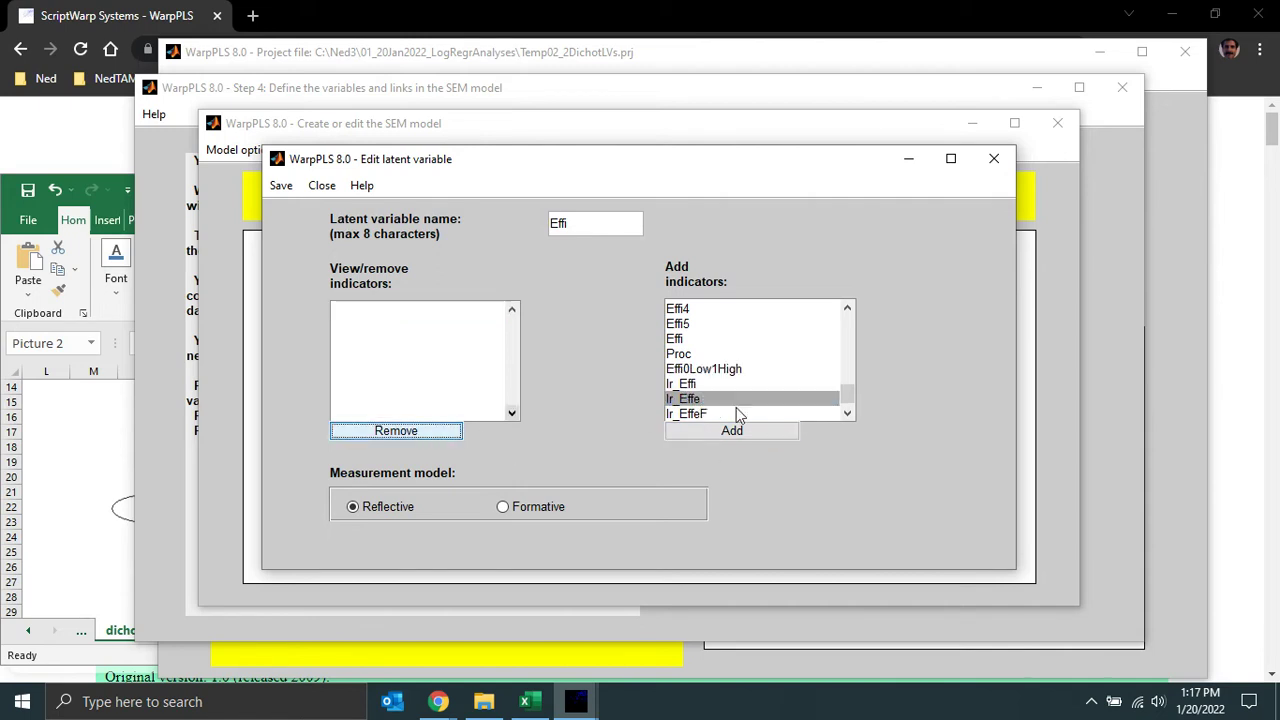
left_click(848, 413)
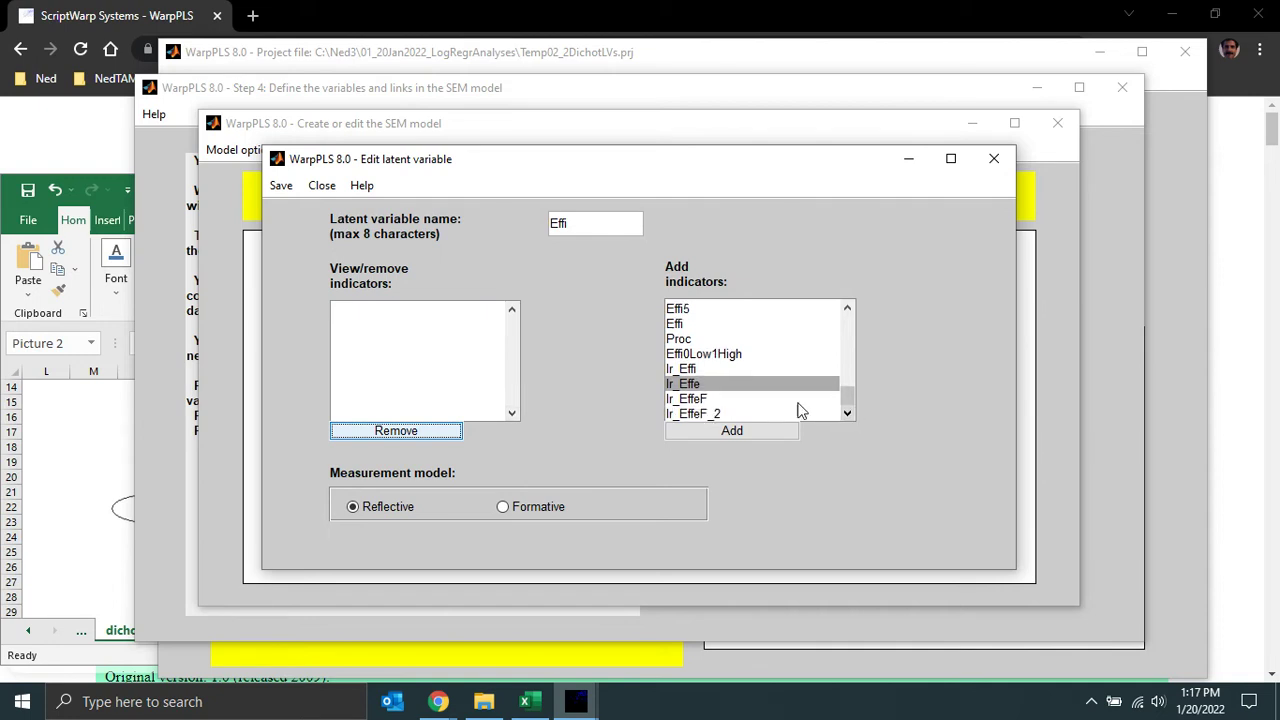
left_click(688, 399)
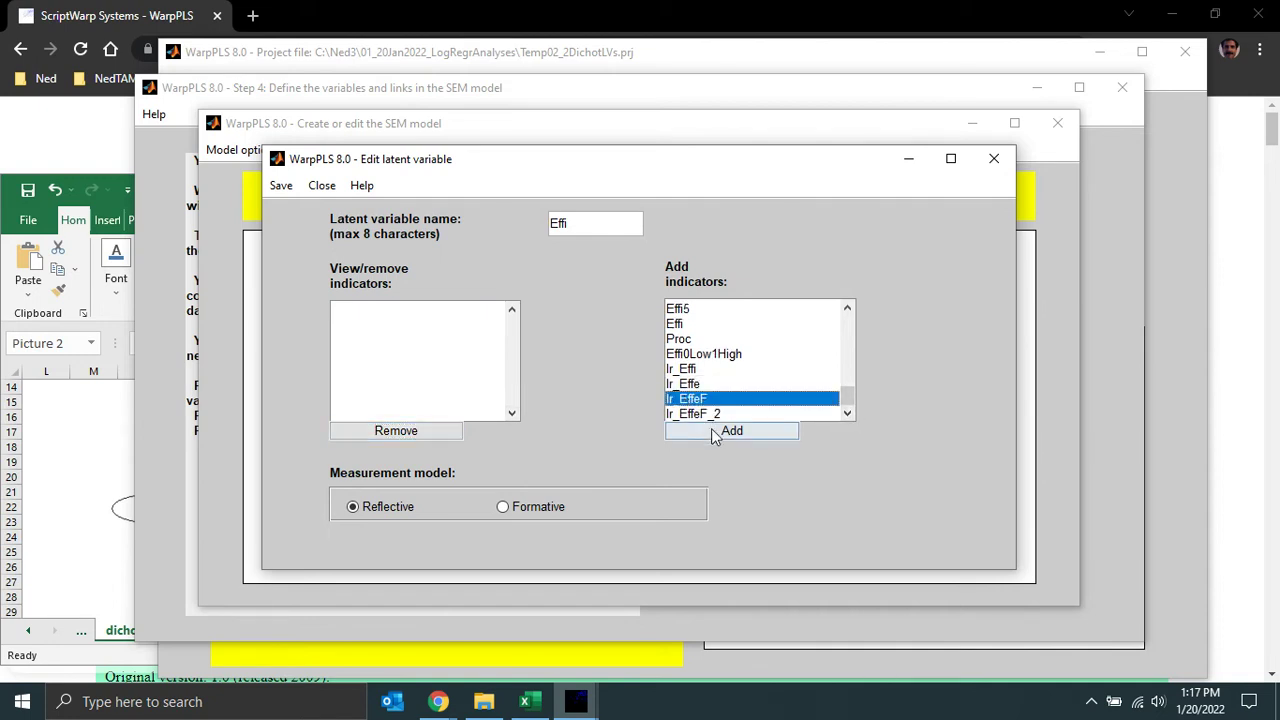
left_click(711, 428)
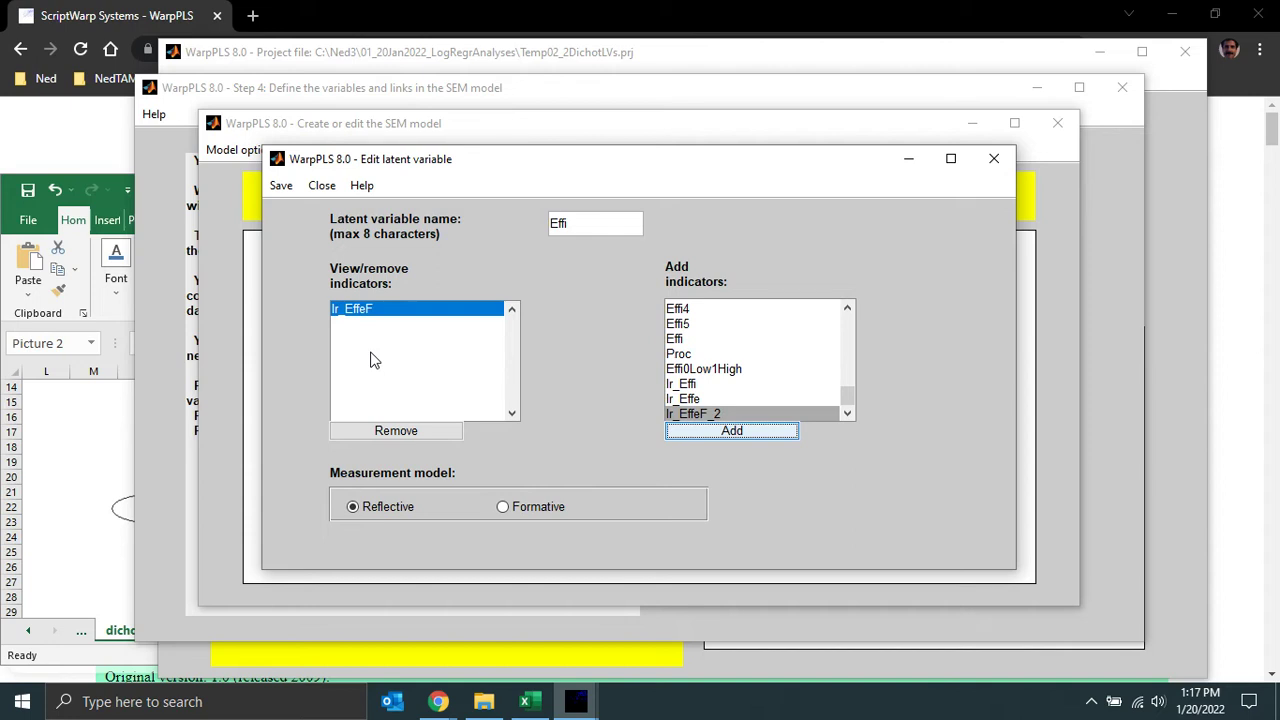
left_click(280, 190)
left_click(300, 206)
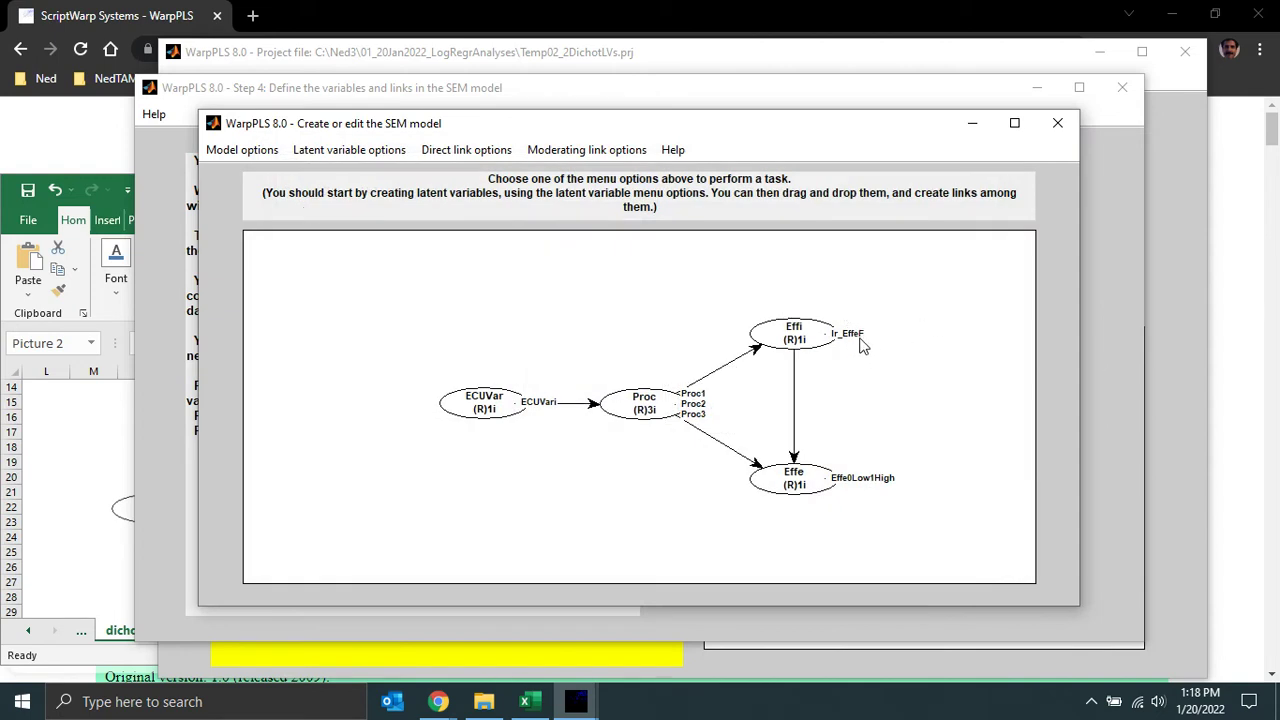
Replace the indicator Effe0Low1High of latent variable Effe with lr_EffeF_2, then save the variable and the model.
left_click(243, 150)
mouse_move(352, 150)
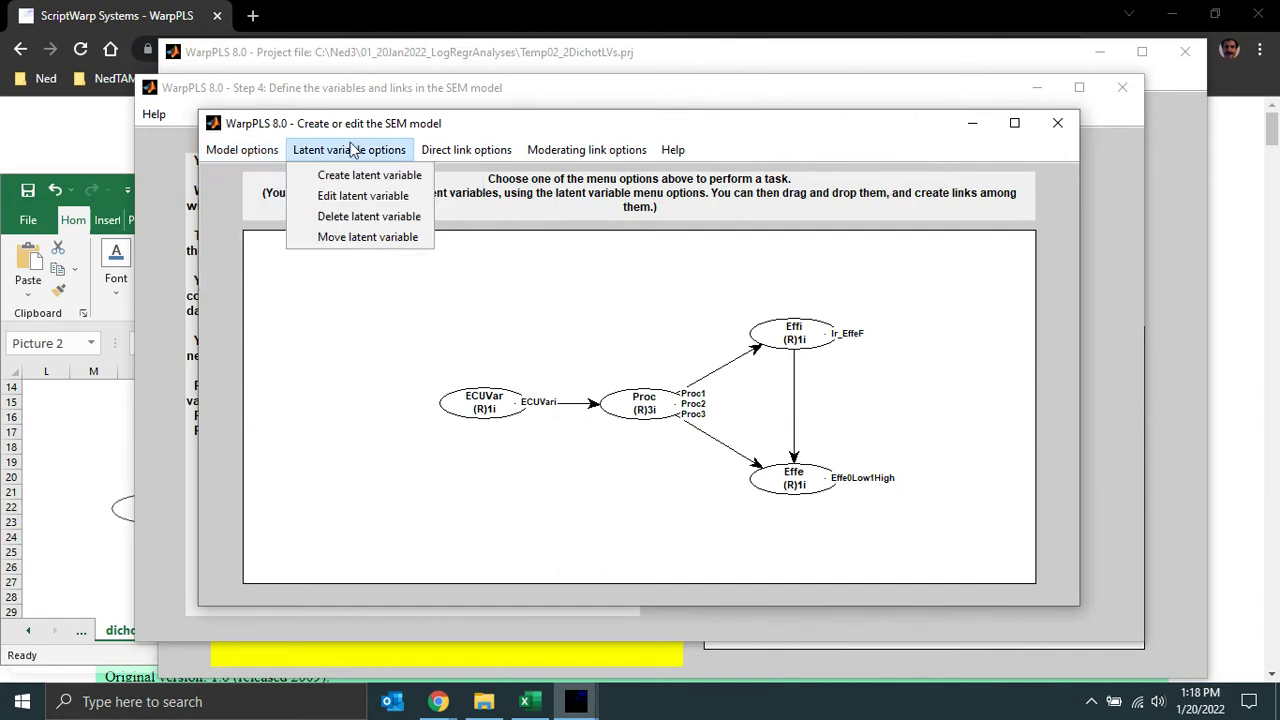
left_click(360, 196)
left_click(795, 481)
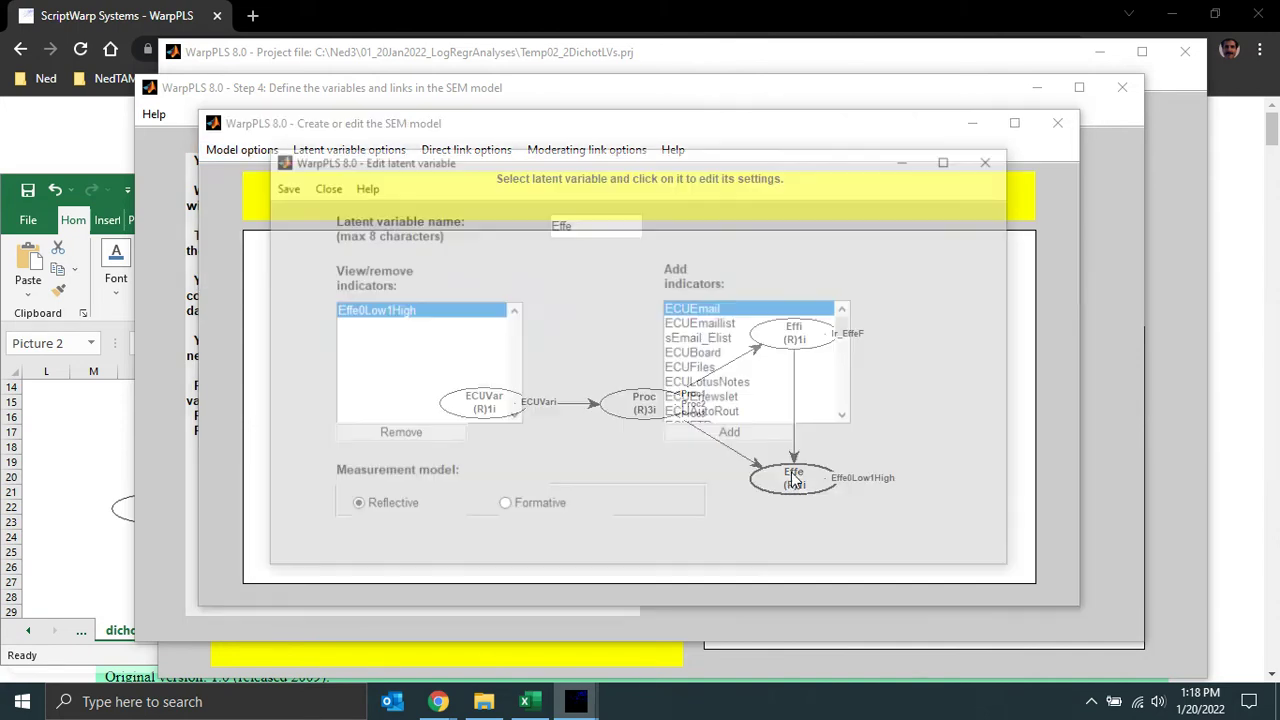
left_click(419, 431)
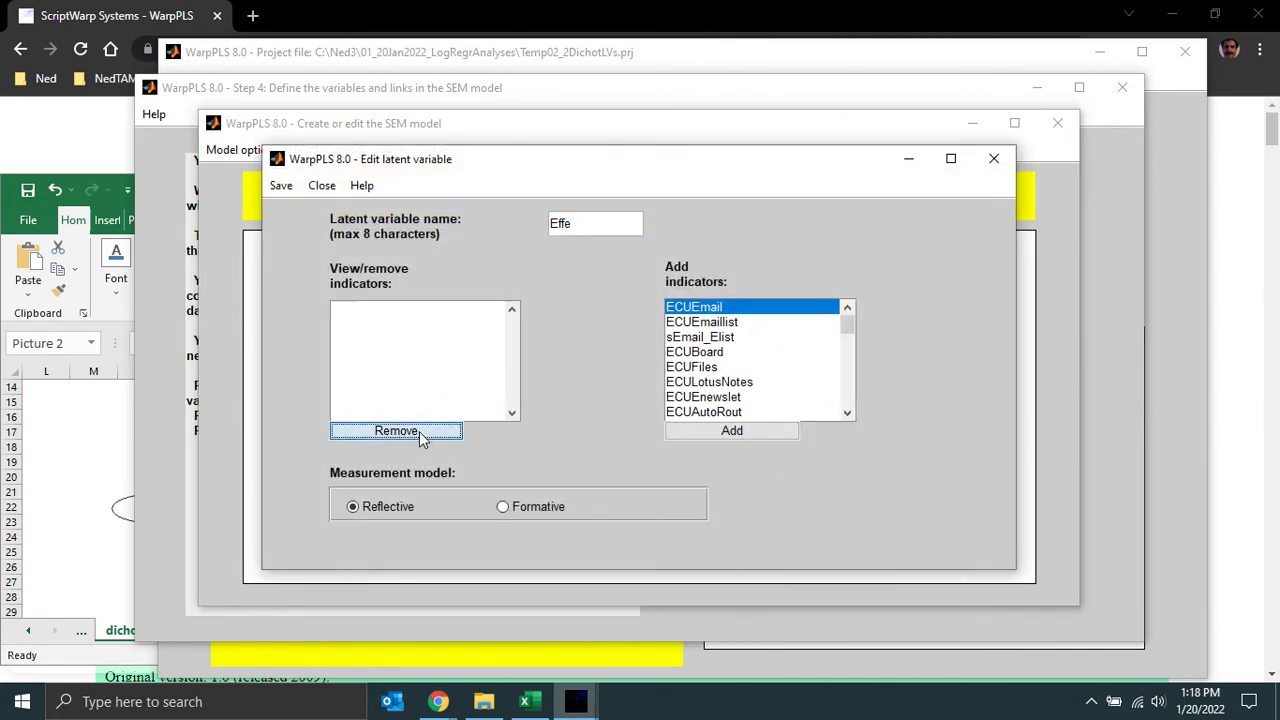
left_click_drag(847, 332, 846, 409)
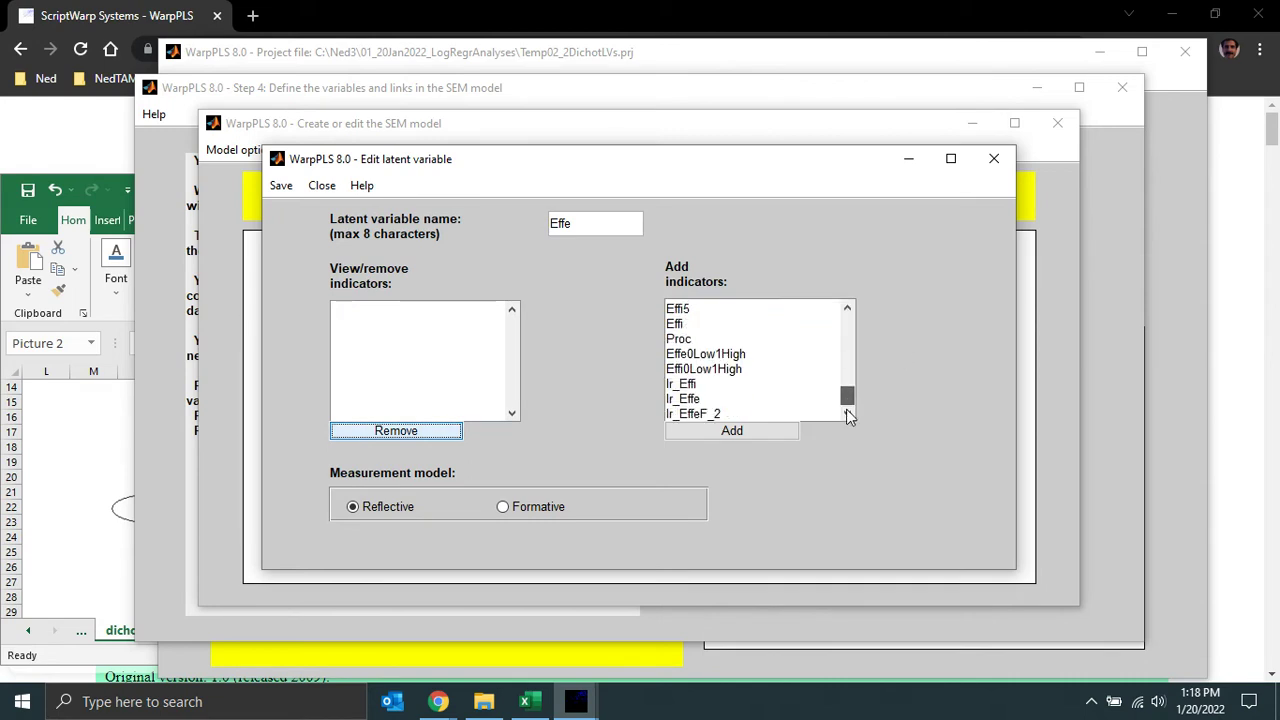
left_click(727, 414)
left_click(738, 438)
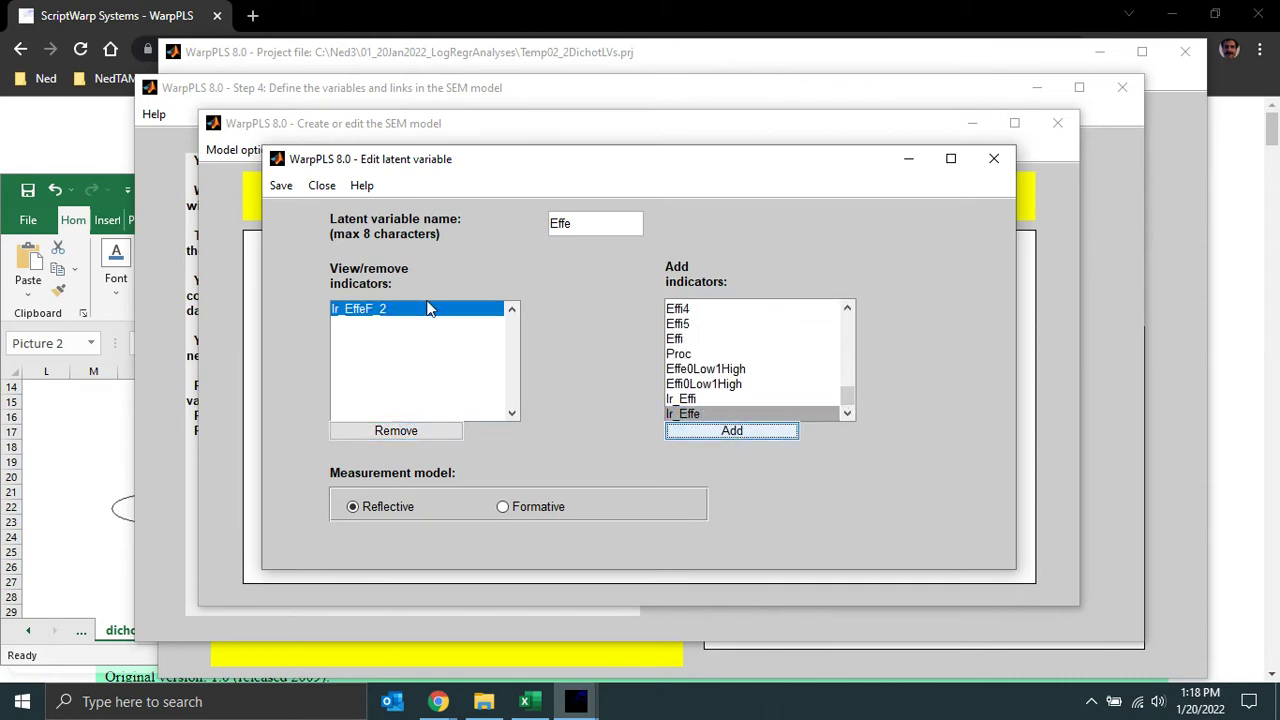
left_click(281, 186)
left_click(296, 205)
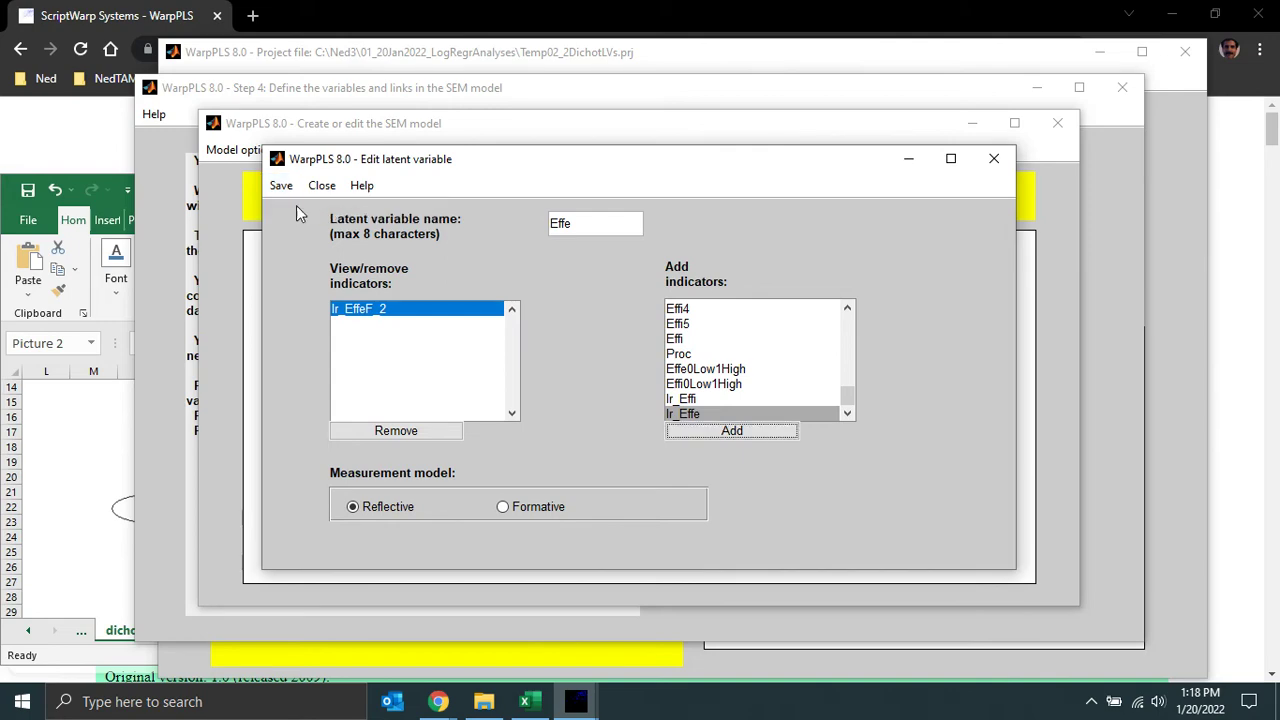
left_click(242, 150)
left_click(253, 178)
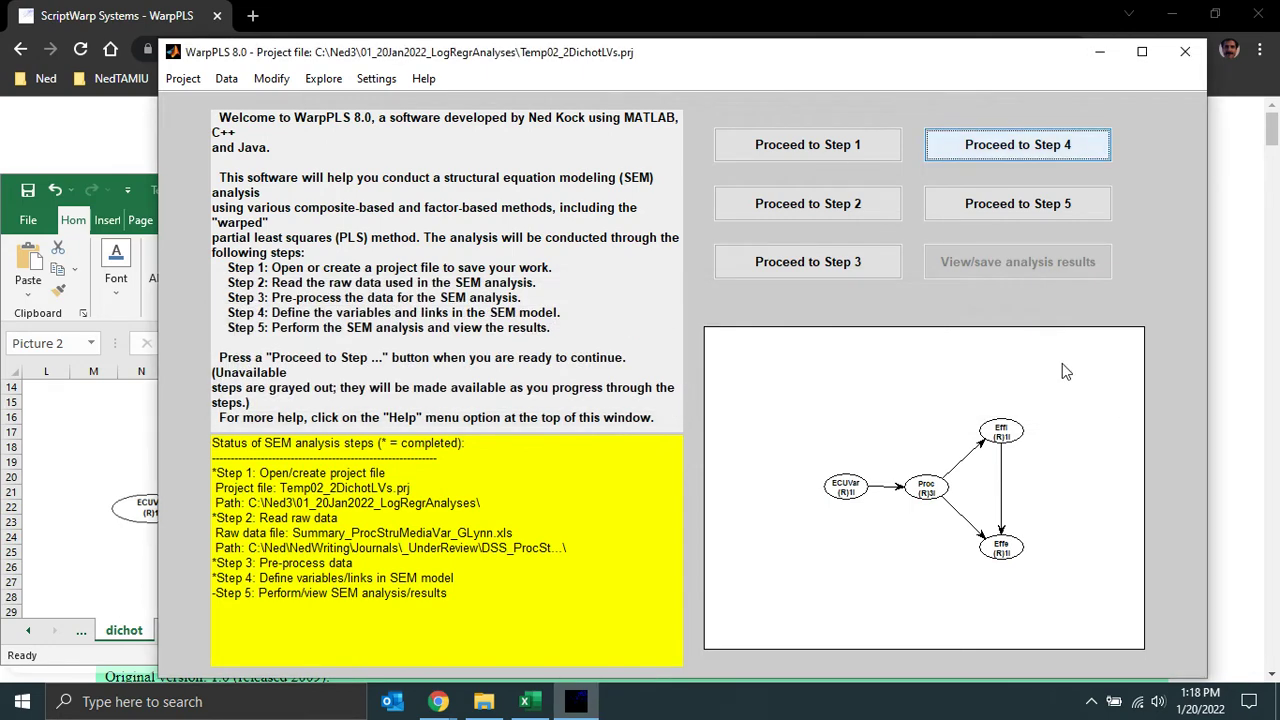
Check the outer model algorithm in the general settings and perform the SEM analysis.
left_click(376, 80)
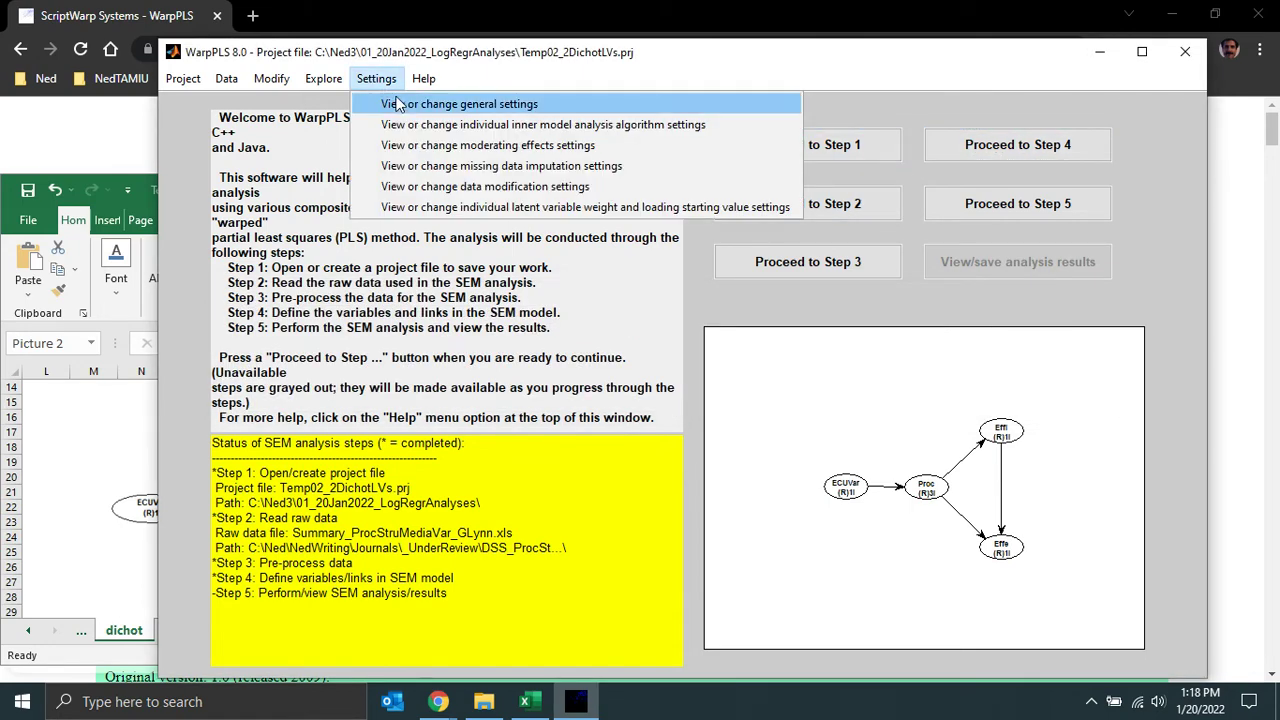
left_click(400, 104)
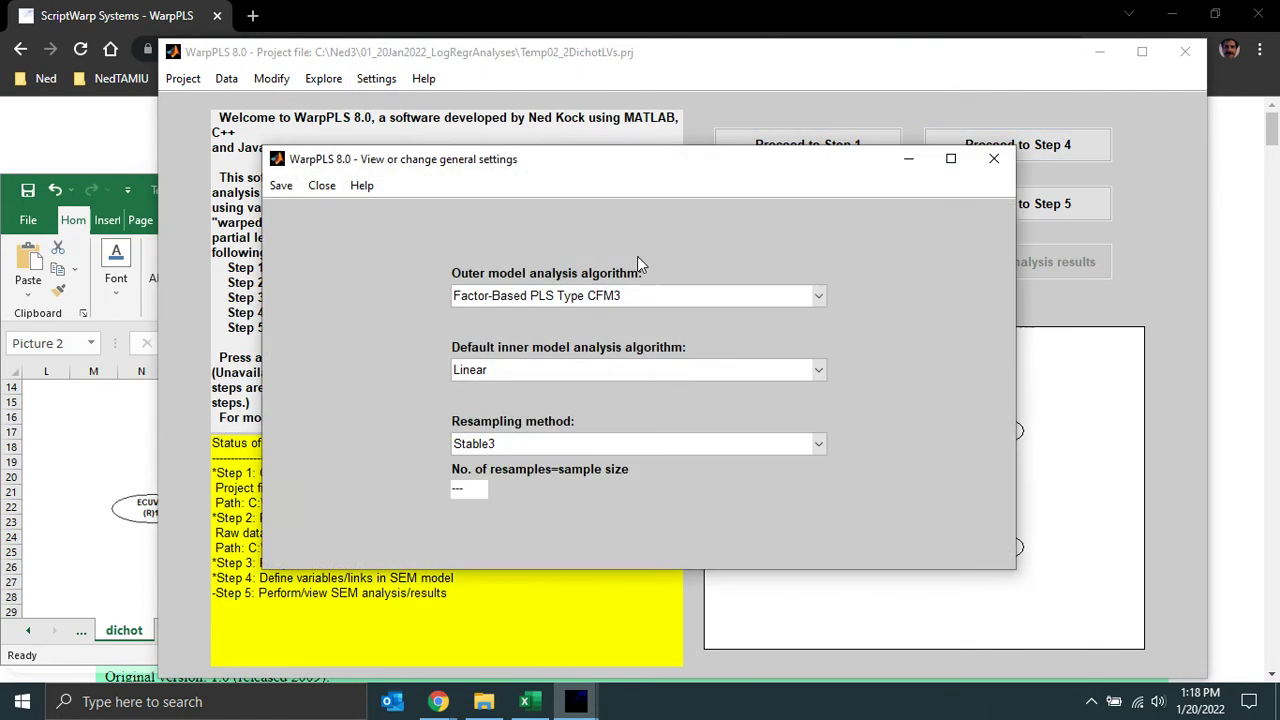
left_click(994, 158)
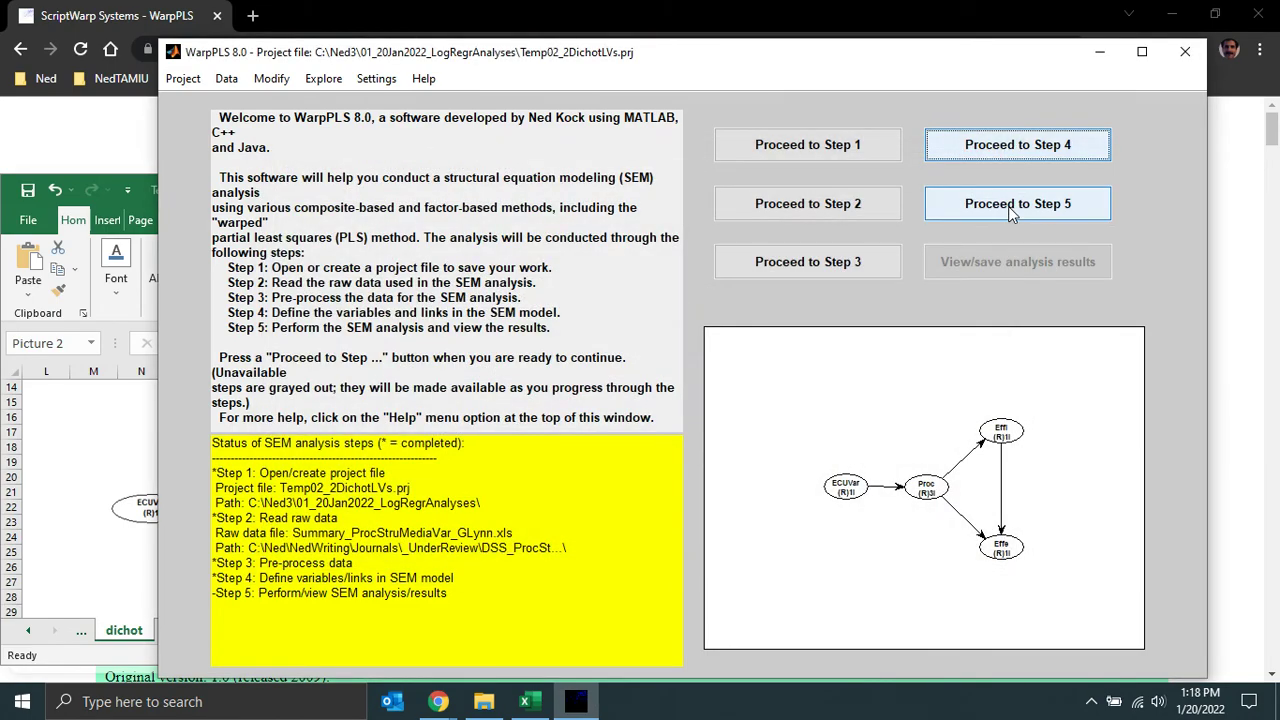
left_click(1008, 206)
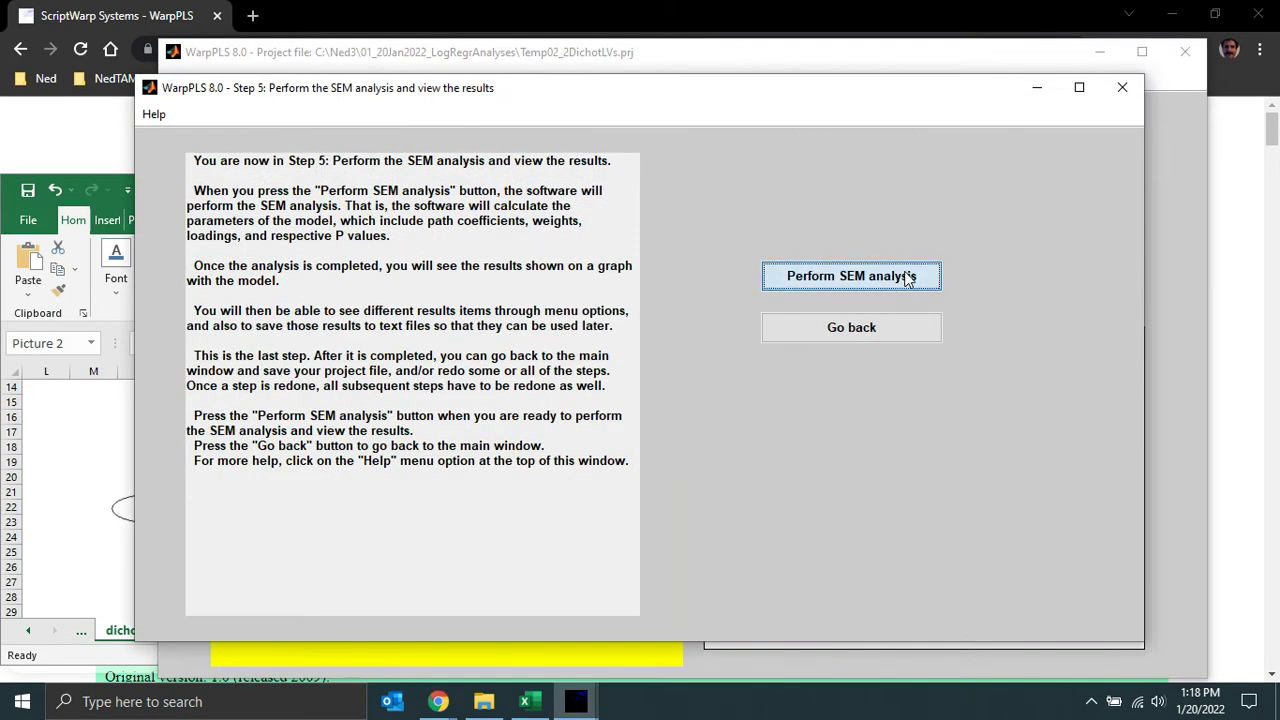
left_click(907, 279)
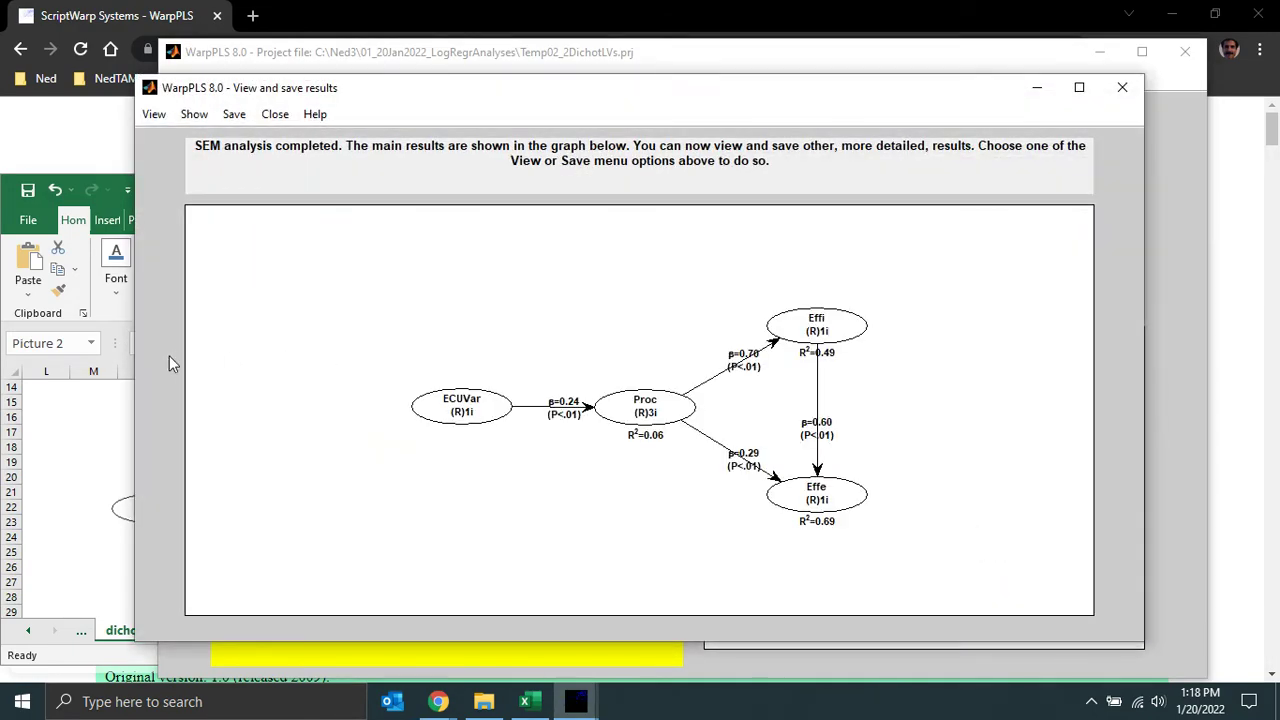
Narrow the results window and compare its path graph with the dichot and LRcomp sheets in the Excel workbook.
left_click_drag(136, 357, 522, 390)
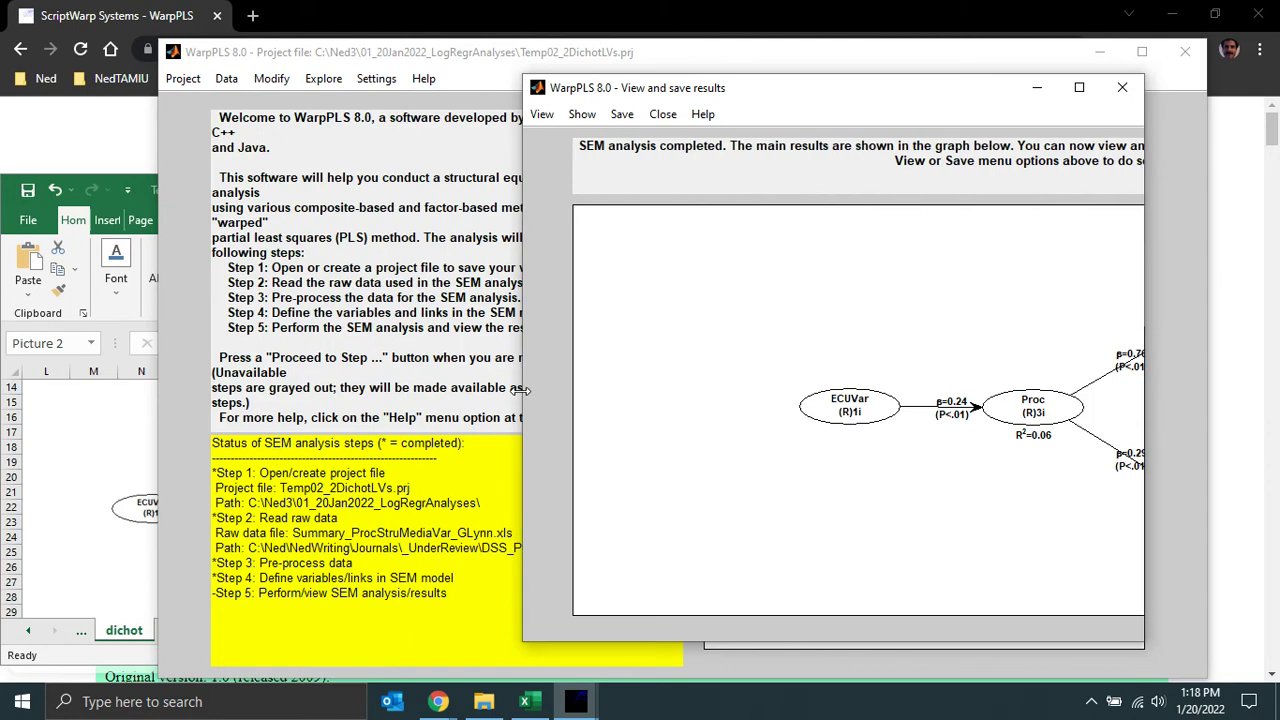
left_click(10, 196)
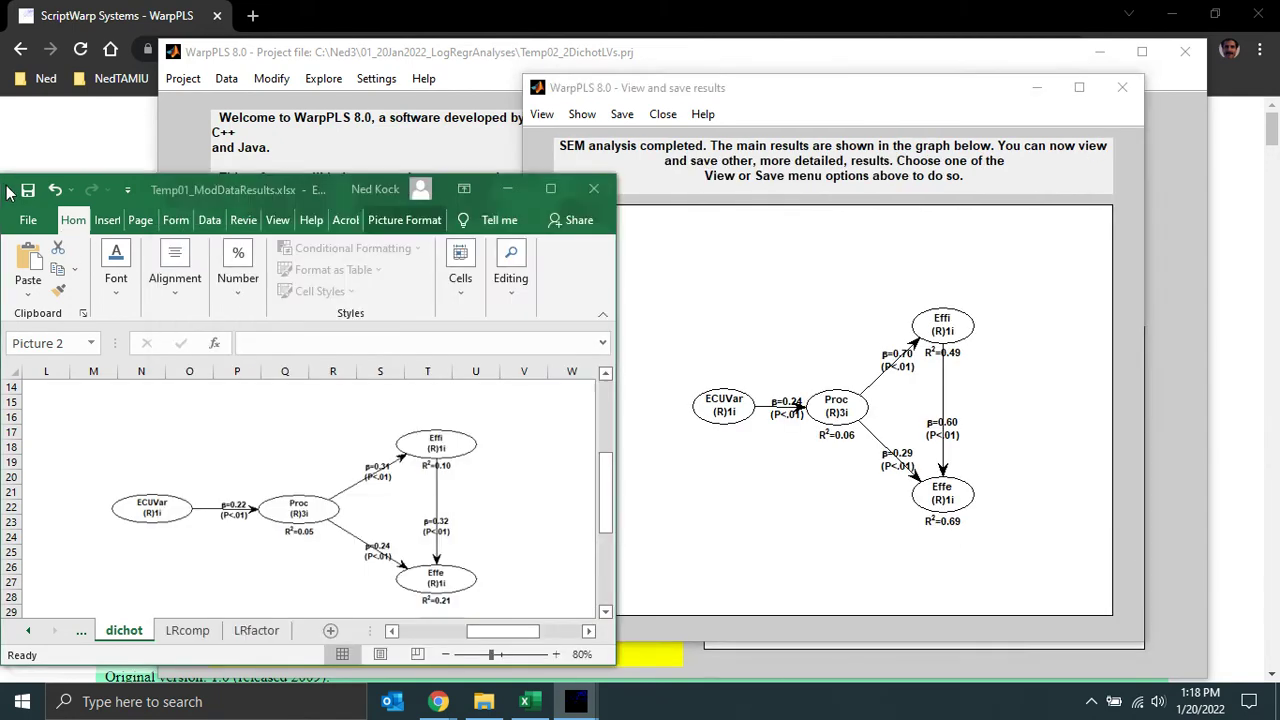
left_click(193, 629)
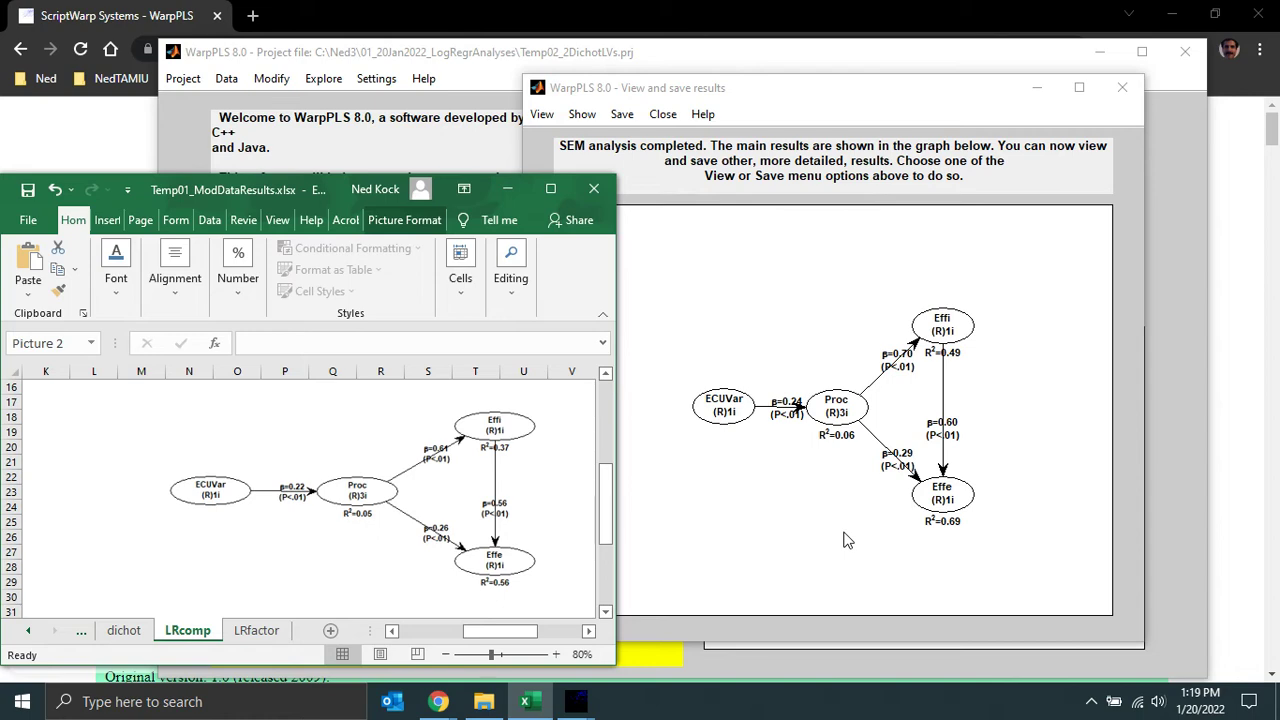
Examine the latent variable coefficients of the new analysis in WarpPLS, then close the results.
left_click(773, 88)
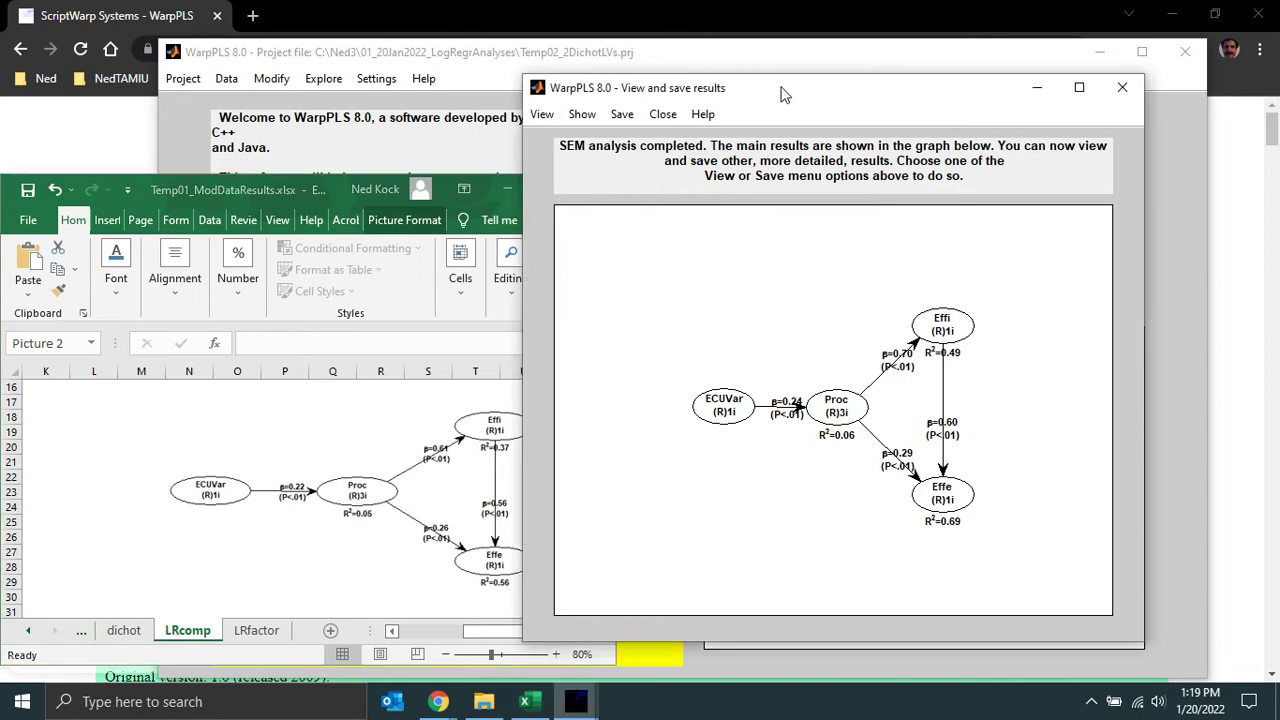
left_click(537, 116)
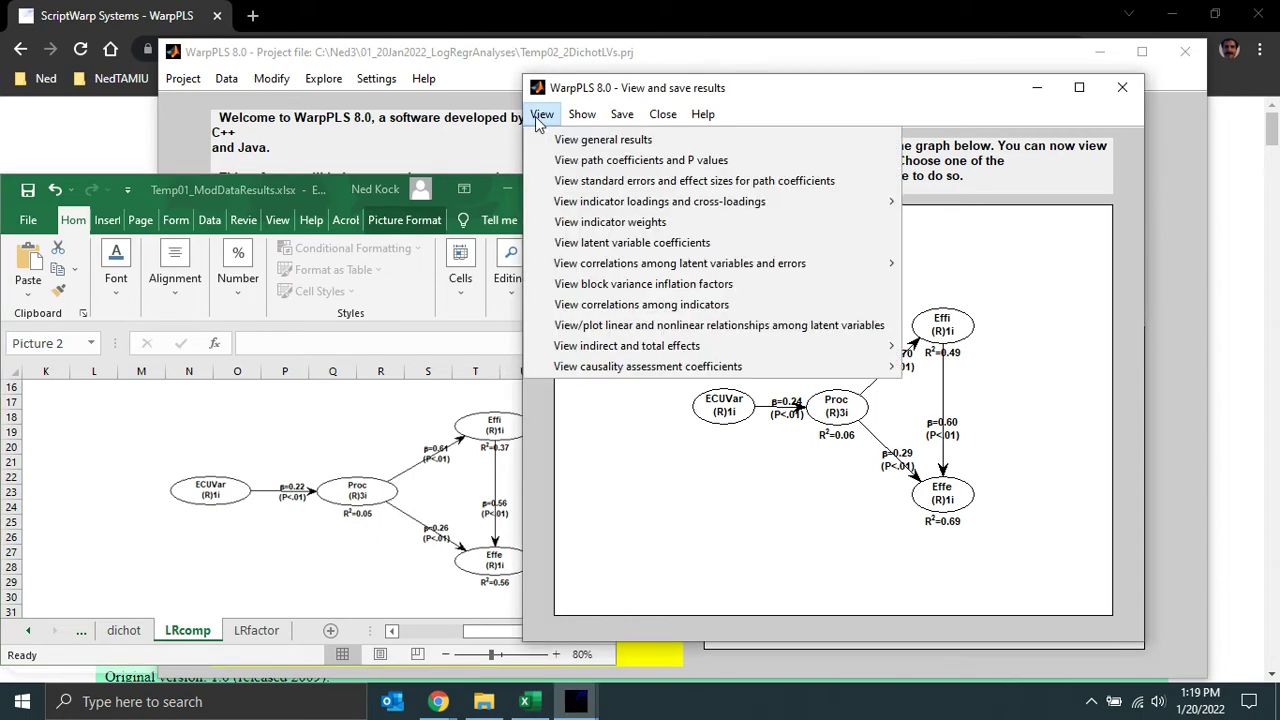
left_click(596, 247)
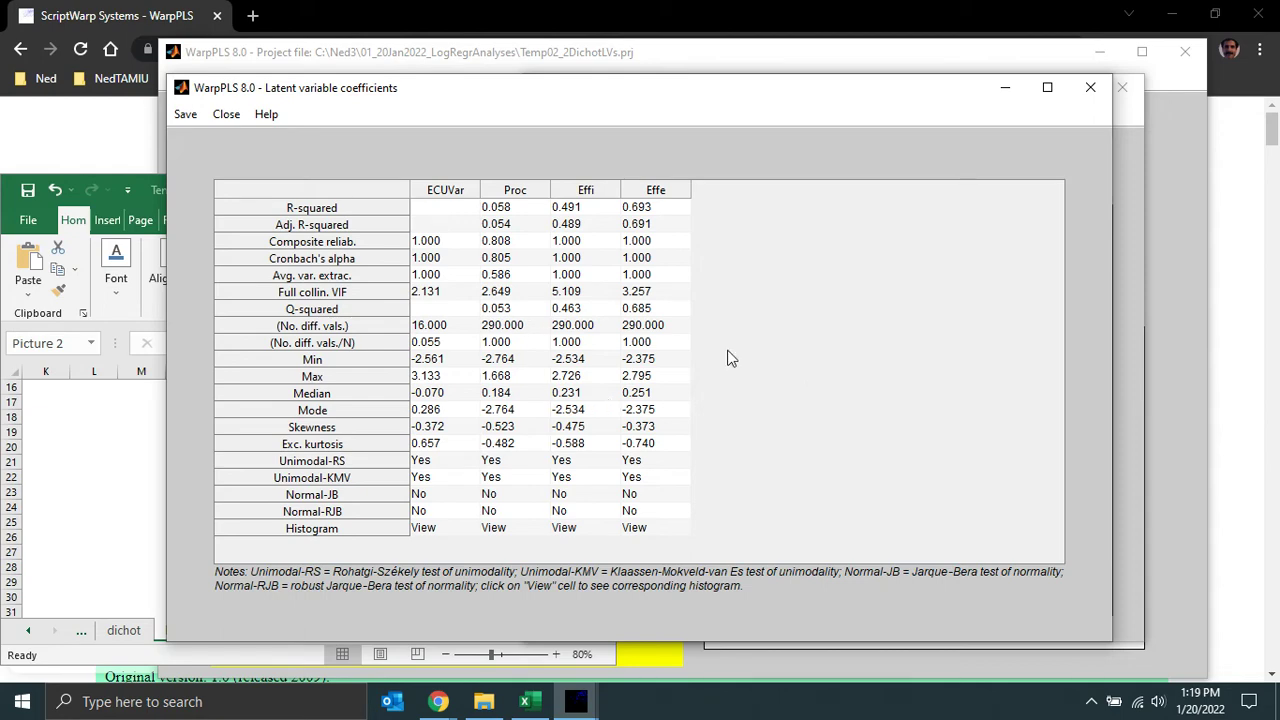
left_click(1090, 87)
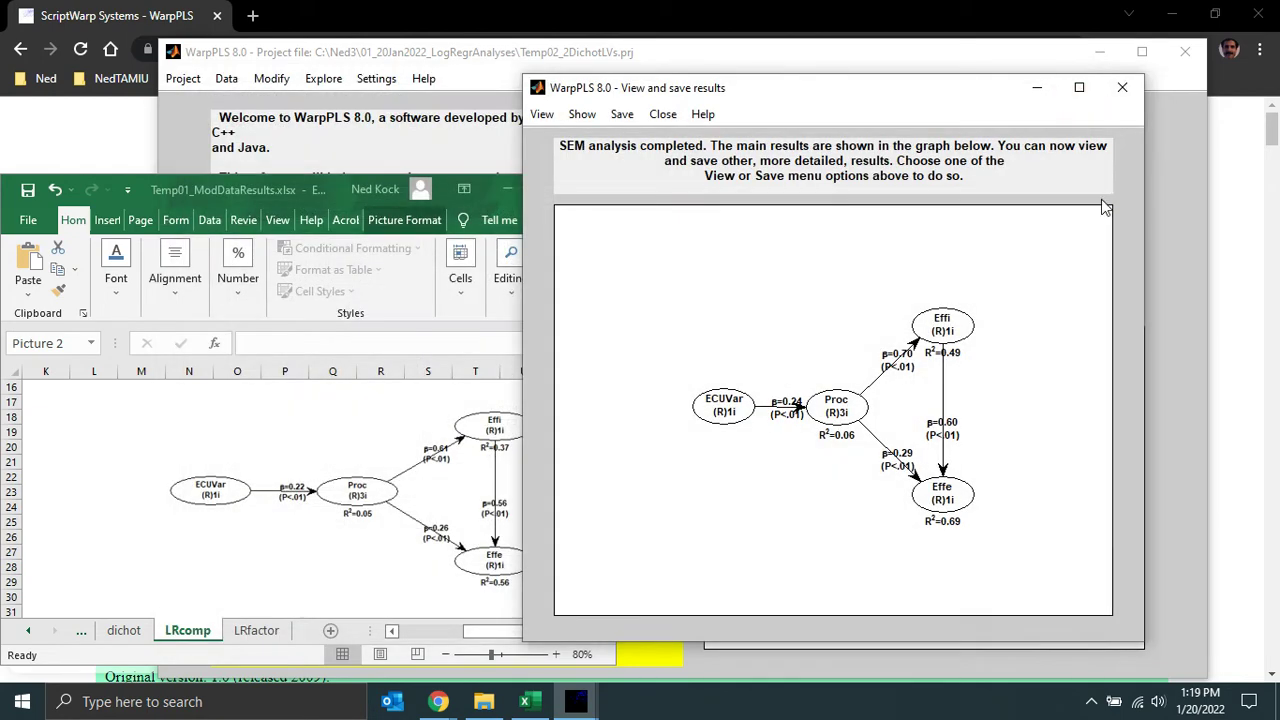
left_click(1124, 92)
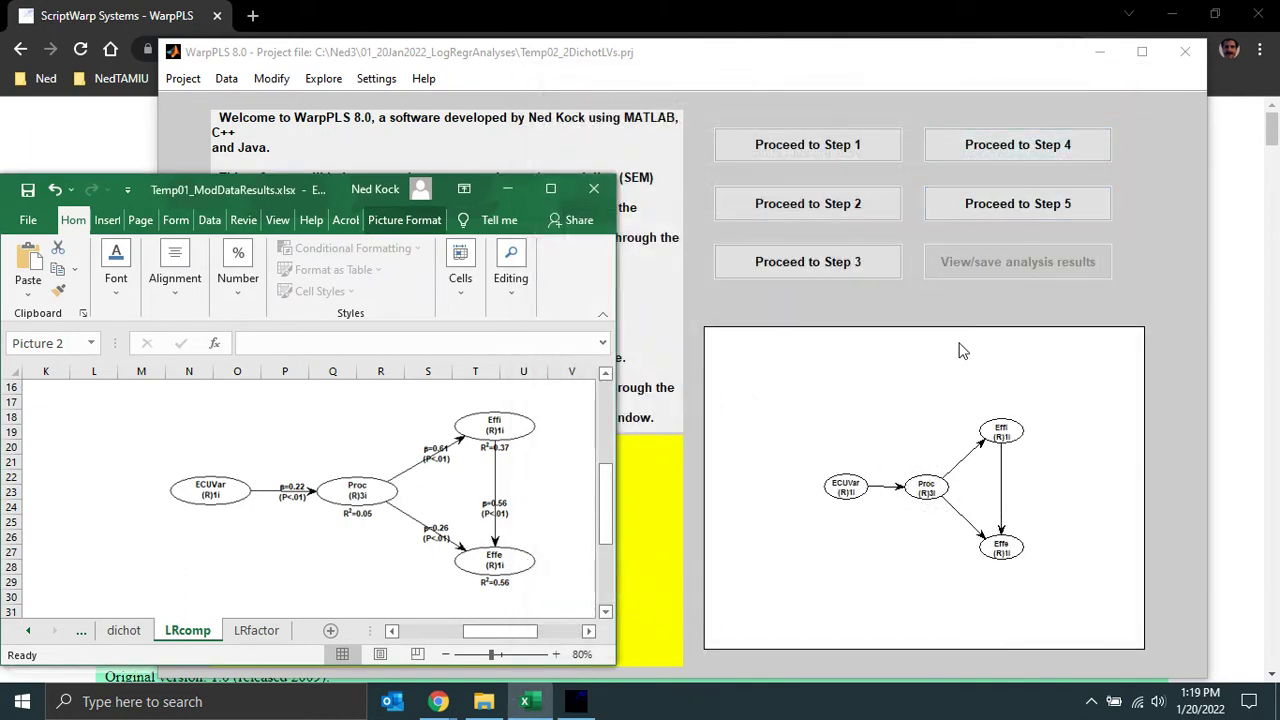
Edit the SEM model, replacing latent variable Effi's indicator lr_EffeF with Effi0Low1High, and save the variable.
left_click(1130, 438)
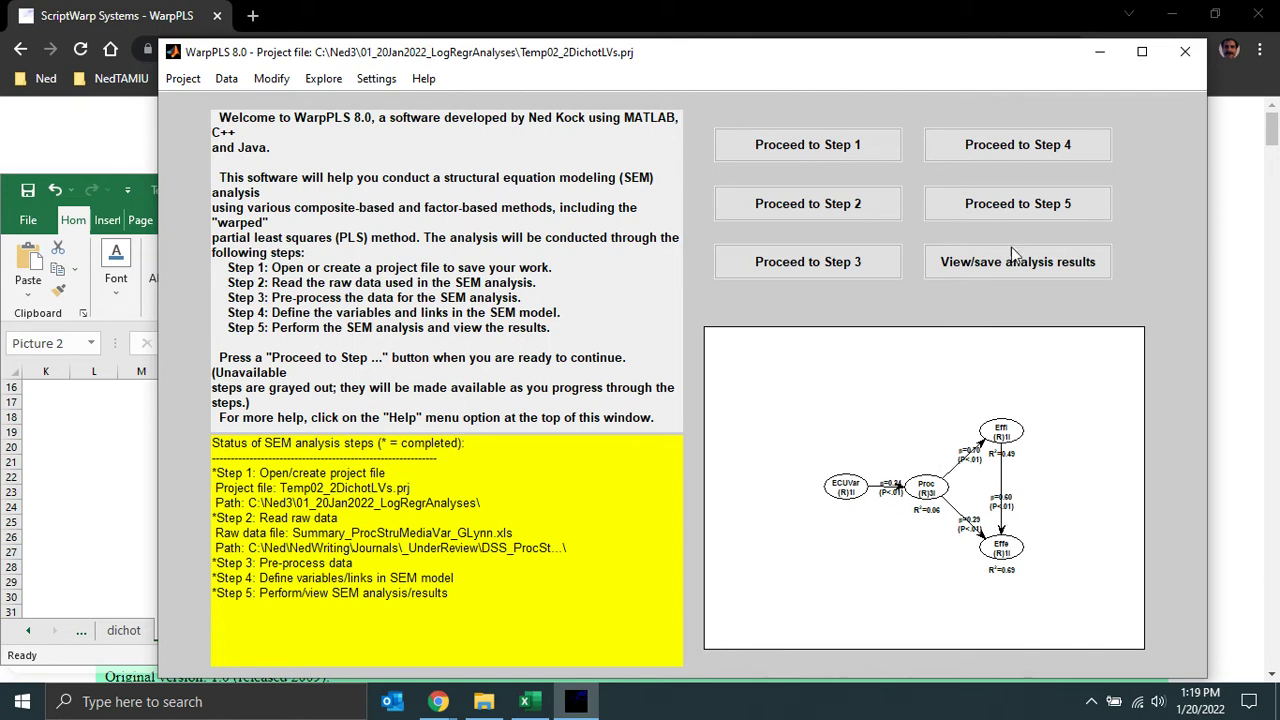
left_click(989, 145)
left_click(863, 260)
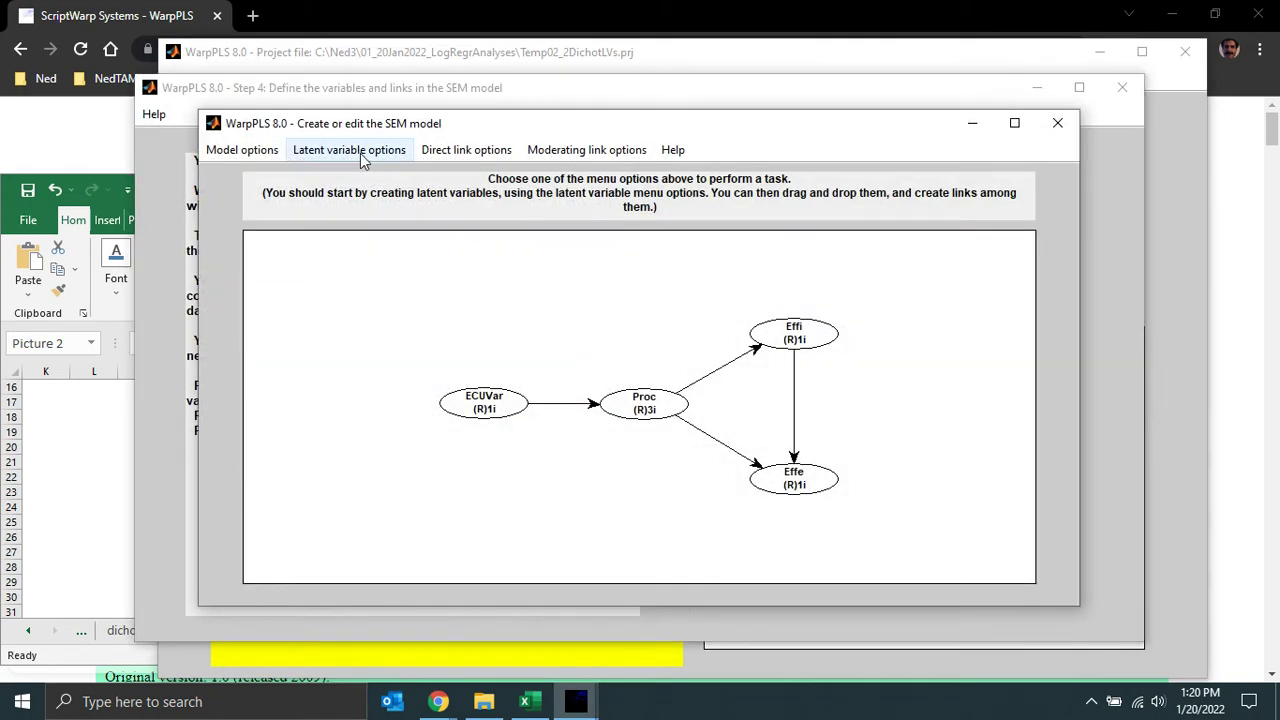
left_click(363, 155)
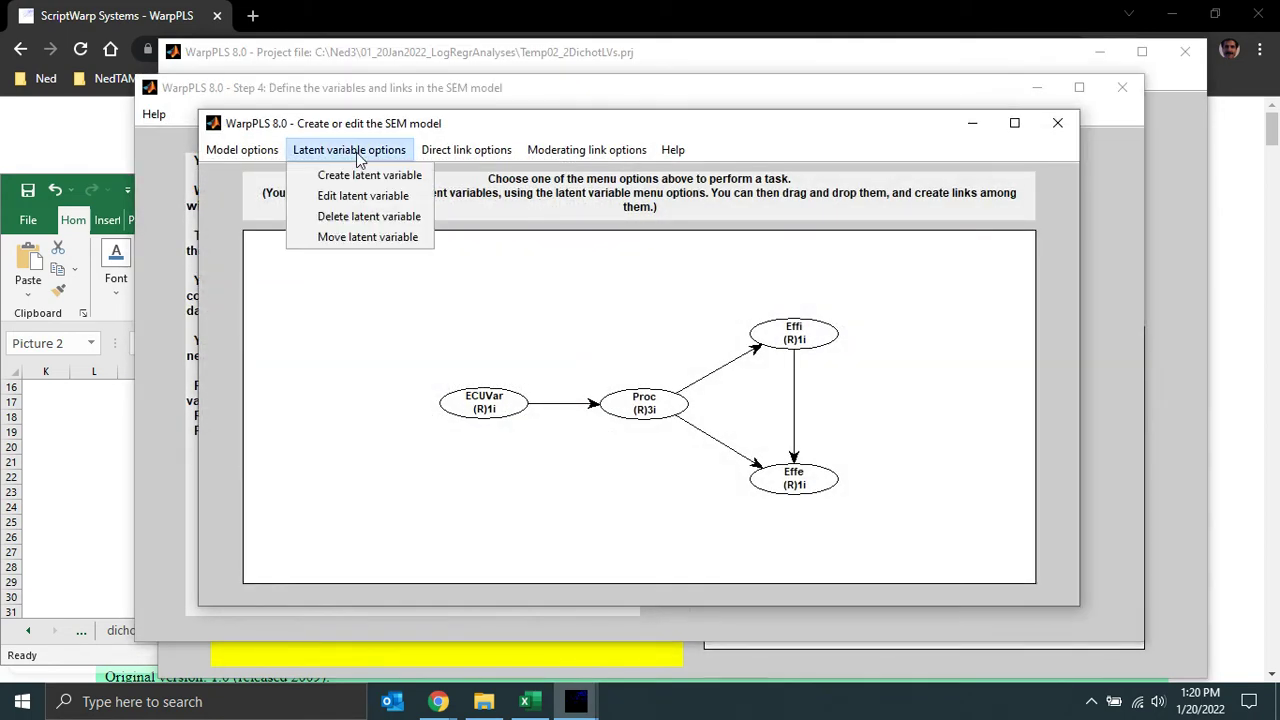
left_click(352, 197)
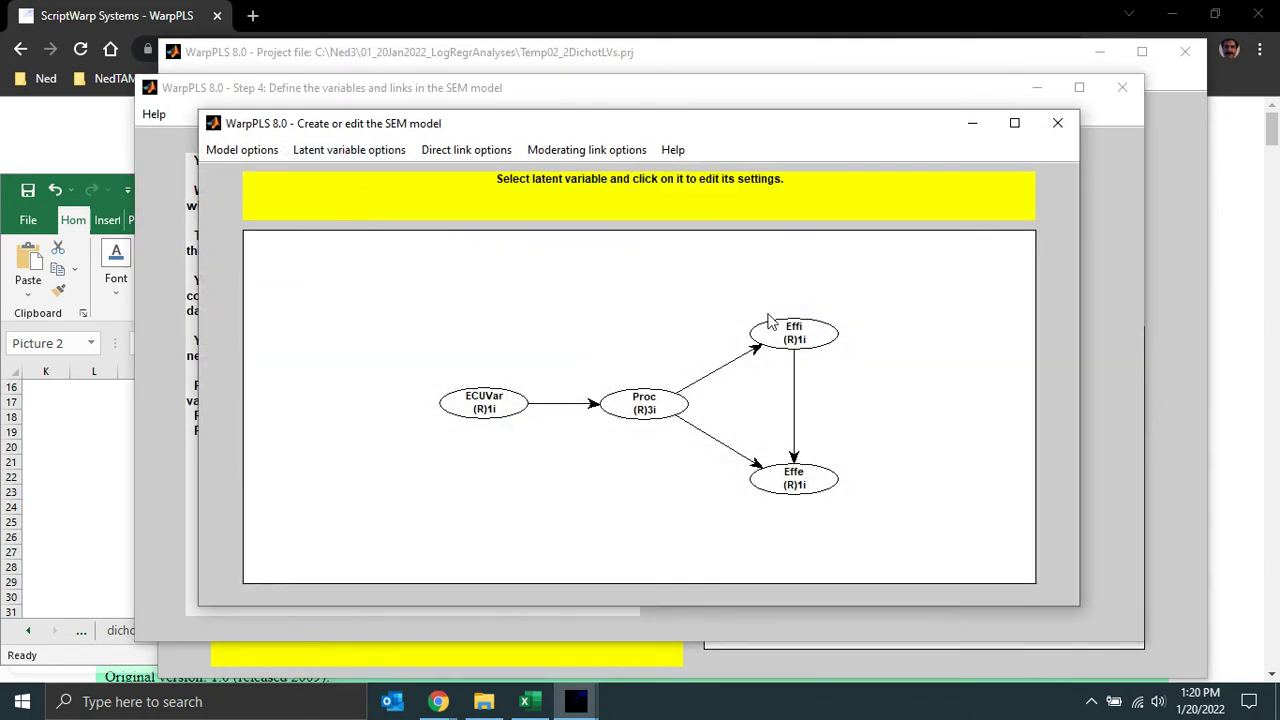
left_click(800, 346)
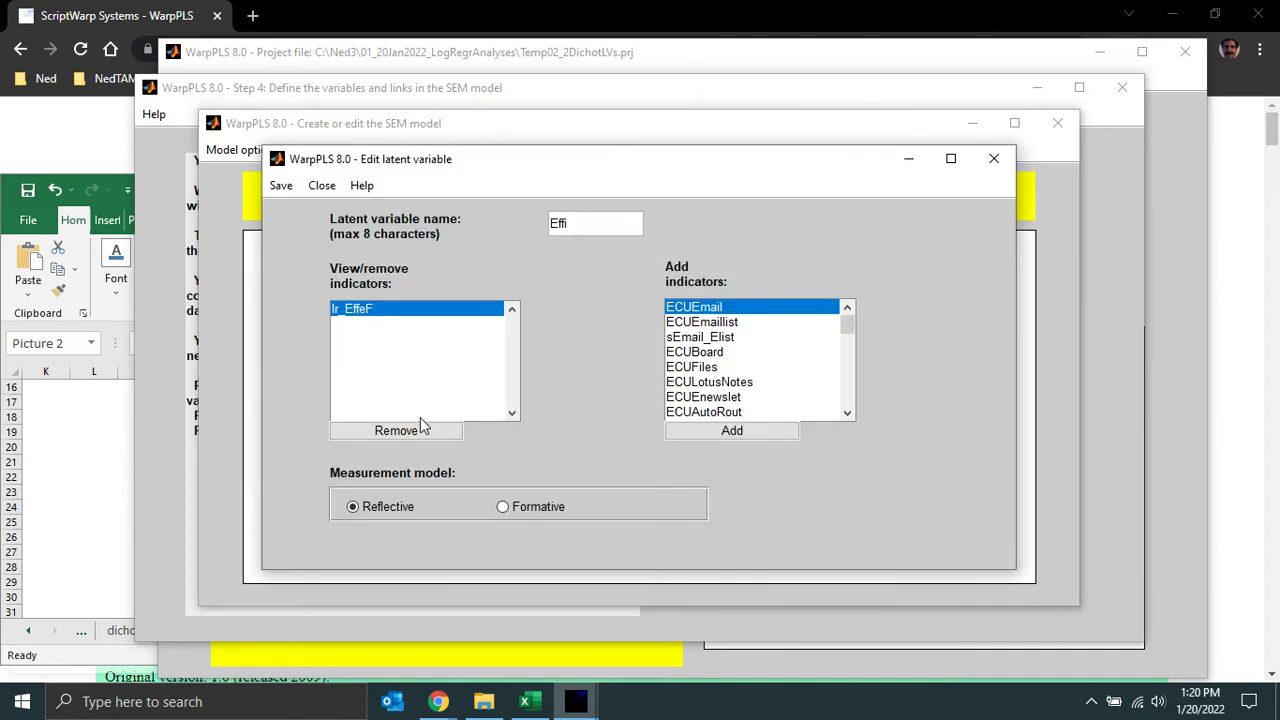
left_click(420, 428)
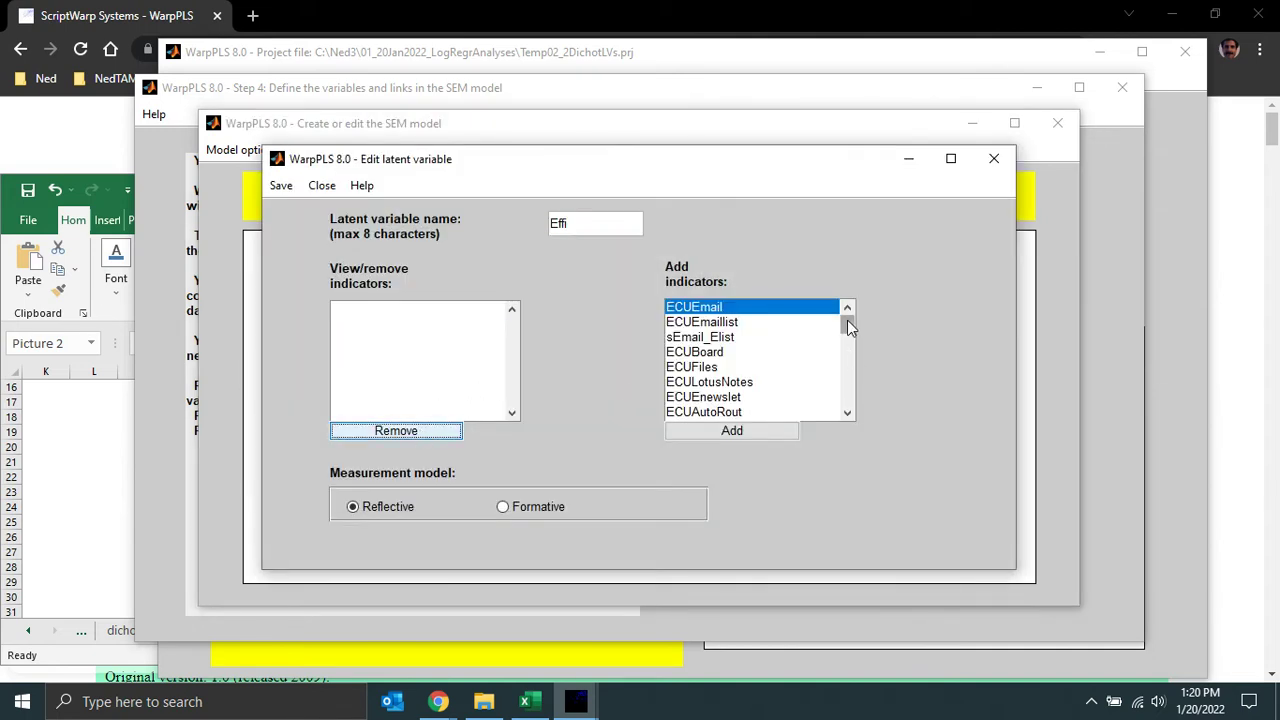
left_click_drag(848, 327, 848, 400)
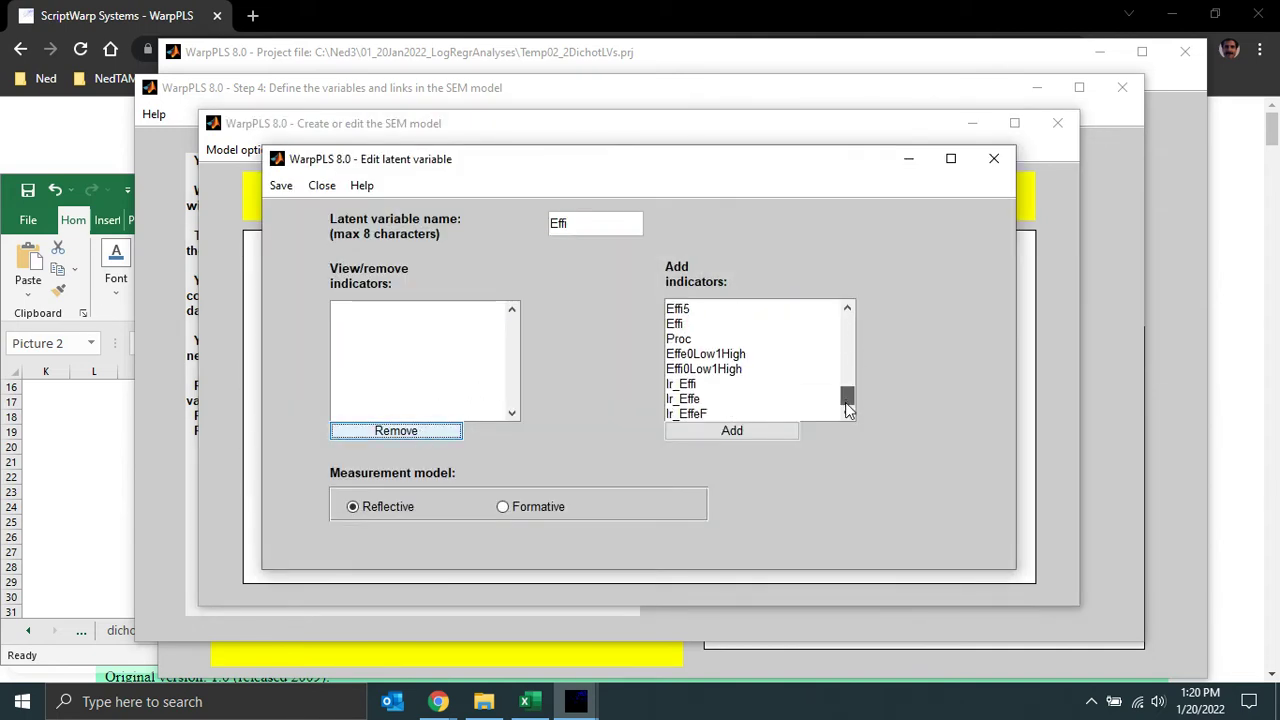
left_click(704, 353)
left_click(705, 369)
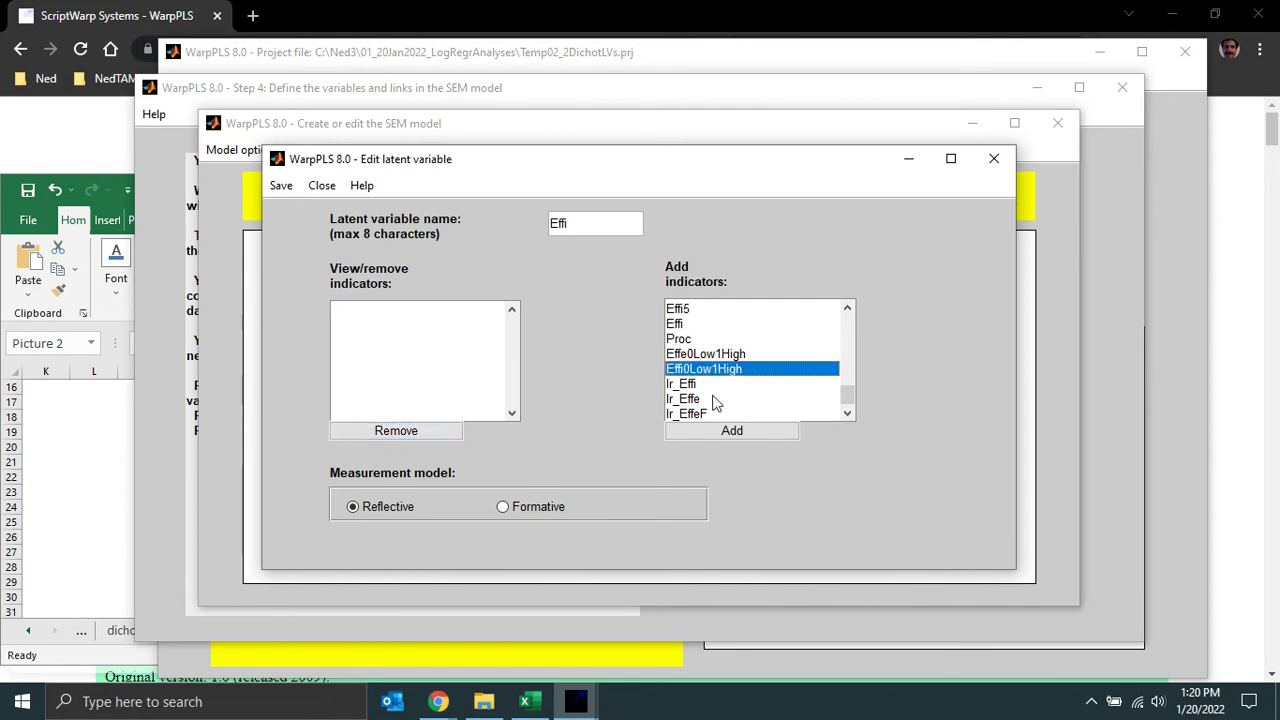
left_click(732, 430)
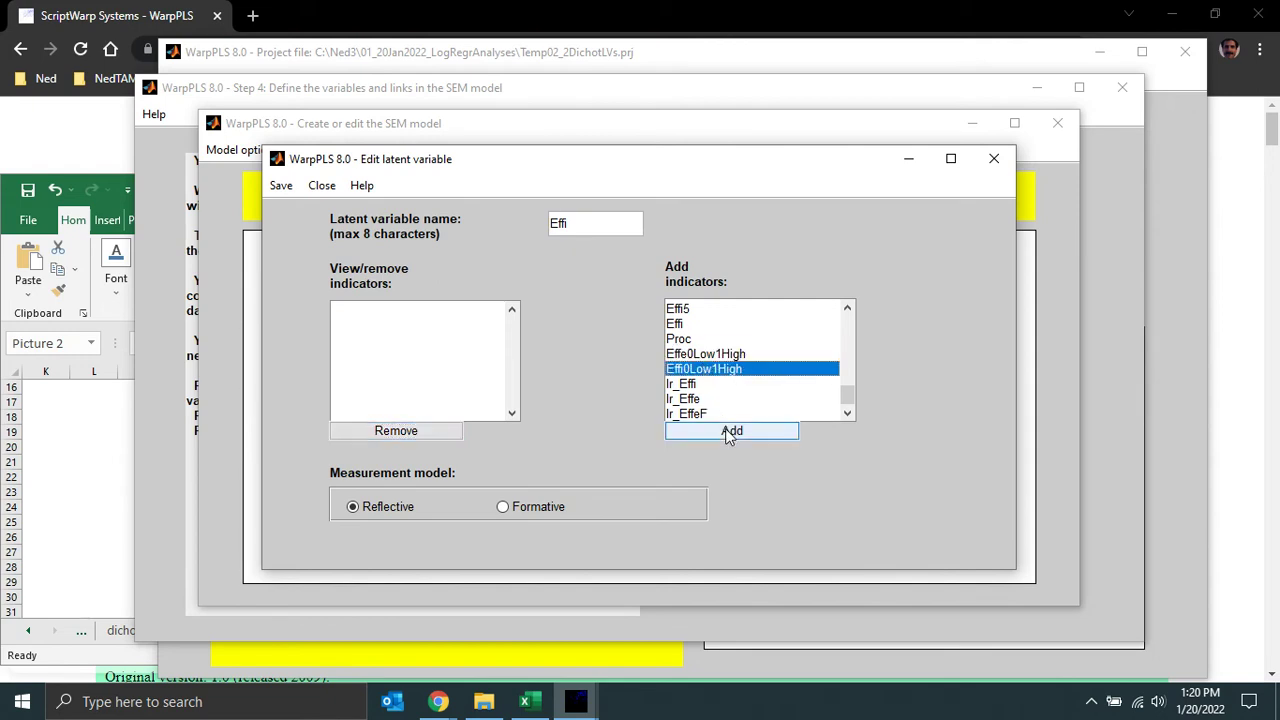
left_click(281, 186)
left_click(302, 206)
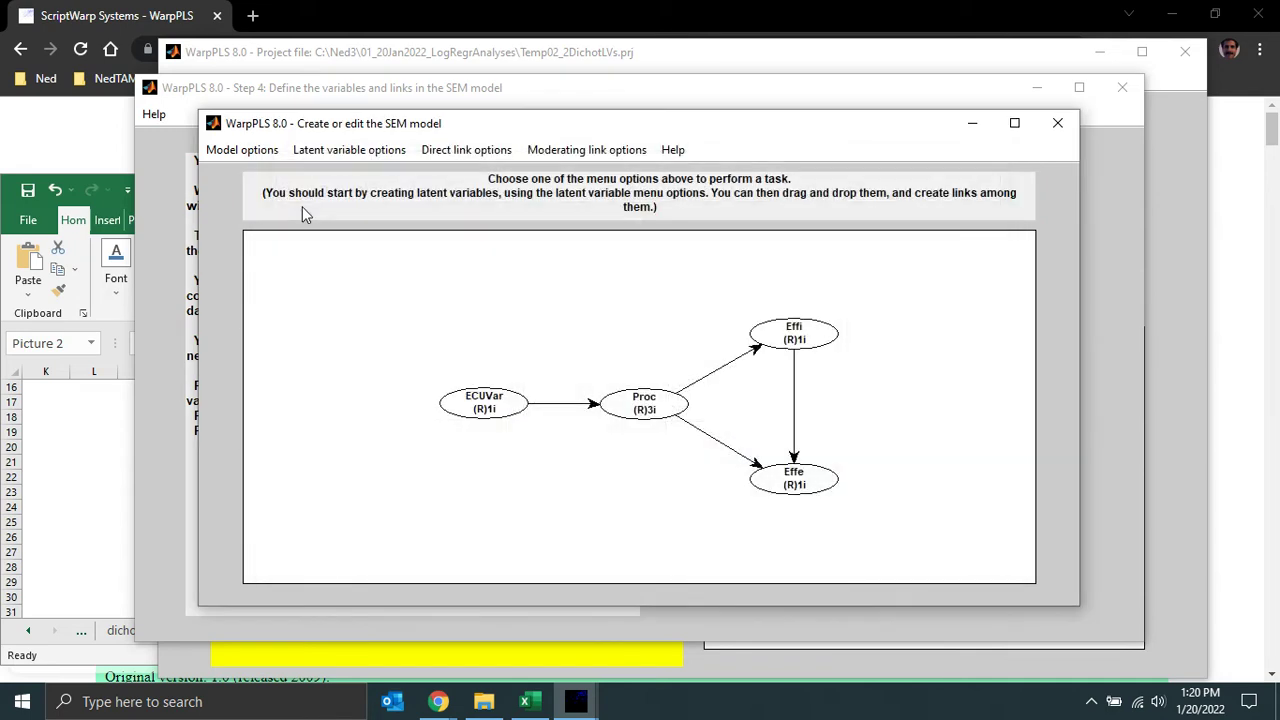
Replace the indicator lr_EffeF_2 of latent variable Effe with Effe0Low1High and save the variable.
left_click(360, 150)
left_click(366, 195)
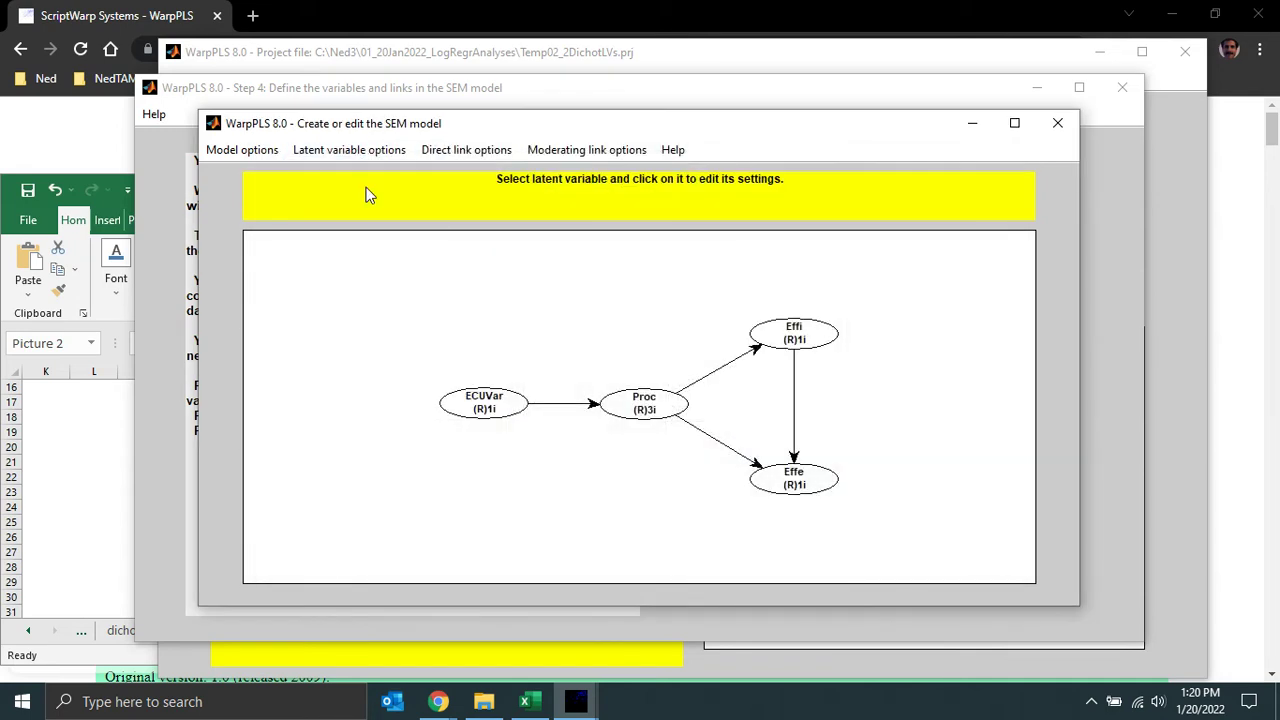
left_click(793, 480)
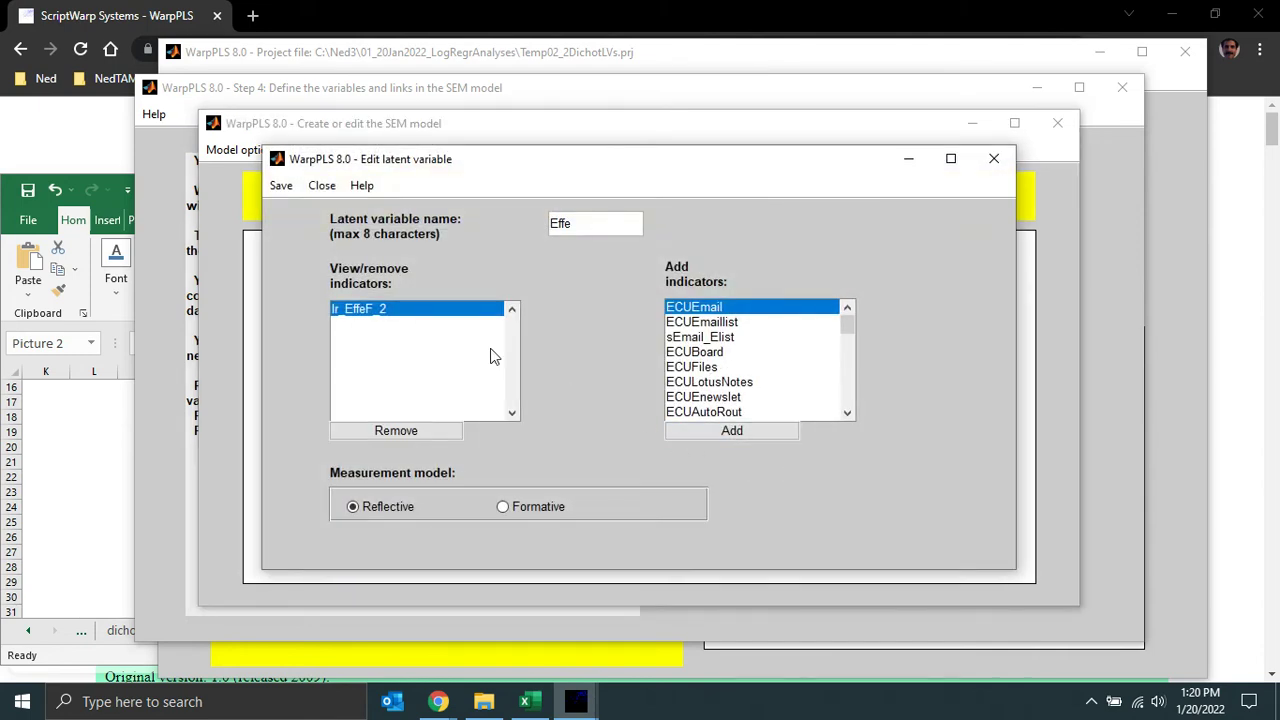
left_click(415, 433)
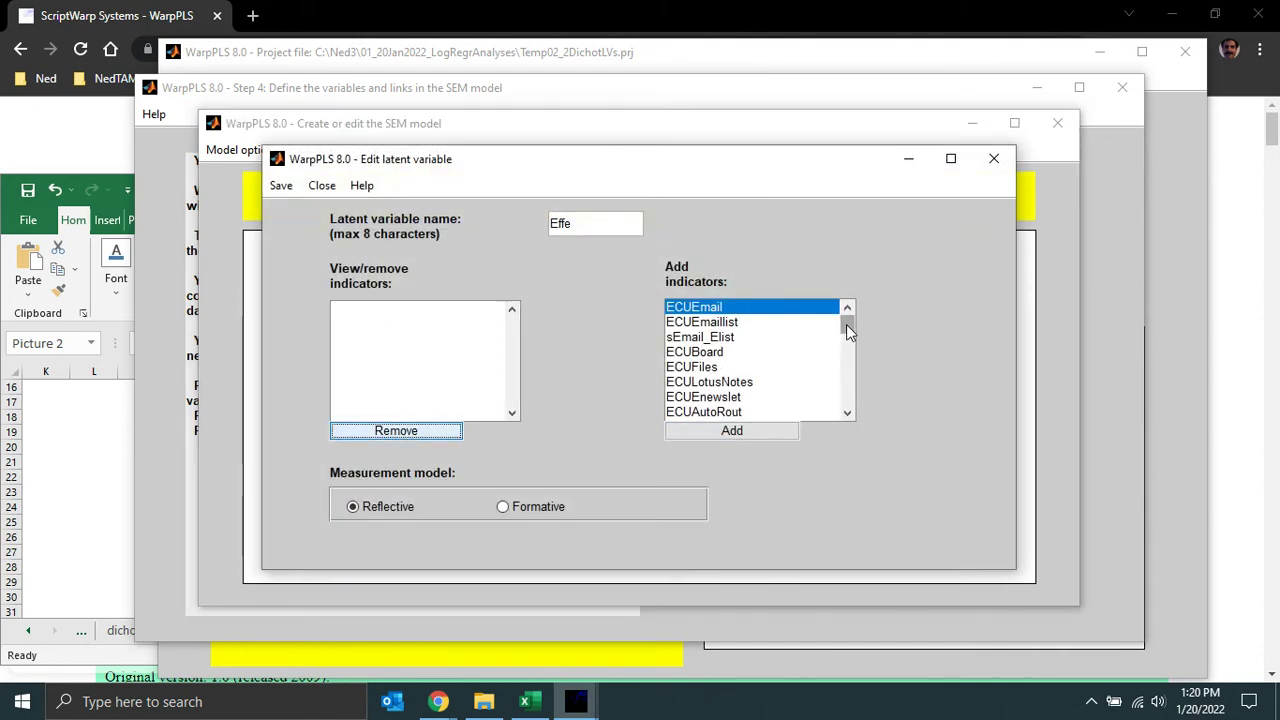
left_click_drag(848, 332, 846, 410)
left_click(726, 356)
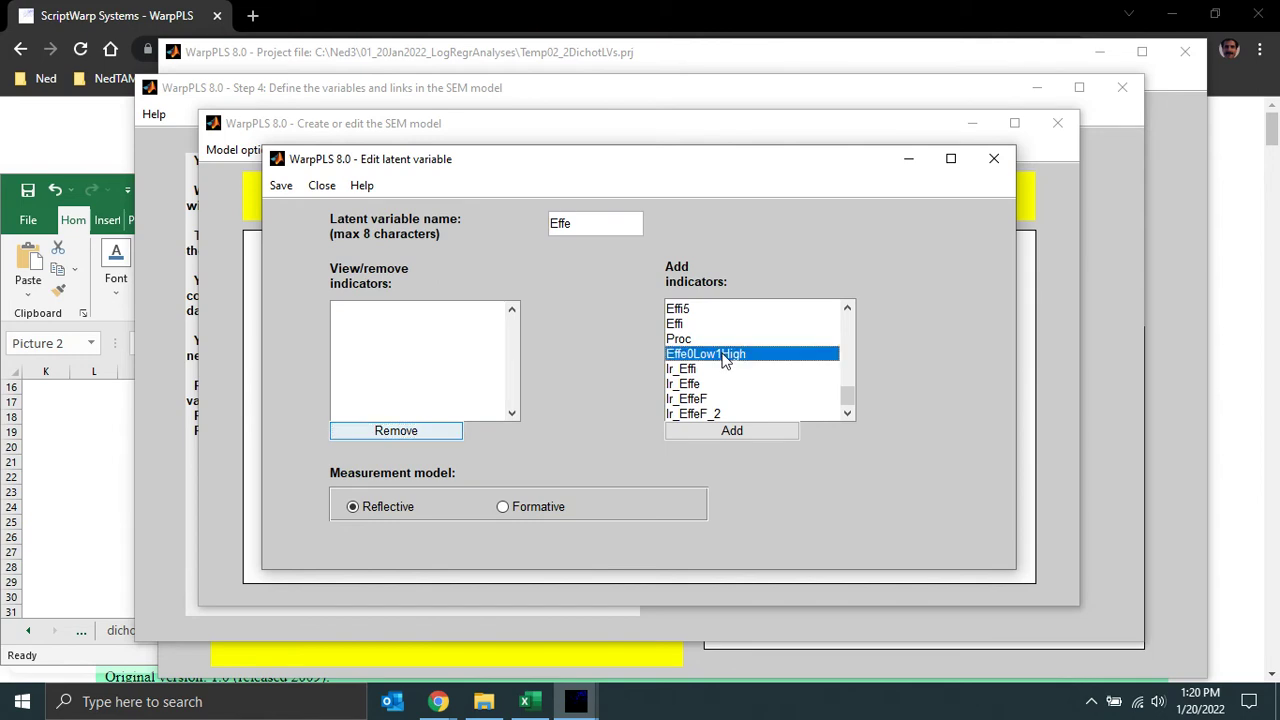
left_click(742, 432)
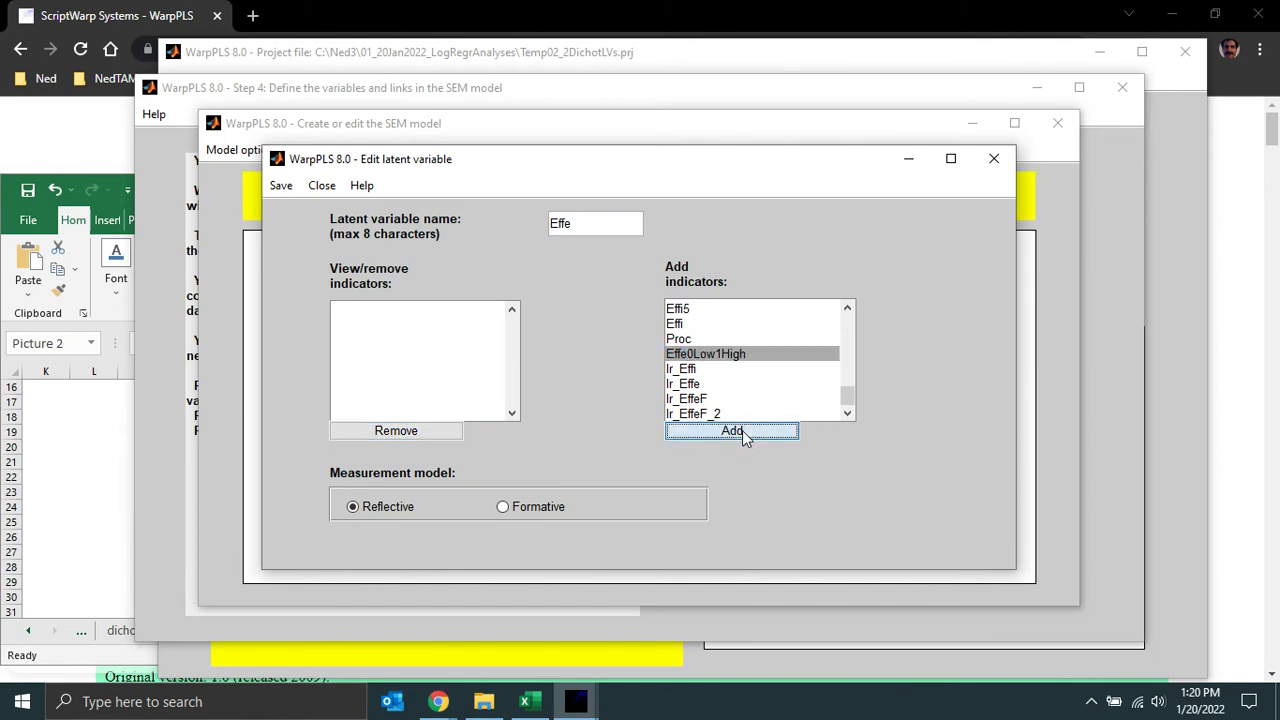
left_click(281, 185)
left_click(294, 206)
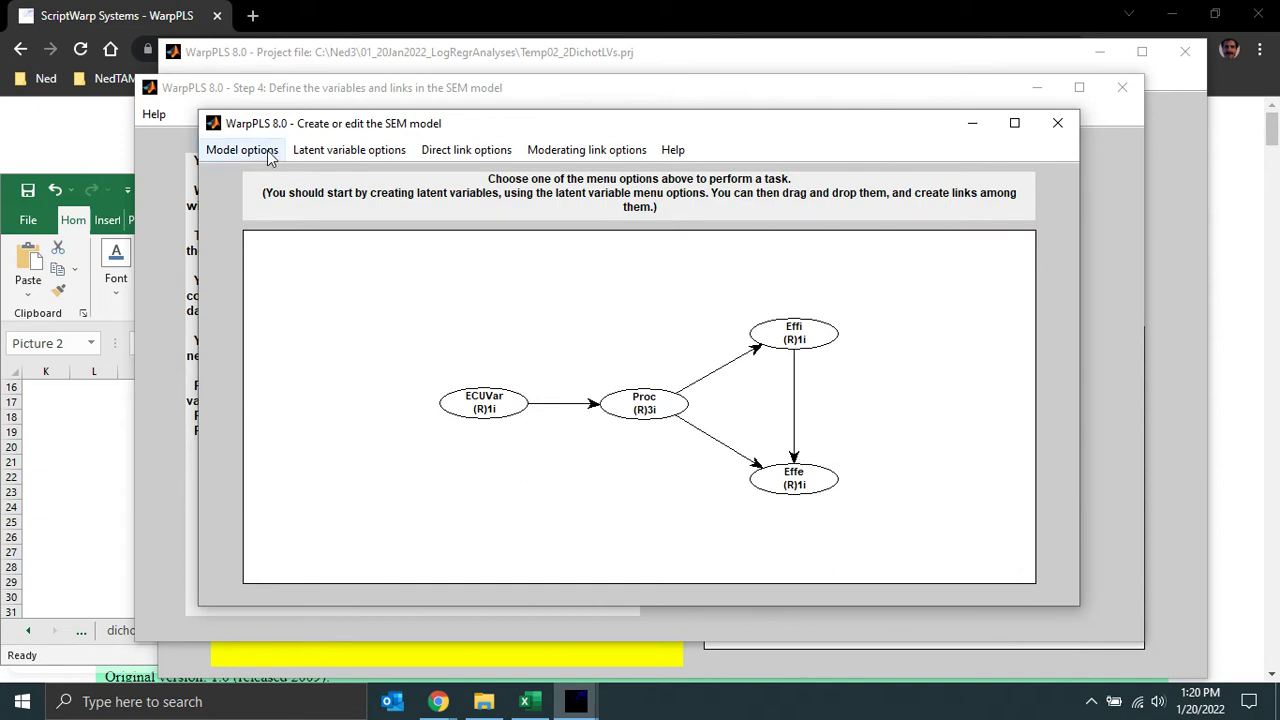
Save the edited SEM model, close the model editor and dismiss the inner model algorithm notice.
left_click(268, 156)
left_click(292, 212)
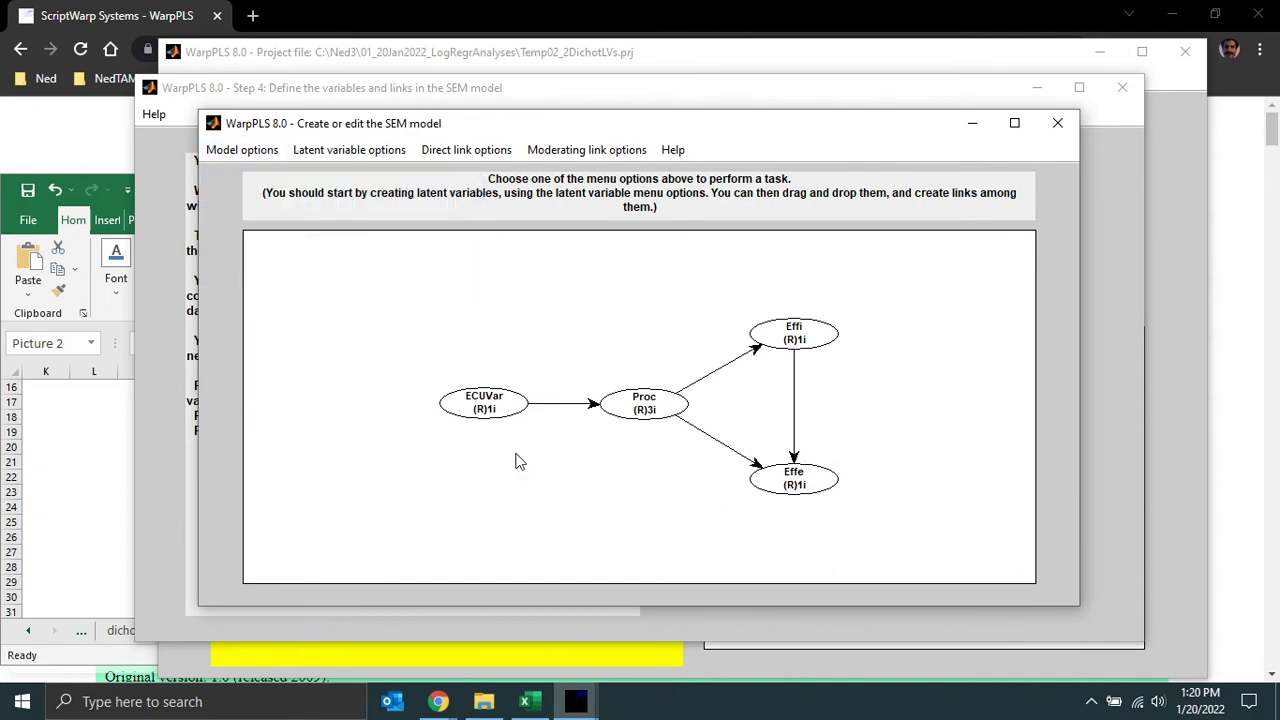
left_click(252, 153)
left_click(262, 177)
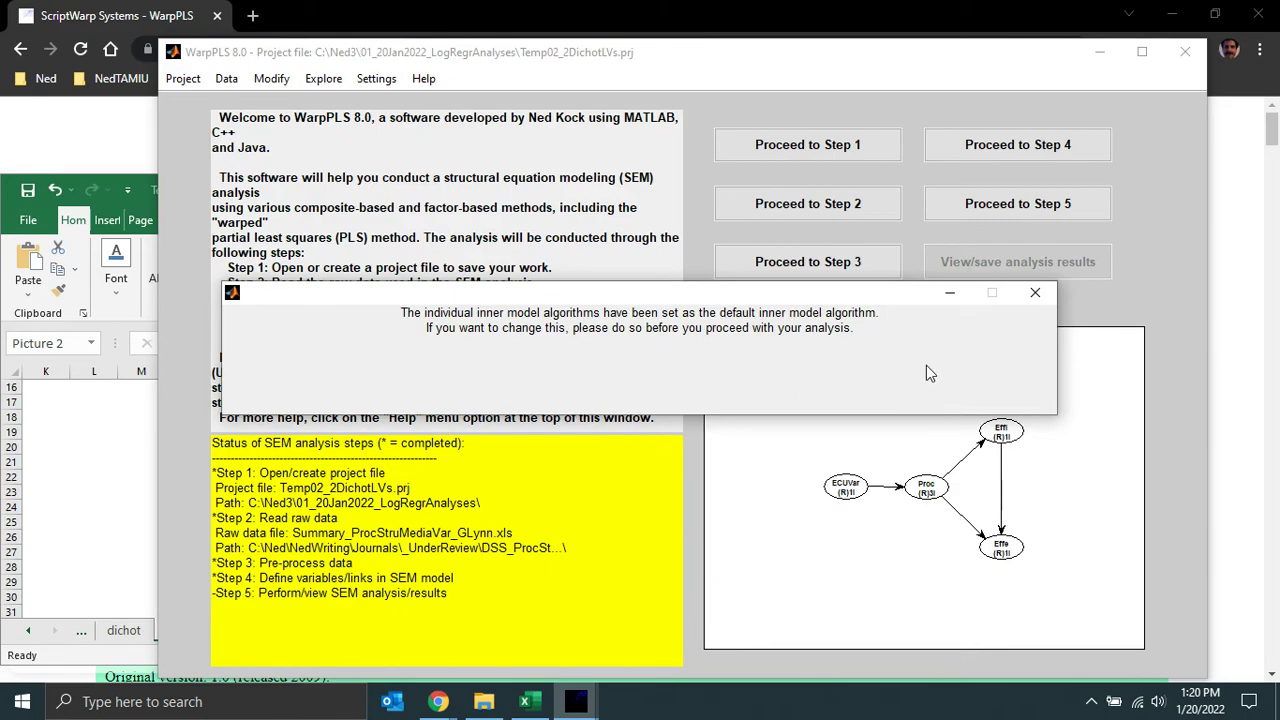
left_click(1036, 292)
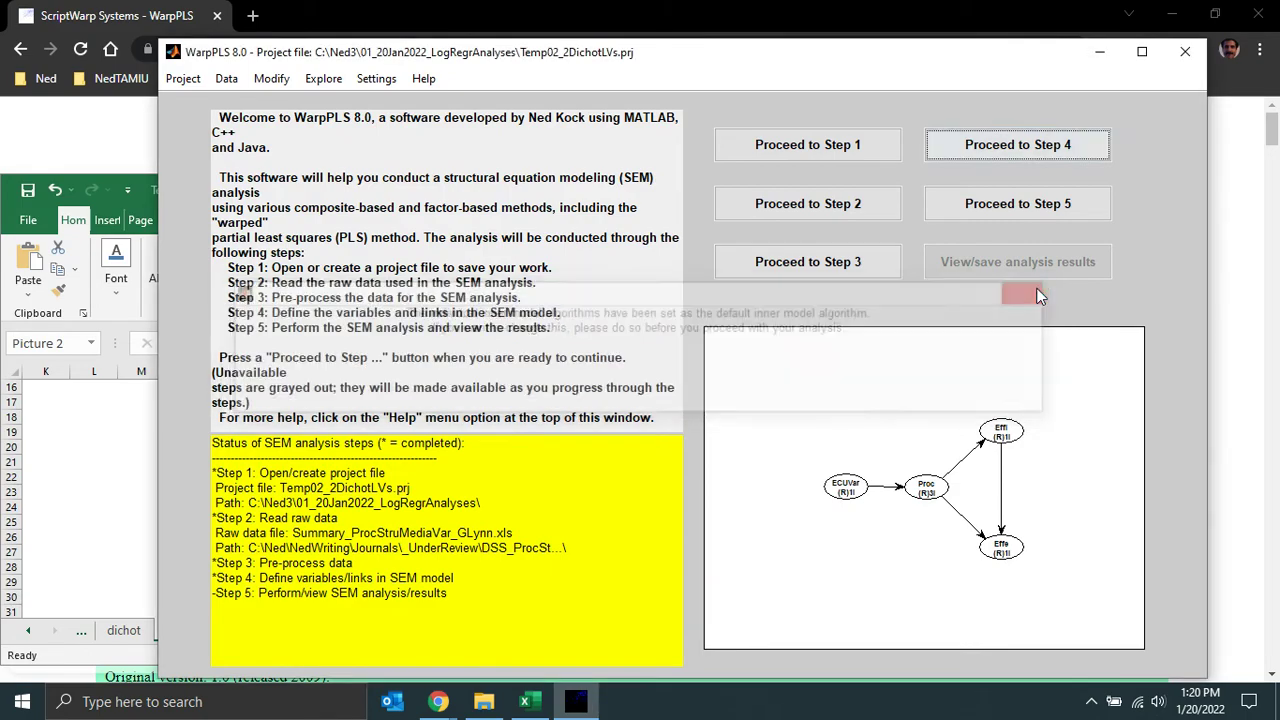
Perform the SEM analysis with the dichotomous indicators, then close the results and widen the main window.
left_click(1010, 208)
left_click(870, 277)
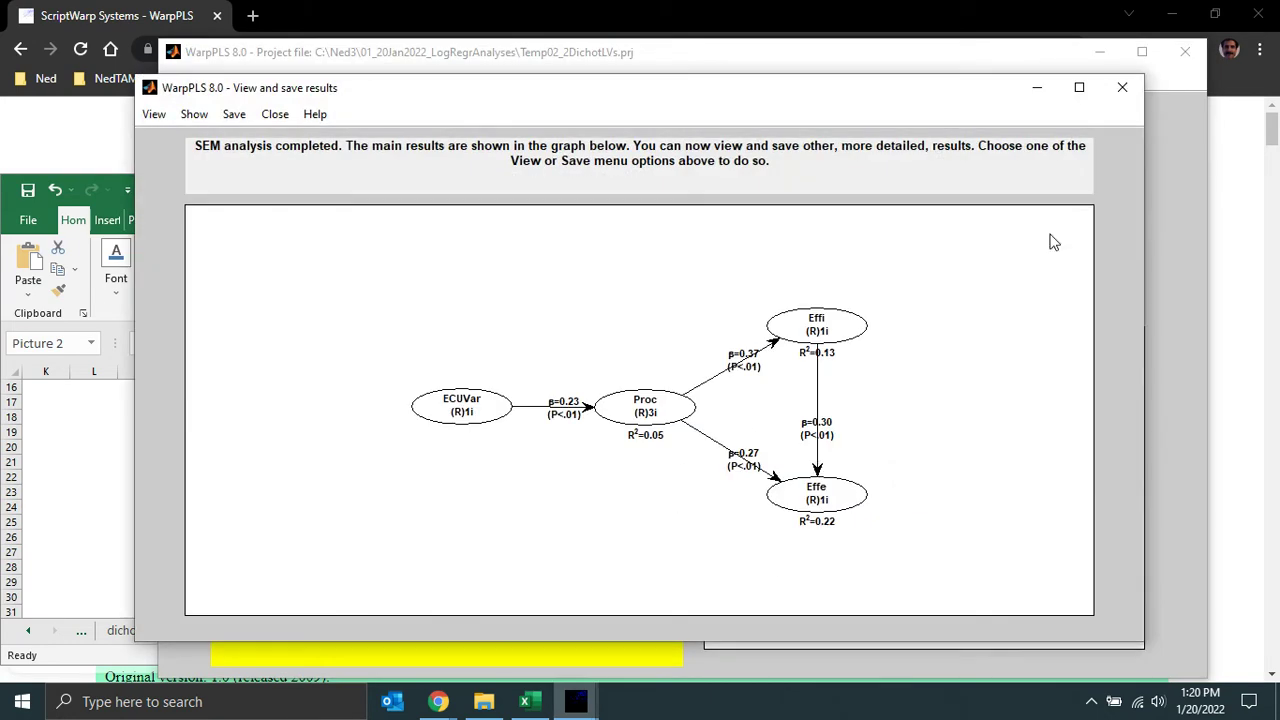
left_click(1122, 88)
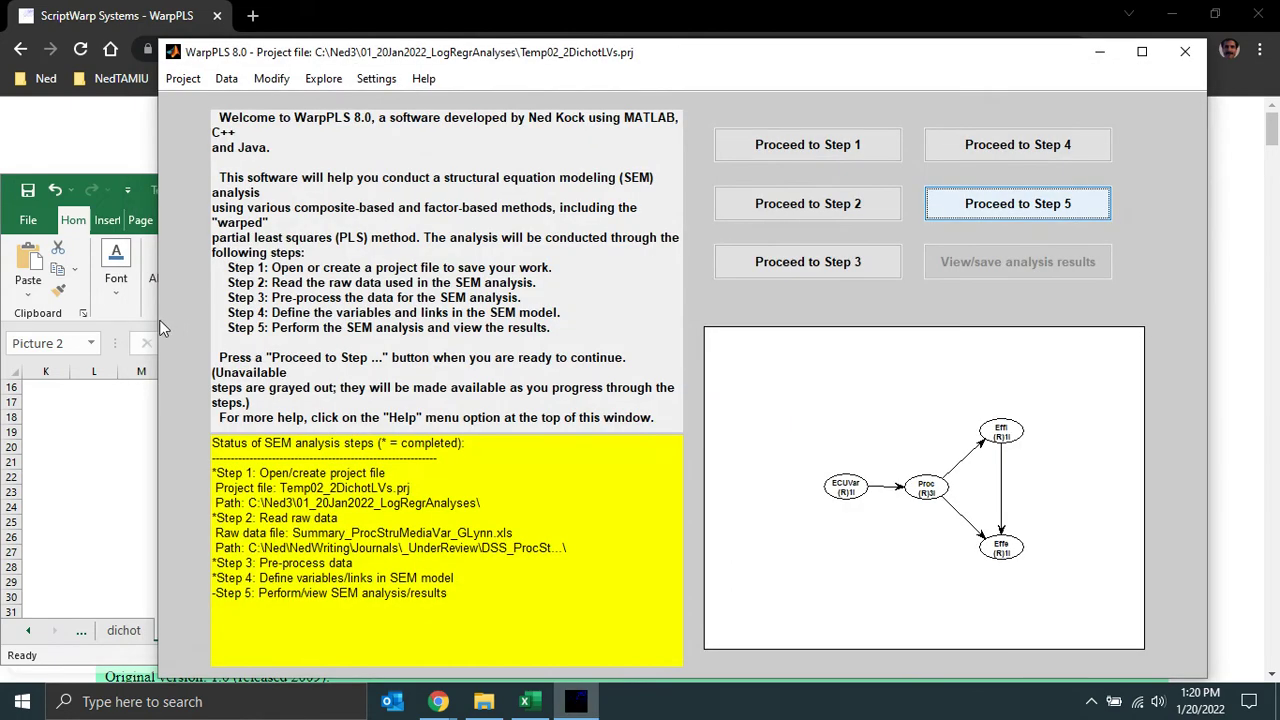
left_click_drag(155, 320, 52, 320)
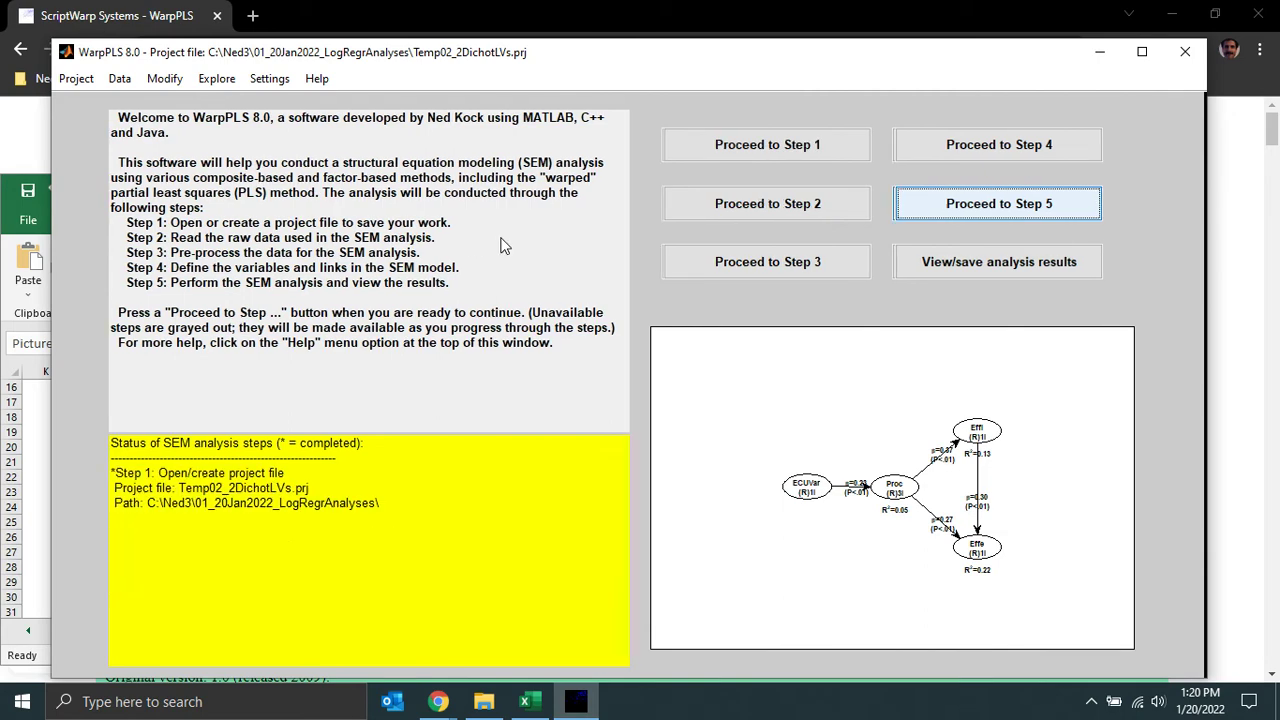
Set up a probit logistic regression that converts latent variable Effi, with ECUVar and Proc as predictors.
left_click(217, 78)
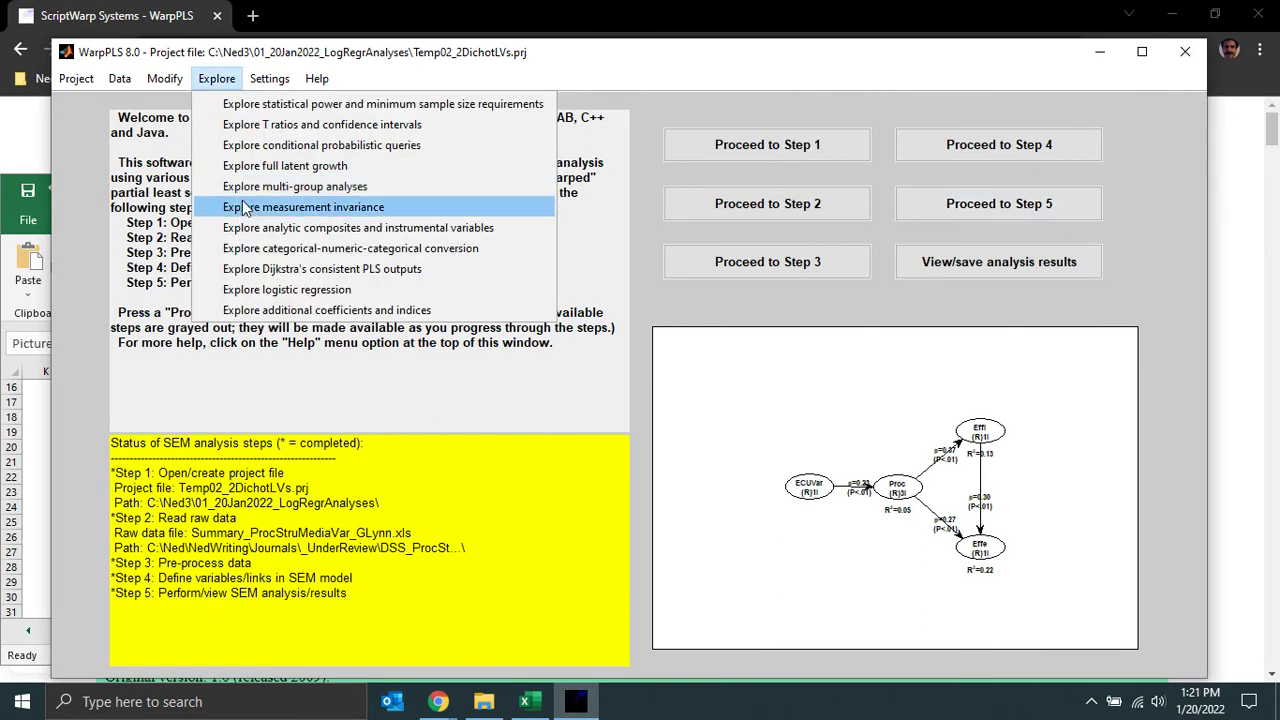
left_click(287, 289)
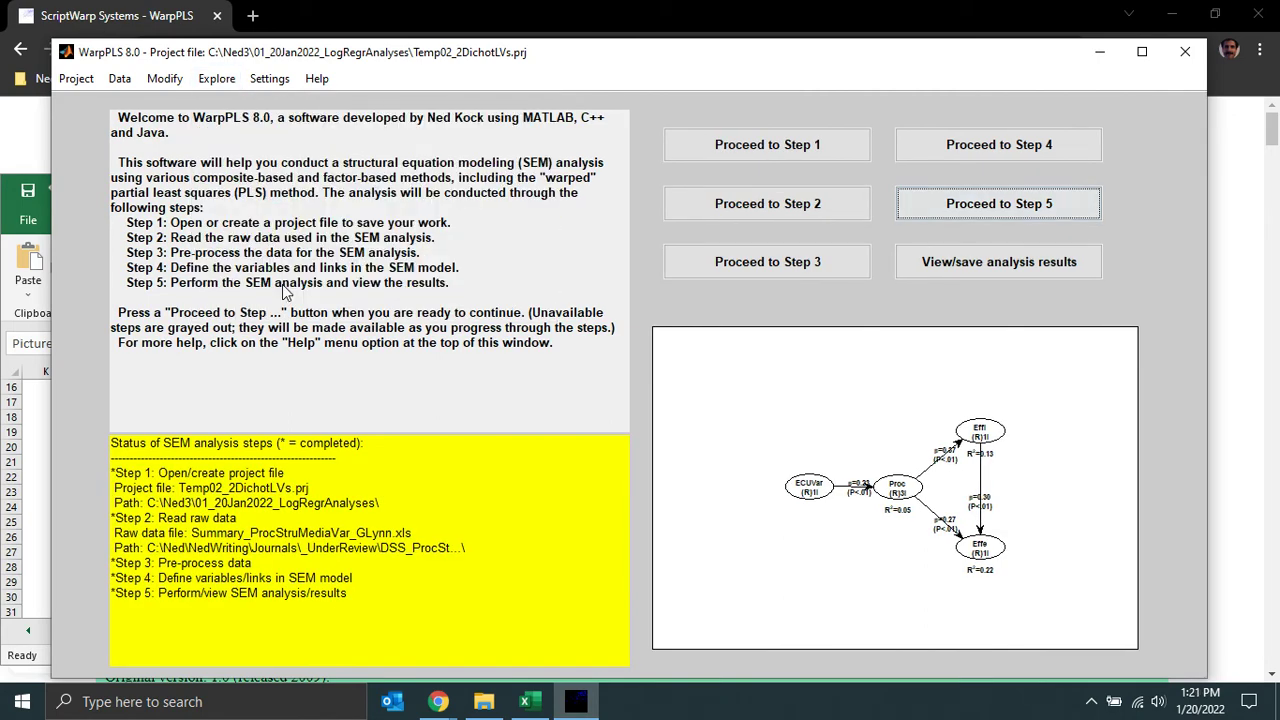
left_click(335, 139)
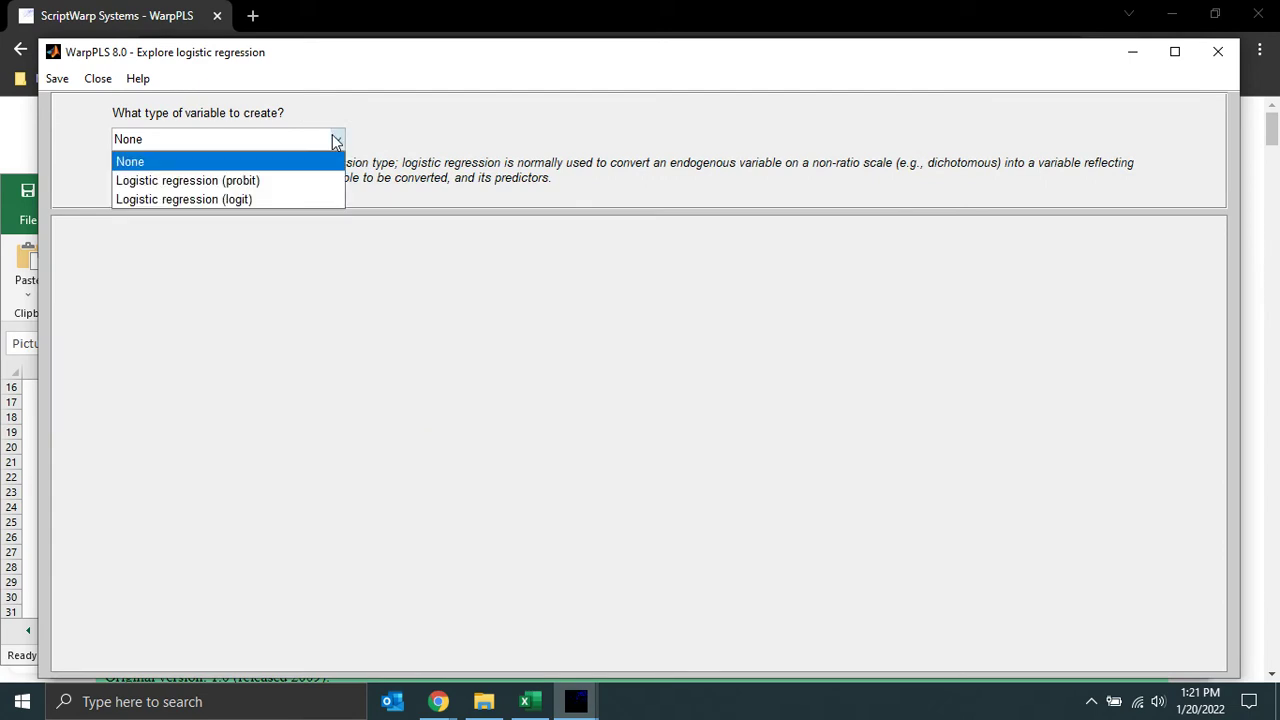
left_click(272, 182)
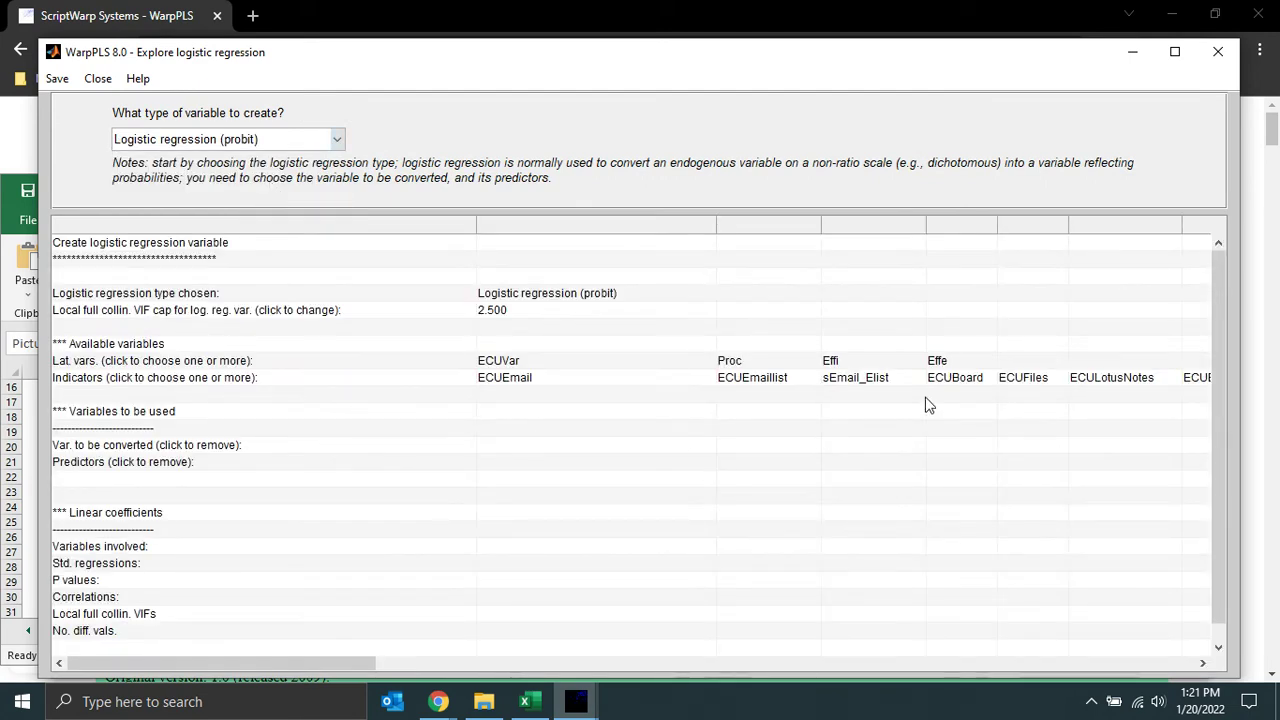
left_click(845, 363)
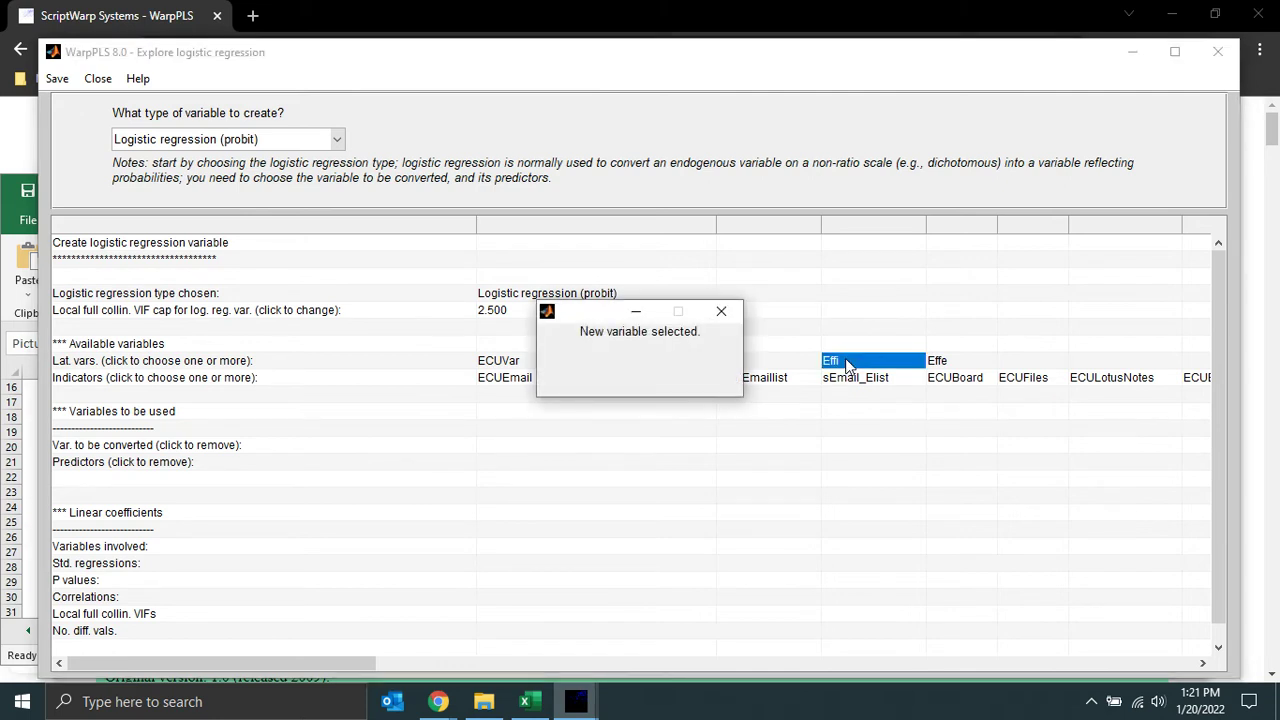
left_click(521, 360)
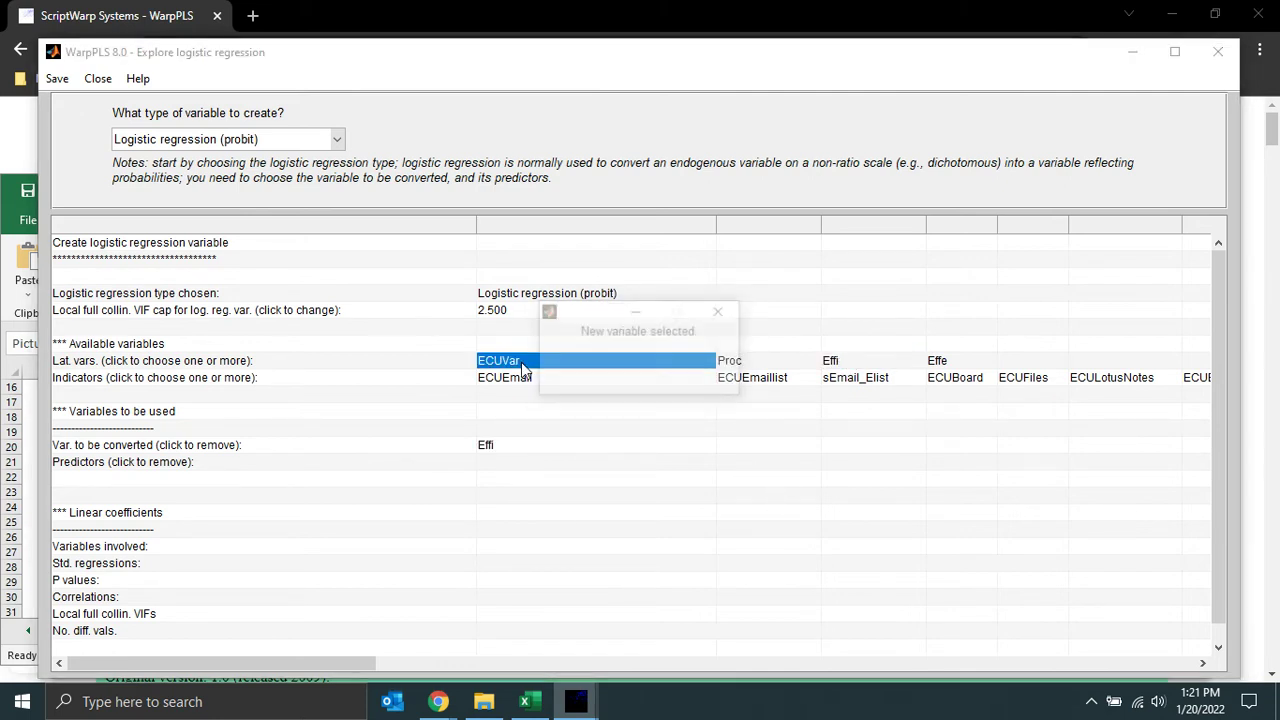
left_click(751, 364)
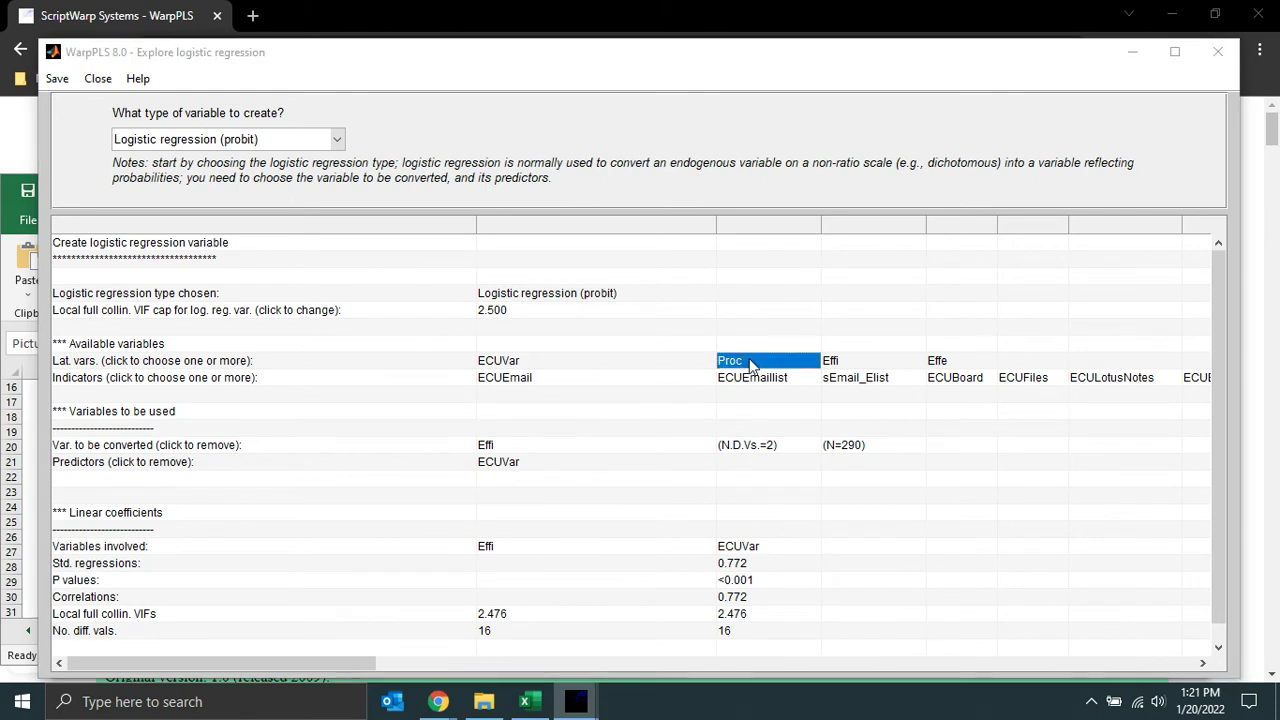
Set the local full collinearity VIF cap for the logistic regression variable to 3.4.
left_click(536, 313)
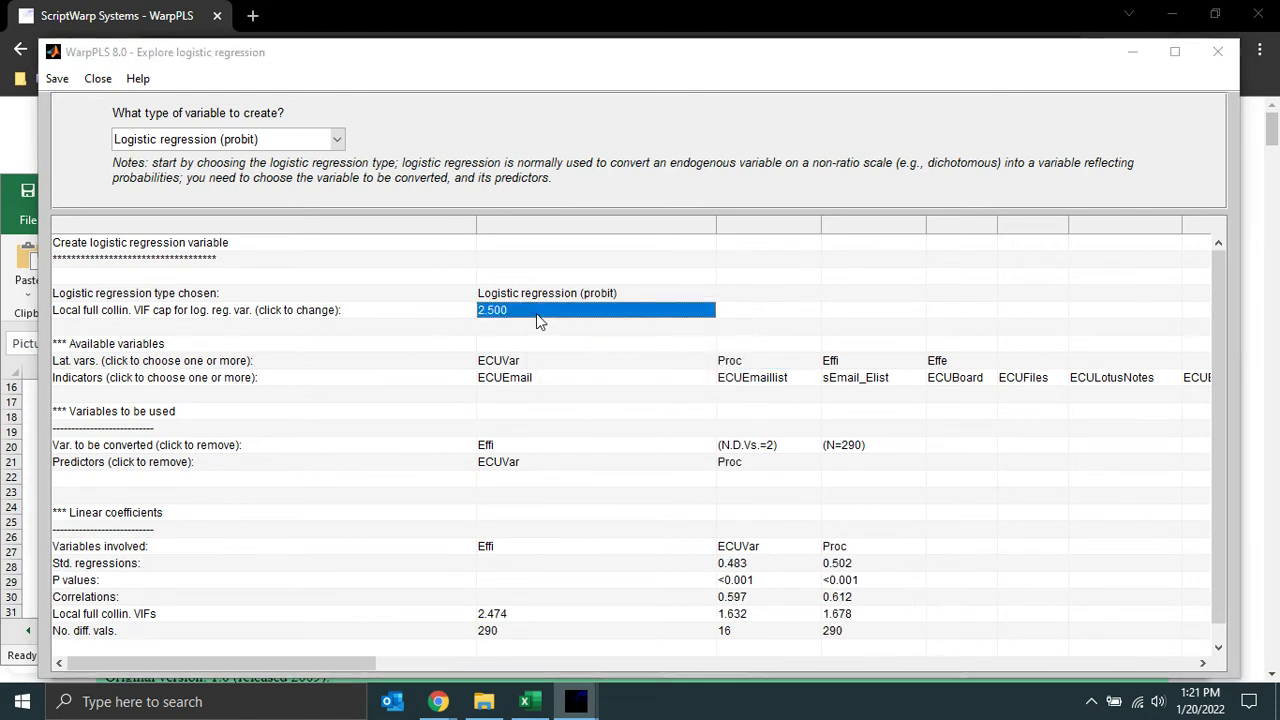
key("BackSpace")
key("BackSpace")
key("BackSpace")
key("BackSpace")
key("BackSpace")
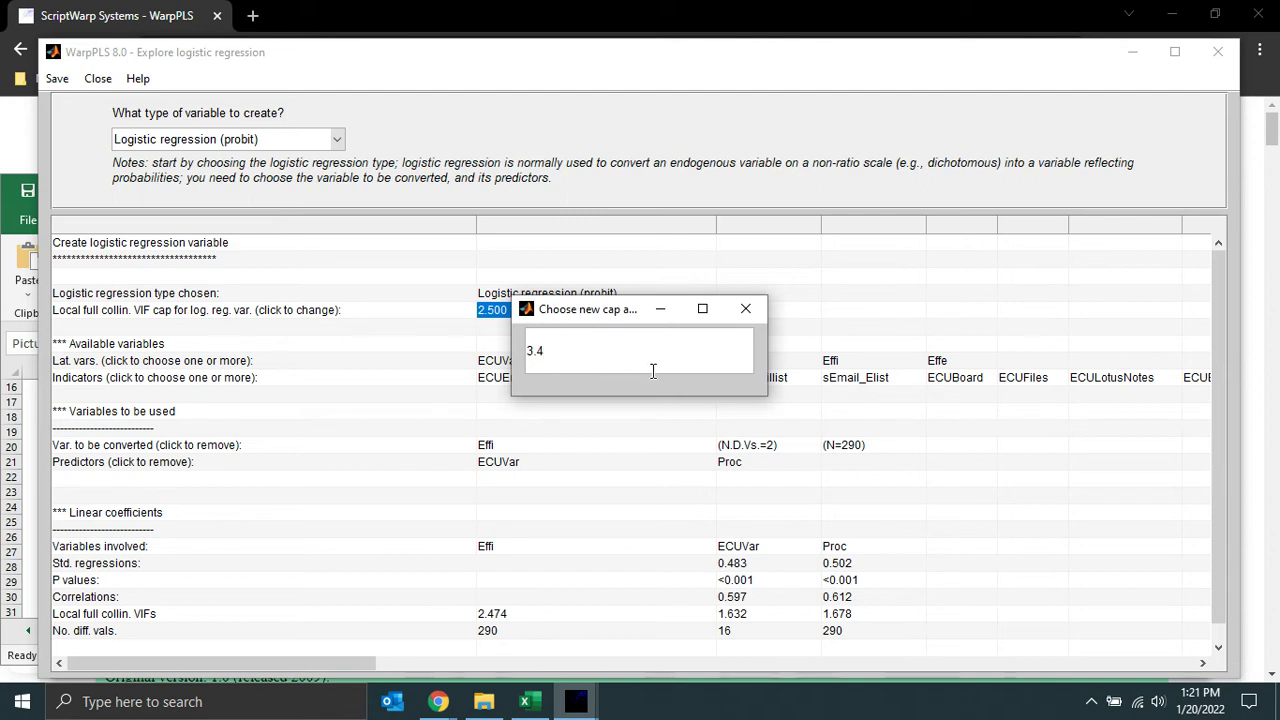
key("Return")
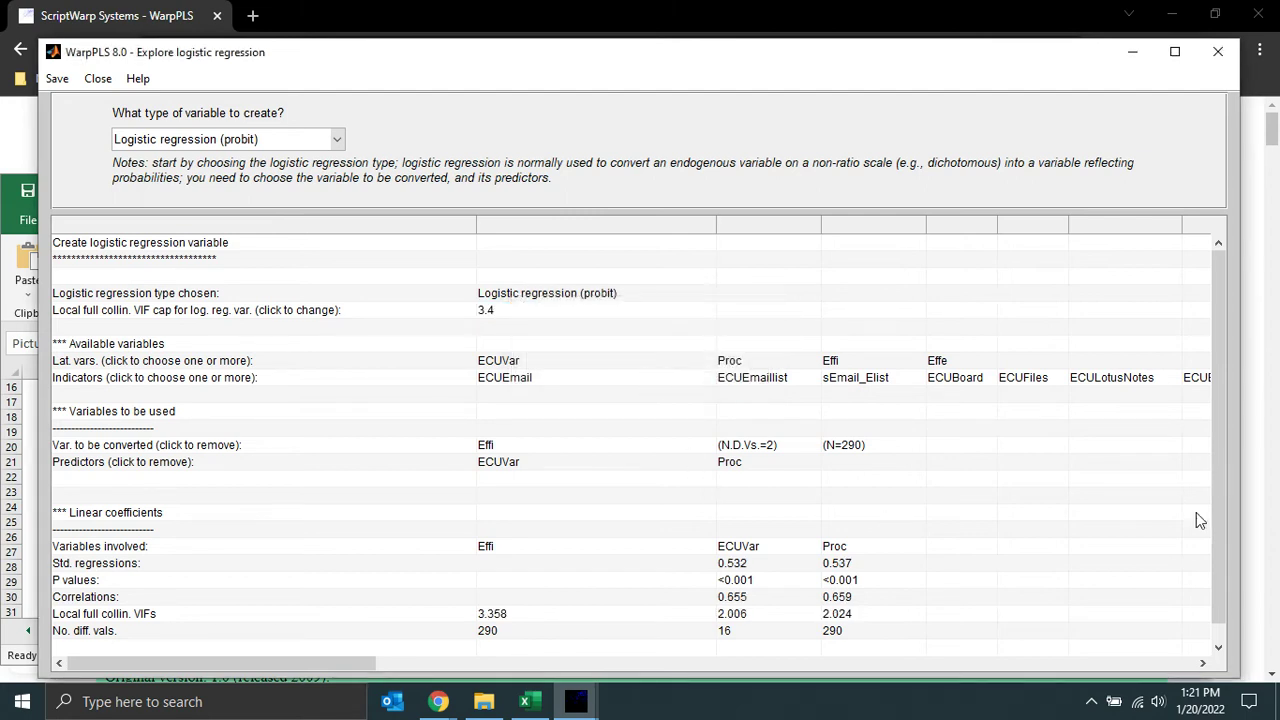
Create the probit logistic regression variable for Effi and name it lr_EffiF3.
left_click_drag(1223, 538, 1223, 589)
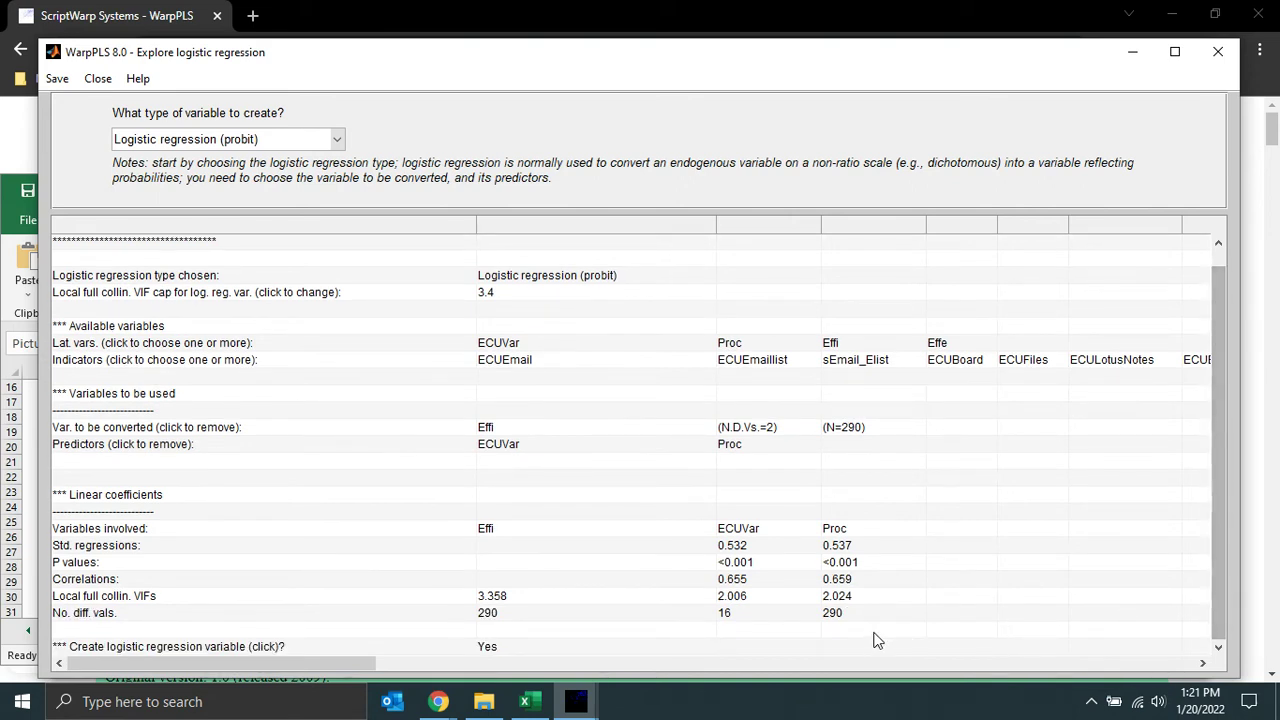
left_click(489, 652)
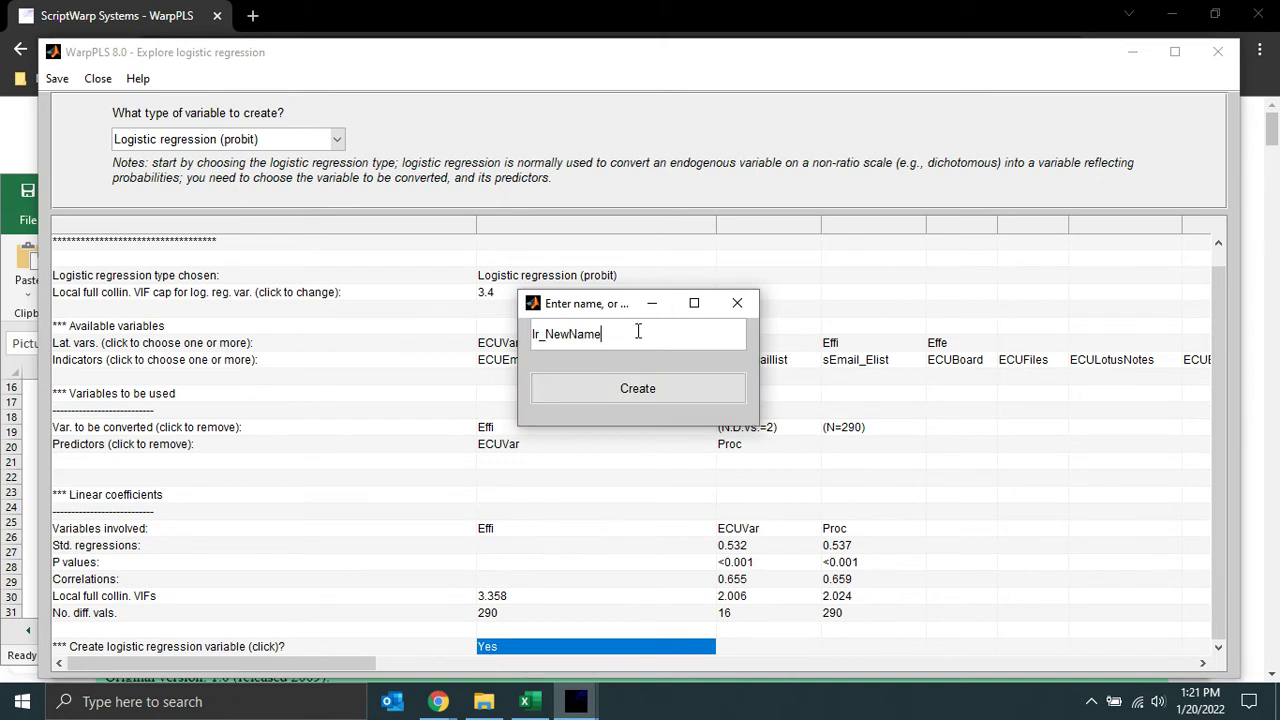
key("BackSpace")
key("BackSpace")
key("BackSpace")
key("BackSpace")
key("BackSpace")
key("BackSpace")
key("BackSpace")
type("EffiF3")
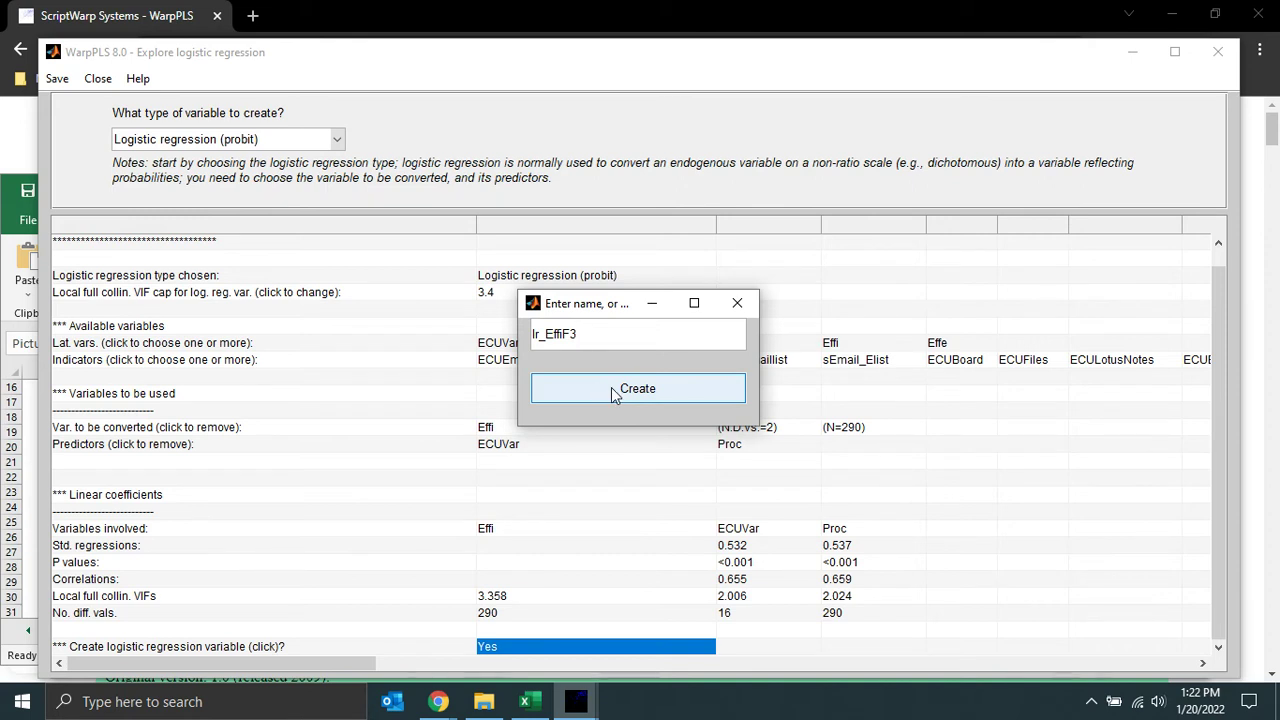
left_click(614, 392)
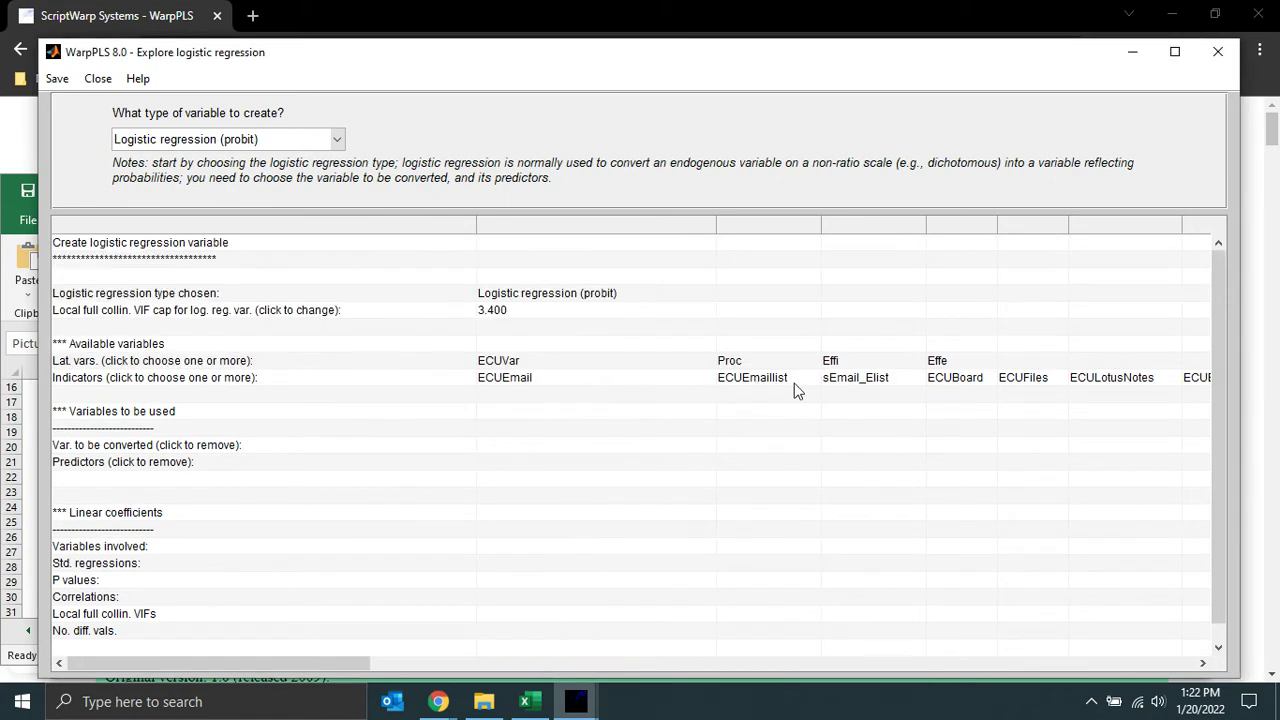
Choose latent variable Effe as the variable to be converted, with ECUVar, Proc and Effi as predictors.
left_click(943, 364)
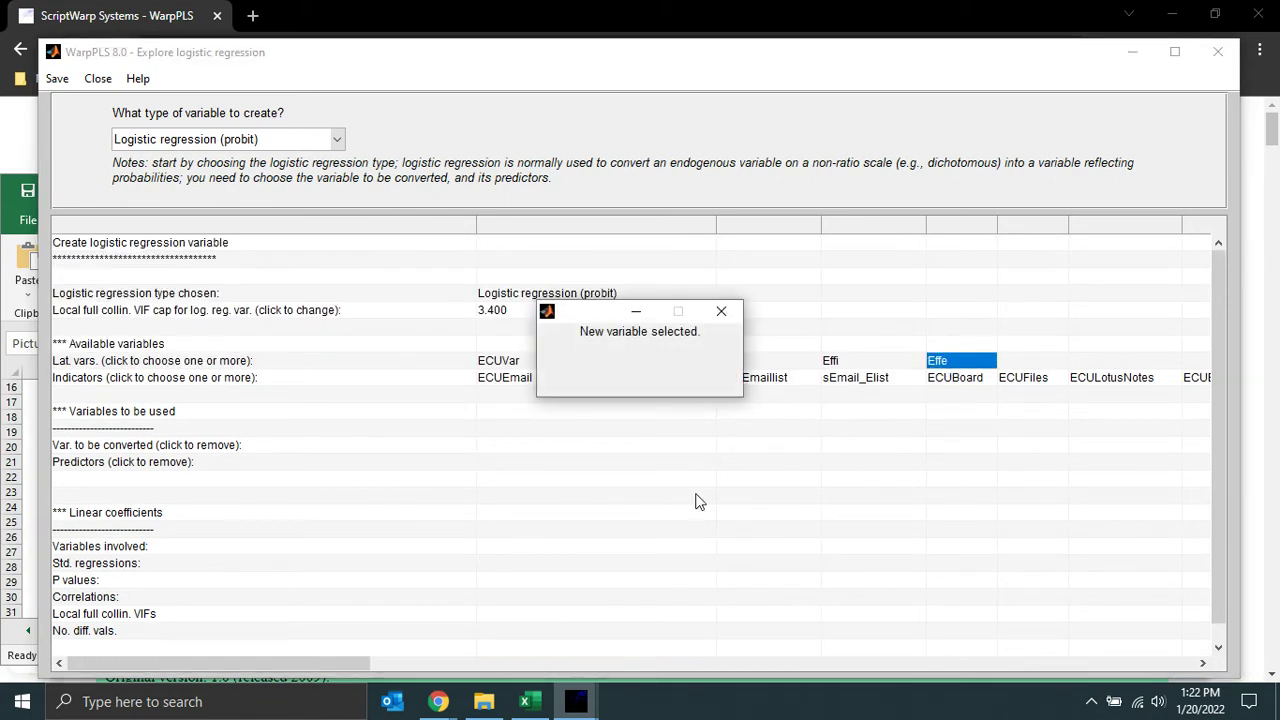
left_click(520, 362)
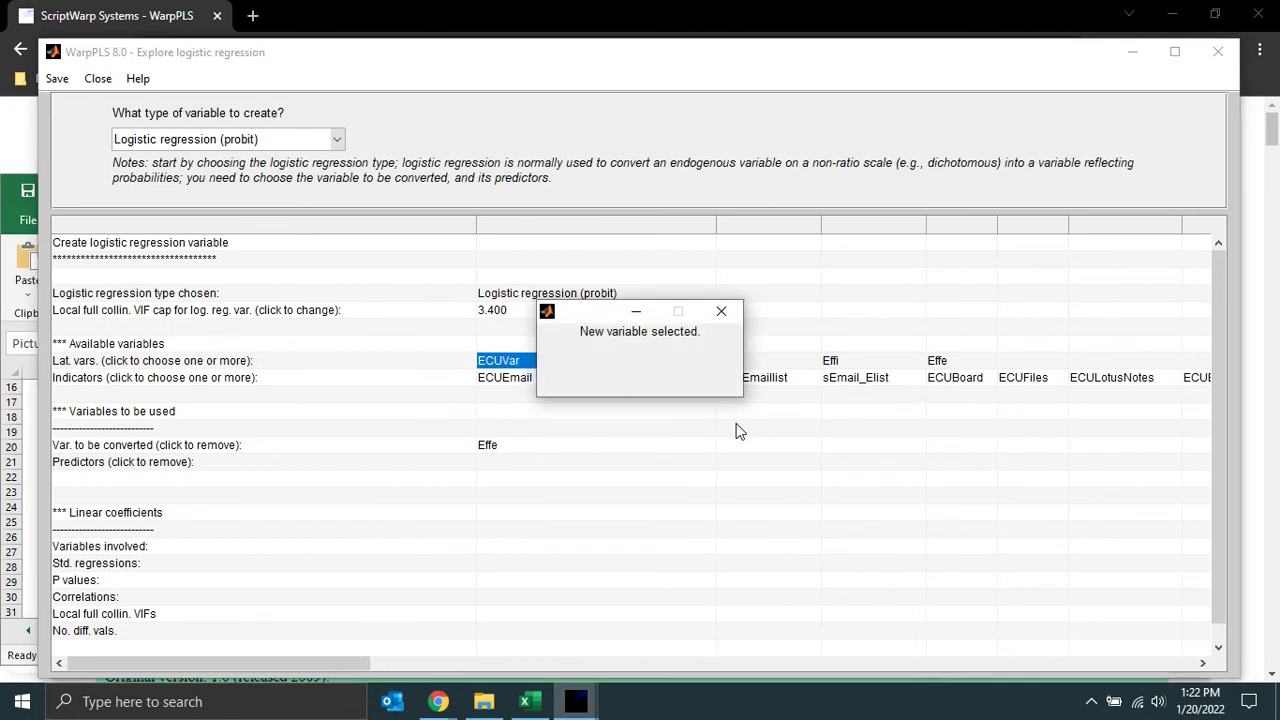
left_click(743, 364)
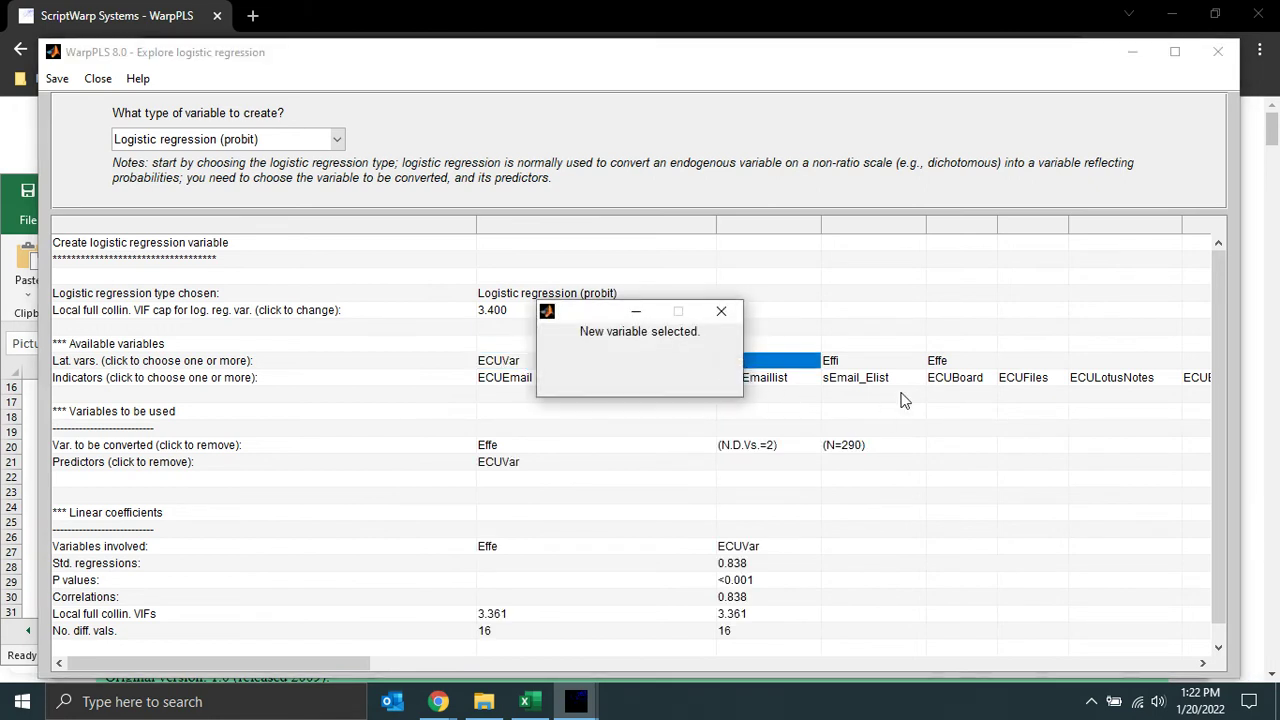
left_click(867, 362)
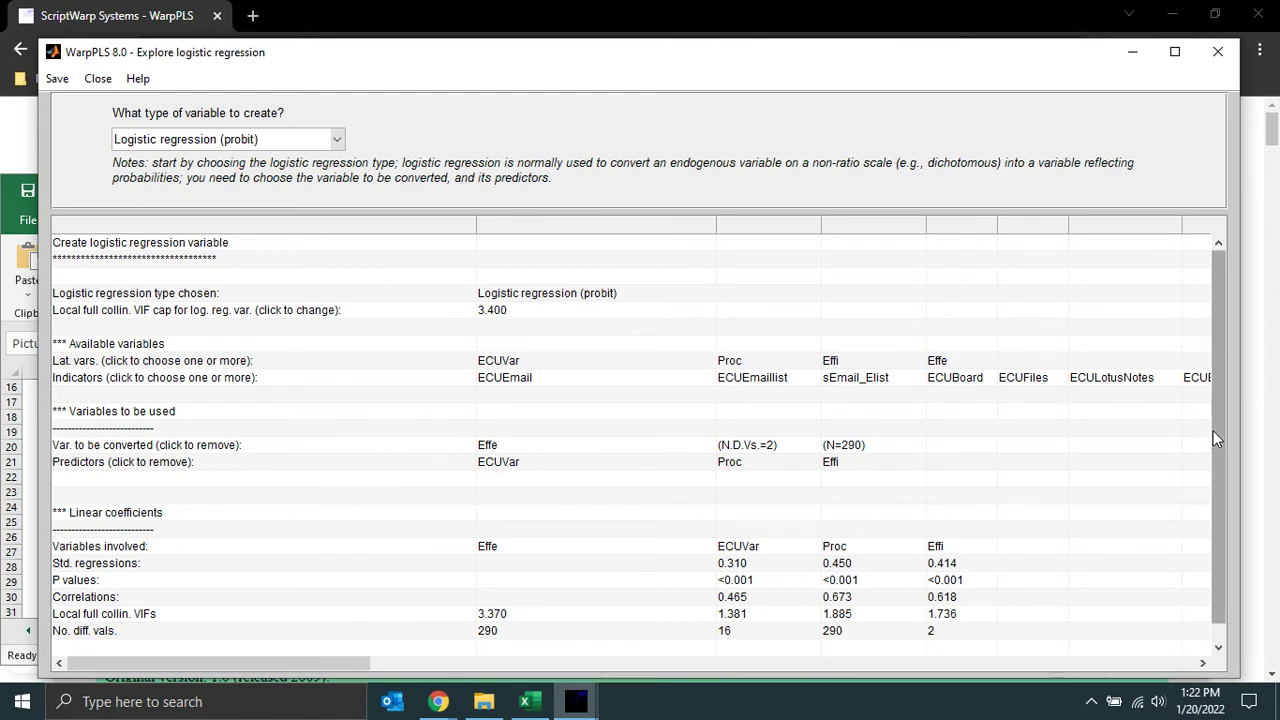
Create the probit logistic regression variable for Effe as lr_EffeF3, then close the logistic regression window.
left_click_drag(1215, 450, 1208, 526)
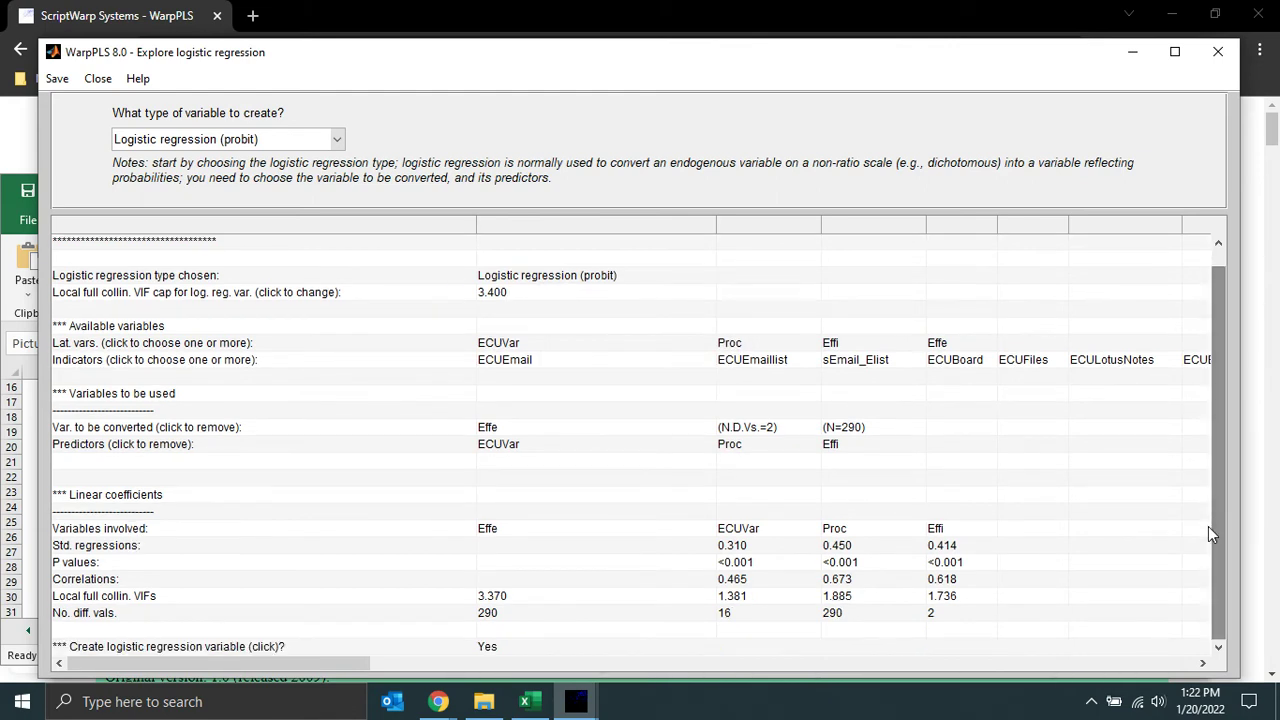
left_click(478, 650)
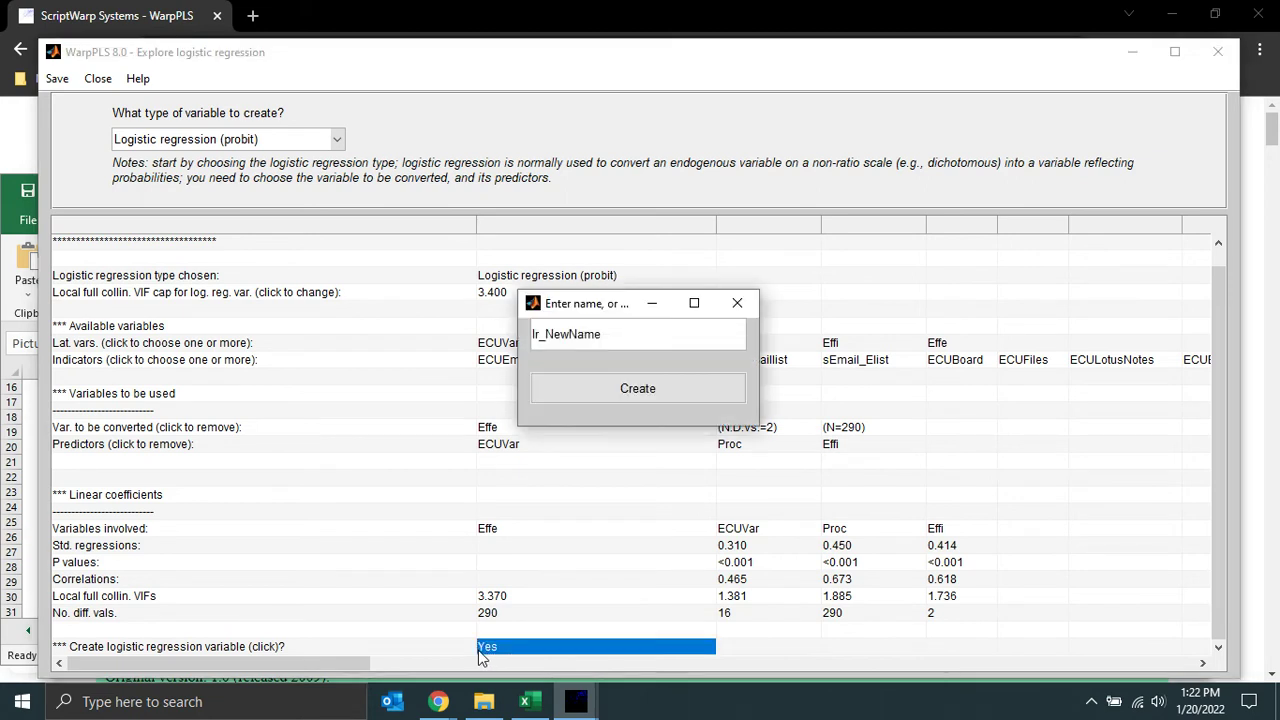
key("BackSpace")
key("BackSpace")
key("BackSpace")
key("BackSpace")
key("BackSpace")
key("BackSpace")
type("EffeF3")
left_click(607, 398)
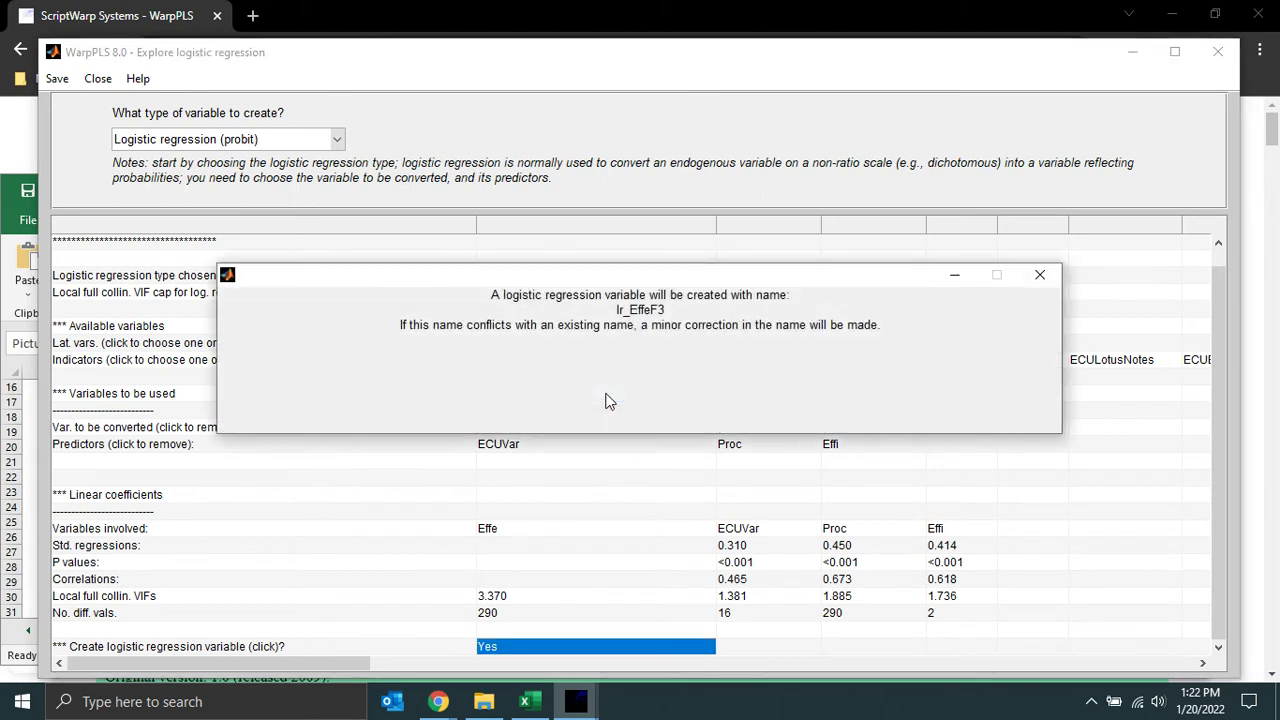
left_click(607, 400)
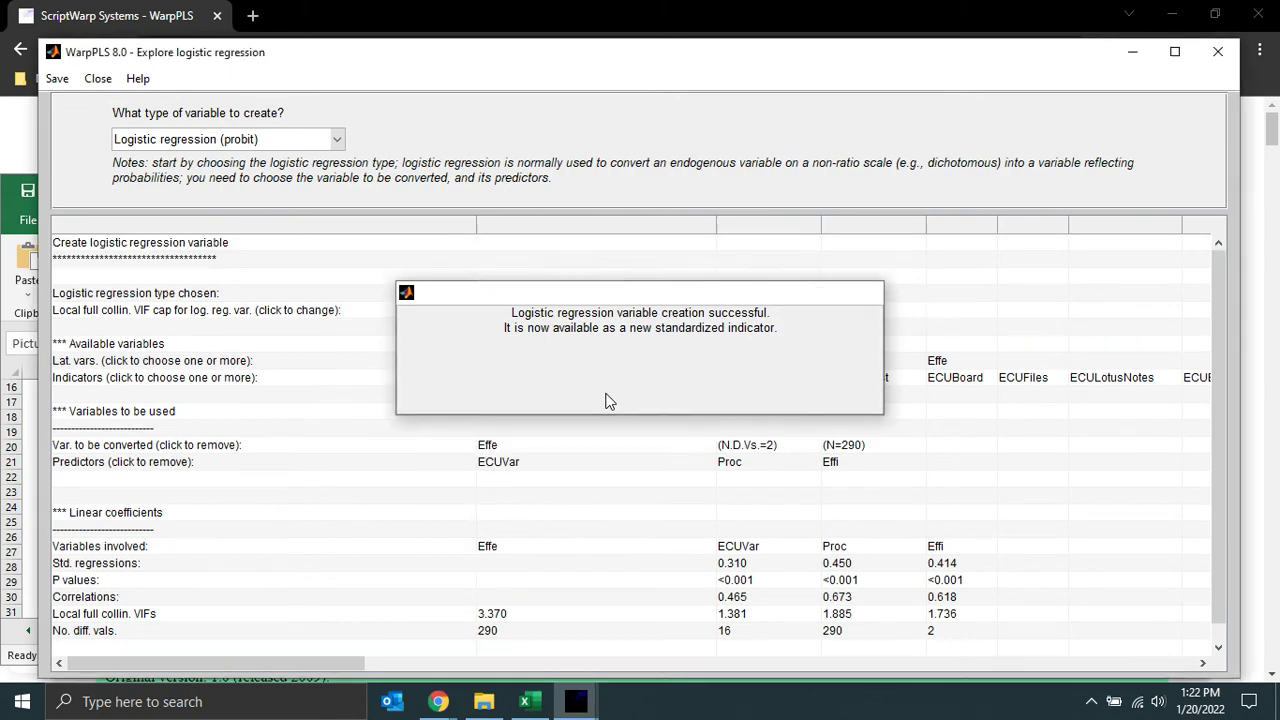
left_click(608, 400)
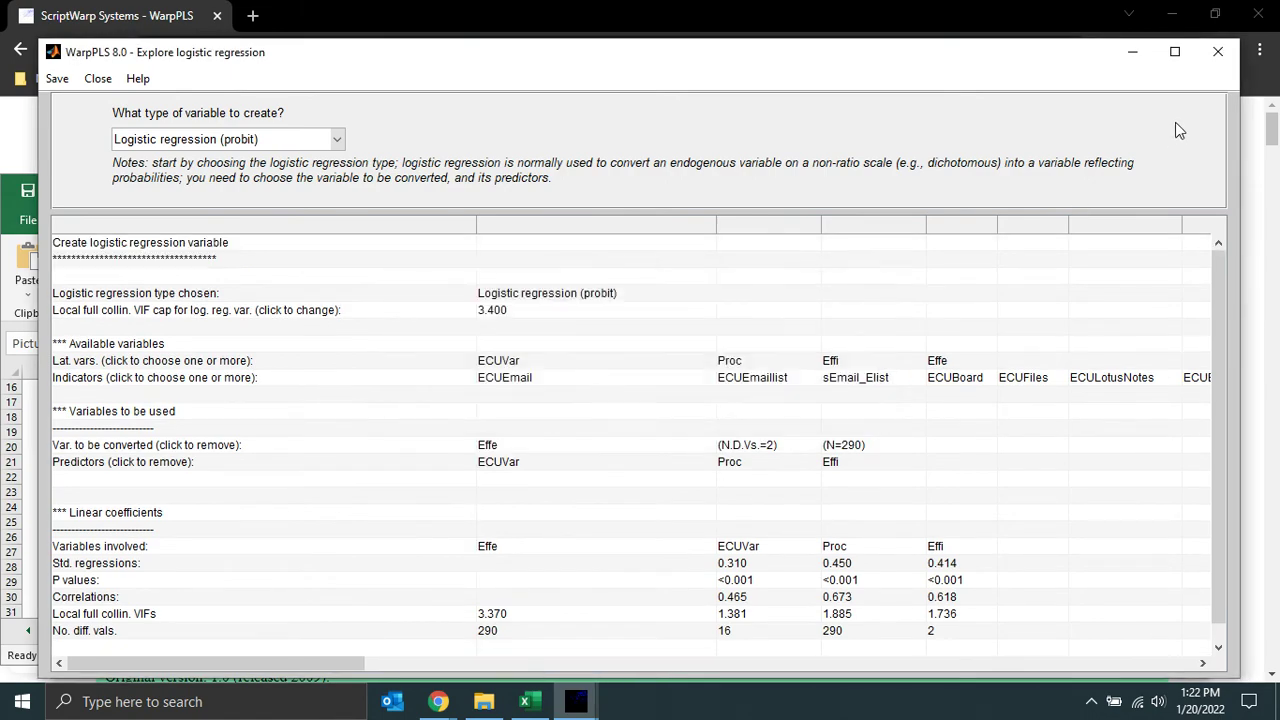
left_click(1218, 51)
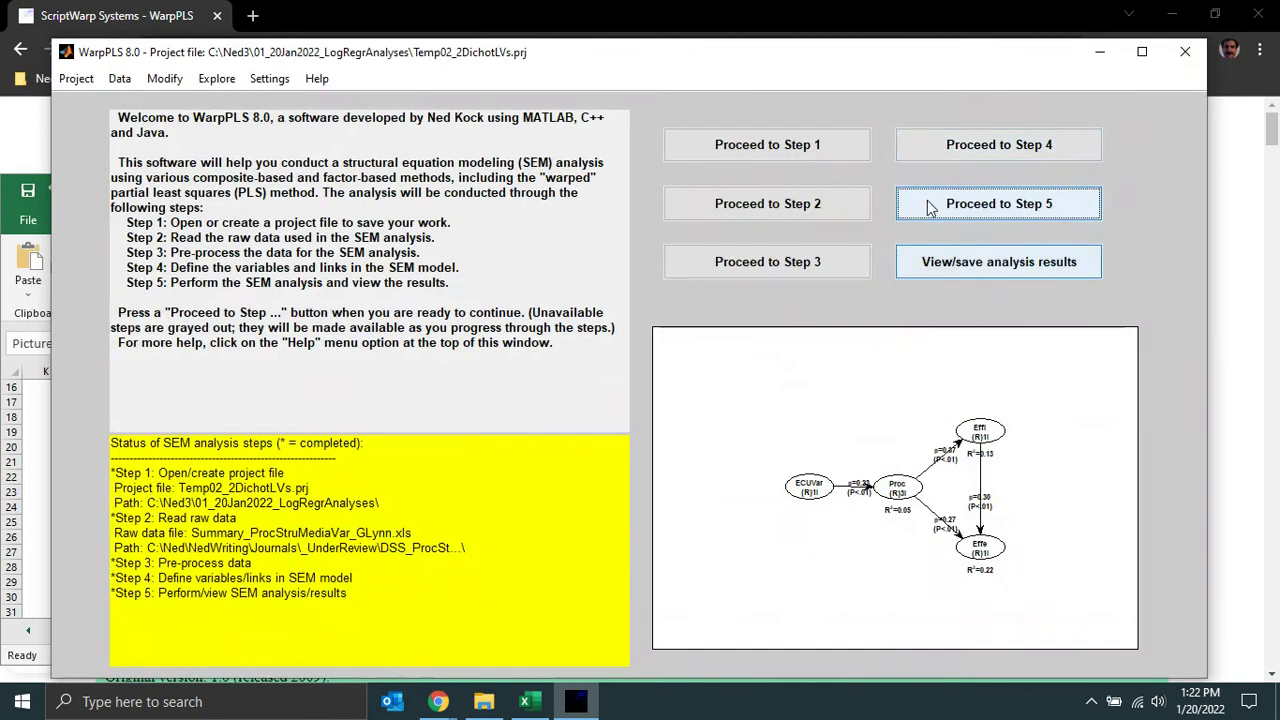
Open the SEM model for editing and replace latent variable Effi's indicator Effi0Low1High with lr_EffiF3.
left_click(945, 144)
left_click(845, 285)
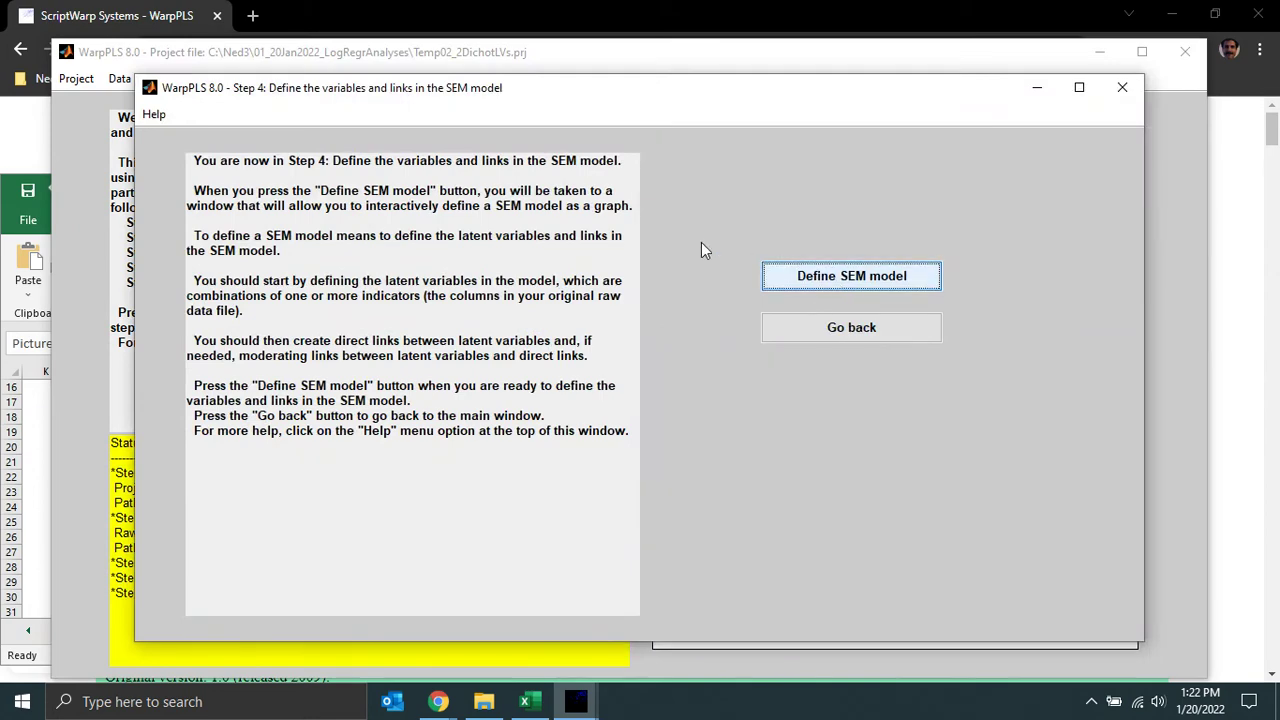
left_click(345, 152)
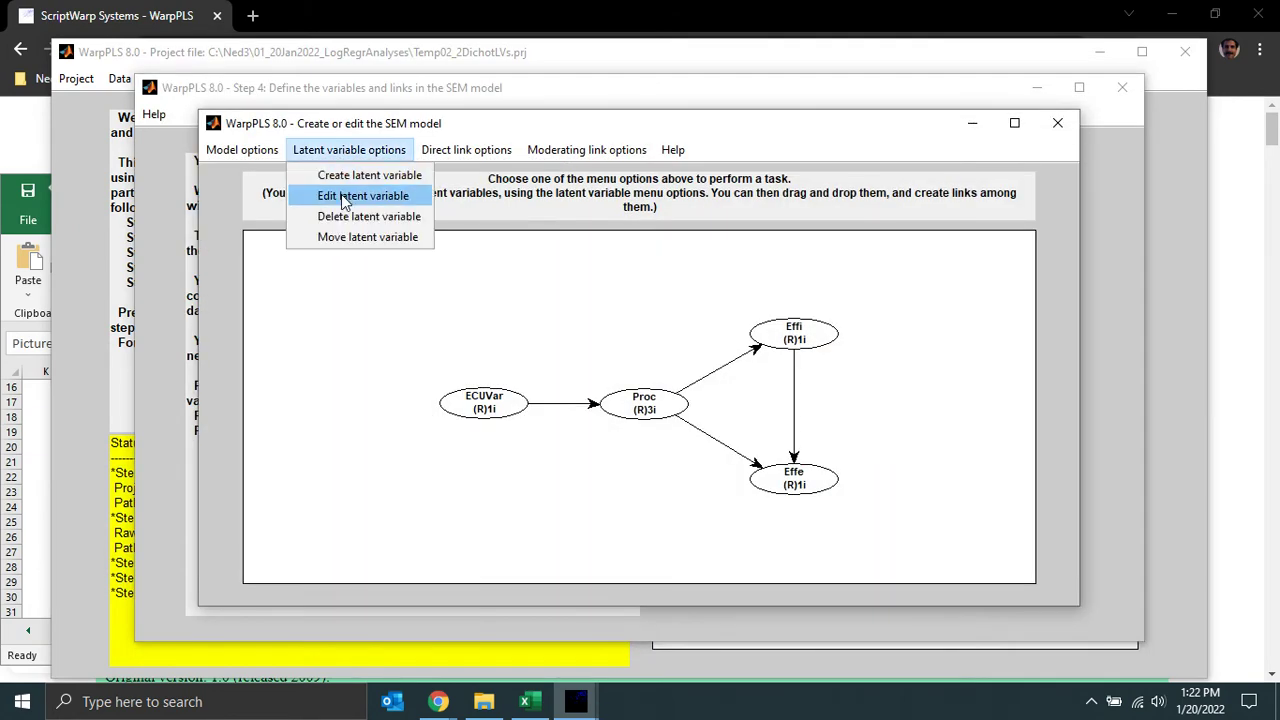
left_click(345, 196)
left_click(797, 347)
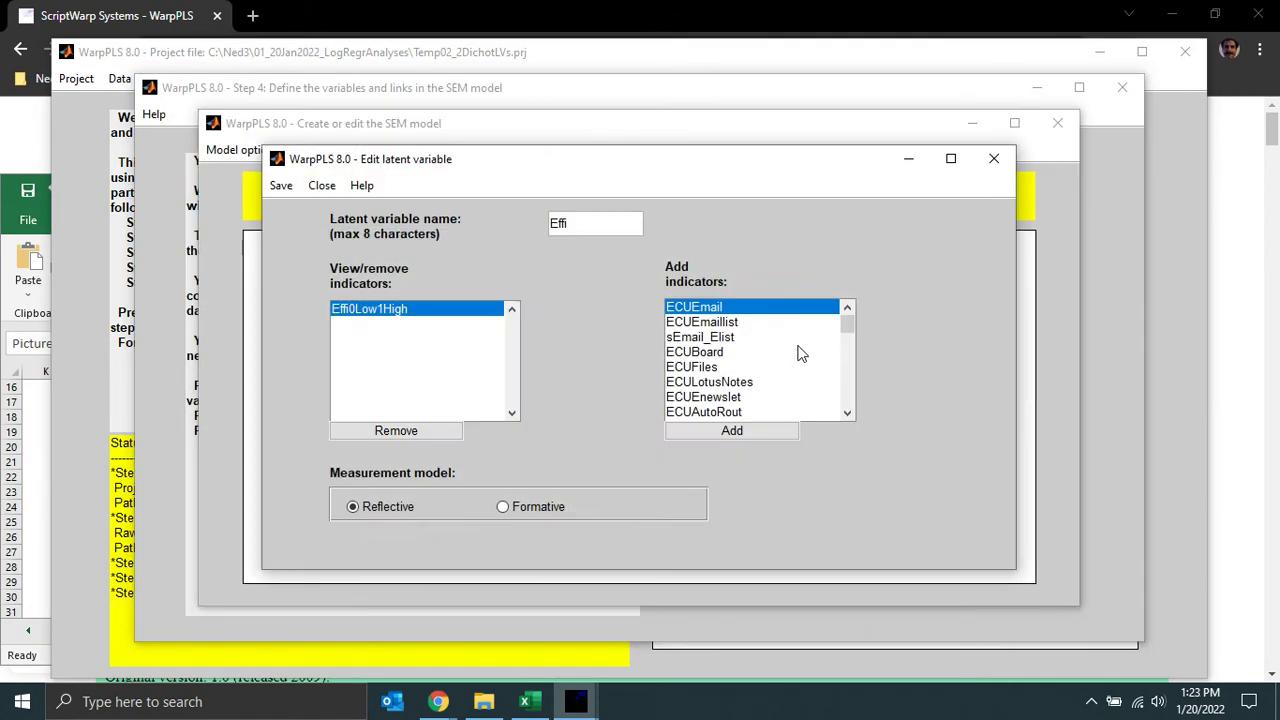
left_click(408, 434)
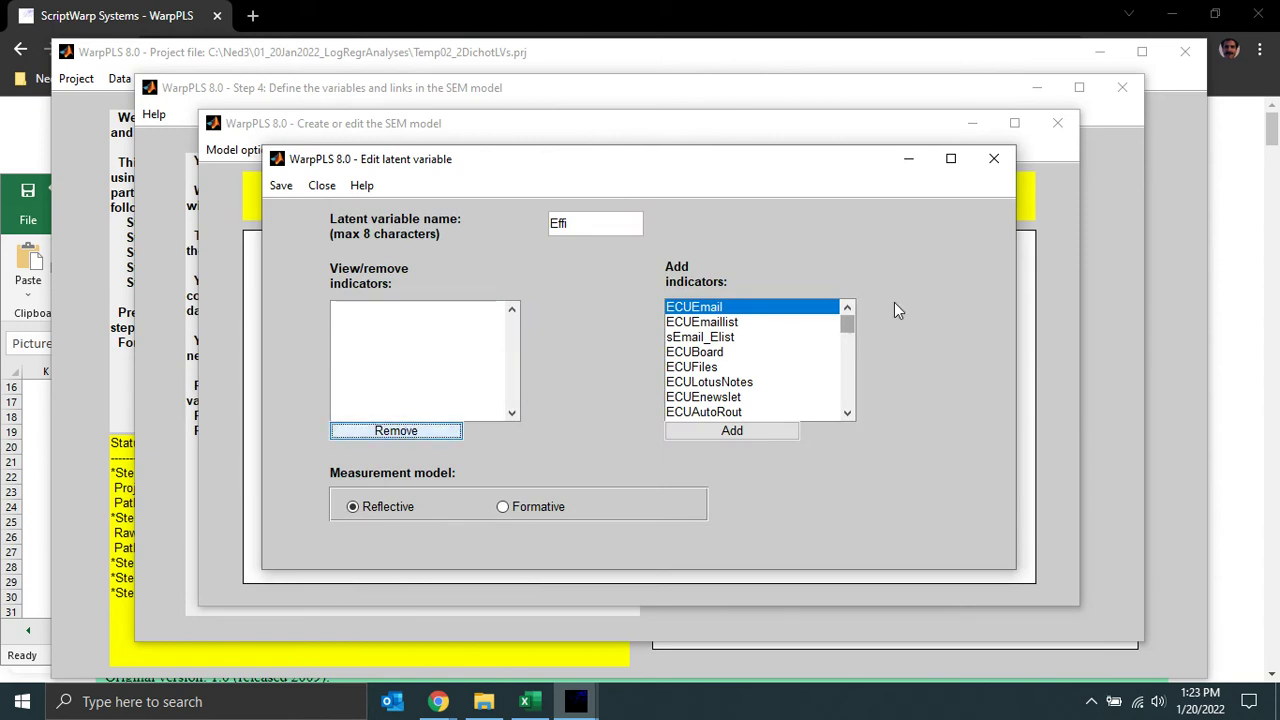
left_click_drag(848, 333, 848, 398)
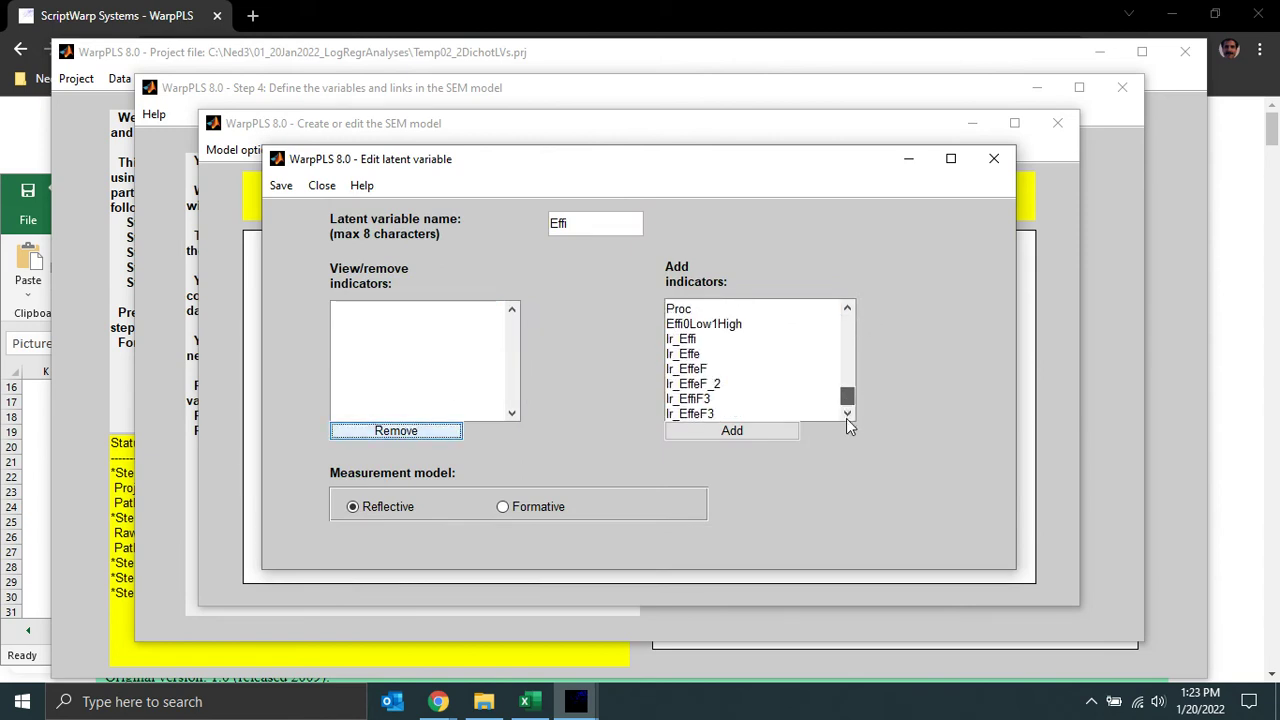
left_click(706, 399)
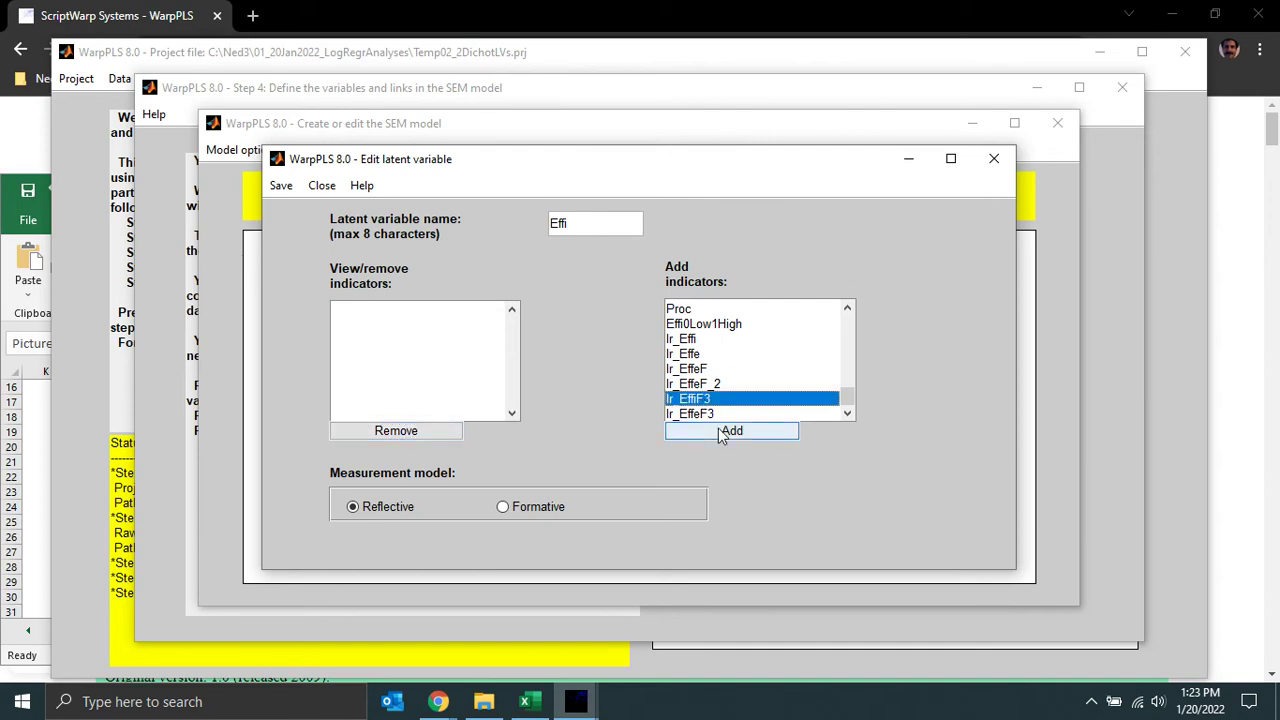
left_click(724, 432)
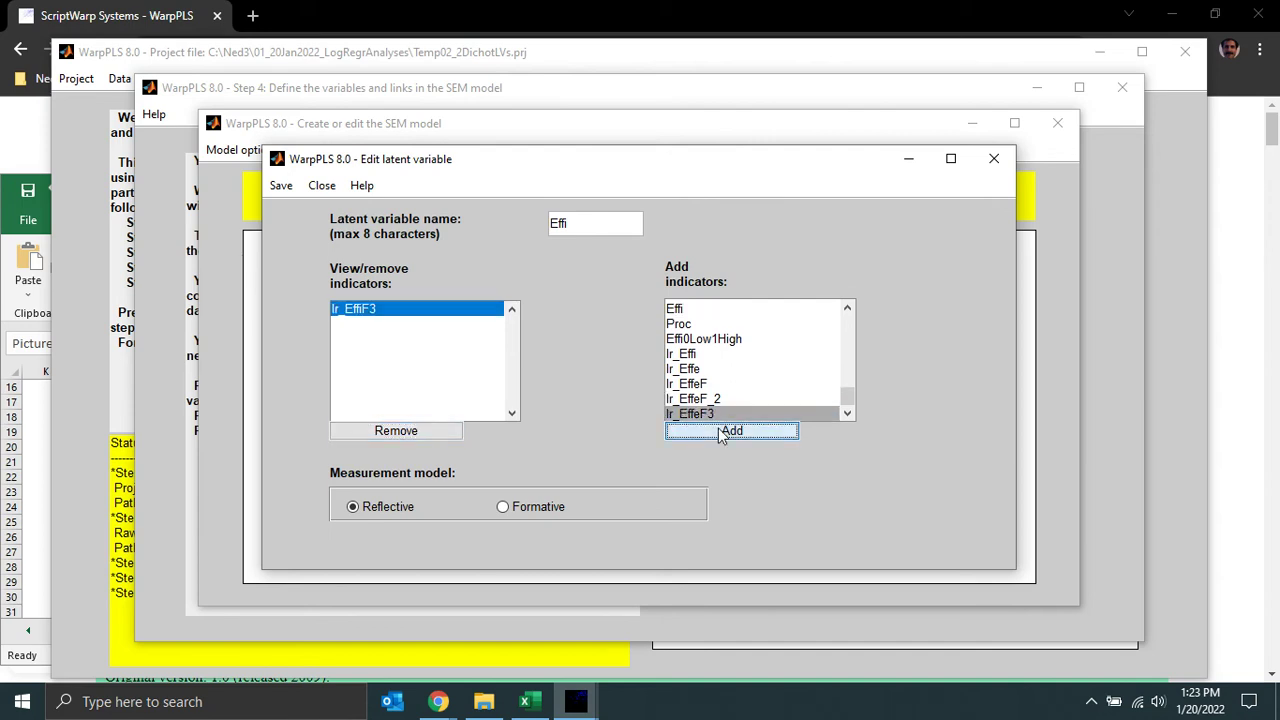
left_click(297, 199)
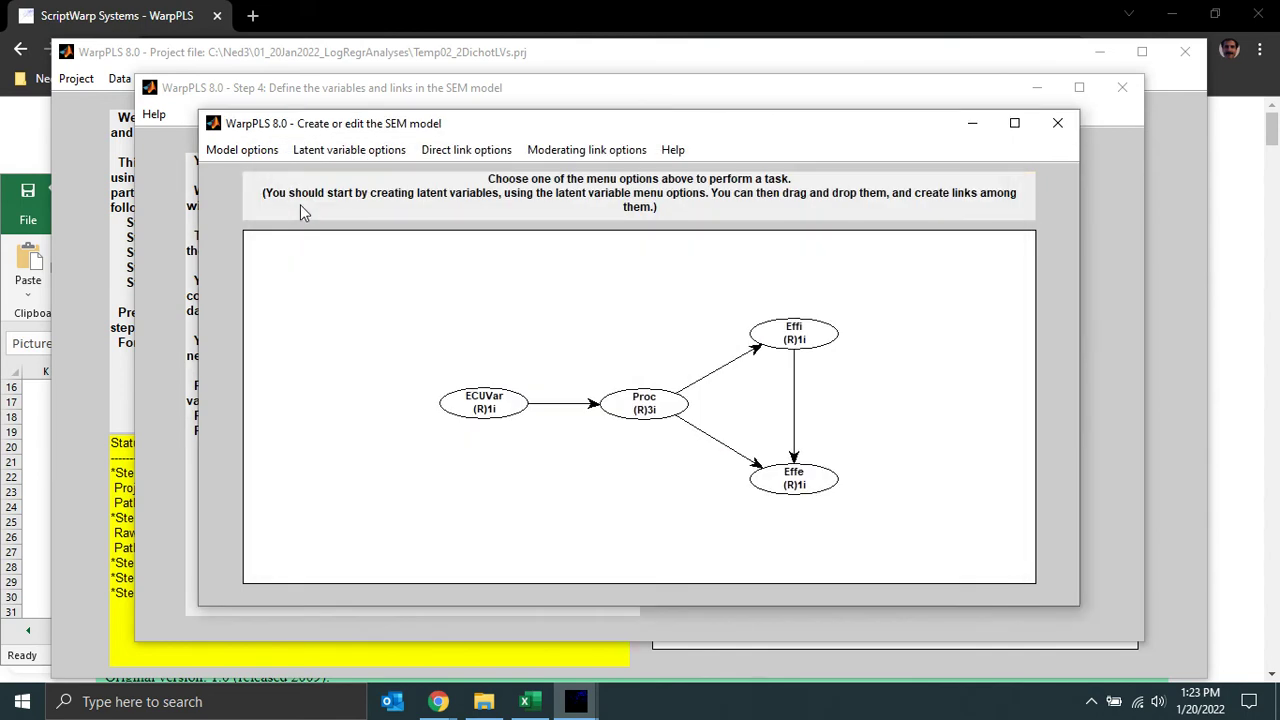
Show the indicators of the latent variables in the SEM model graph.
left_click(243, 148)
left_click(258, 212)
left_click(230, 151)
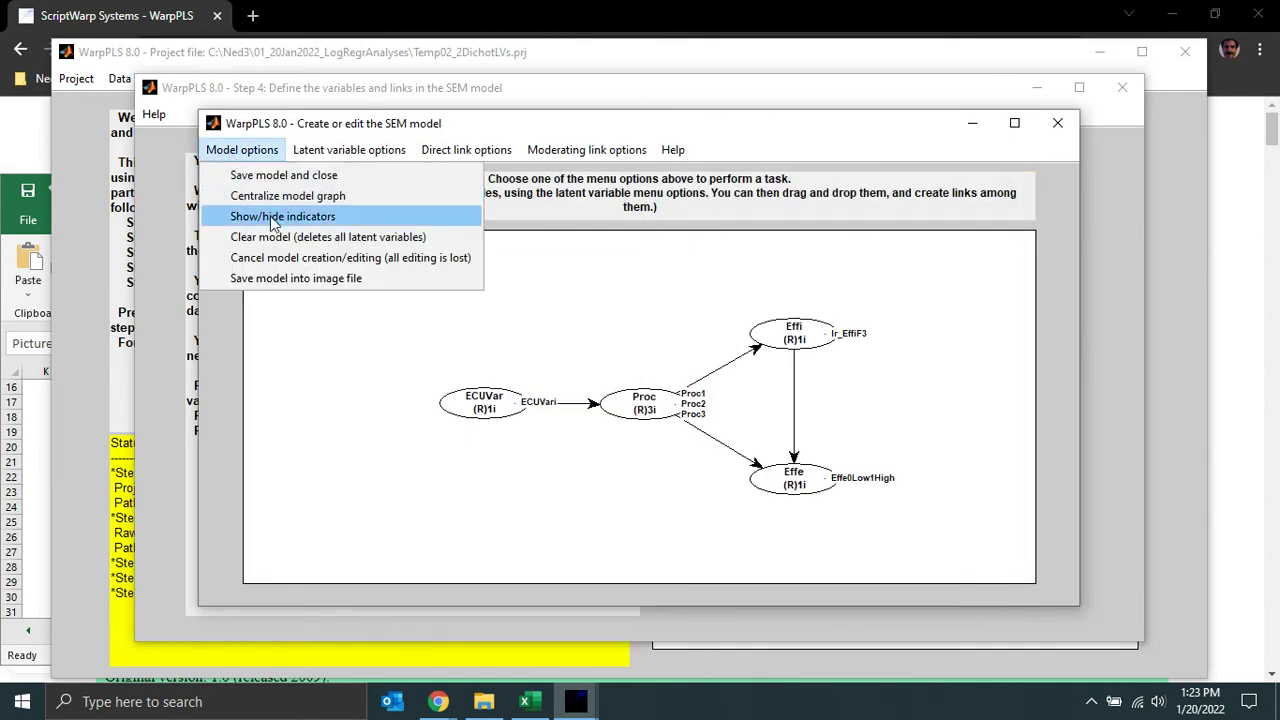
Replace latent variable Effe's indicator Effe0Low1High with lr_EffeF3 and save the latent variable.
left_click(340, 150)
left_click(335, 193)
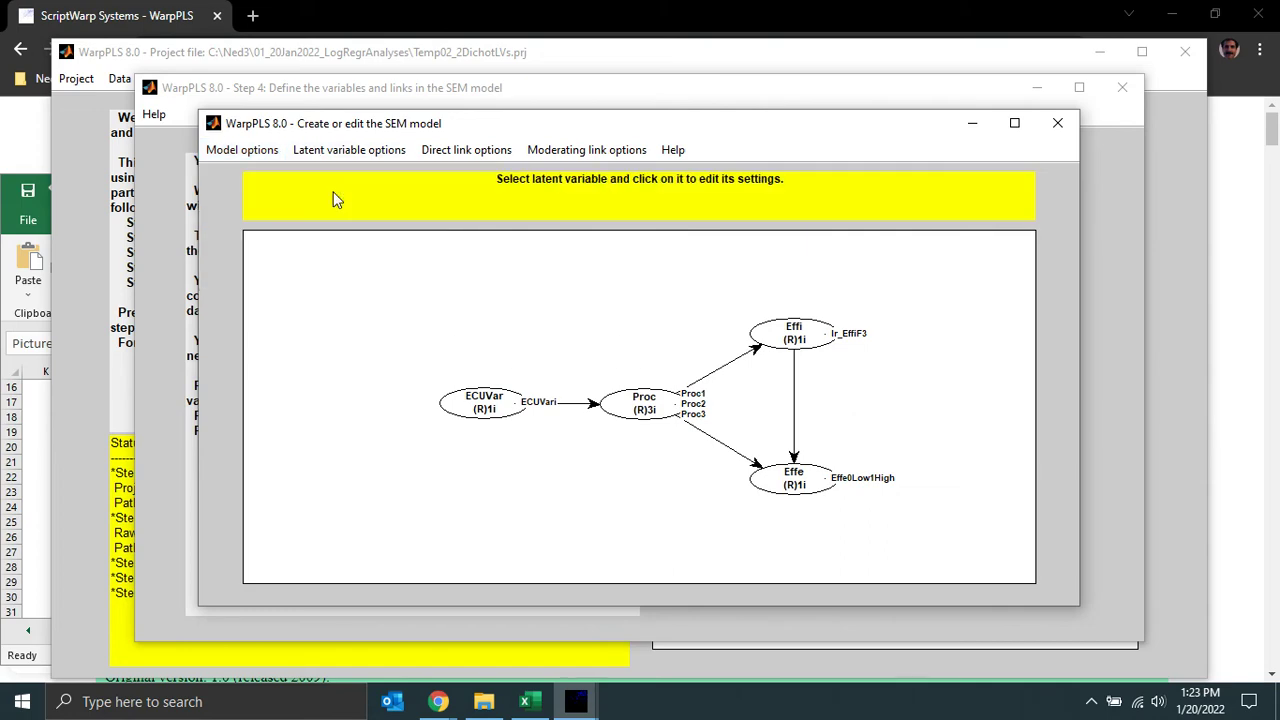
left_click(792, 477)
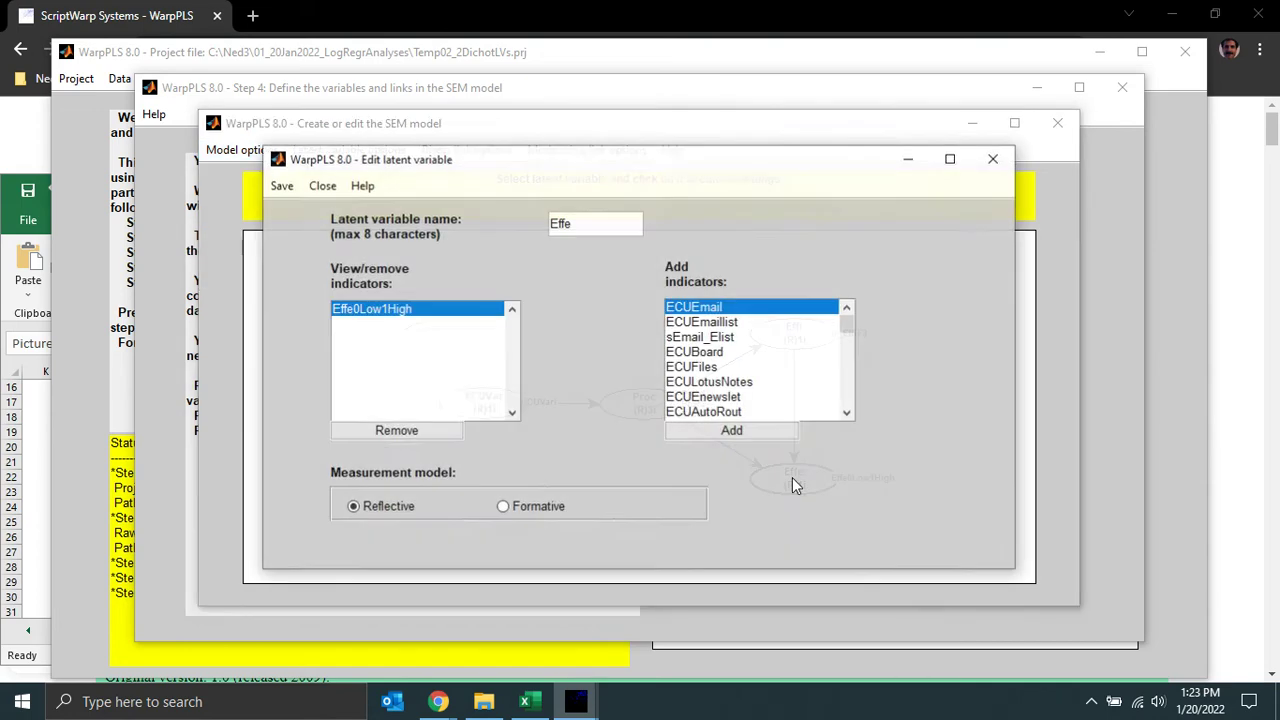
left_click(420, 428)
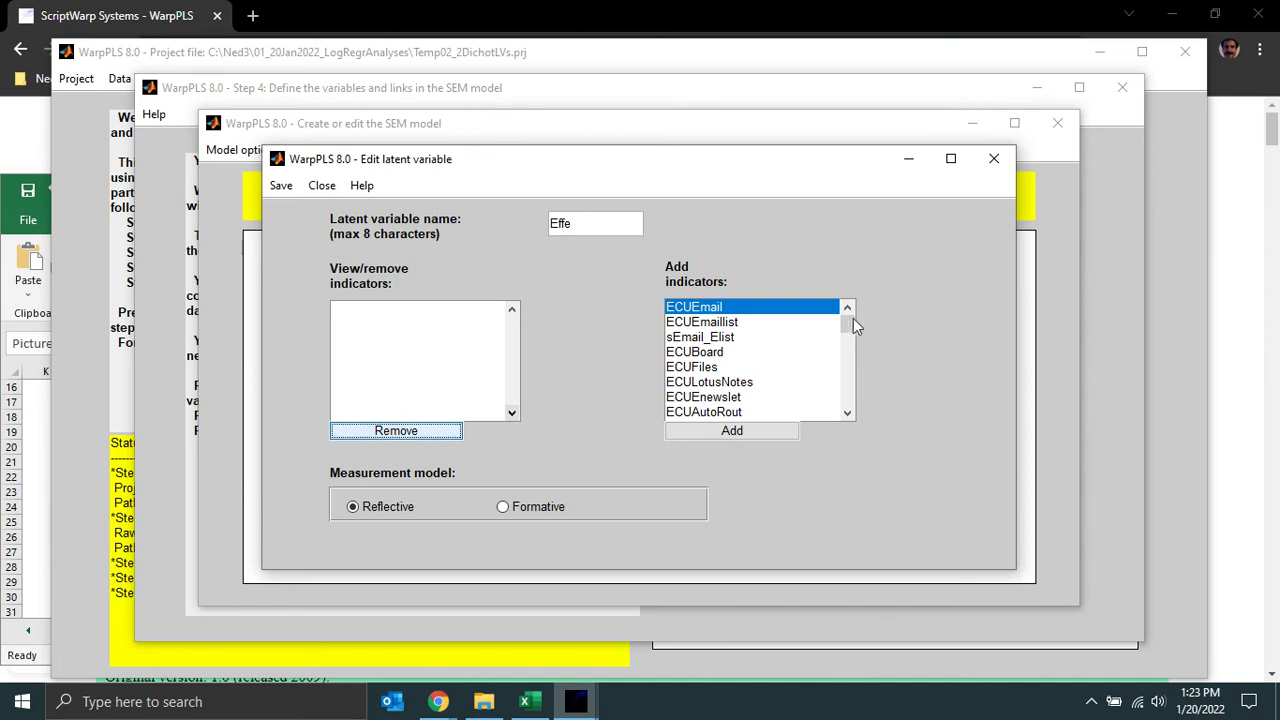
left_click_drag(847, 328, 849, 403)
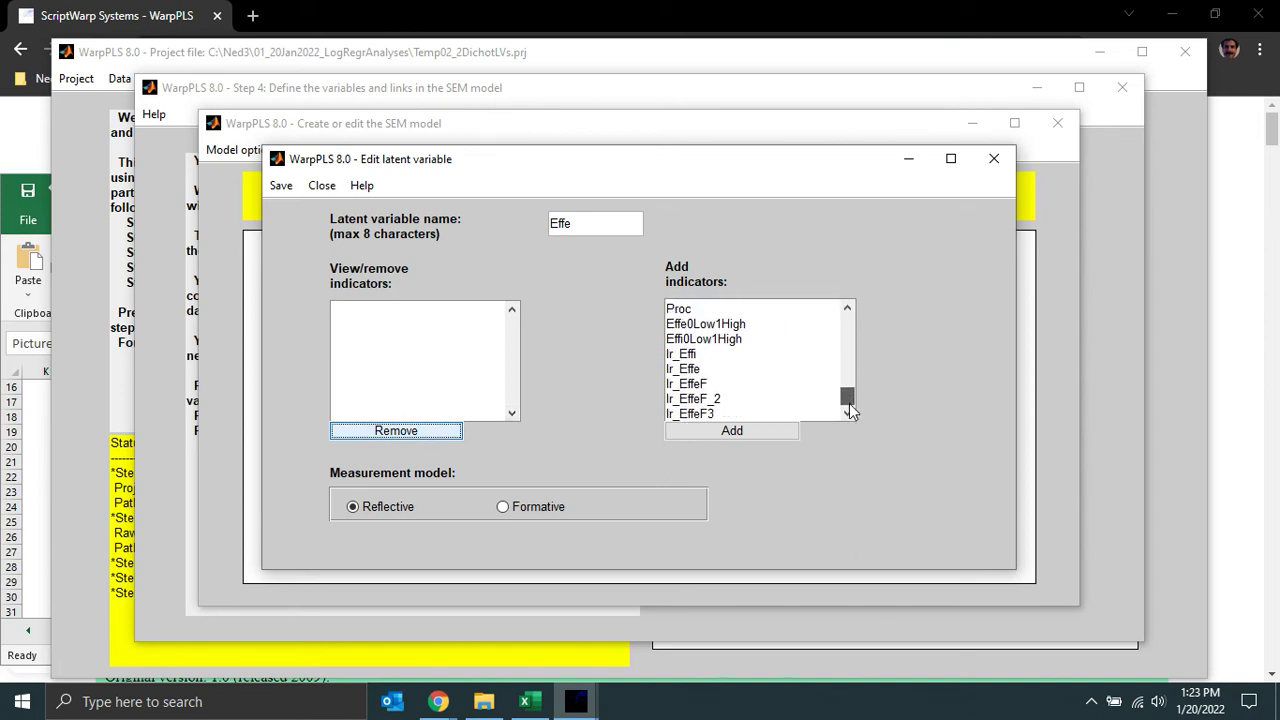
left_click(708, 414)
left_click(719, 431)
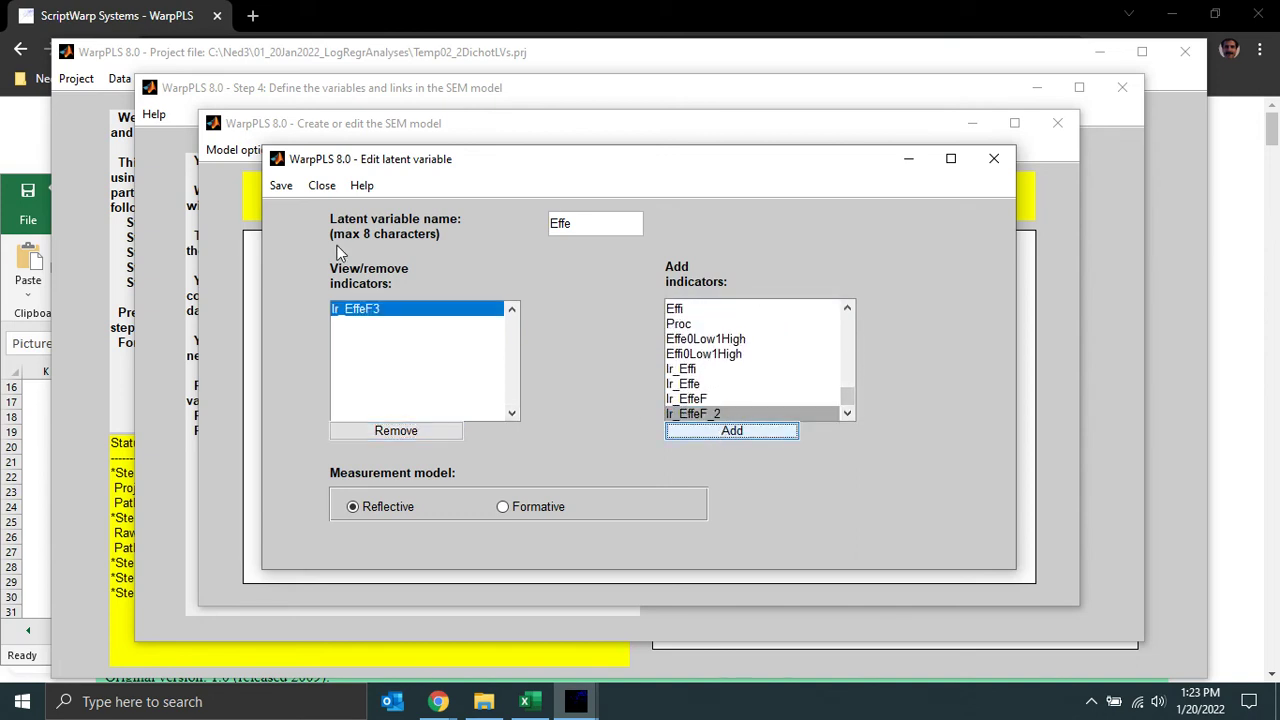
left_click(281, 187)
left_click(310, 208)
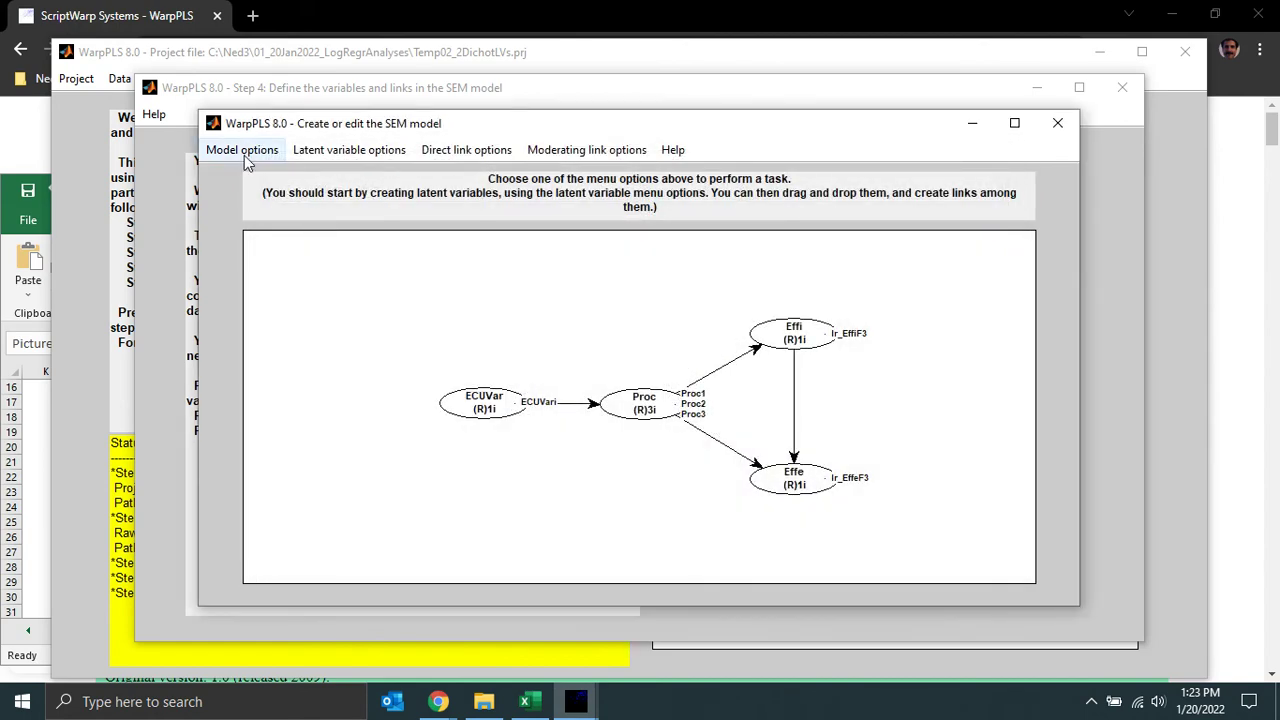
Save and close the edited SEM model, then perform the SEM analysis with the new probit indicators.
left_click(237, 152)
left_click(275, 175)
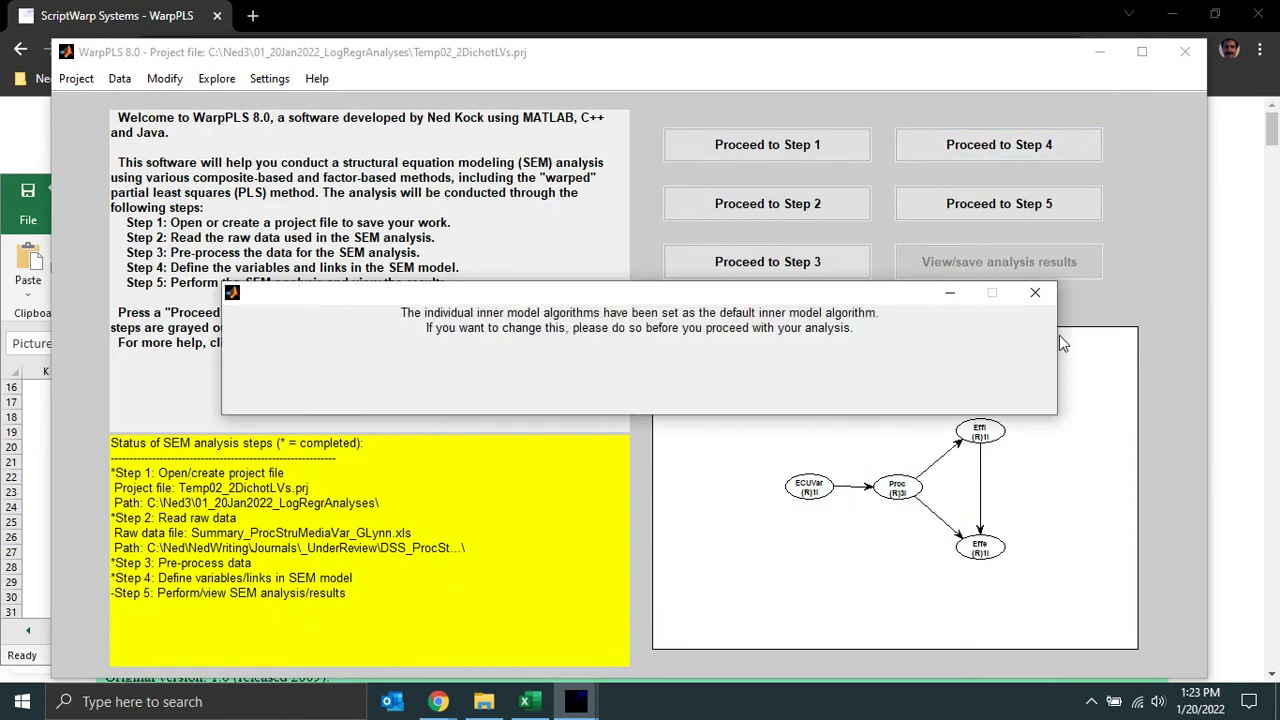
left_click(1035, 292)
left_click(1003, 206)
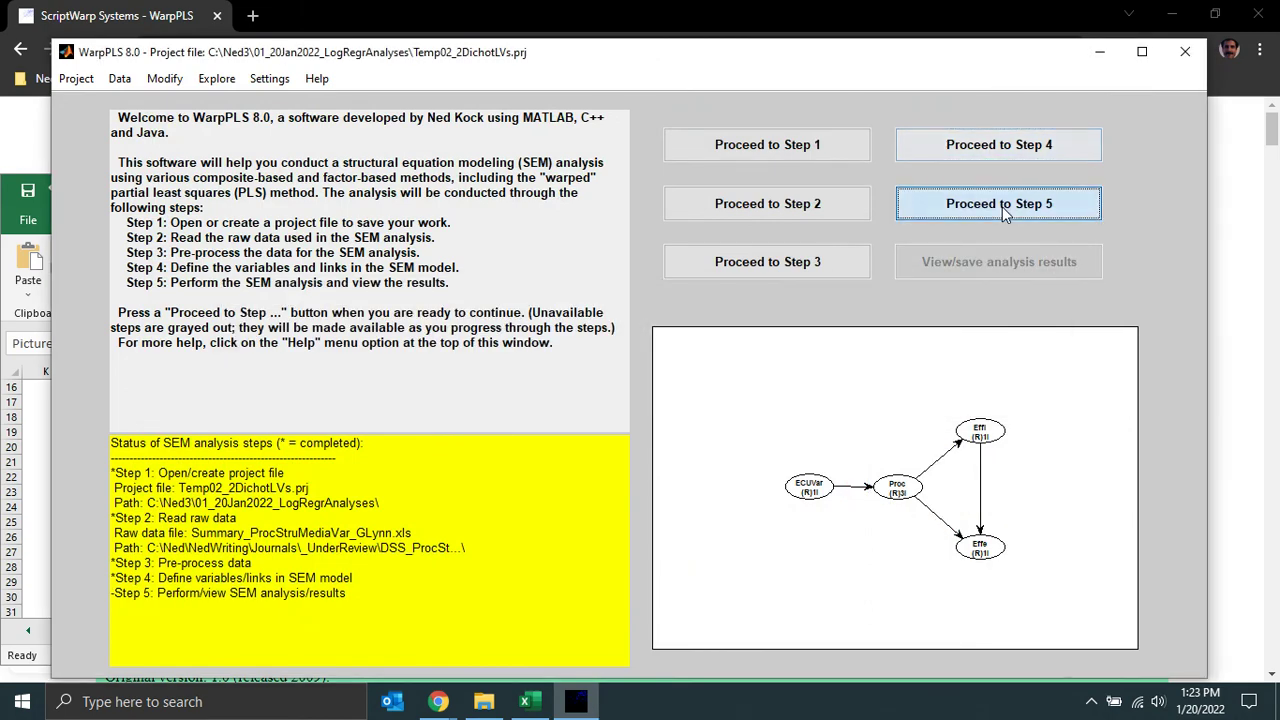
left_click(880, 285)
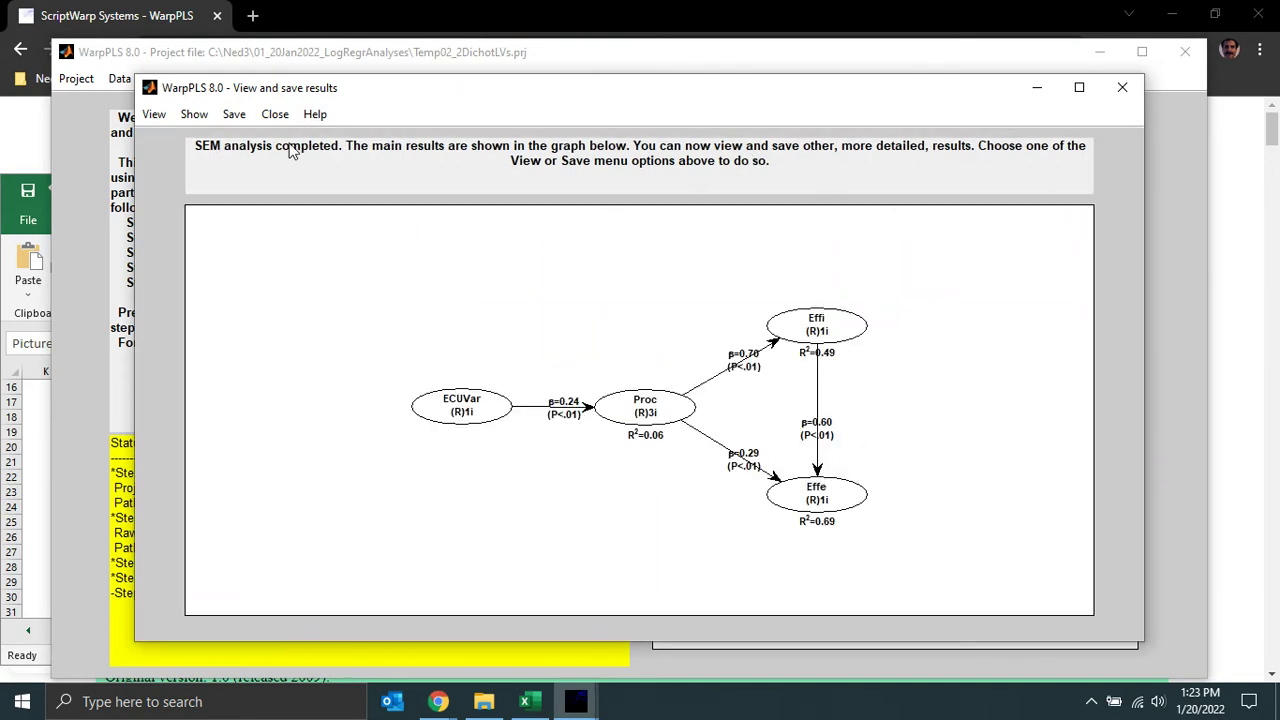
View the latent variable coefficients, examining the full collinearity VIFs and numbers of different values, then close the table.
left_click(155, 115)
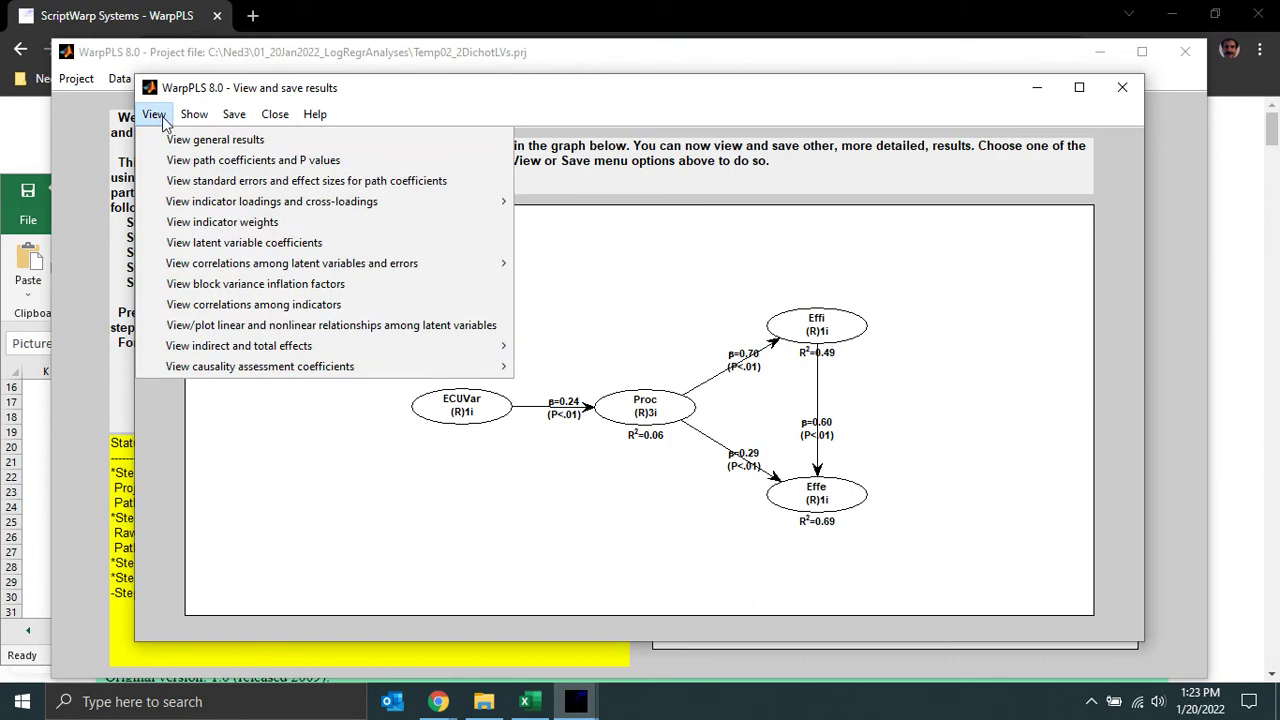
left_click(276, 245)
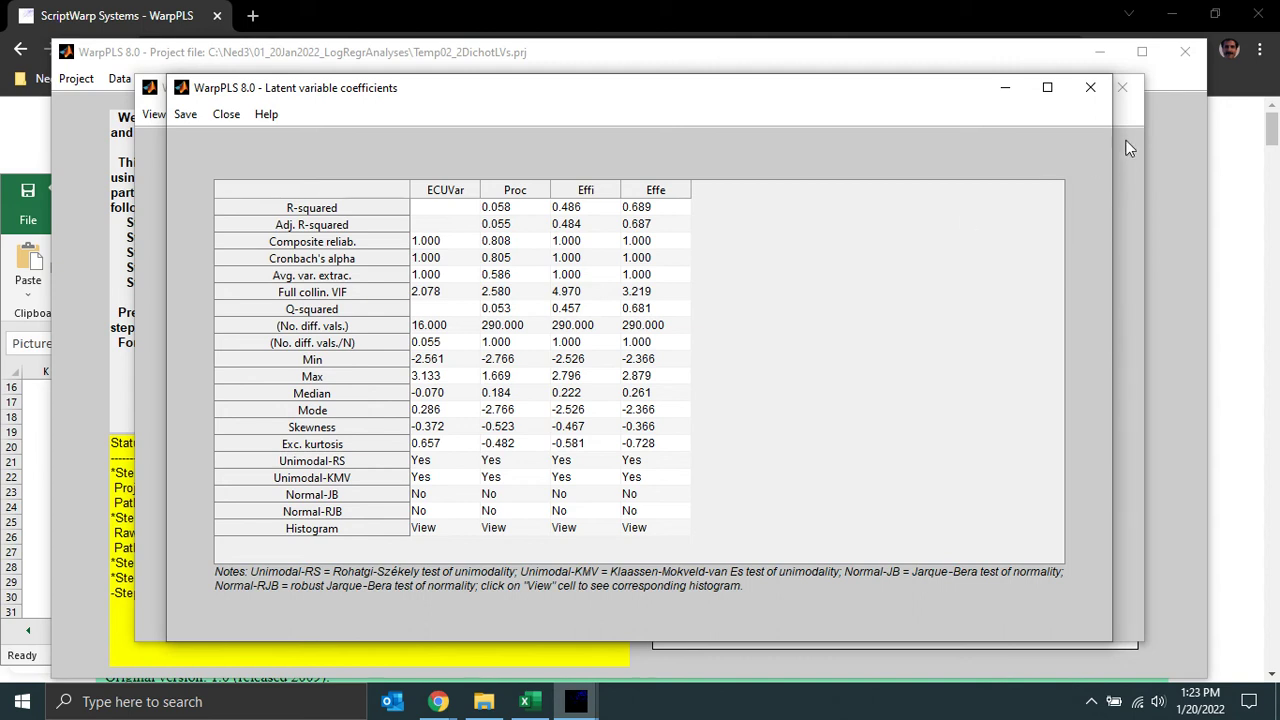
left_click(1090, 87)
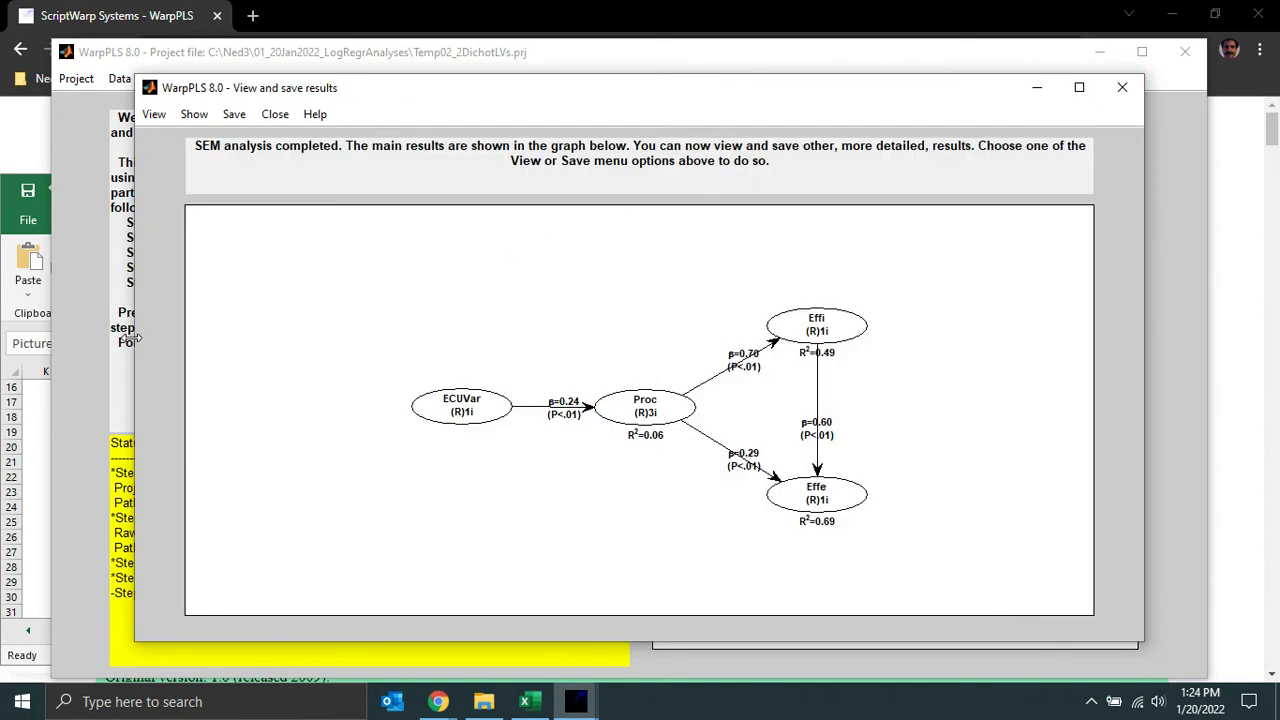
Narrow the WarpPLS results window and bring the Excel workbook's LRcomp sheet to the front beside it.
left_click_drag(131, 338, 376, 362)
left_click(5, 205)
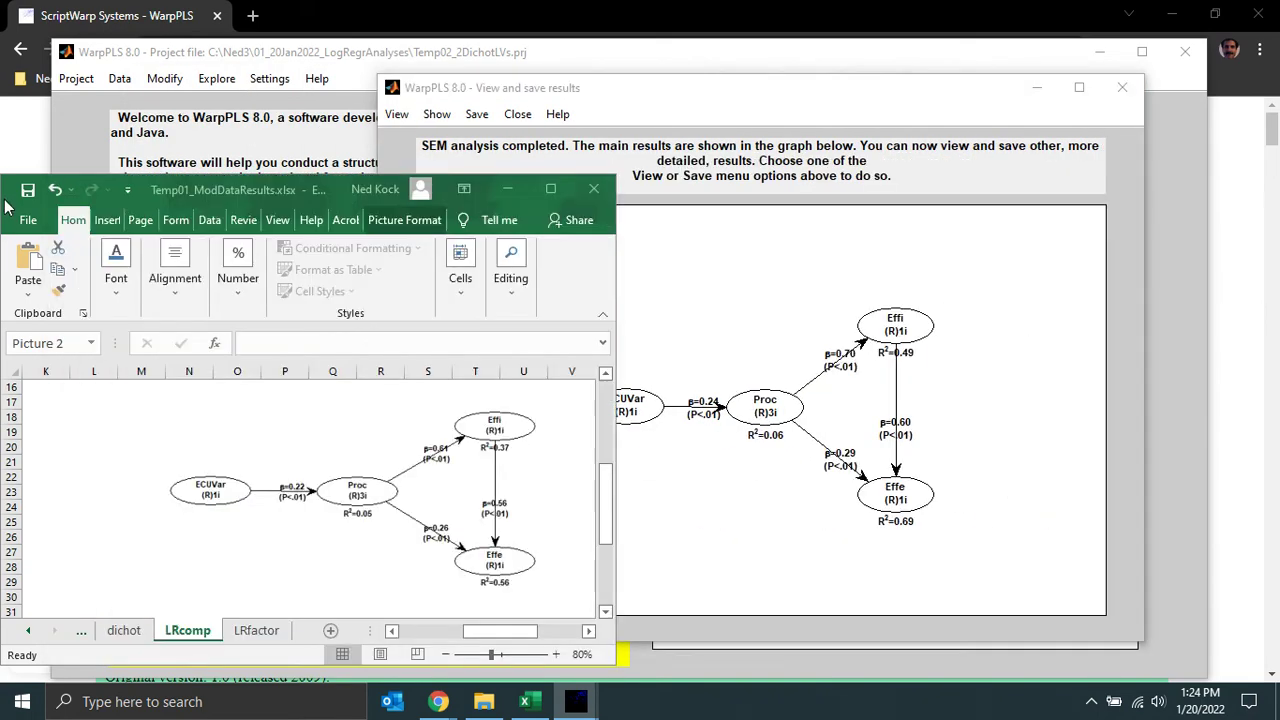
right_click(5, 205)
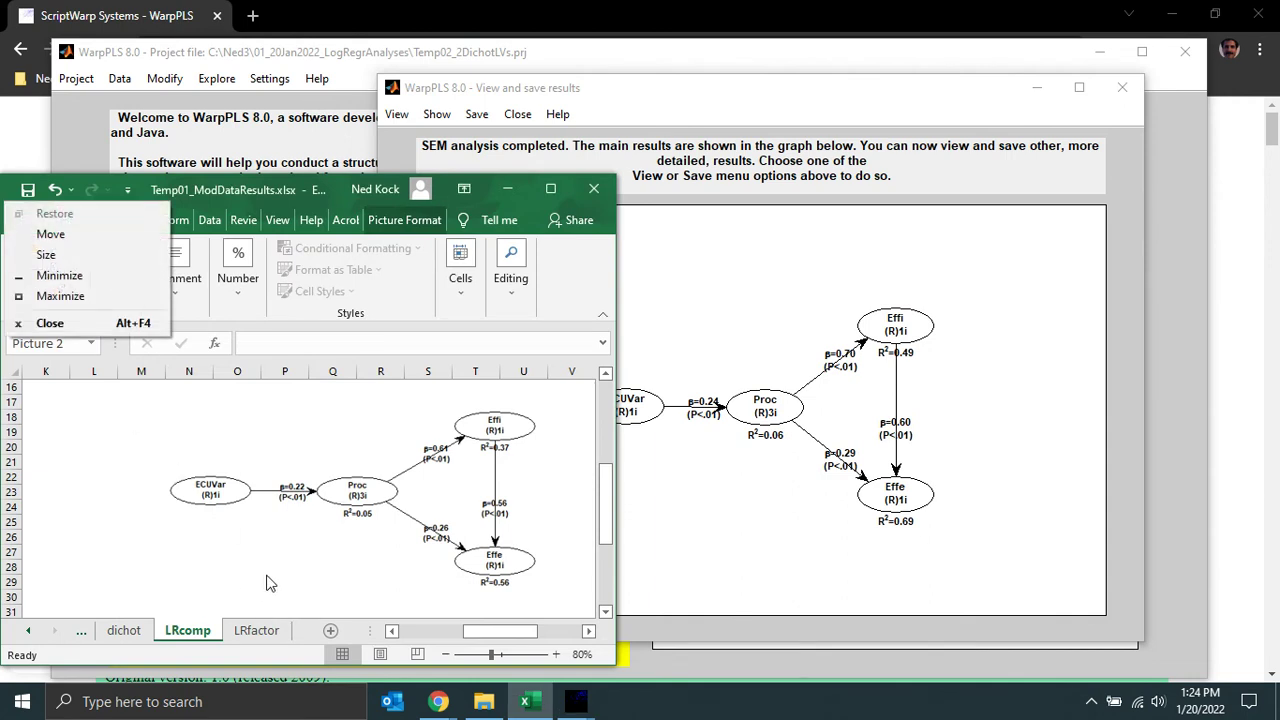
left_click(368, 190)
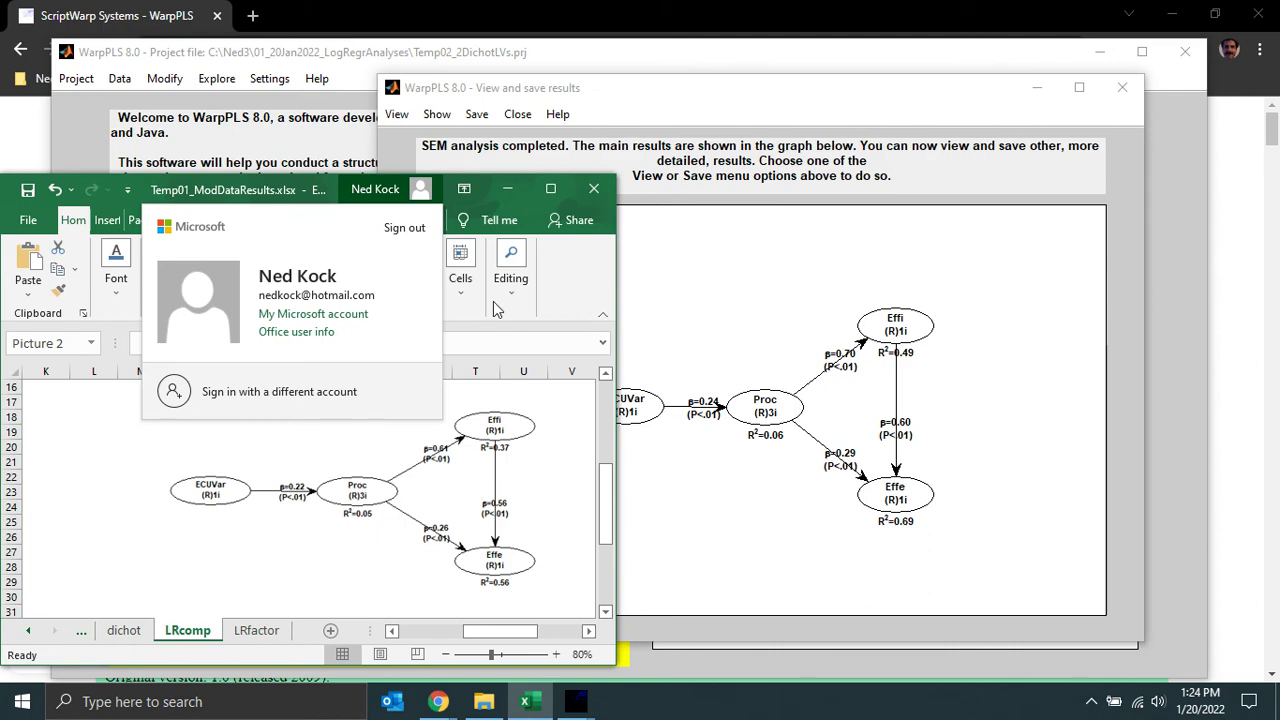
left_click(528, 191)
left_click(528, 191)
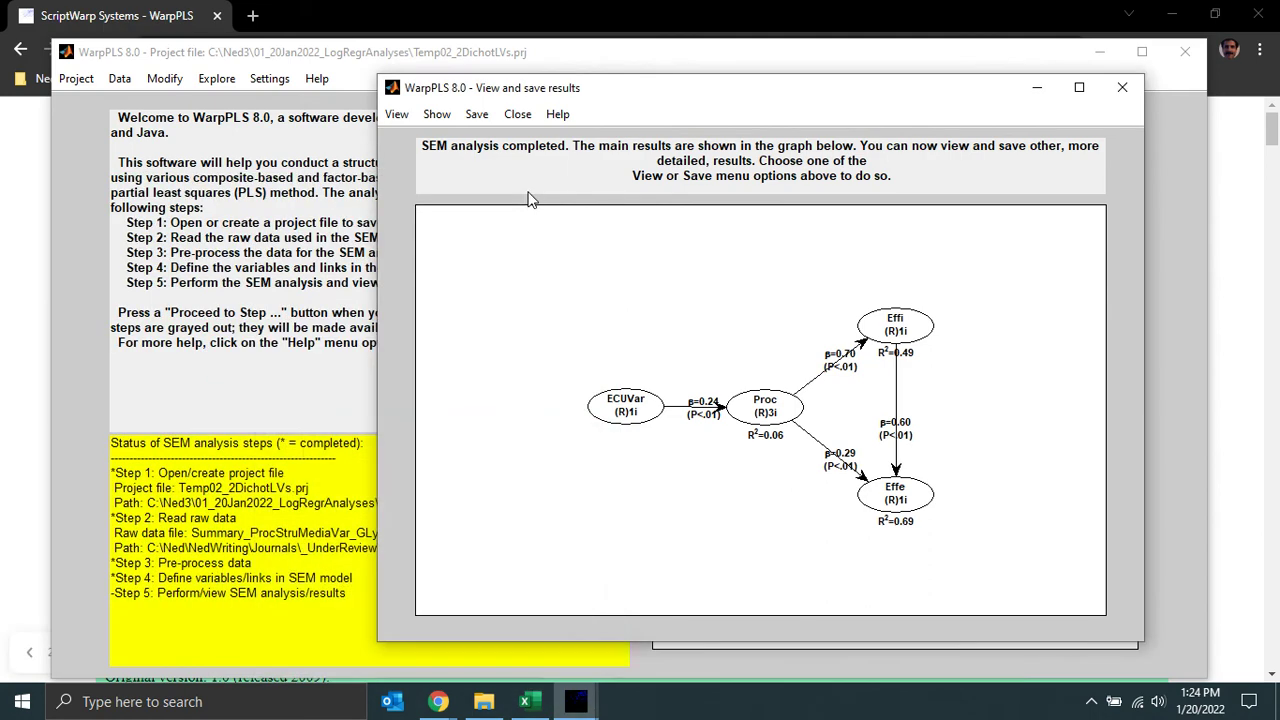
left_click(540, 700)
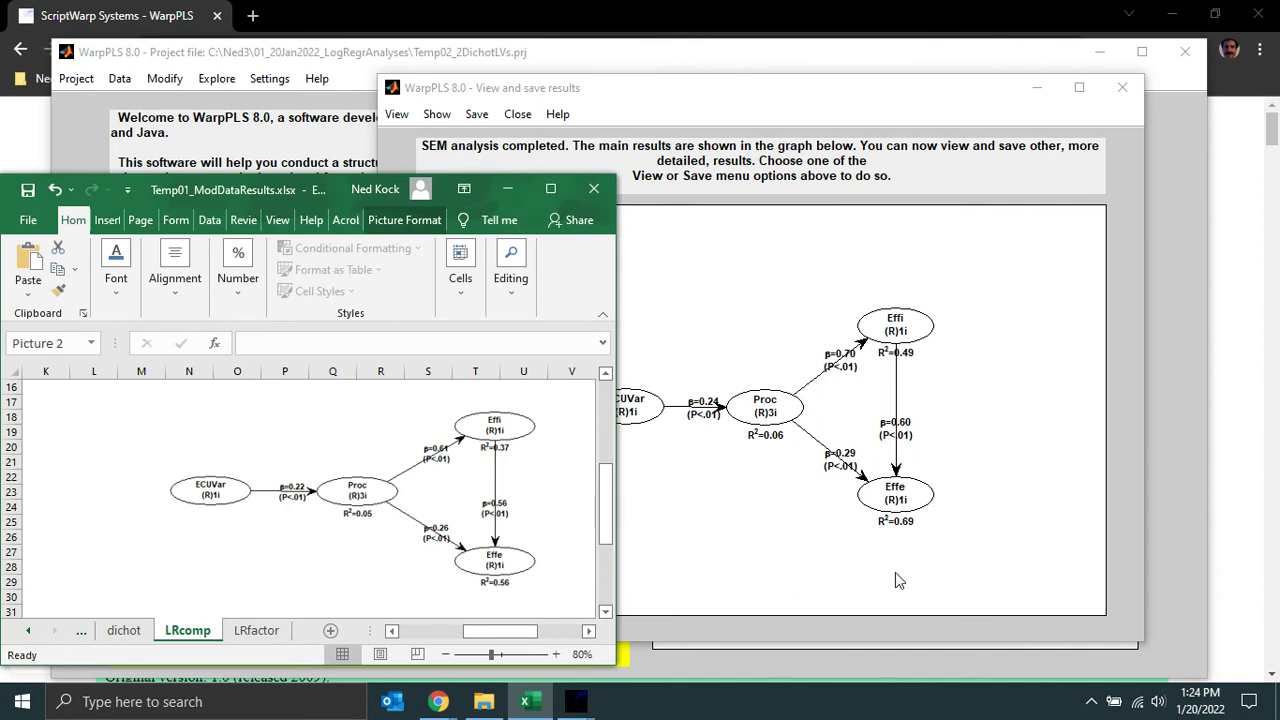
Narrow the WarpPLS results window further and compare its full model graph side by side with the LRcomp graph in Excel.
left_click(848, 85)
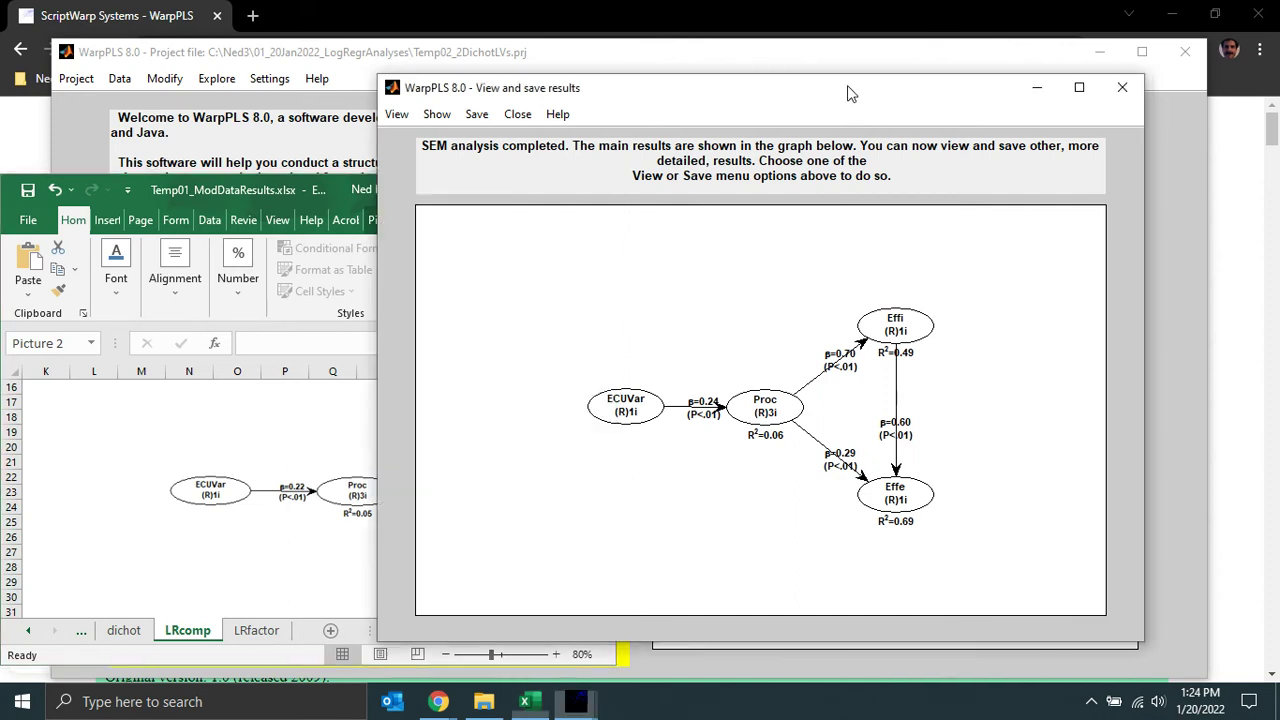
left_click_drag(377, 237, 479, 240)
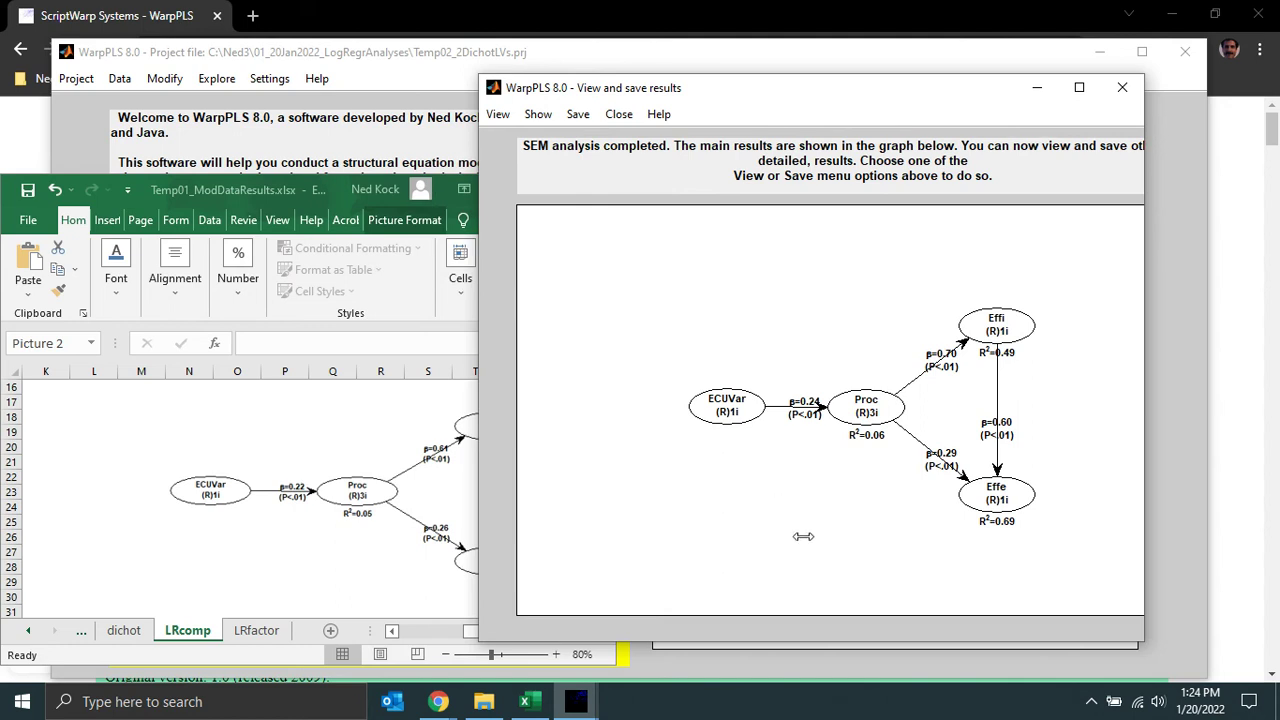
left_click(14, 213)
key("alt+space")
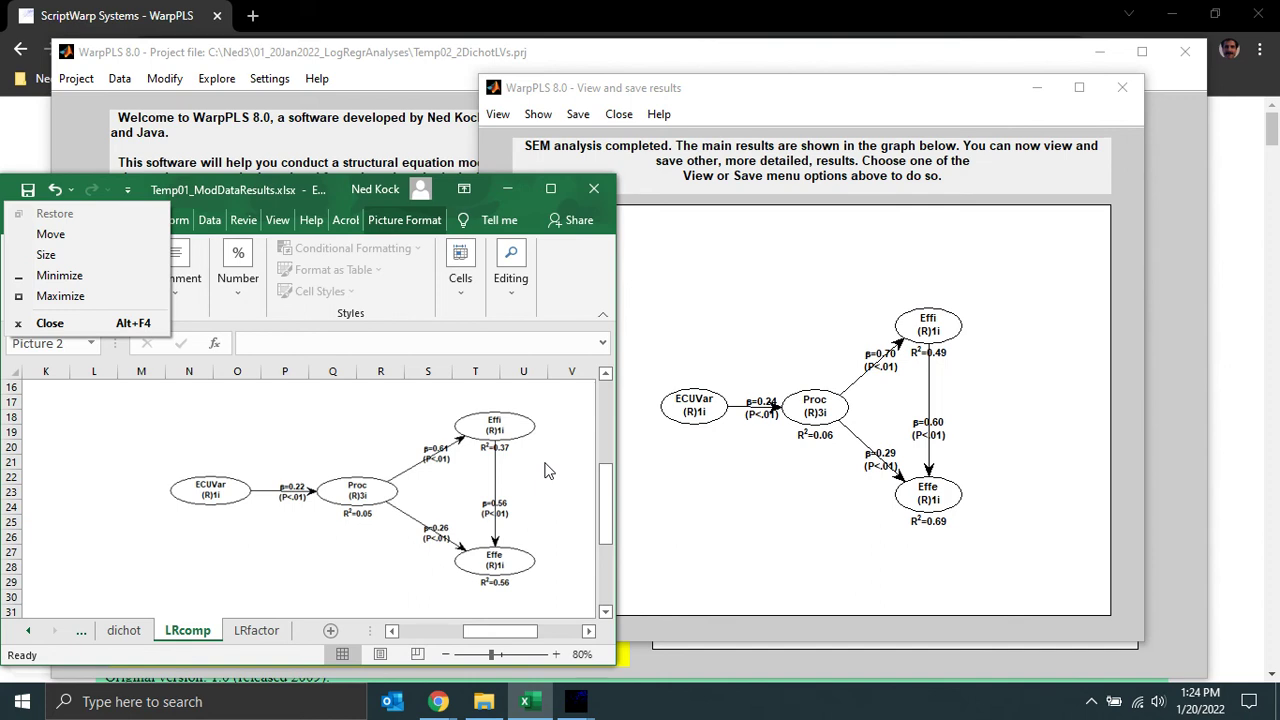
left_click(578, 270)
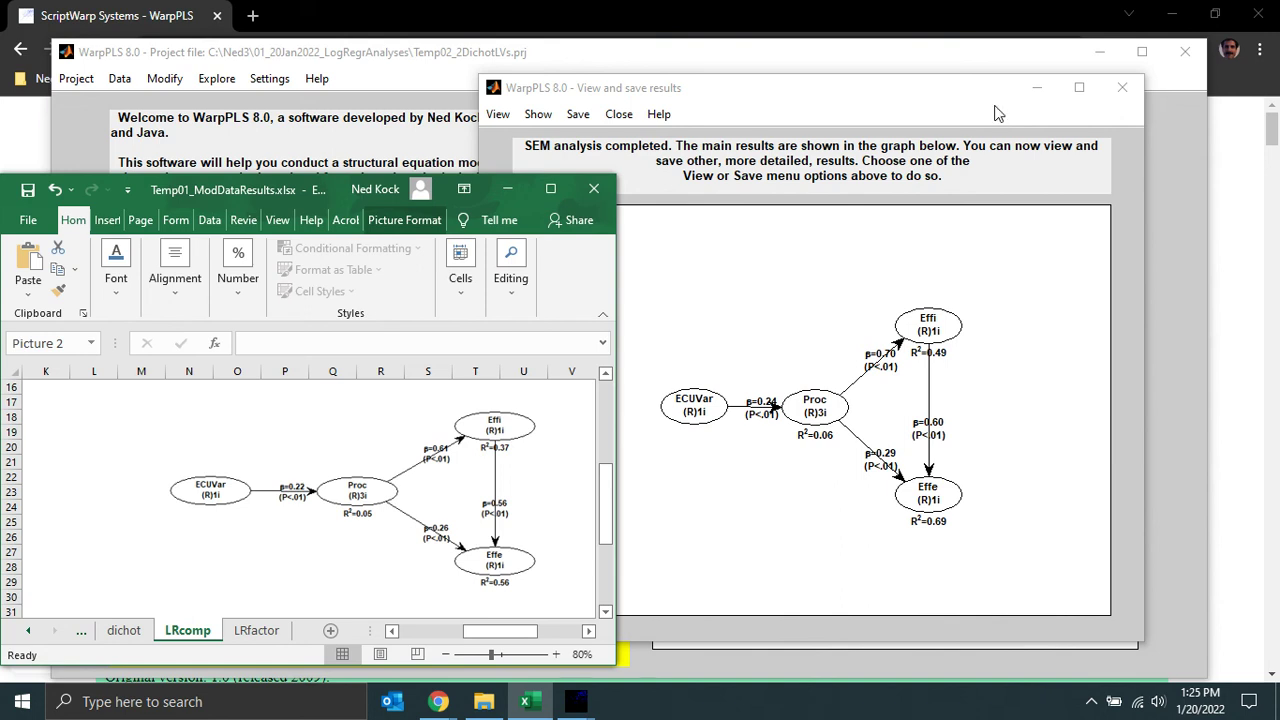
left_click(951, 100)
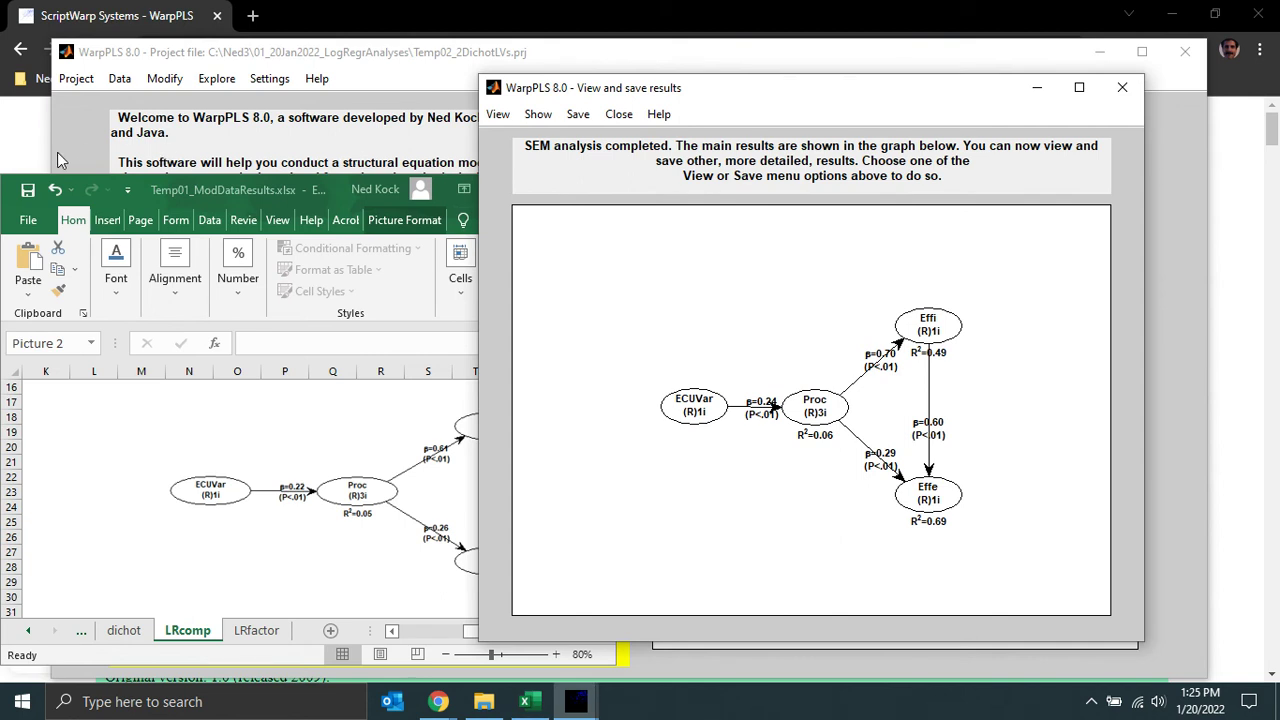
left_click(12, 197)
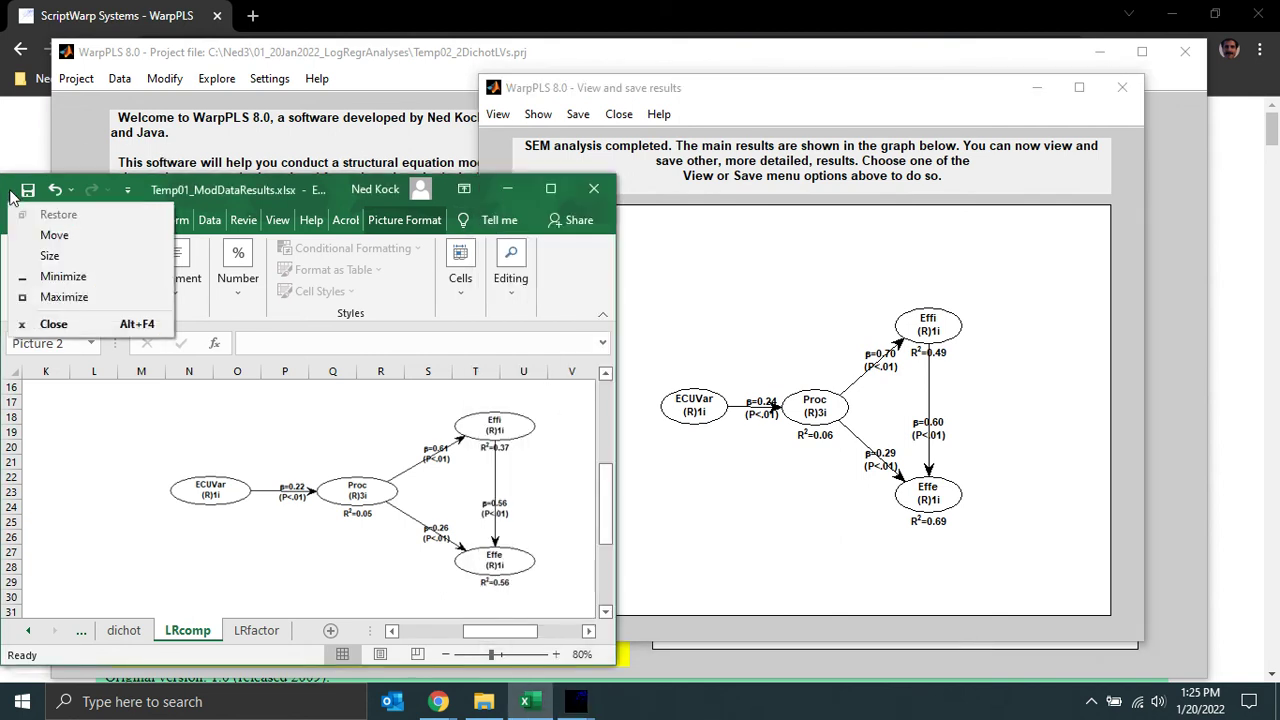
left_click(595, 270)
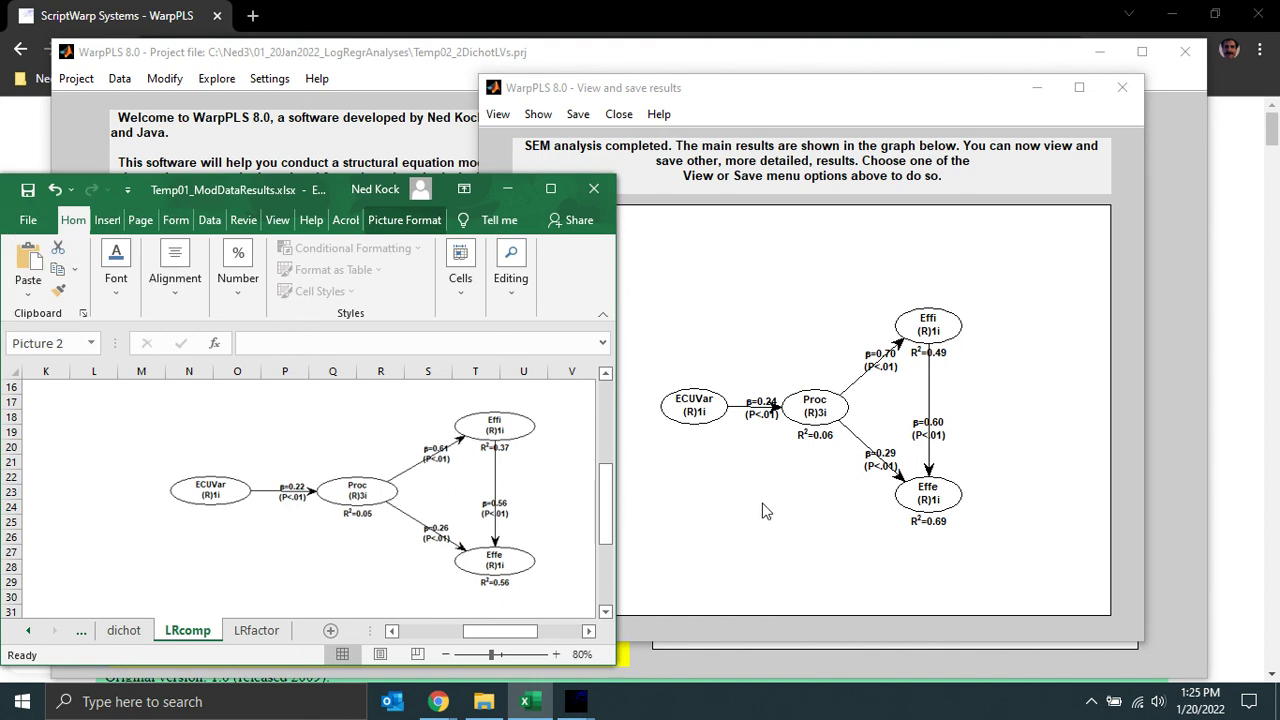